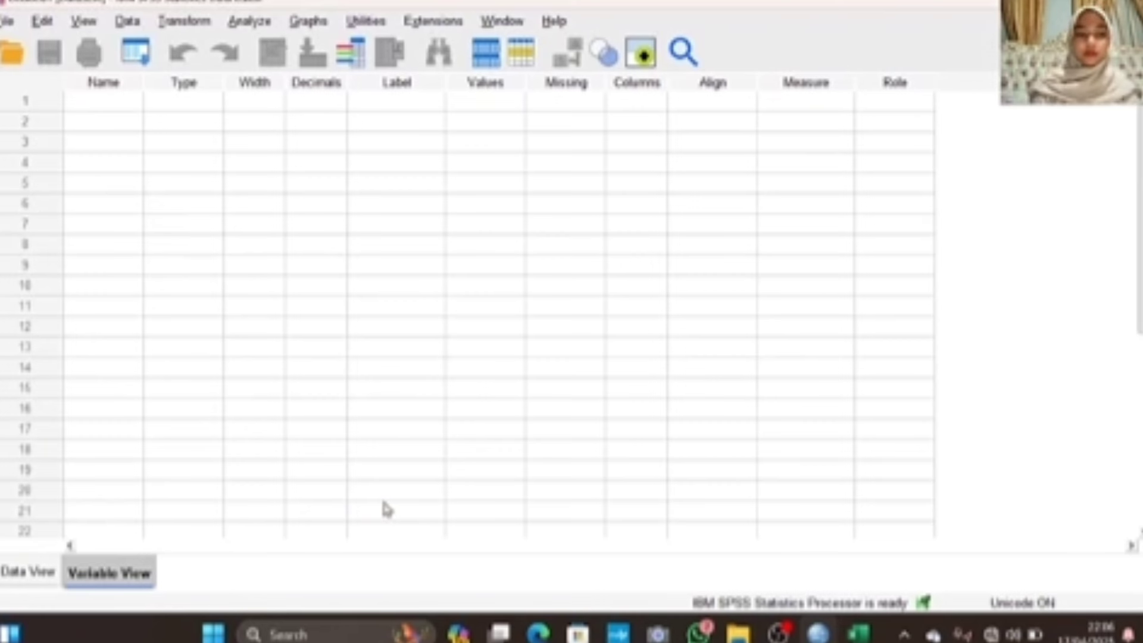
View the empty Data View, return to Variable View, and check the questionnaire item headings in the Excel workbook before returning to SPSS
{"action": "left_click", "coordinate": [20, 572]}
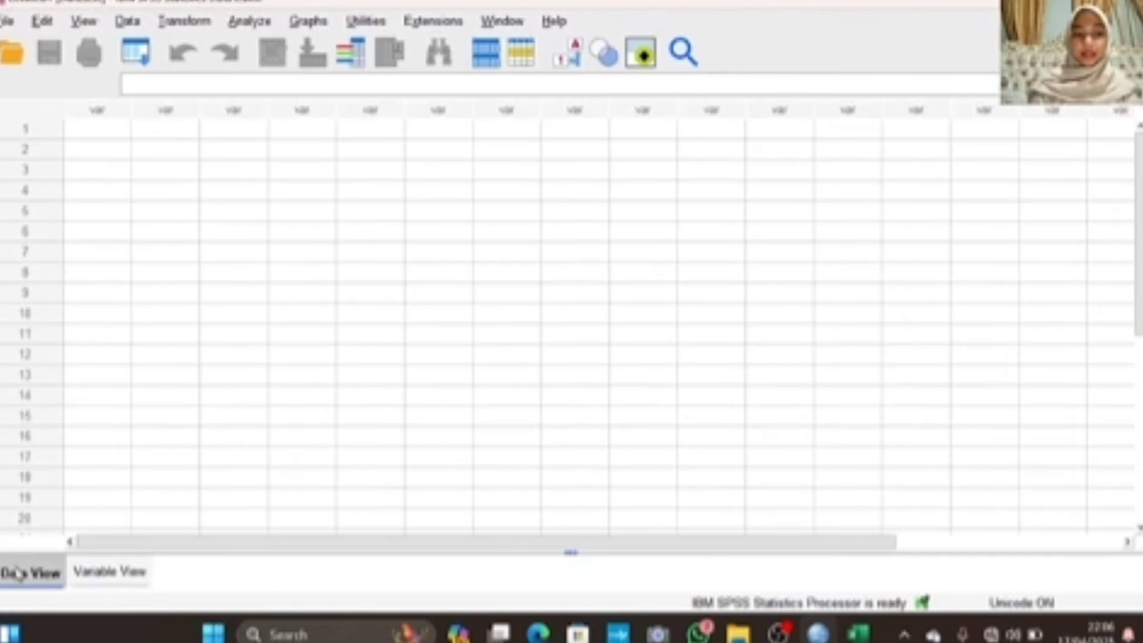
{"action": "left_click", "coordinate": [75, 575]}
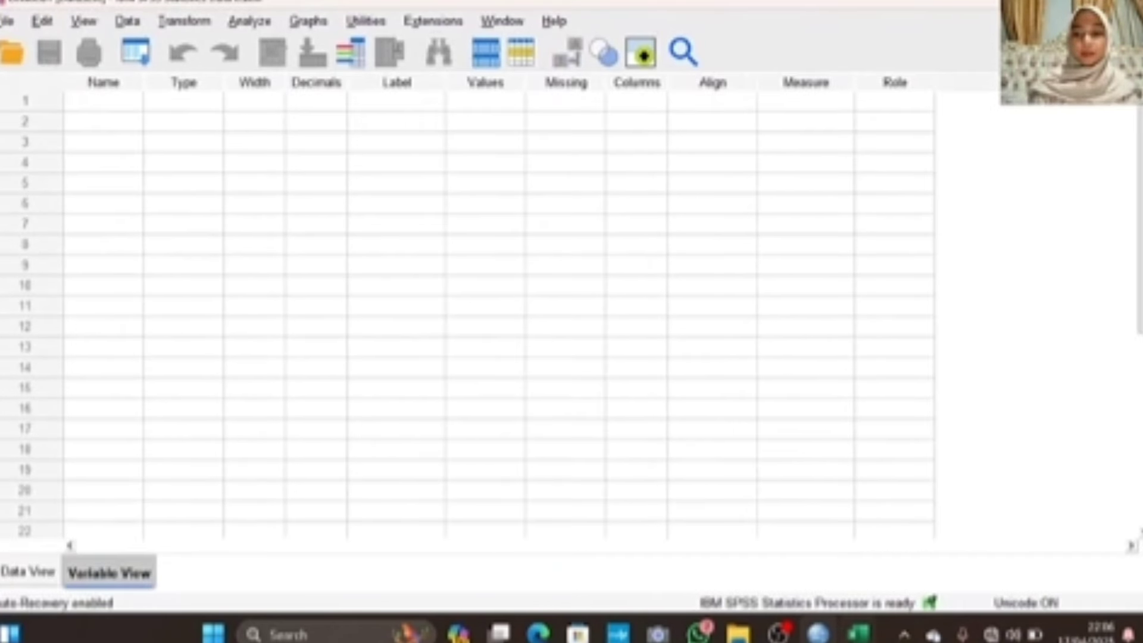
{"action": "left_click", "coordinate": [858, 633]}
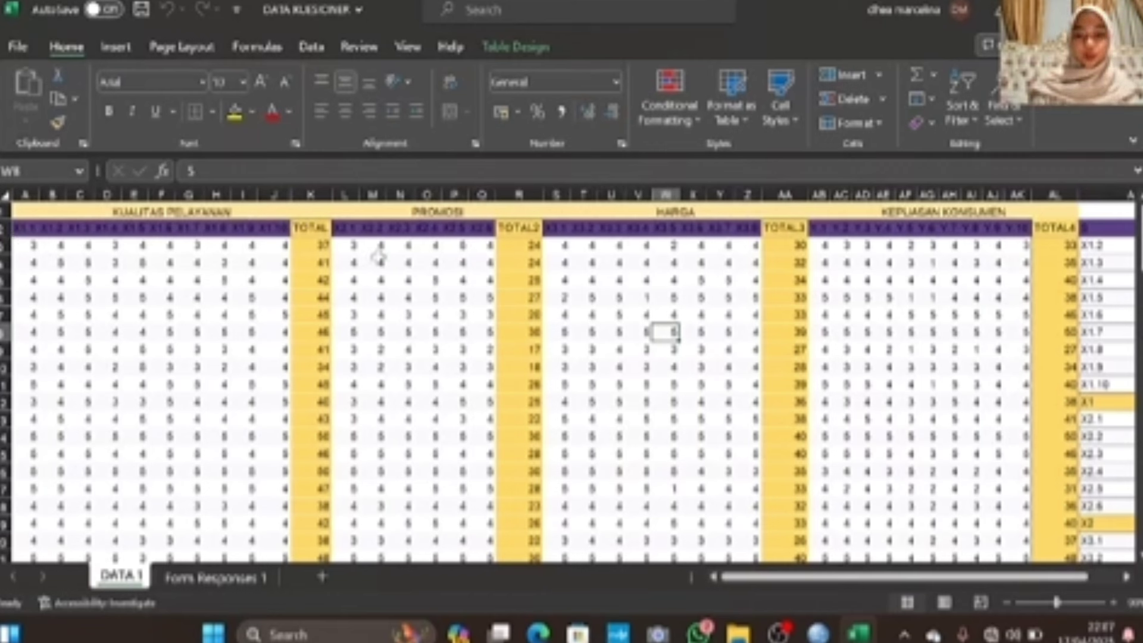
{"action": "left_click", "coordinate": [818, 632]}
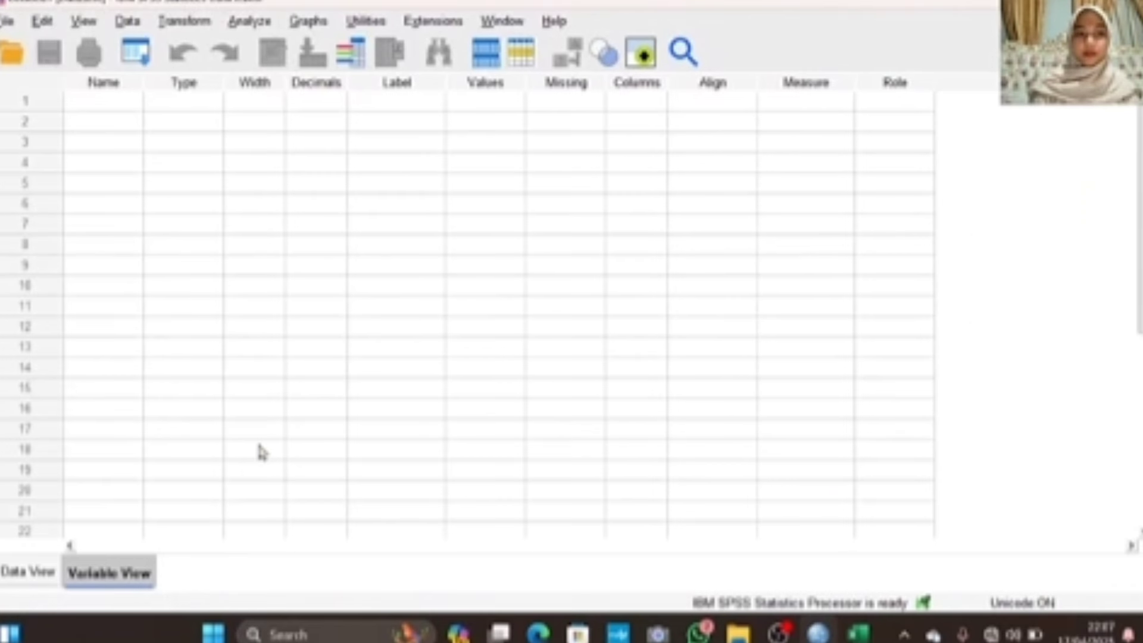
Name the first four variables X1.1, X1.2, X1.3 and X1.4 in rows 1 to 4 of Variable View
{"action": "left_click", "coordinate": [114, 101]}
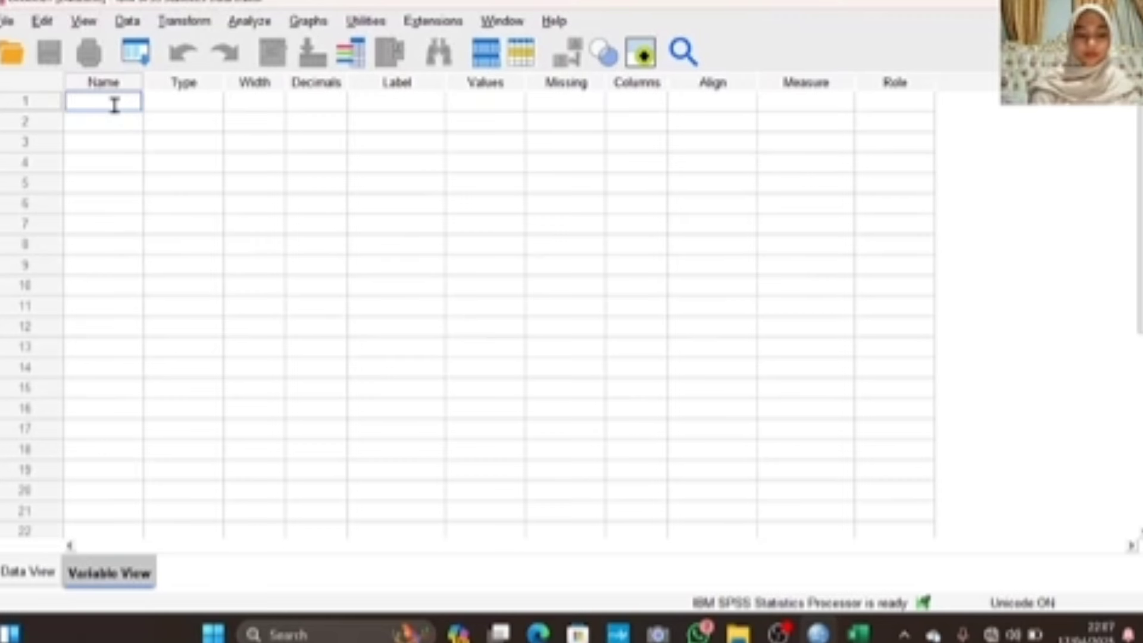
{"action": "type", "text": "X1.1"}
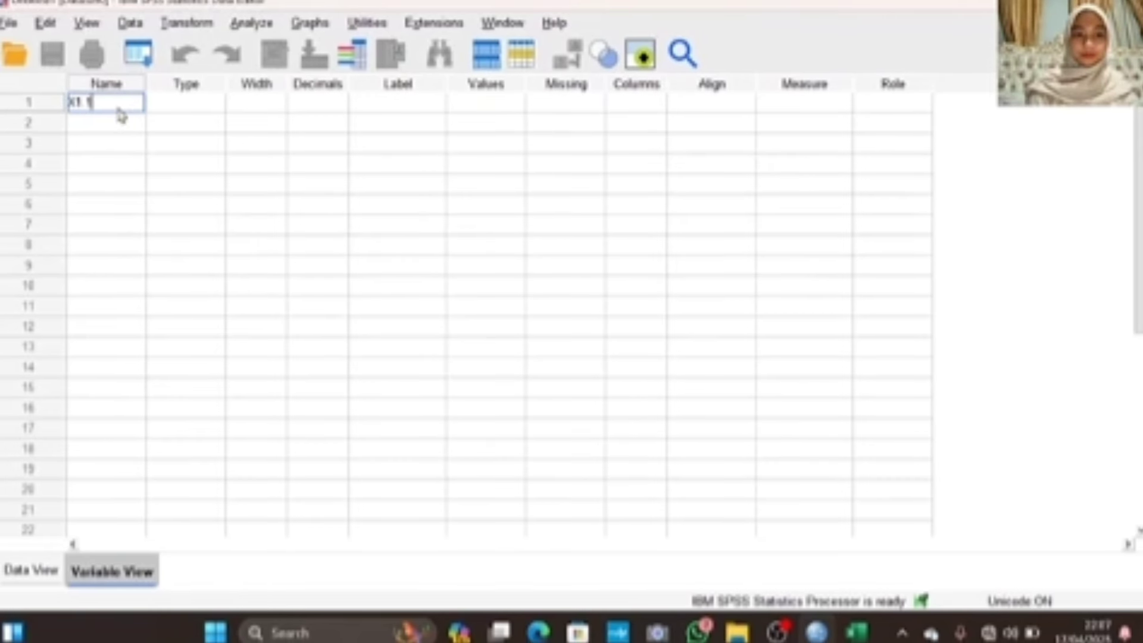
{"action": "key", "text": "Return"}
{"action": "type", "text": "X1.2"}
{"action": "key", "text": "Return"}
{"action": "type", "text": "X1"}
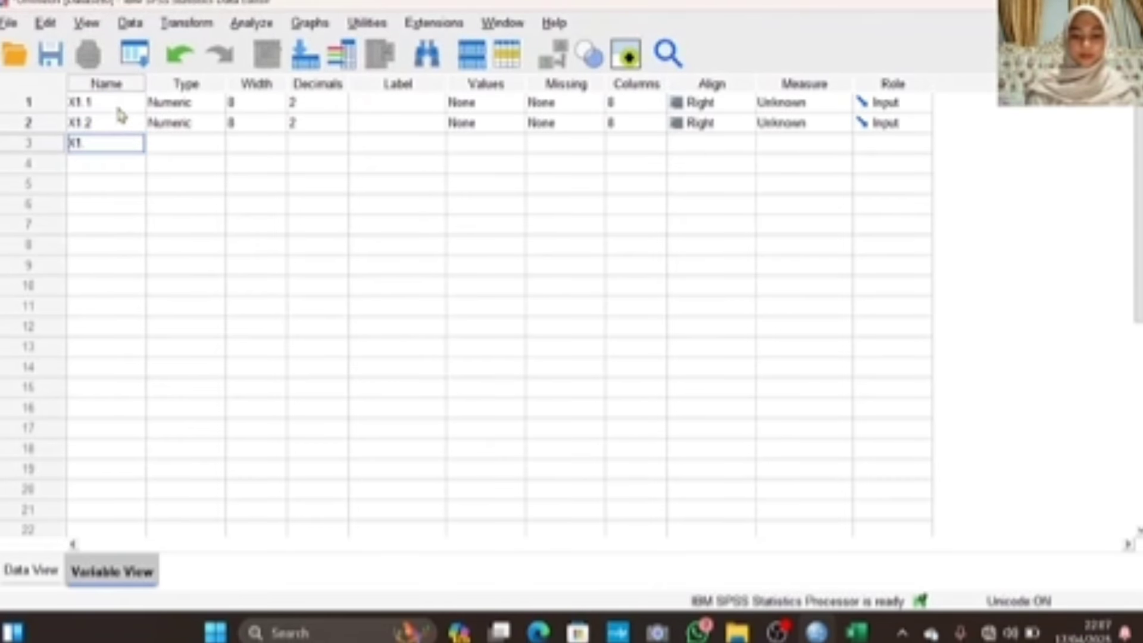
{"action": "type", "text": ".3"}
{"action": "key", "text": "Return"}
{"action": "type", "text": "X1.4"}
{"action": "key", "text": "Return"}
Add variables named X1.5, X1.6 and X1.7 in rows 5 to 7
{"action": "type", "text": "X1"}
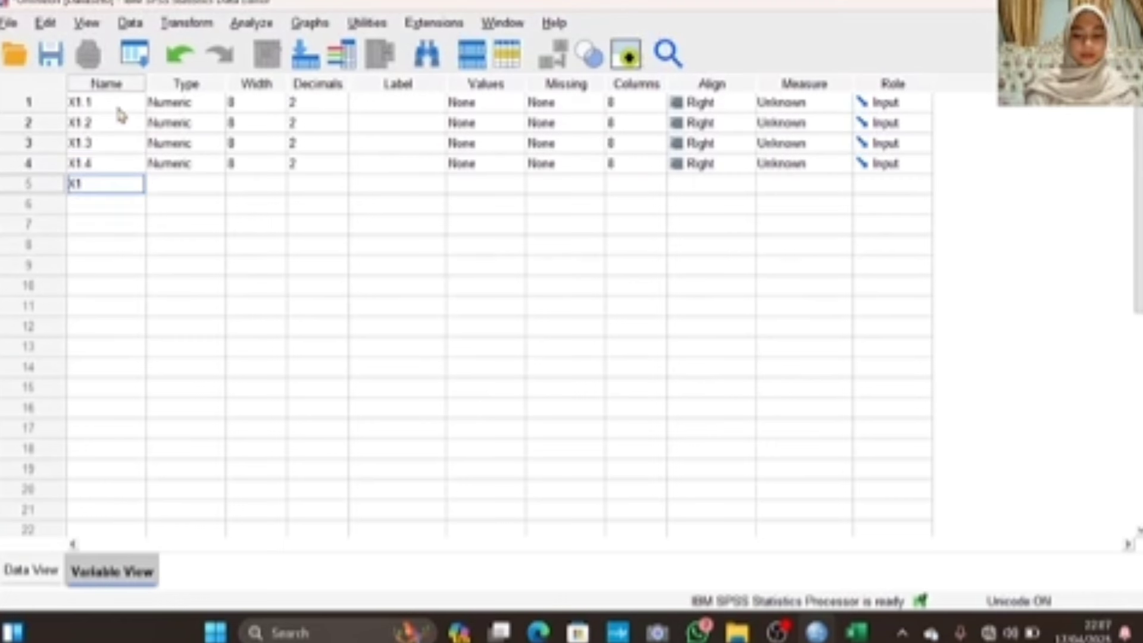
{"action": "type", "text": ".5"}
{"action": "key", "text": "Return"}
{"action": "type", "text": "X1.6"}
{"action": "key", "text": "Return"}
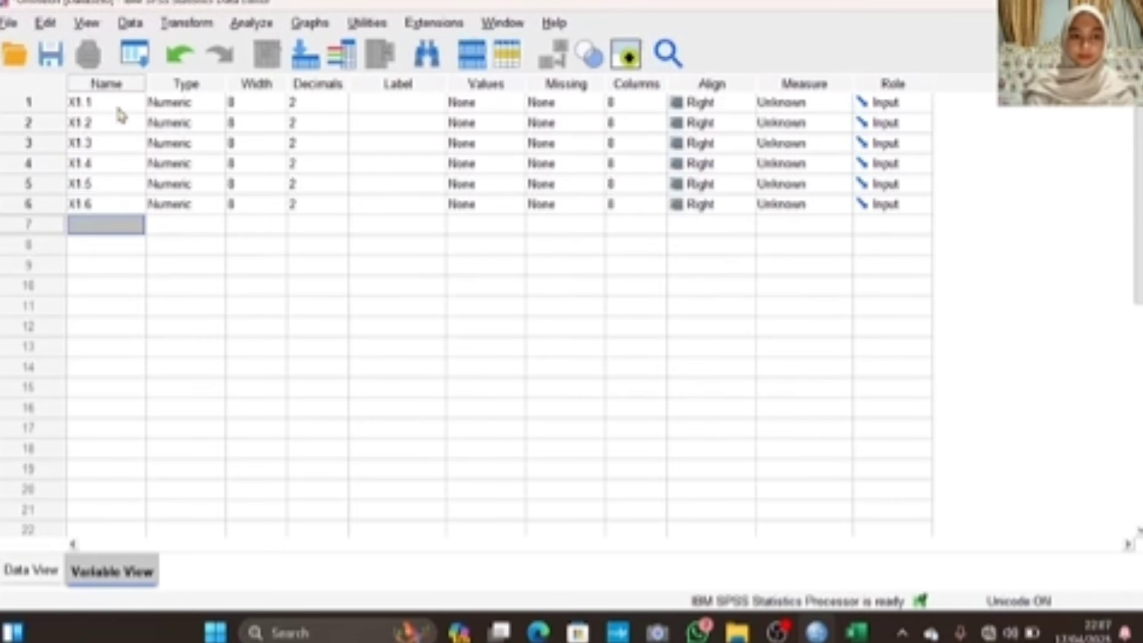
{"action": "type", "text": "X1.7"}
{"action": "key", "text": "Return"}
Complete the first variable group with X1.8, X1.9, X1.10 and TOTAL1 in rows 8 to 11
{"action": "type", "text": "X1"}
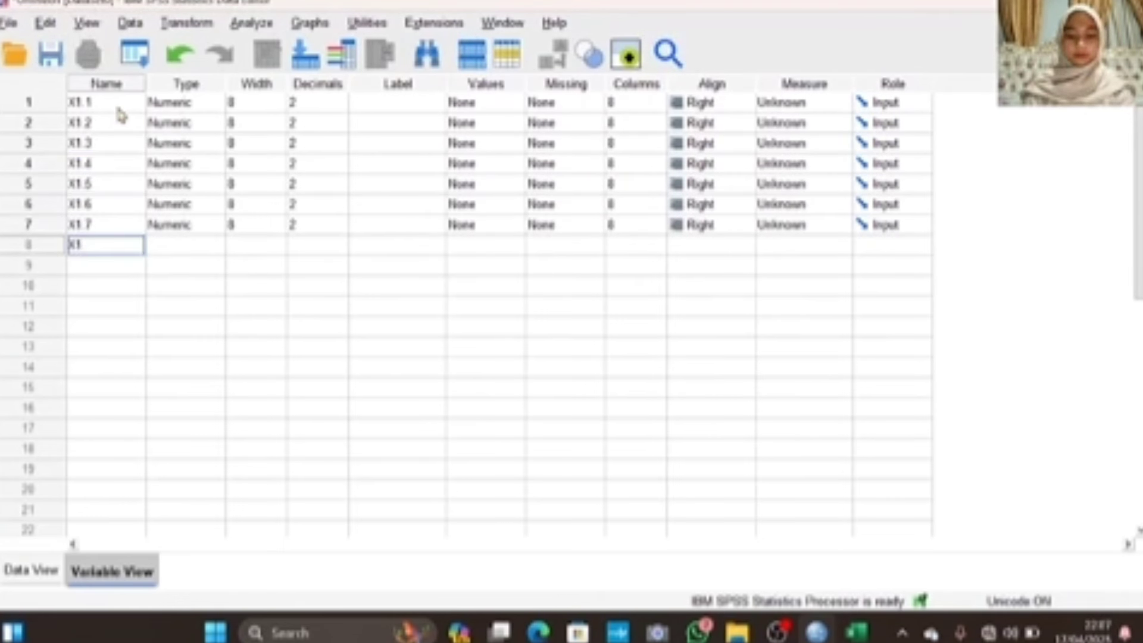
{"action": "type", "text": ".8"}
{"action": "key", "text": "Return"}
{"action": "type", "text": "X1.9"}
{"action": "key", "text": "Return"}
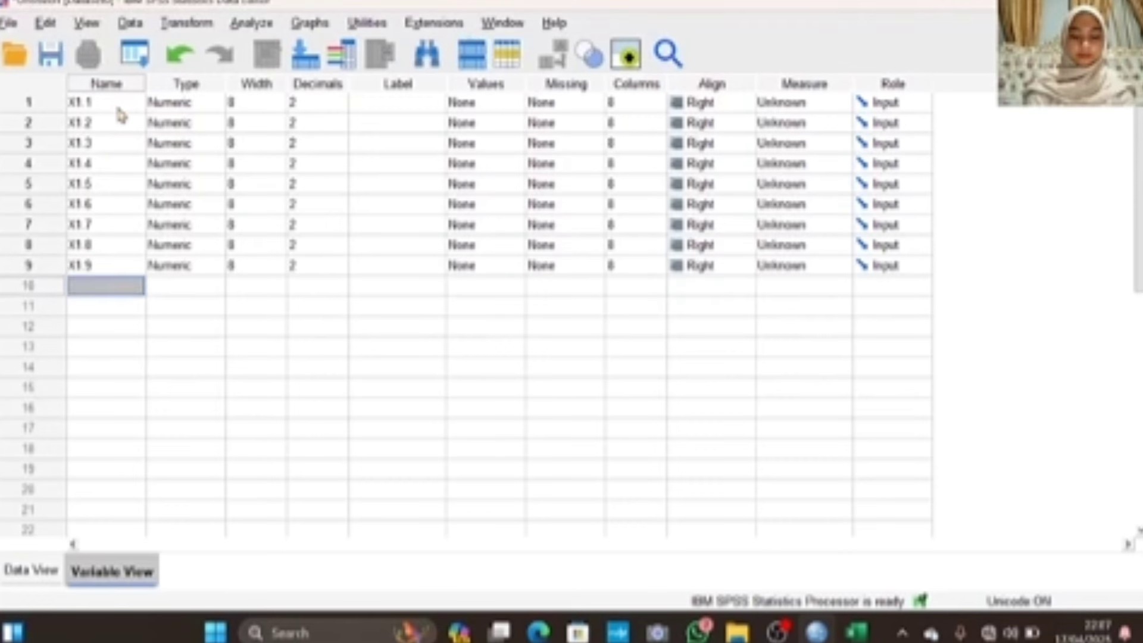
{"action": "type", "text": "X1.10"}
{"action": "key", "text": "Return"}
{"action": "type", "text": "TOTAL1"}
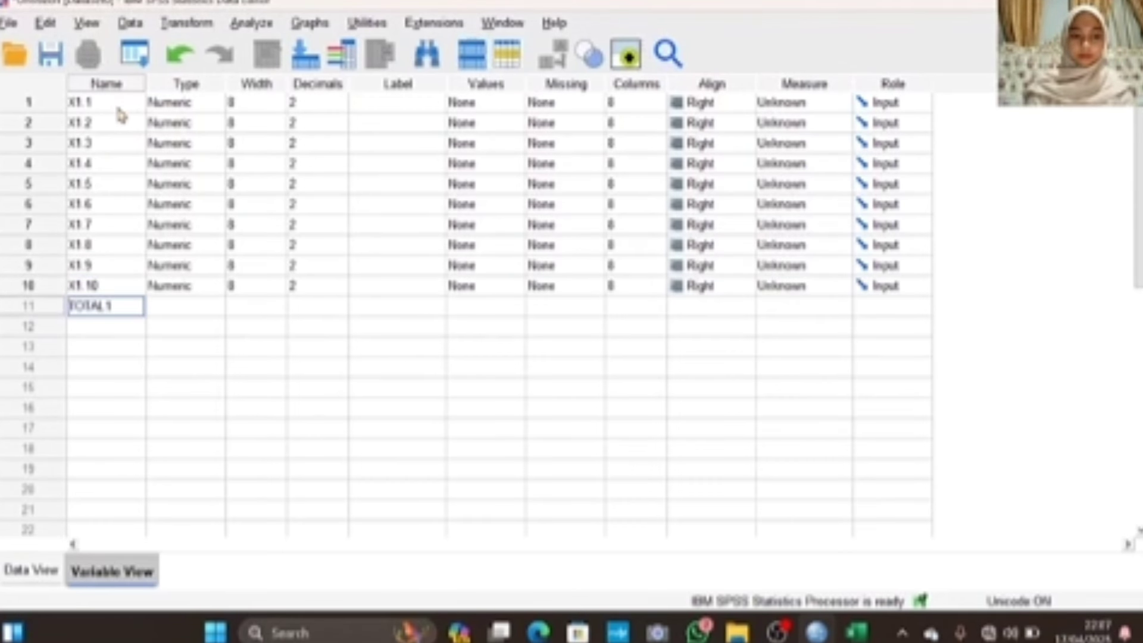
{"action": "key", "text": "Return"}
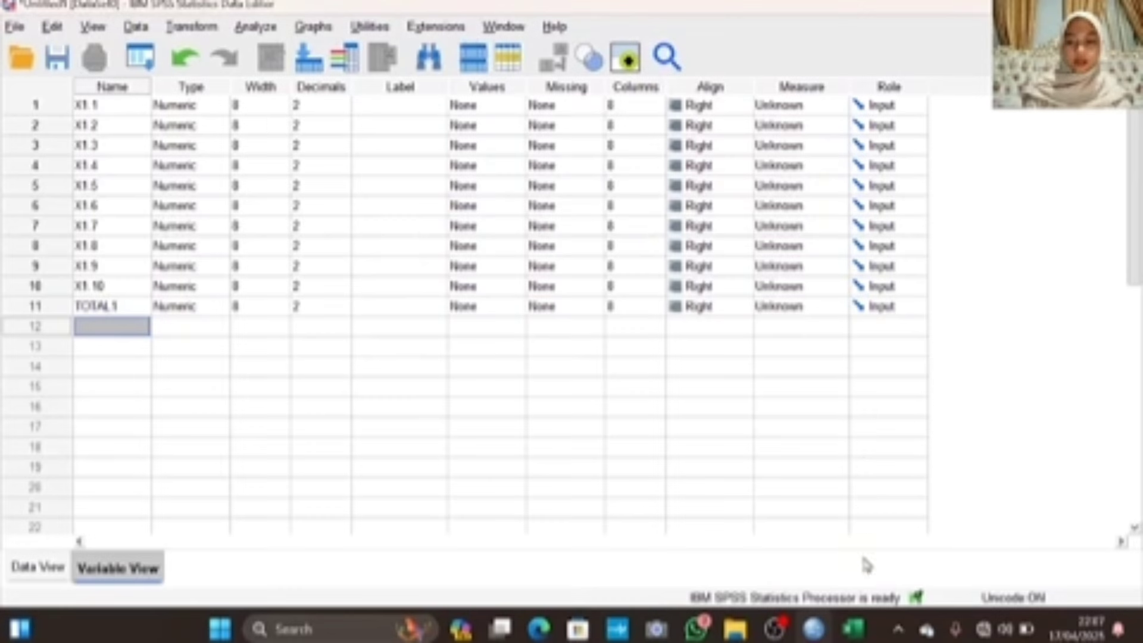
Check the PROMOSI headings in the Excel workbook, and add variables X2.1 to X2.4 in SPSS rows 12 to 15
{"action": "left_click", "coordinate": [852, 628]}
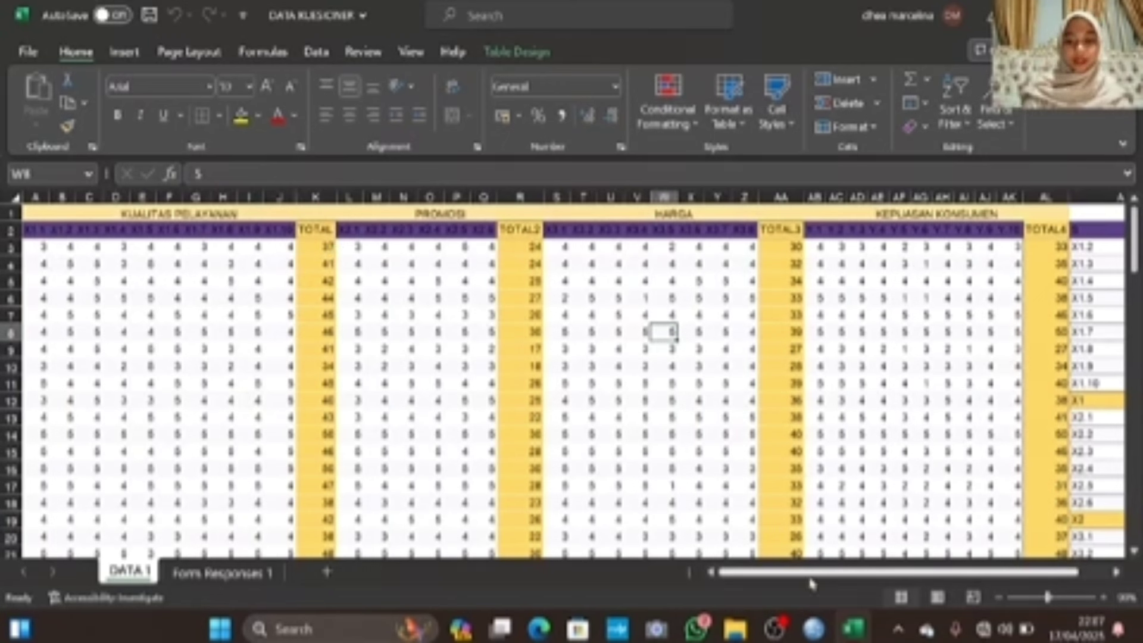
{"action": "mouse_move", "coordinate": [825, 634]}
{"action": "left_click", "coordinate": [813, 524]}
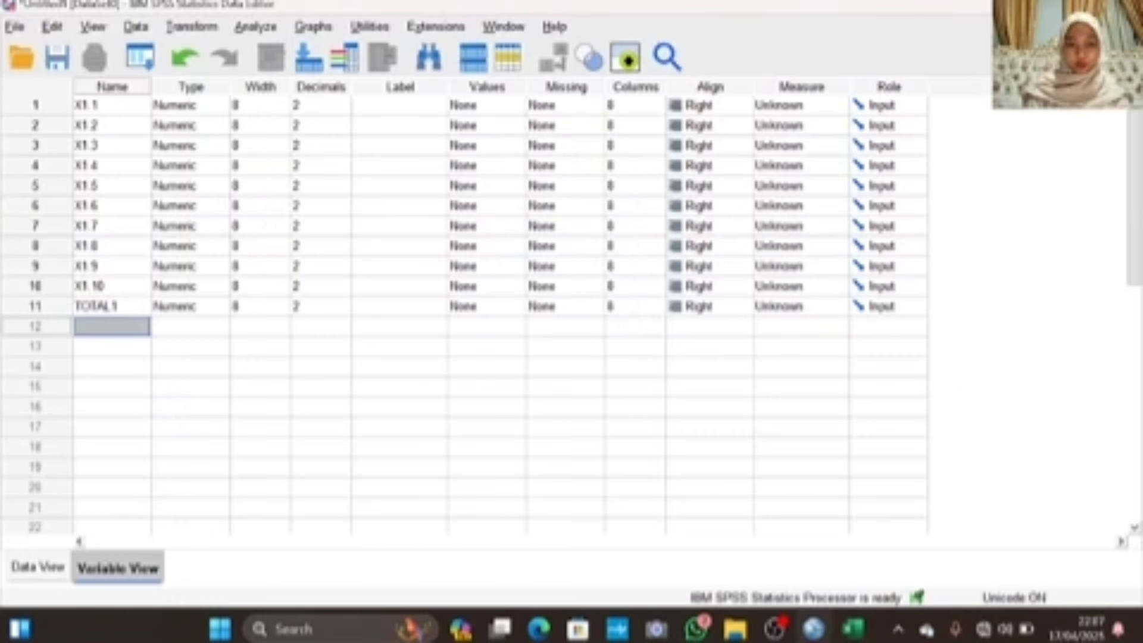
{"action": "type", "text": "X2.1"}
{"action": "key", "text": "Return"}
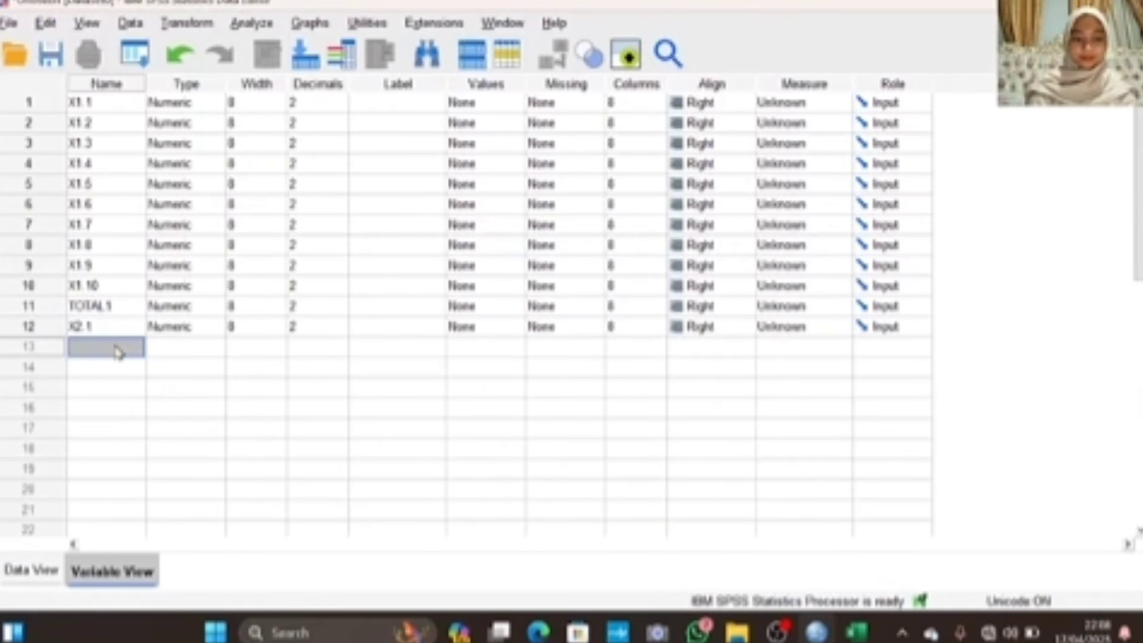
{"action": "type", "text": "X2.2"}
{"action": "key", "text": "Return"}
{"action": "type", "text": "X2"}
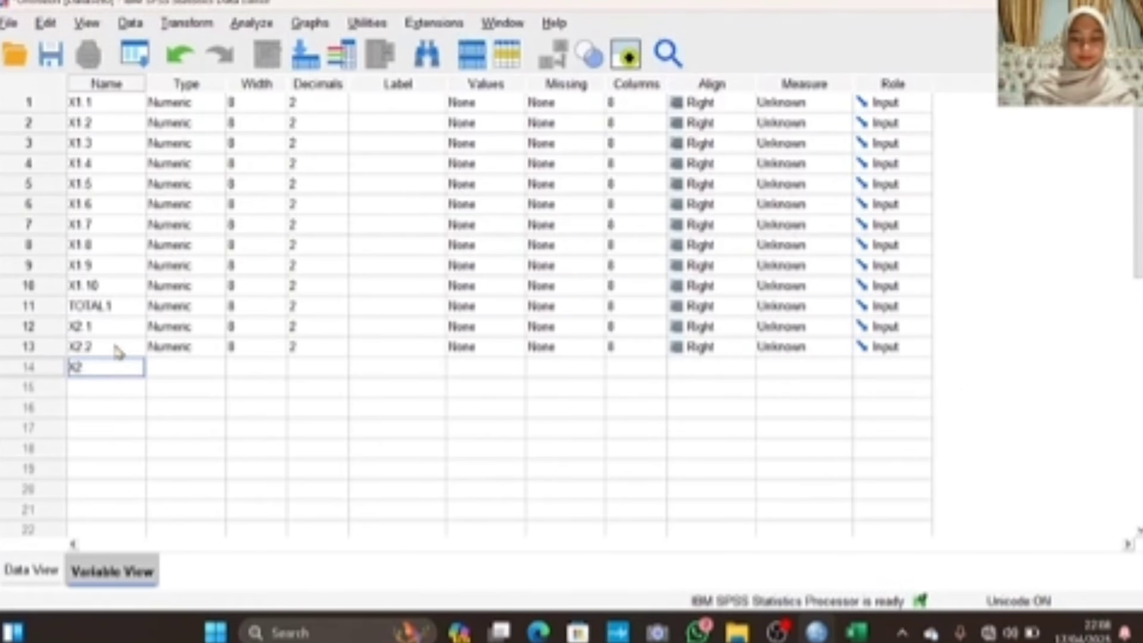
{"action": "type", "text": ".3"}
{"action": "key", "text": "Return"}
{"action": "type", "text": "X2.4"}
{"action": "key", "text": "Return"}
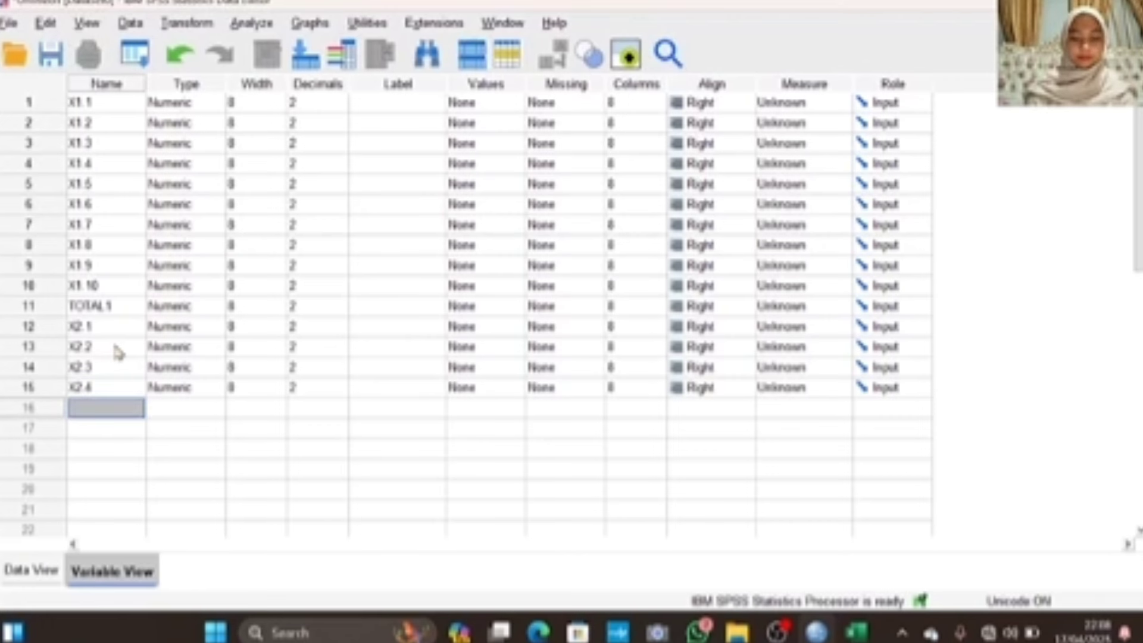
Complete the second variable group with X2.5, X2.6 and TOTAL2 in rows 16 to 18
{"action": "type", "text": "X2.5"}
{"action": "key", "text": "Return"}
{"action": "type", "text": "X2.6"}
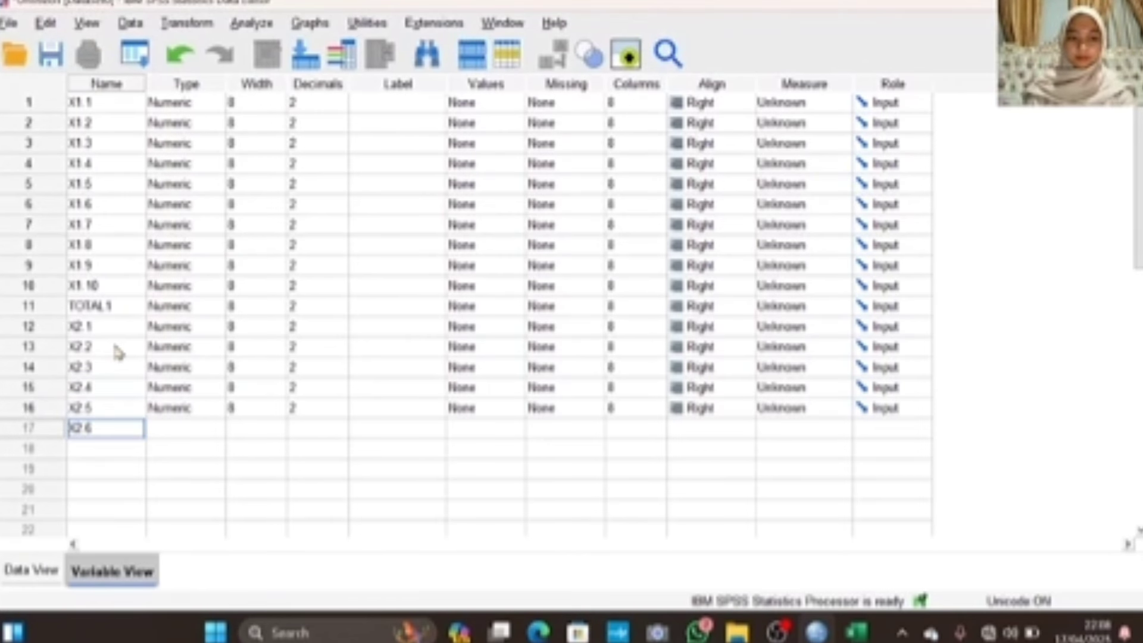
{"action": "key", "text": "Return"}
{"action": "type", "text": "TOT"}
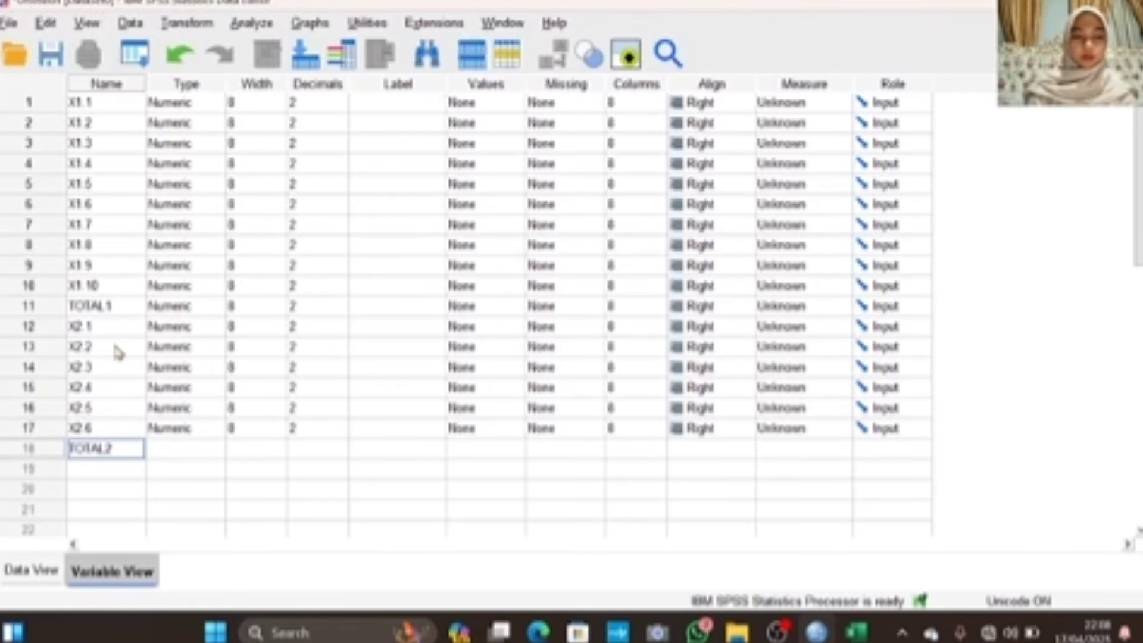
{"action": "type", "text": "AL2"}
{"action": "key", "text": "Return"}
Check the HARGA headings in the Excel workbook, and add variables X3.1 and X3.2 in SPSS rows 19 and 20
{"action": "scroll", "coordinate": [117, 353], "scroll_direction": "down", "scroll_amount": 1}
{"action": "scroll", "coordinate": [117, 352], "scroll_direction": "up", "scroll_amount": 1}
{"action": "scroll", "coordinate": [118, 352], "scroll_direction": "down", "scroll_amount": 2}
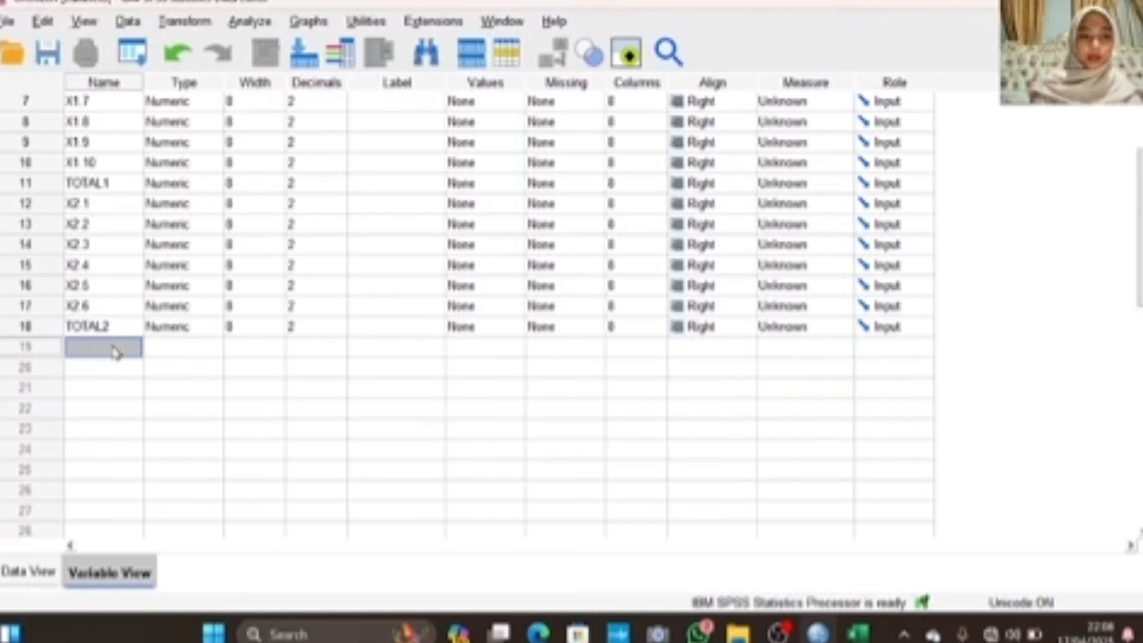
{"action": "key", "text": "alt+Tab"}
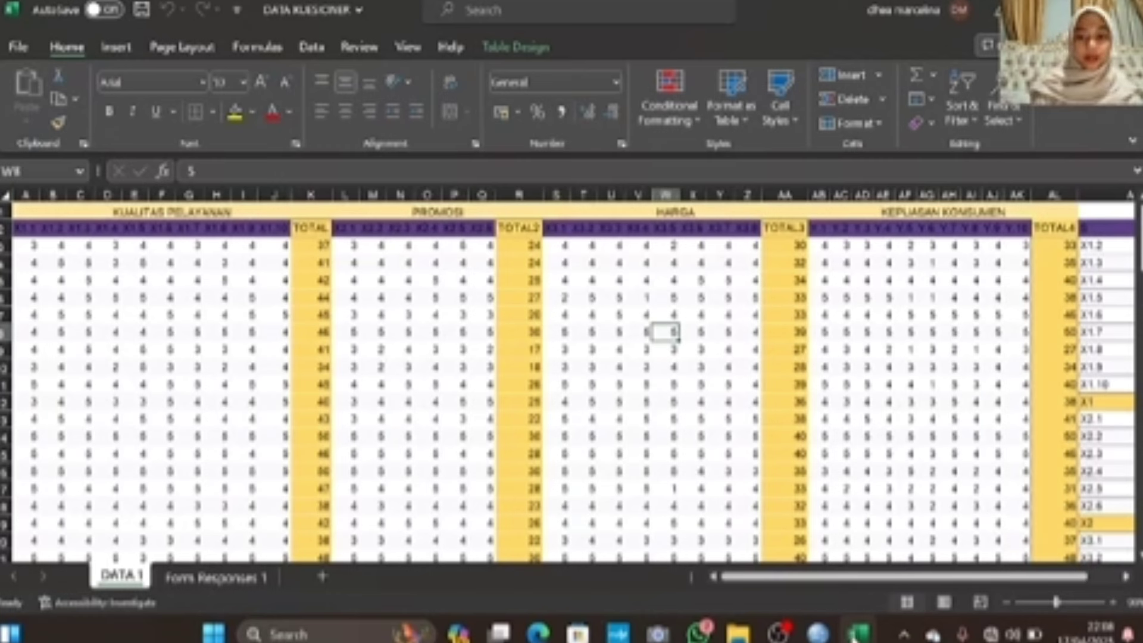
{"action": "left_click", "coordinate": [819, 633]}
{"action": "type", "text": "X"}
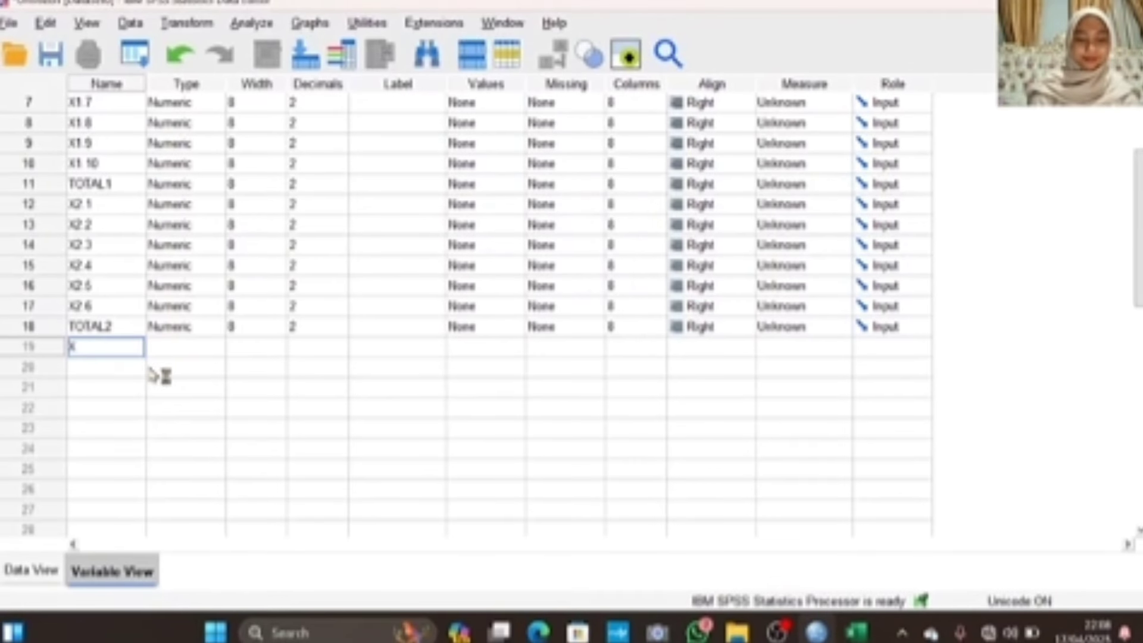
{"action": "type", "text": "3.1"}
{"action": "key", "text": "Return"}
{"action": "type", "text": "X3.2"}
{"action": "key", "text": "Return"}
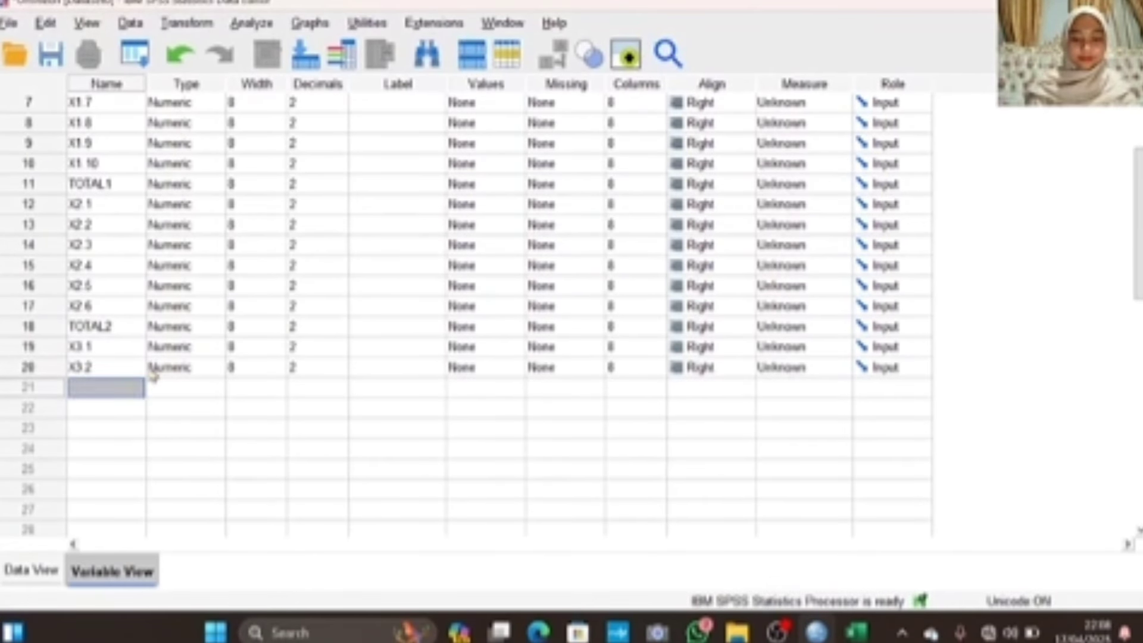
Add variables named X3.3, X3.4, X3.5 and X3.6 in rows 21 to 24
{"action": "type", "text": "X3.3"}
{"action": "key", "text": "Return"}
{"action": "type", "text": "X3.4"}
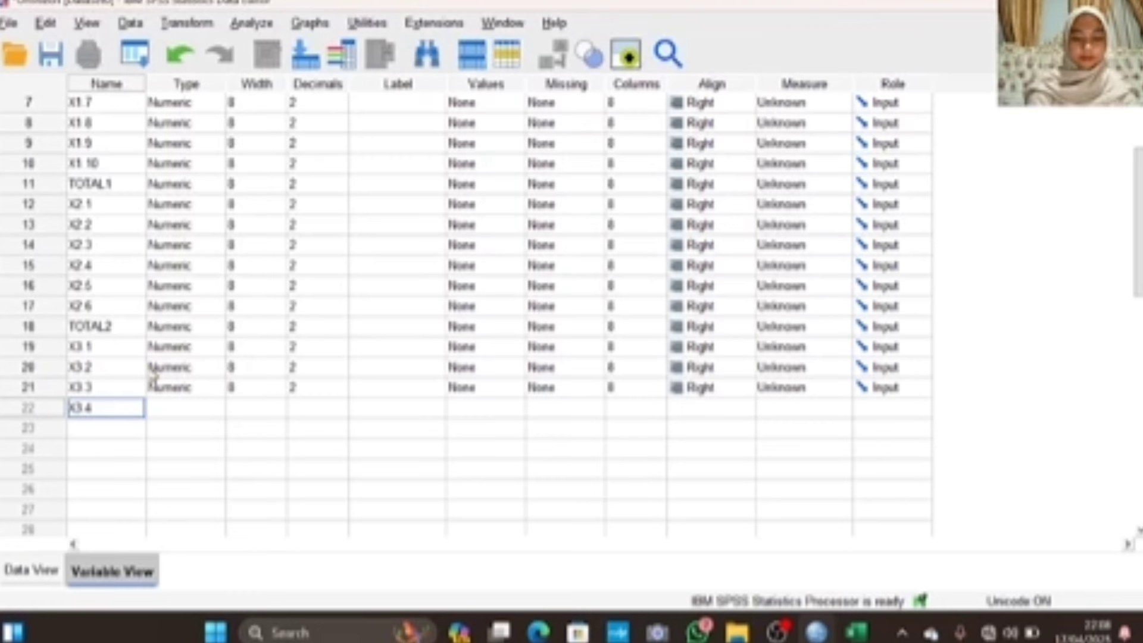
{"action": "key", "text": "Return"}
{"action": "type", "text": "X3.5"}
{"action": "key", "text": "Return"}
{"action": "type", "text": "X3"}
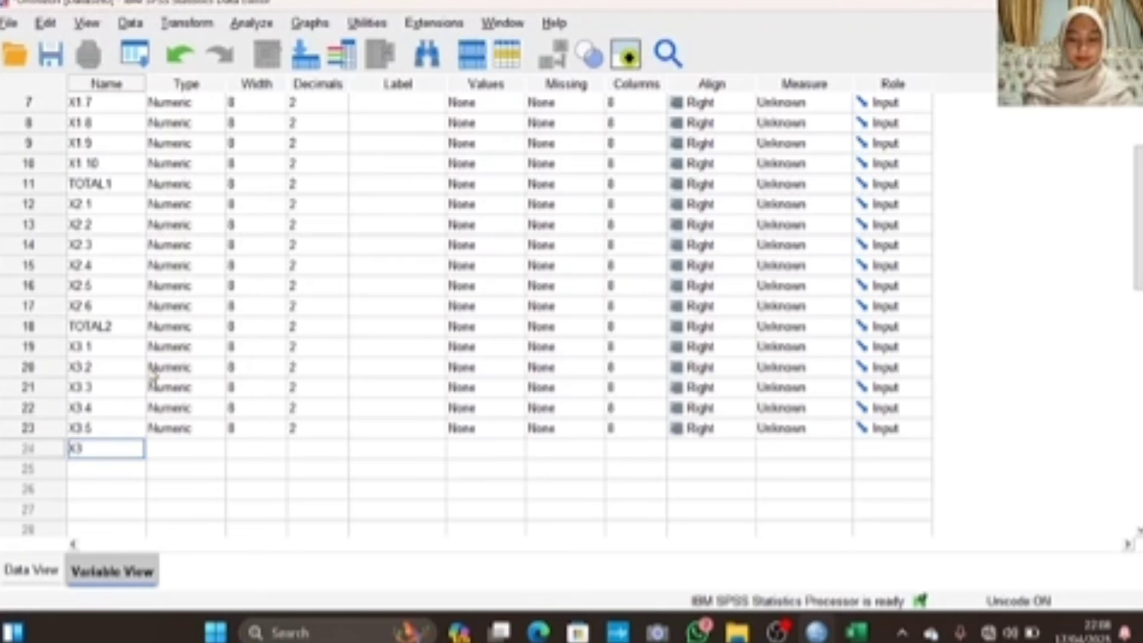
{"action": "type", "text": ".6"}
{"action": "key", "text": "Return"}
Complete the third variable group with X3.7, X3.8 and TOTAL3 in rows 25 to 27
{"action": "type", "text": "X3.7"}
{"action": "key", "text": "Return"}
{"action": "type", "text": "X"}
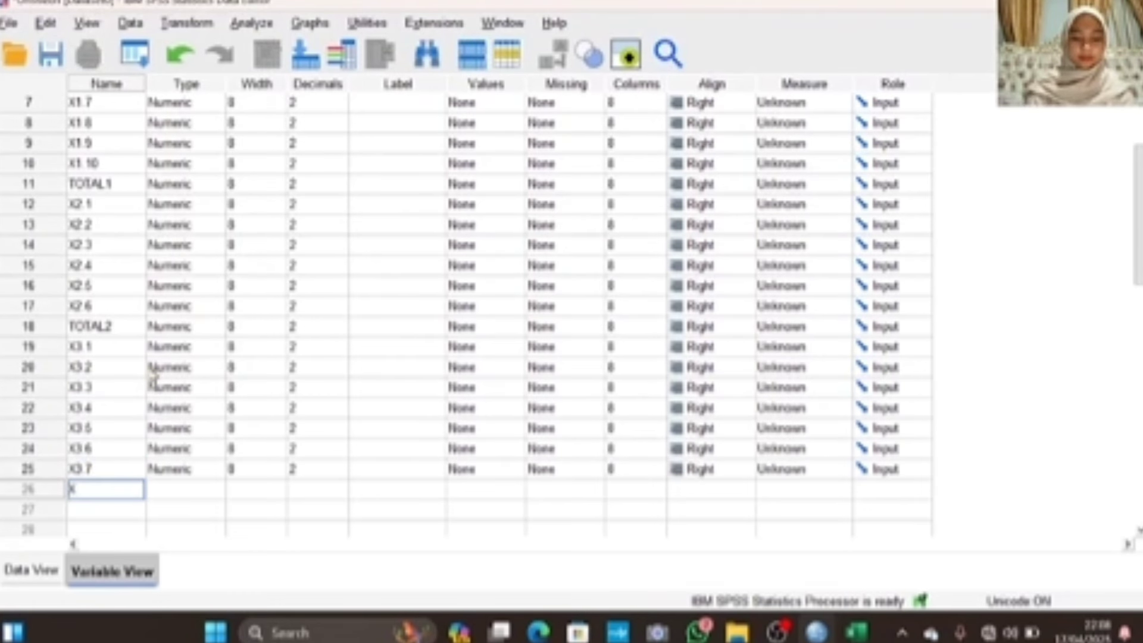
{"action": "type", "text": "3.8"}
{"action": "key", "text": "Return"}
{"action": "type", "text": "TOTAL"}
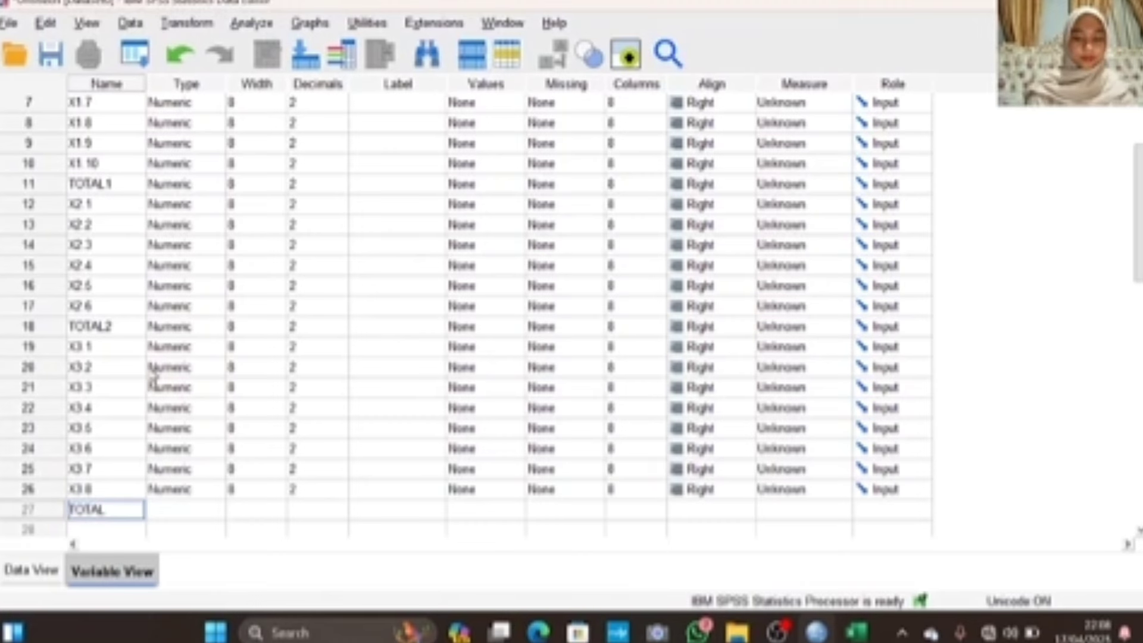
{"action": "type", "text": "3"}
{"action": "key", "text": "Return"}
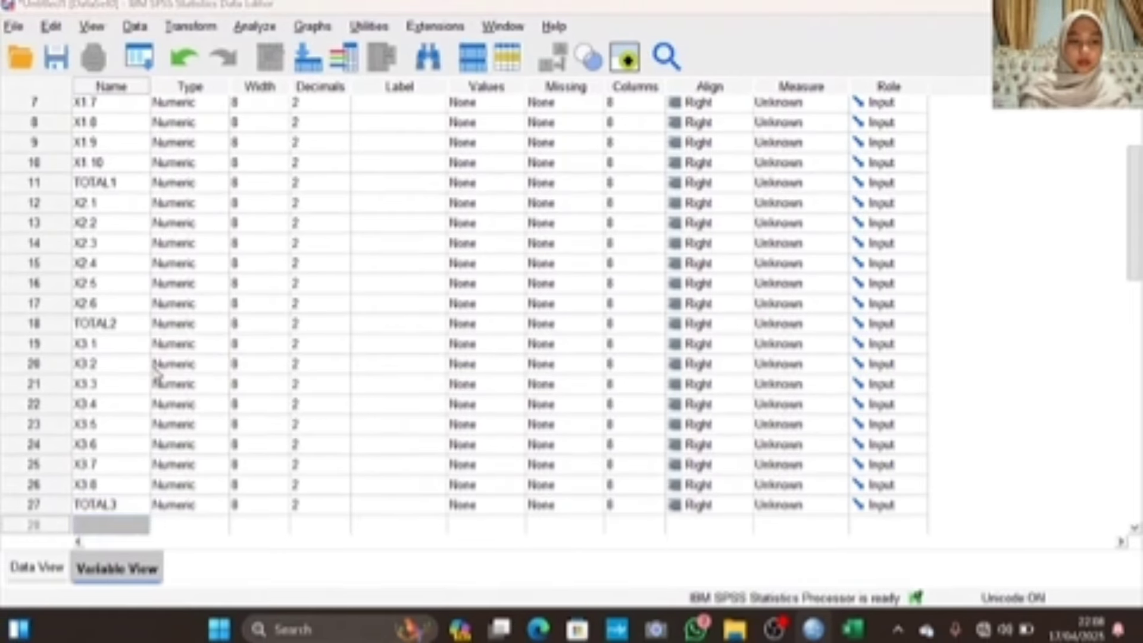
Check the KEPUASAN KONSUMEN headings in the Excel workbook, and add variables Y.1, Y.2 and Y.3 in SPSS rows 28 to 30
{"action": "key", "text": "alt+Tab"}
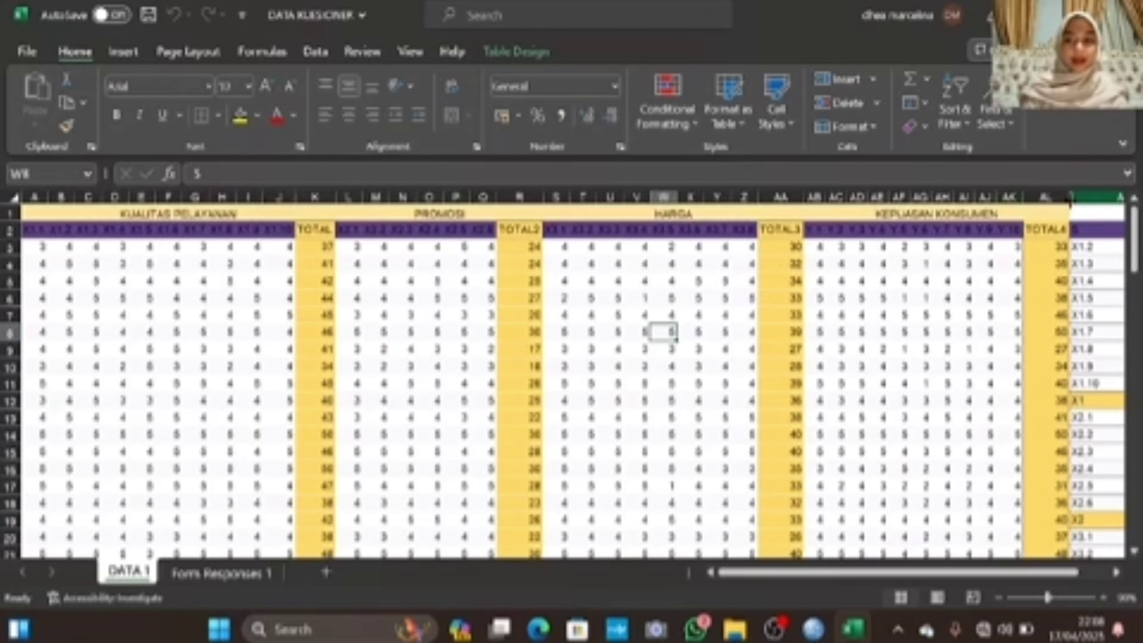
{"action": "key", "text": "alt+Tab"}
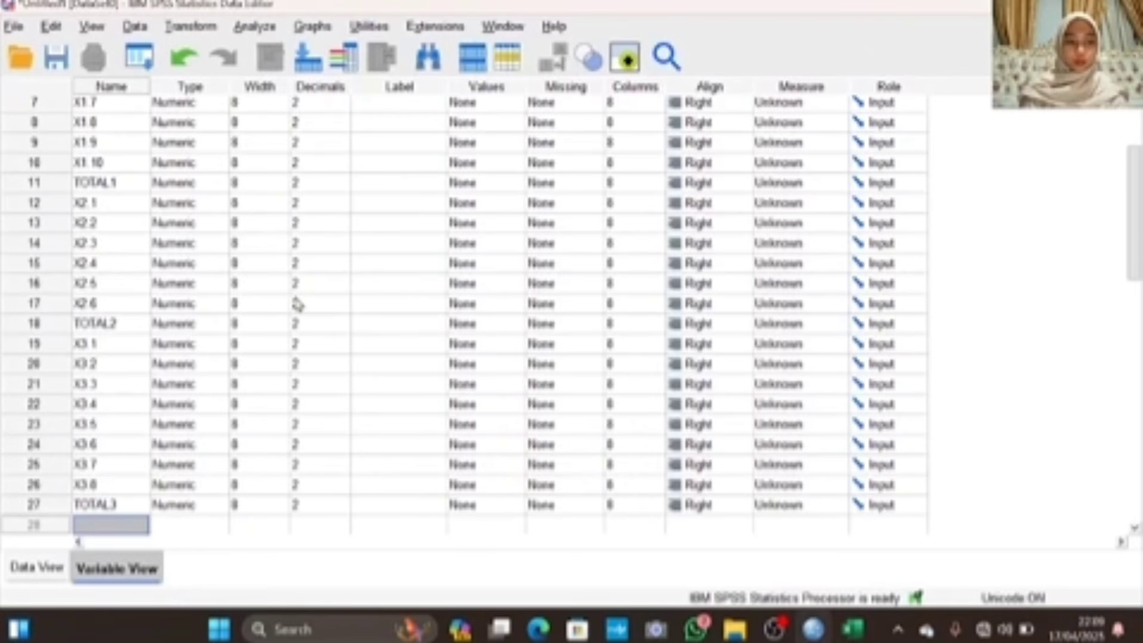
{"action": "scroll", "coordinate": [295, 302], "scroll_direction": "down", "scroll_amount": 4}
{"action": "type", "text": "Y.1"}
{"action": "key", "text": "Return"}
{"action": "type", "text": "Y.2"}
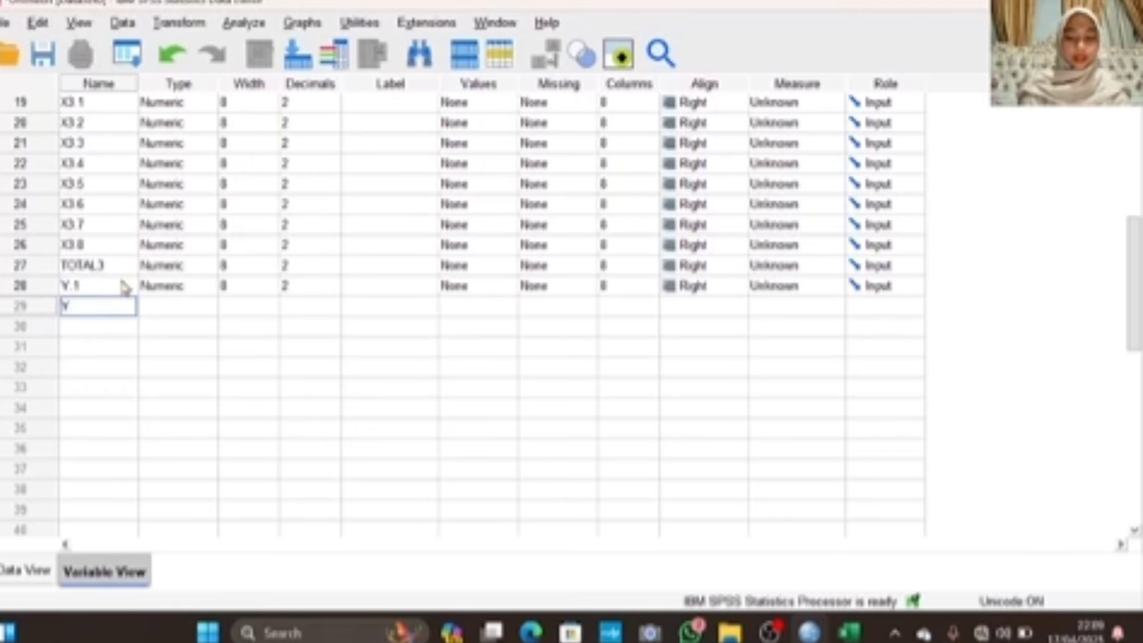
{"action": "key", "text": "Return"}
{"action": "type", "text": "Y.3"}
{"action": "key", "text": "Return"}
Add variables named Y.4, Y.5, Y.6, Y.7 and Y.8 in rows 31 to 35
{"action": "type", "text": "Y.4"}
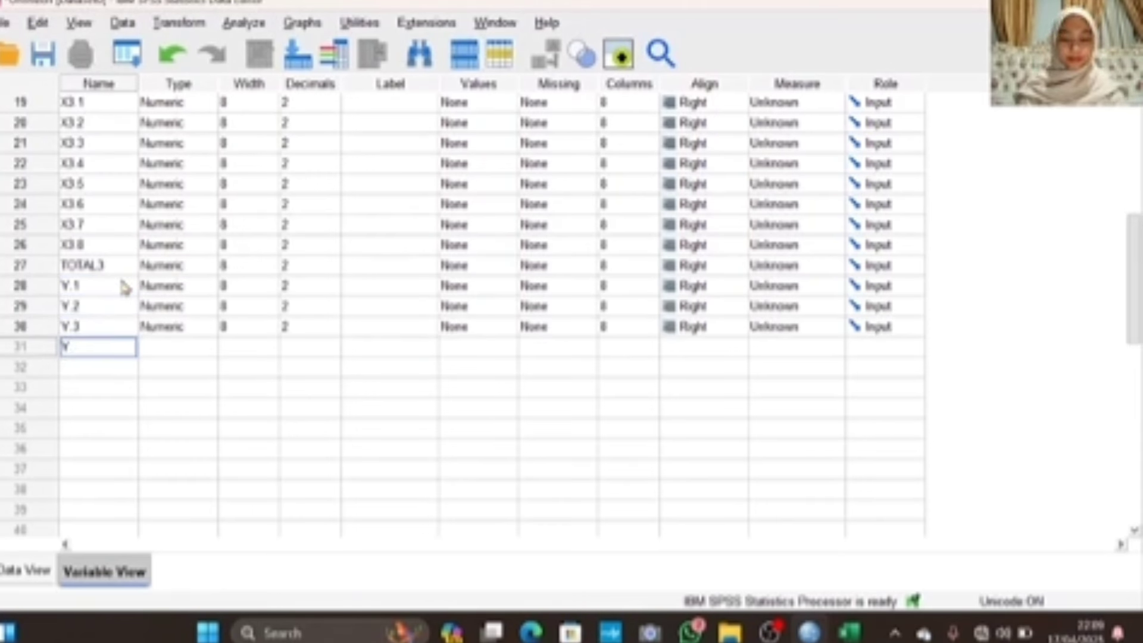
{"action": "key", "text": "Return"}
{"action": "type", "text": "Y.5"}
{"action": "key", "text": "Return"}
{"action": "type", "text": "Y.6"}
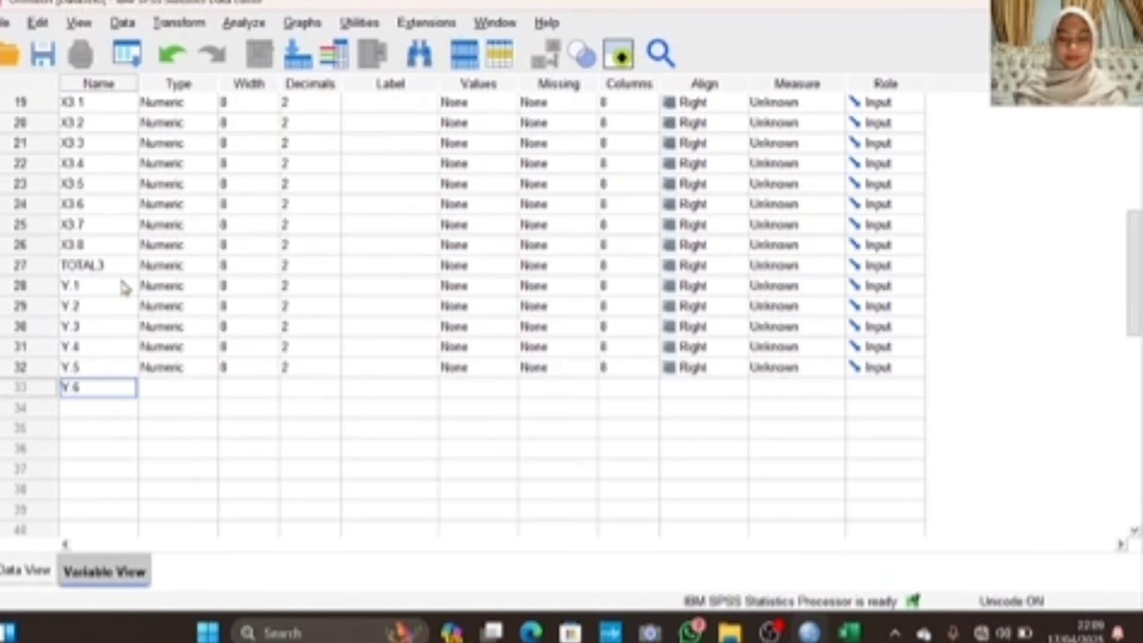
{"action": "key", "text": "Return"}
{"action": "type", "text": "Y.7"}
{"action": "key", "text": "Return"}
{"action": "type", "text": "Y.8"}
{"action": "key", "text": "Return"}
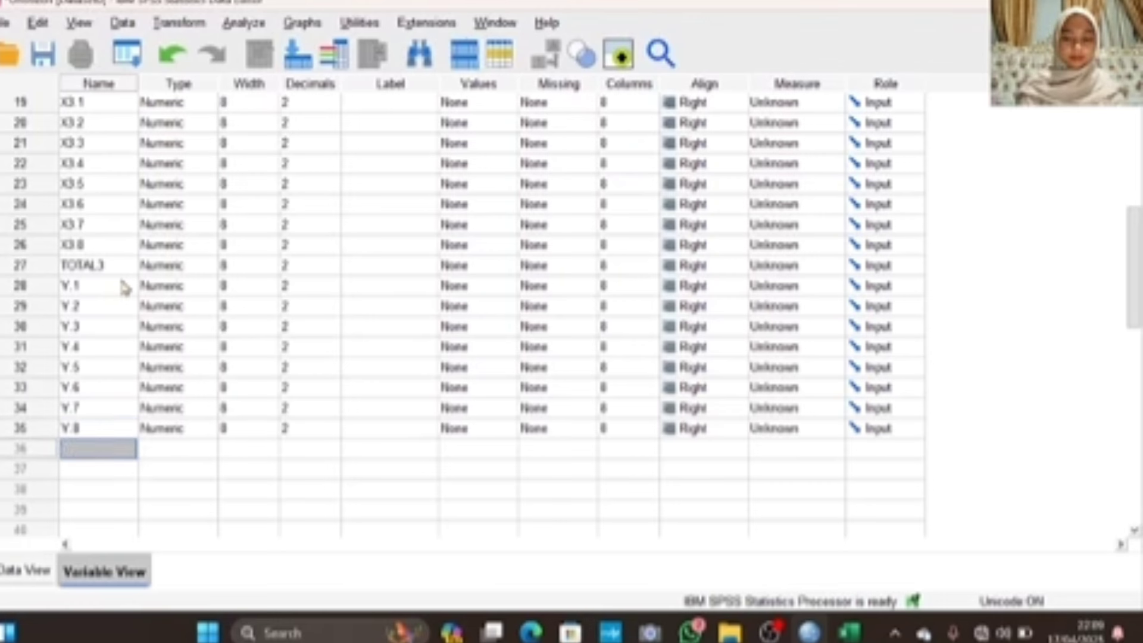
Add variables Y.9, Y.10 and TOTAL4 in rows 36 to 38, and check them against the Excel headings
{"action": "type", "text": "Y.9"}
{"action": "key", "text": "Return"}
{"action": "type", "text": "Y.10"}
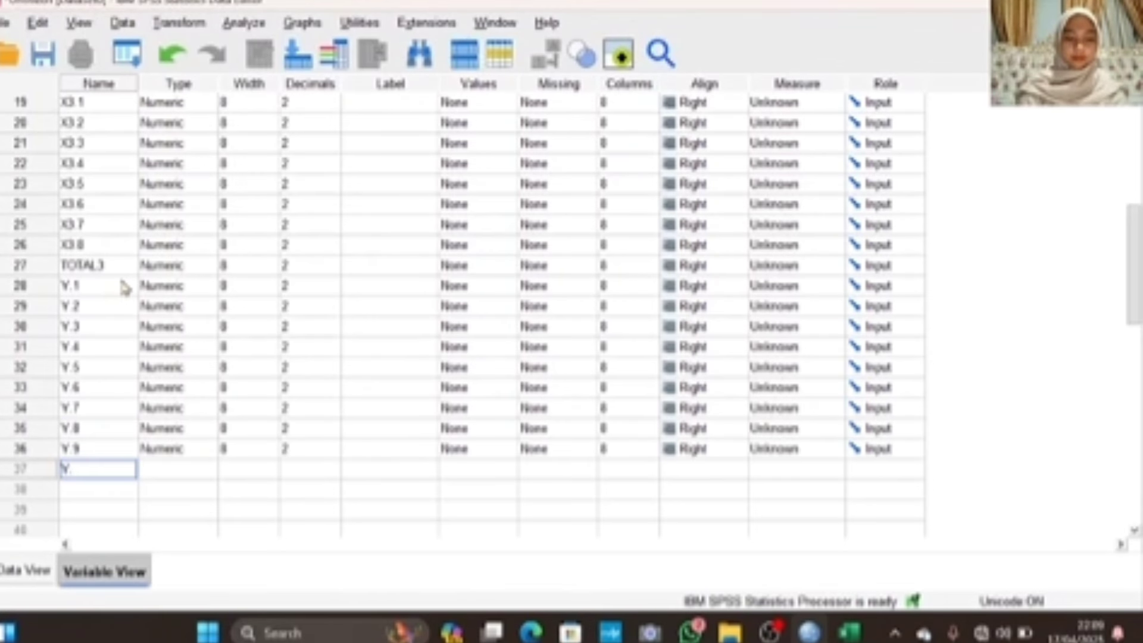
{"action": "key", "text": "Return"}
{"action": "type", "text": "TOTAL4"}
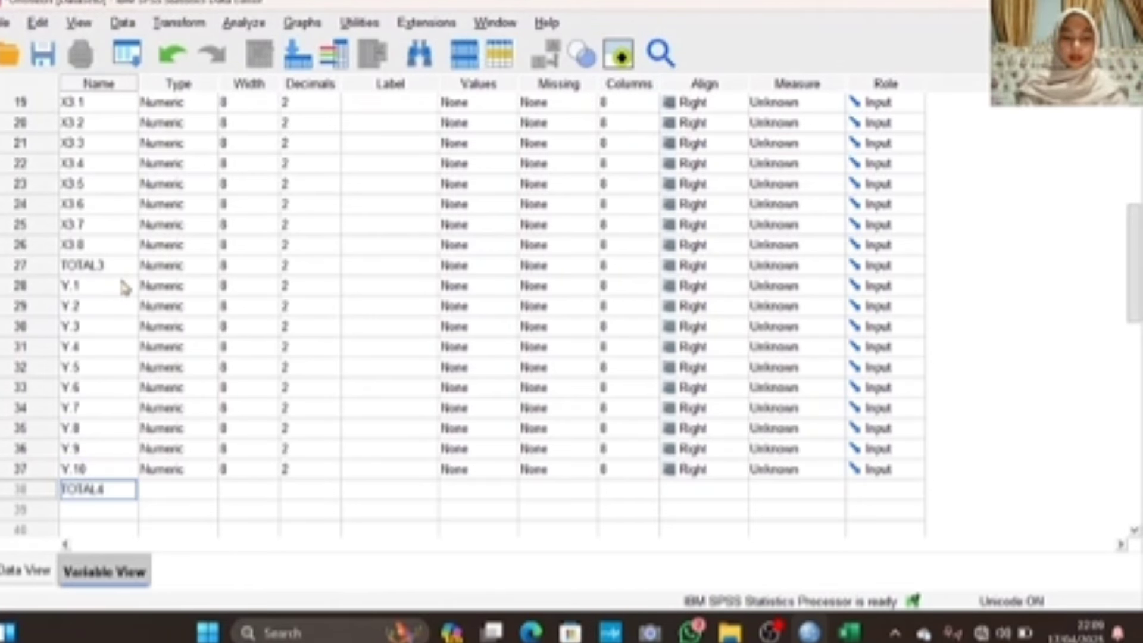
{"action": "key", "text": "alt+Tab"}
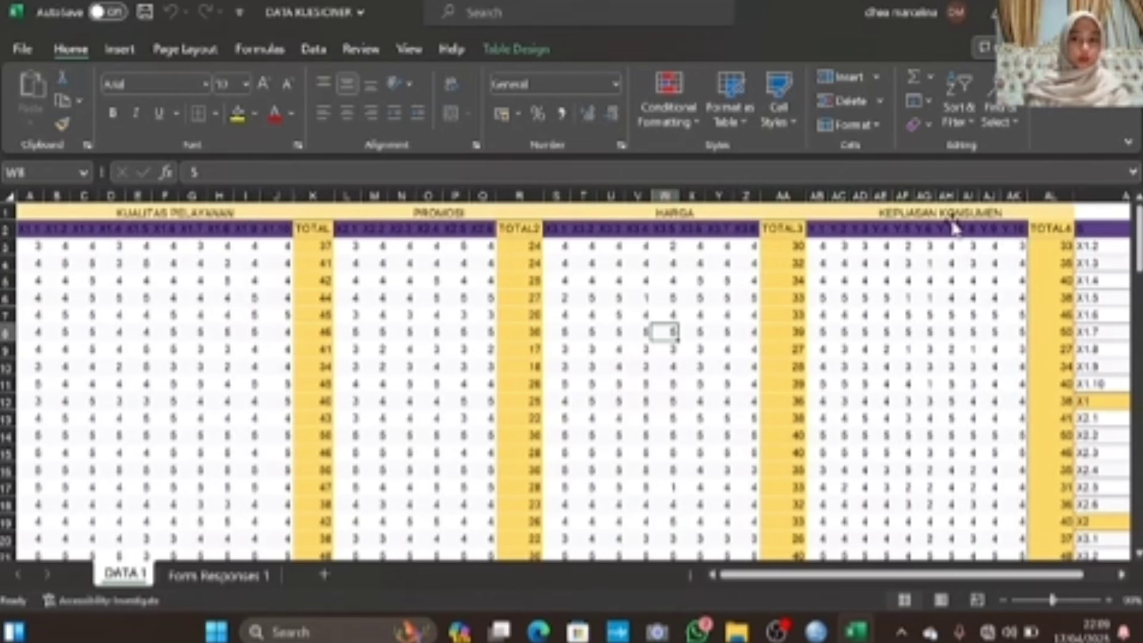
{"action": "key", "text": "alt+Tab"}
Copy all the variable names into the Label column so every variable has a matching label
{"action": "scroll", "coordinate": [952, 226], "scroll_direction": "up", "scroll_amount": 6}
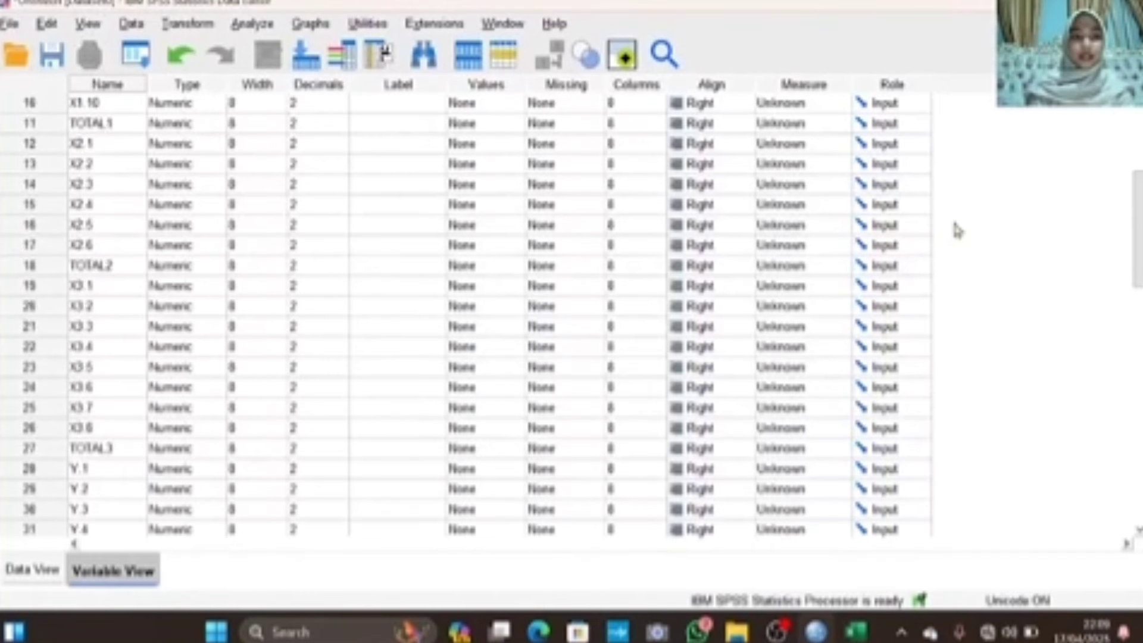
{"action": "left_click", "coordinate": [117, 88]}
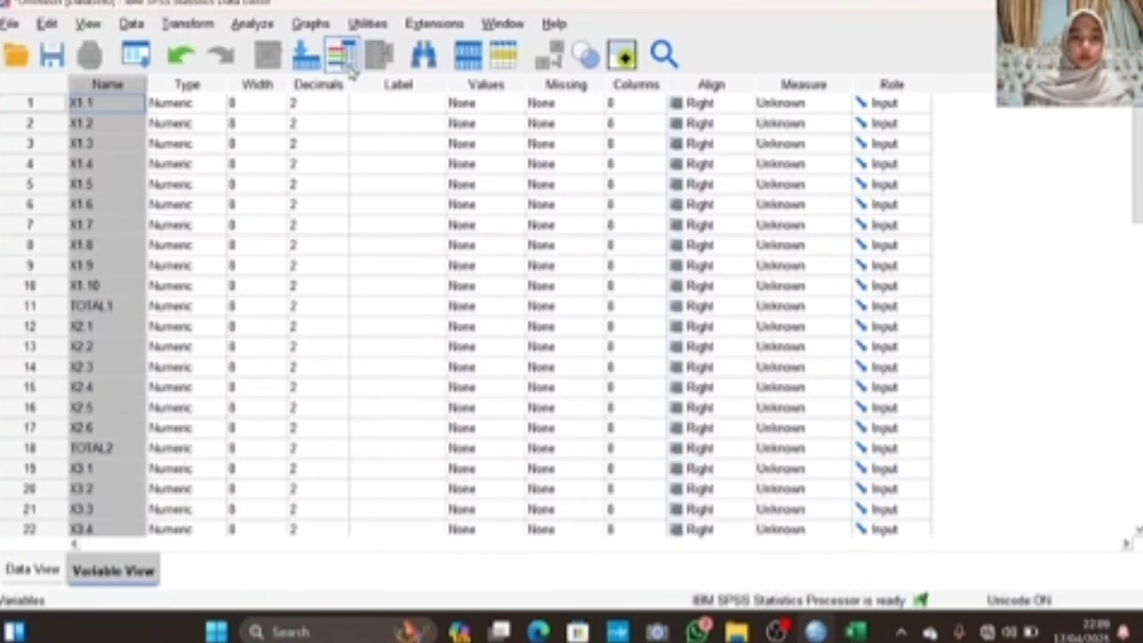
{"action": "left_click", "coordinate": [382, 89]}
{"action": "key", "text": "ctrl+v"}
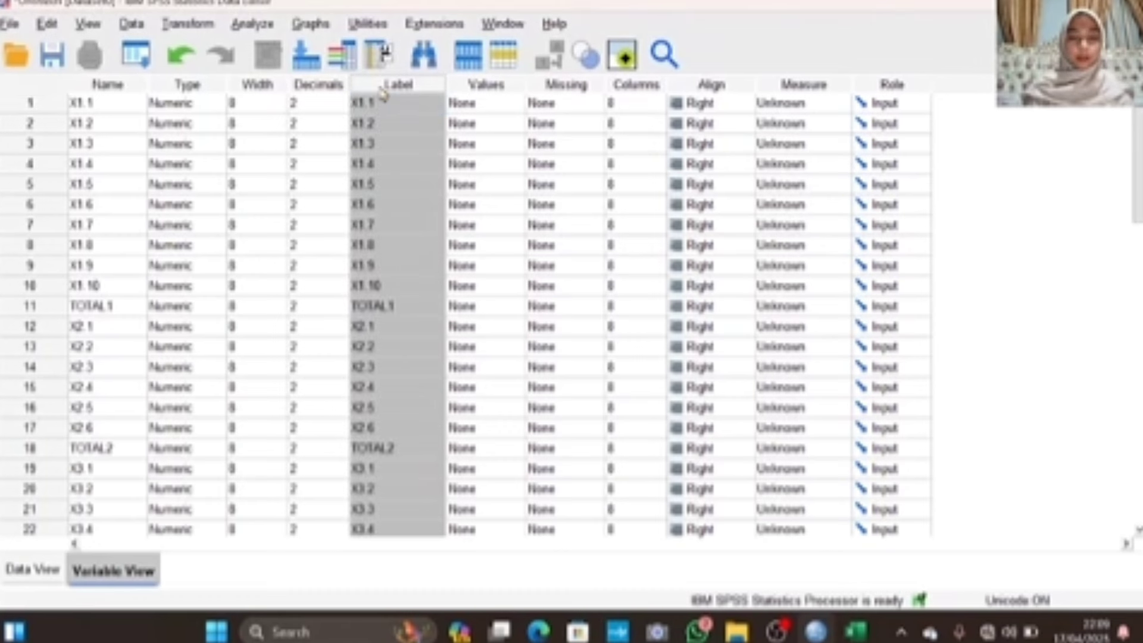
Check the first group heading in the Excel sheet and set the label of TOTAL1 to KUALITAS PELAYANAN
{"action": "double_click", "coordinate": [404, 304]}
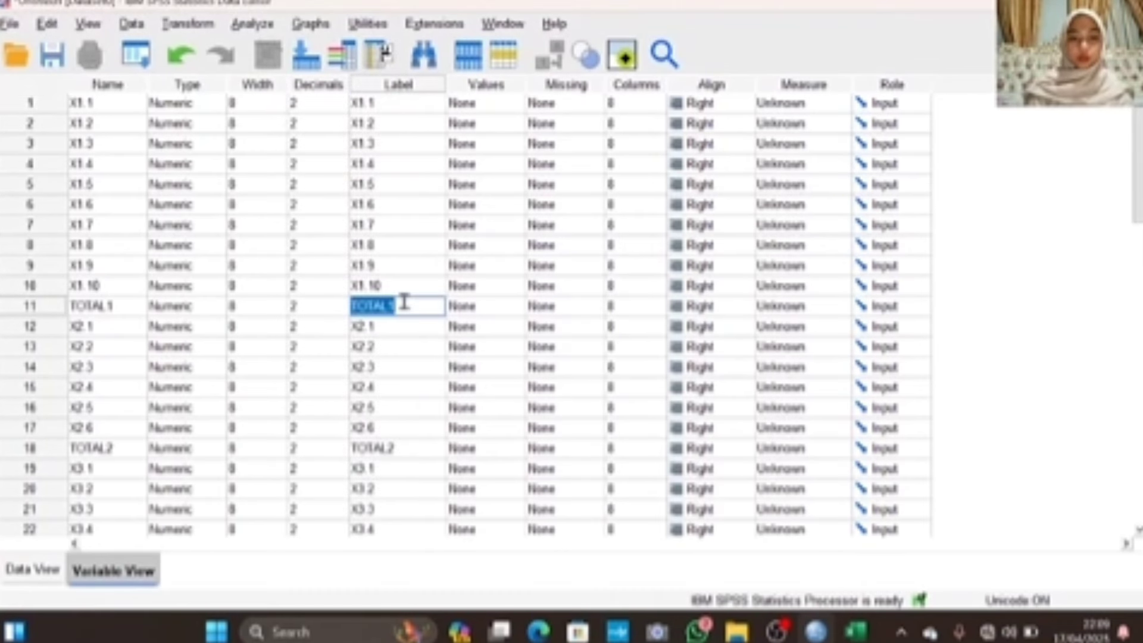
{"action": "key", "text": "alt+Tab"}
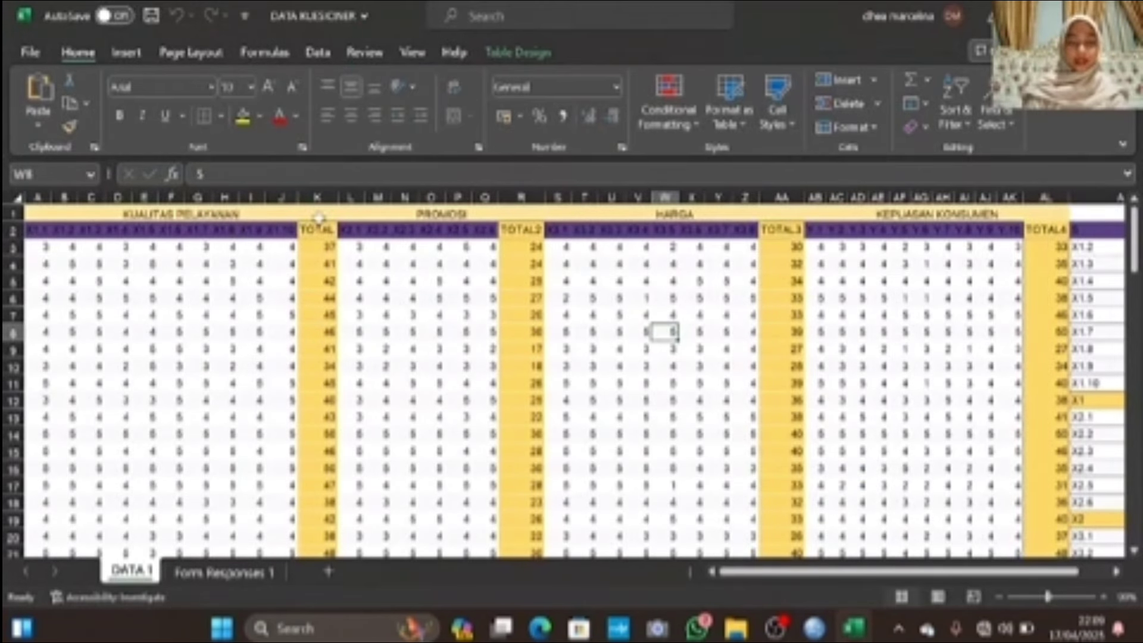
{"action": "key", "text": "alt+Tab"}
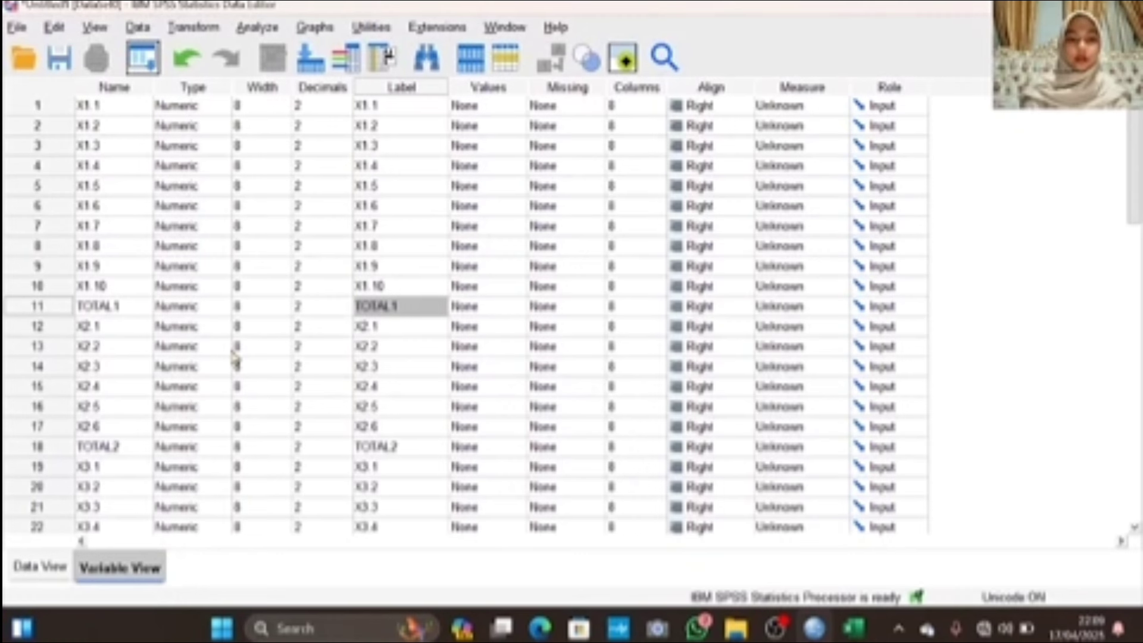
{"action": "double_click", "coordinate": [396, 306]}
{"action": "type", "text": "KUALITA"}
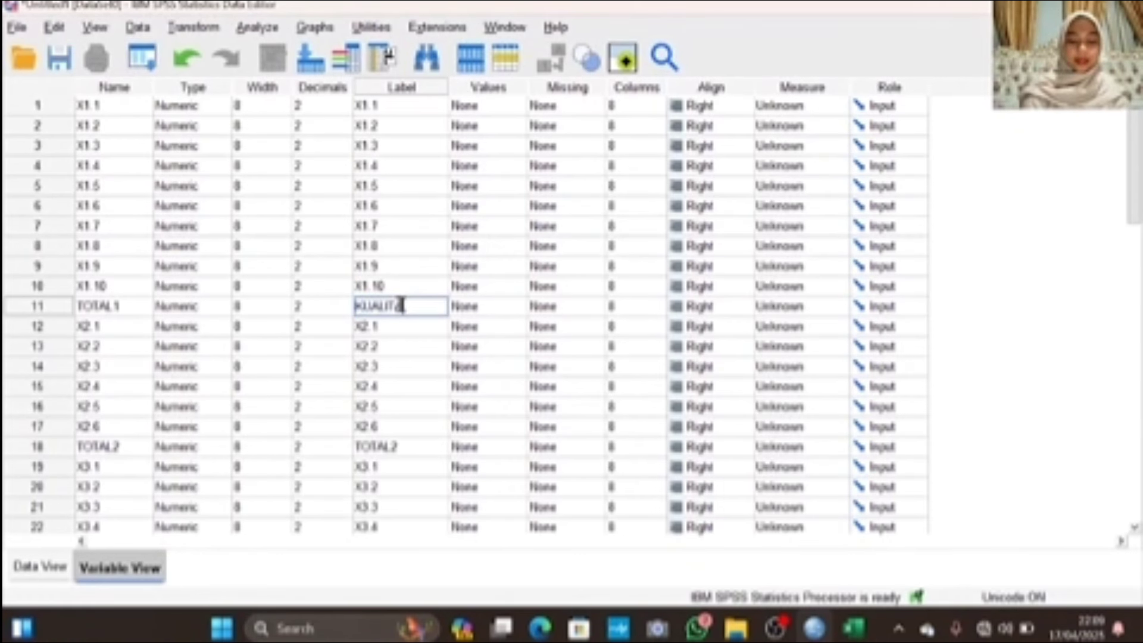
{"action": "type", "text": "S PELAYANAN"}
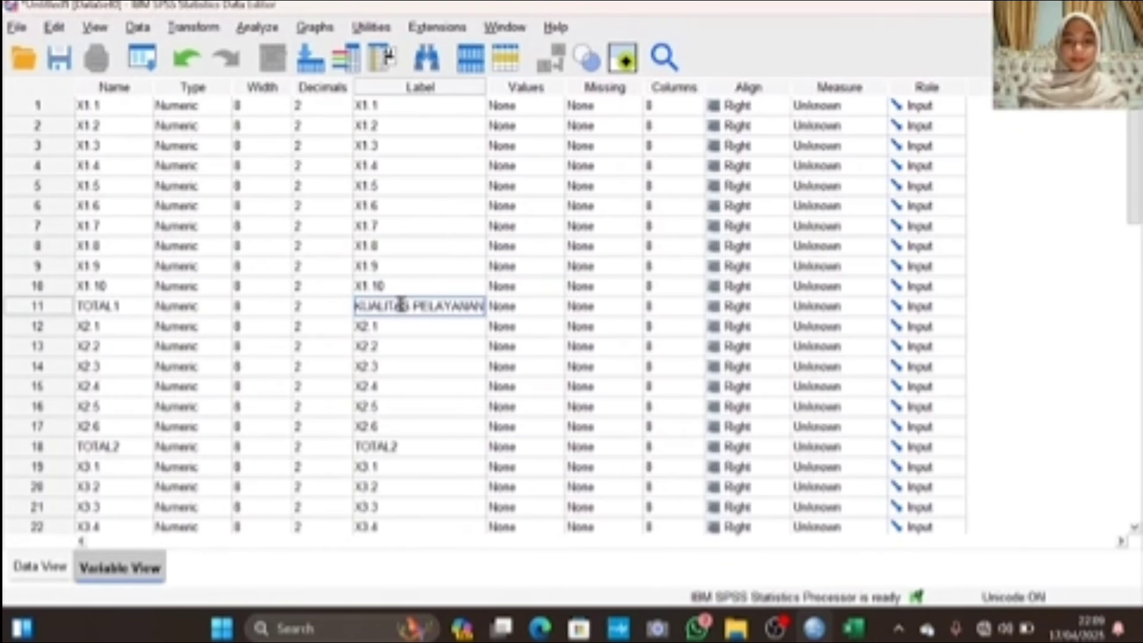
Check the second group heading in the Excel sheet and set the label of TOTAL2 to PROMOSI
{"action": "scroll", "coordinate": [411, 326], "scroll_direction": "down", "scroll_amount": 2}
{"action": "left_click", "coordinate": [410, 326]}
{"action": "double_click", "coordinate": [409, 326]}
{"action": "key", "text": "alt+Tab"}
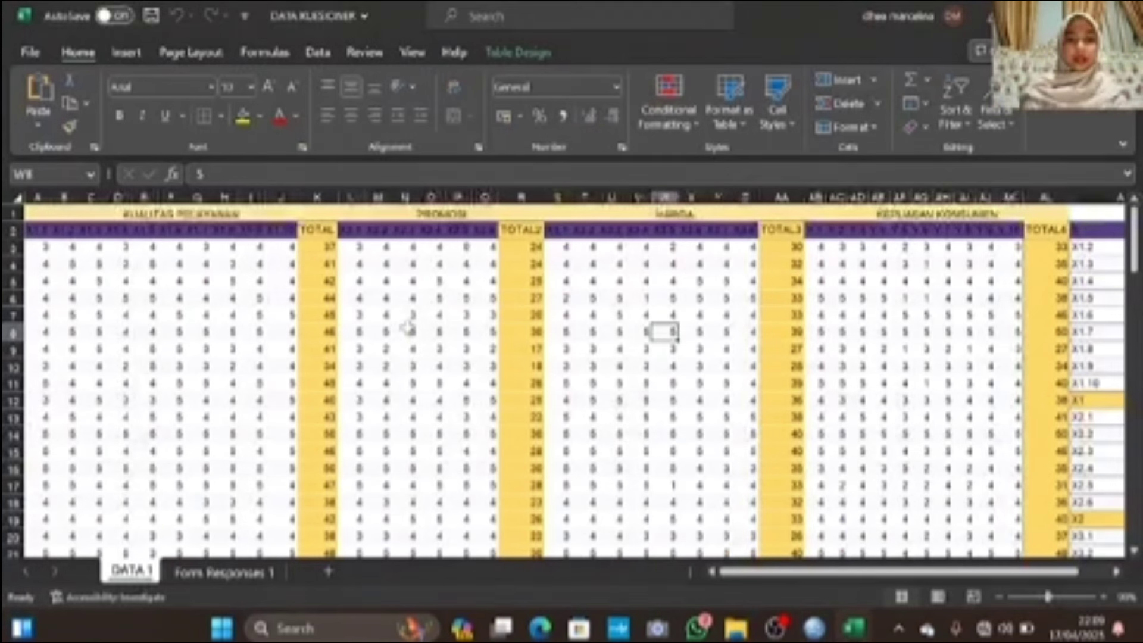
{"action": "key", "text": "alt+Tab"}
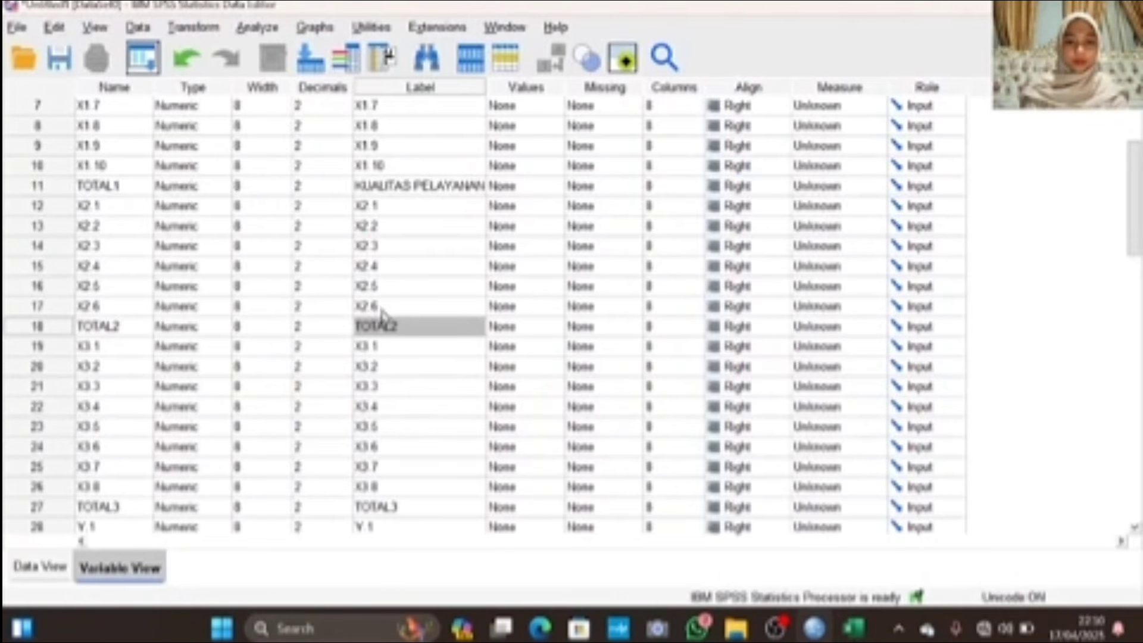
{"action": "left_click", "coordinate": [393, 326]}
{"action": "double_click", "coordinate": [393, 326]}
{"action": "type", "text": "PROMOSI"}
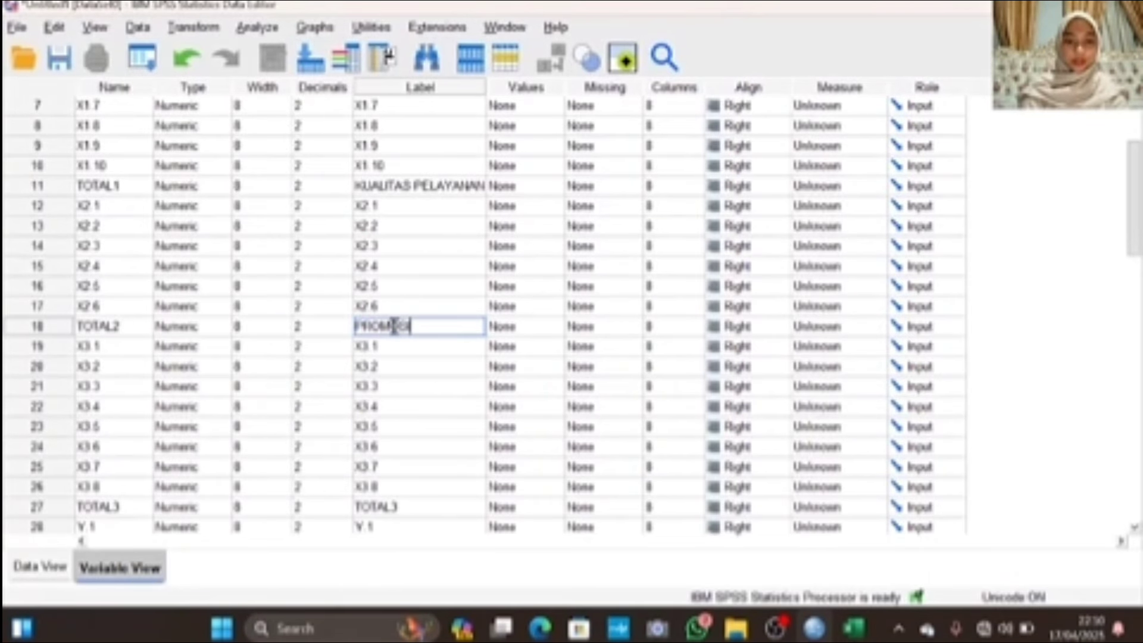
Check the third group heading in the Excel sheet and set the label of TOTAL3 to HARGA
{"action": "scroll", "coordinate": [392, 326], "scroll_direction": "down", "scroll_amount": 3}
{"action": "double_click", "coordinate": [393, 326]}
{"action": "key", "text": "alt+Tab"}
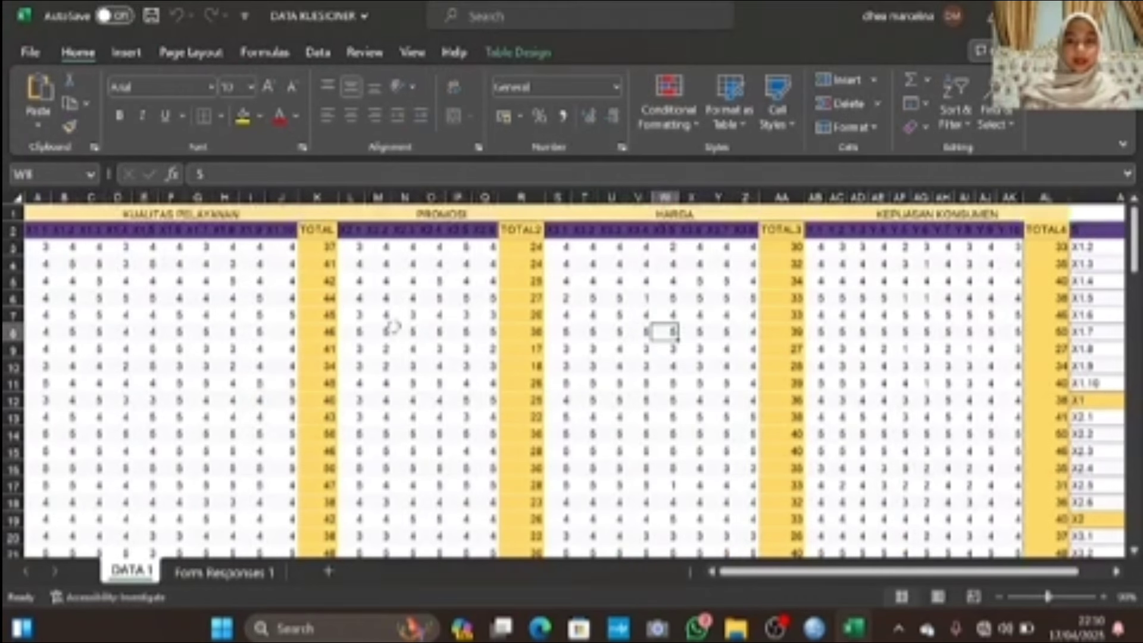
{"action": "key", "text": "alt+Tab"}
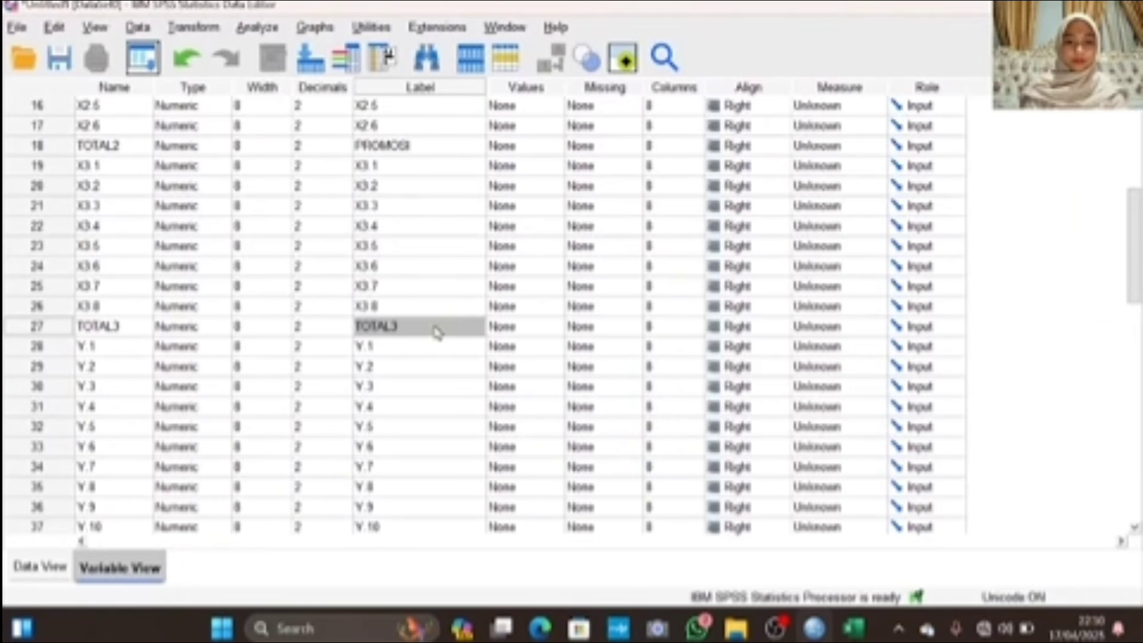
{"action": "type", "text": "HARGA"}
Check the last group heading in the Excel sheet and set the label of TOTAL4 to KEPUASAN KONSUMEN
{"action": "scroll", "coordinate": [456, 479], "scroll_direction": "down", "scroll_amount": 1}
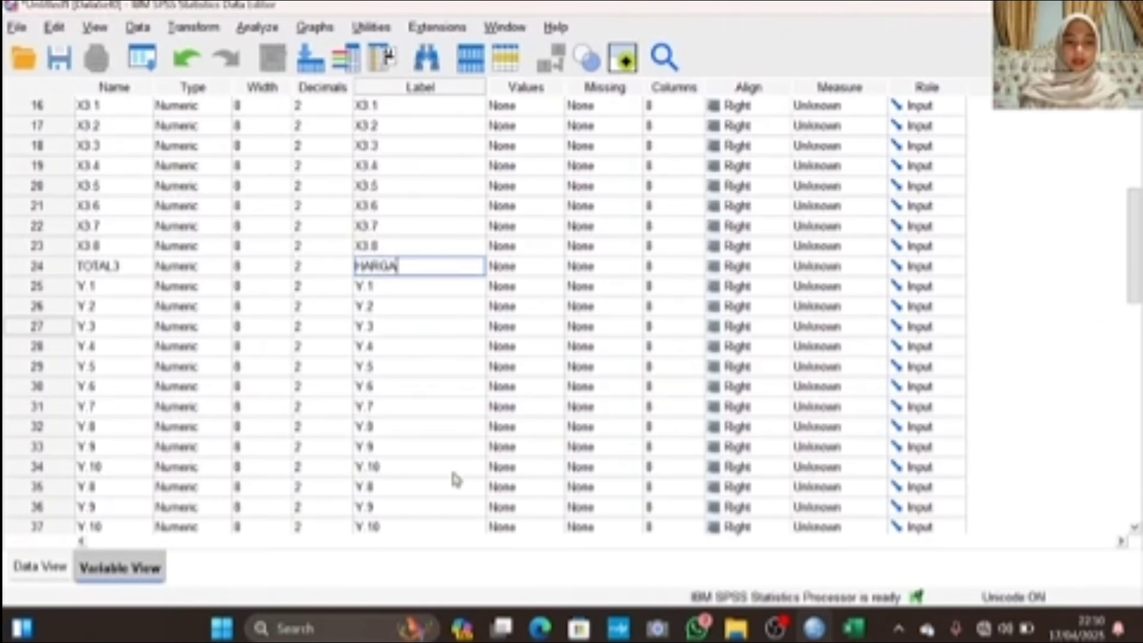
{"action": "scroll", "coordinate": [449, 465], "scroll_direction": "down", "scroll_amount": 3}
{"action": "double_click", "coordinate": [398, 367]}
{"action": "key", "text": "alt+Tab"}
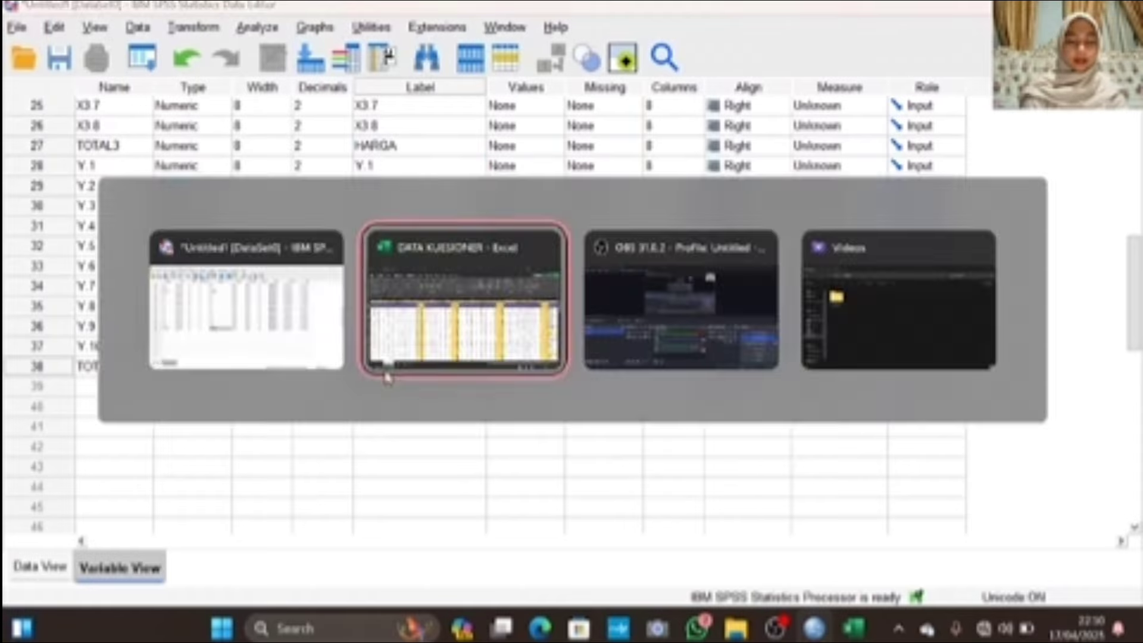
{"action": "key", "text": "alt+Tab"}
{"action": "type", "text": "K"}
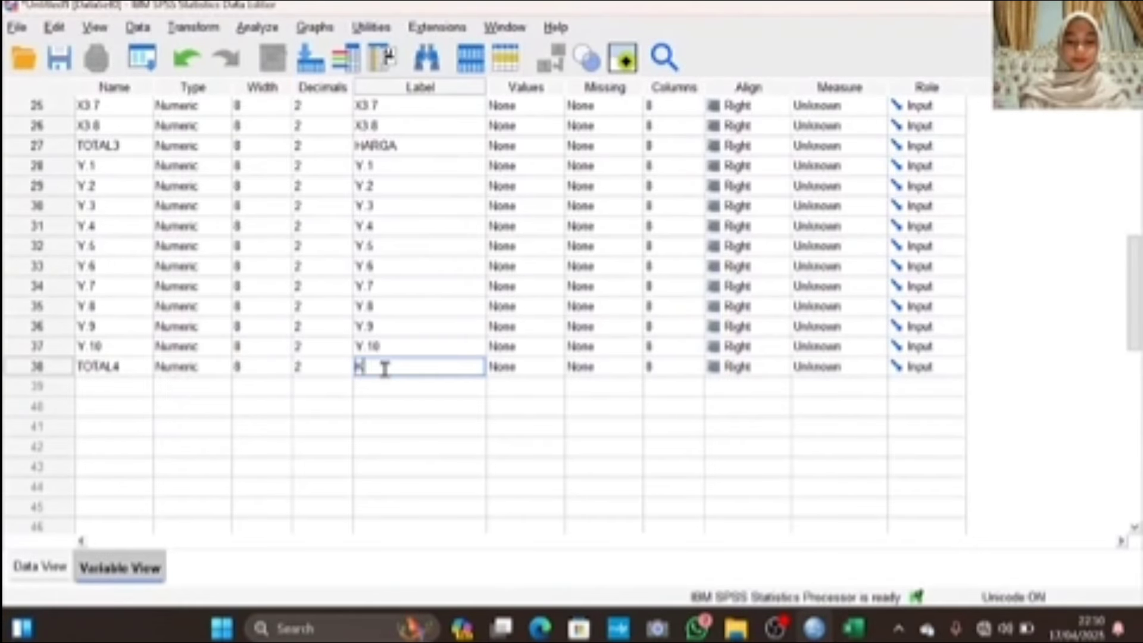
{"action": "type", "text": "EPUASAN KONSUME"}
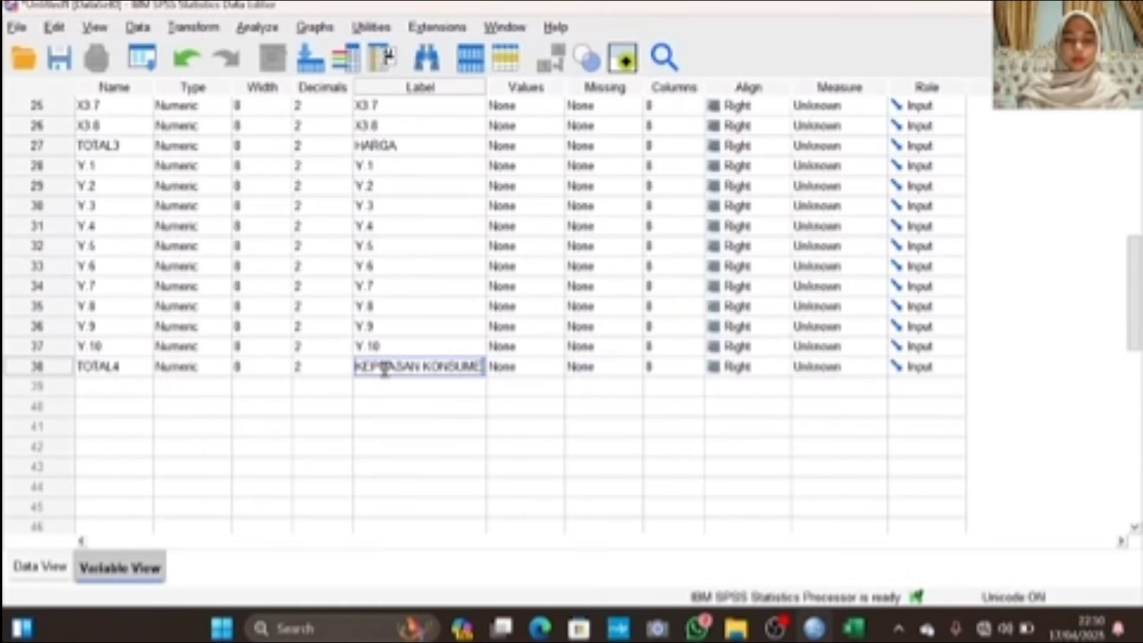
{"action": "type", "text": "N"}
{"action": "scroll", "coordinate": [386, 369], "scroll_direction": "up", "scroll_amount": 4}
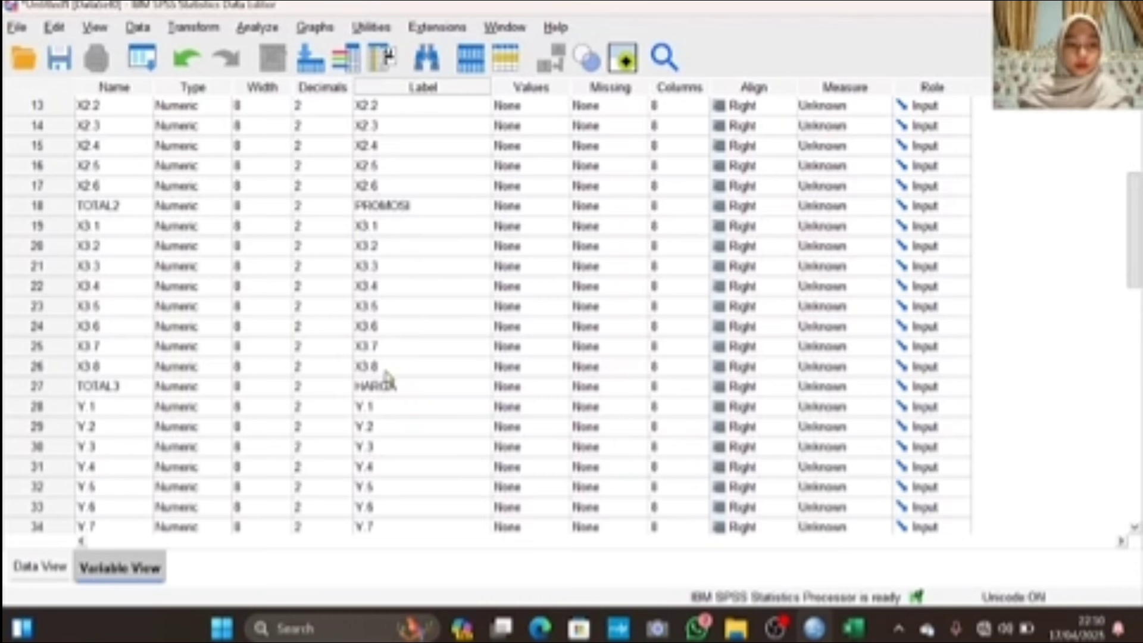
{"action": "scroll", "coordinate": [387, 376], "scroll_direction": "up", "scroll_amount": 4}
Open the Data View and look across the columns of the defined variables
{"action": "left_click", "coordinate": [58, 572]}
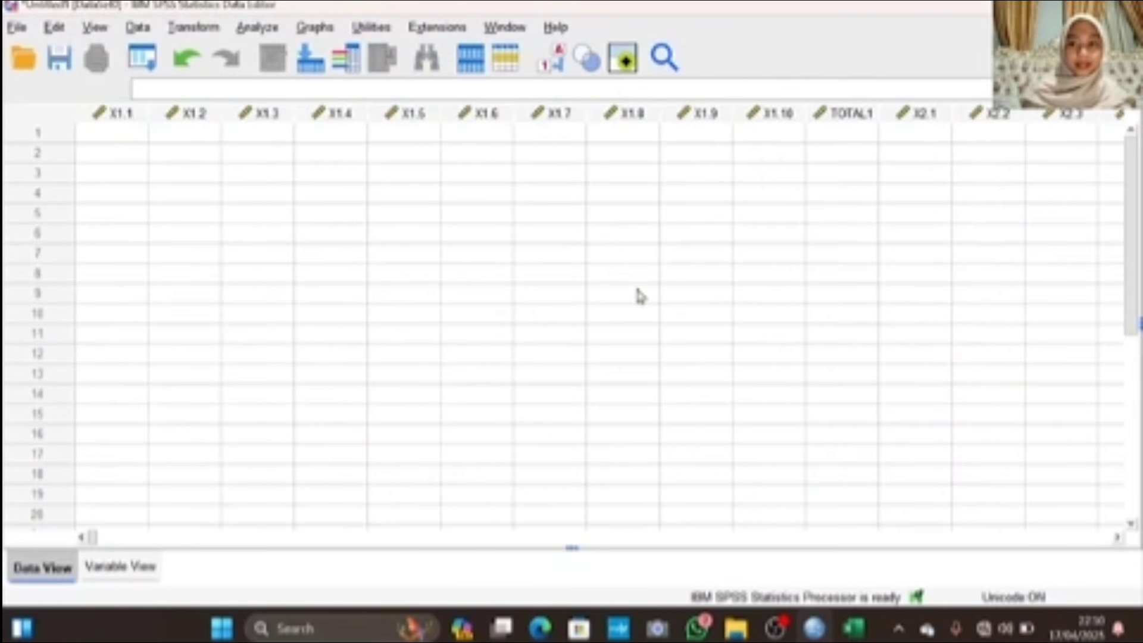
{"action": "left_click_drag", "start_coordinate": [1117, 537], "coordinate": [1117, 537]}
{"action": "left_click_drag", "start_coordinate": [368, 533], "coordinate": [35, 541]}
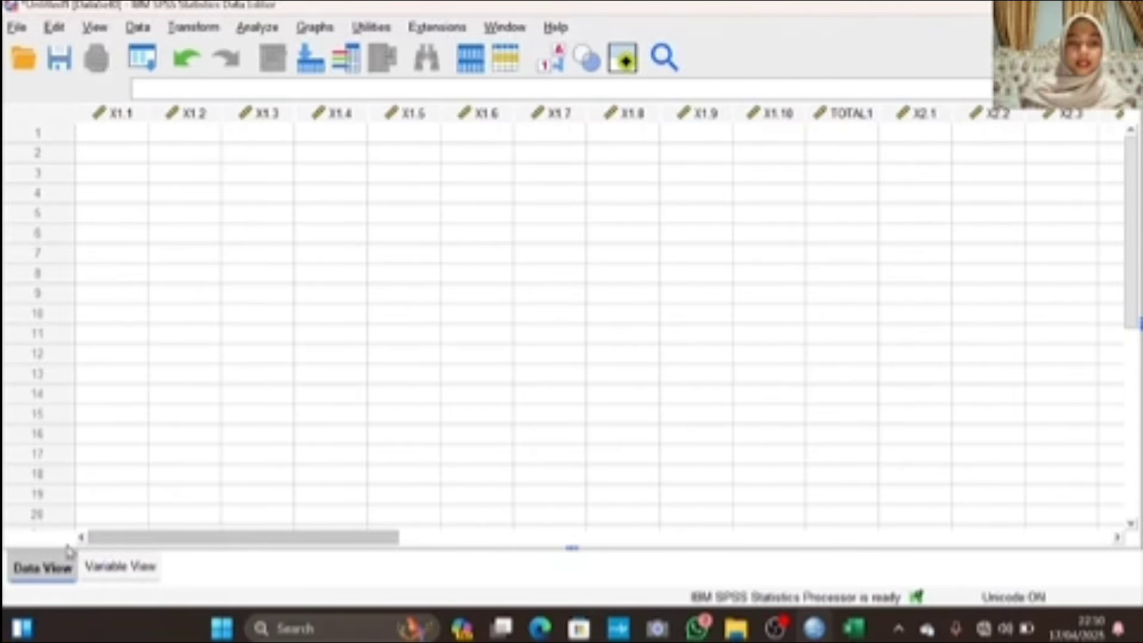
Copy the questionnaire scores in A3:AL113 from Excel, paste them into SPSS from case 1 of X1.1, and look across the filled columns
{"action": "left_click", "coordinate": [854, 628]}
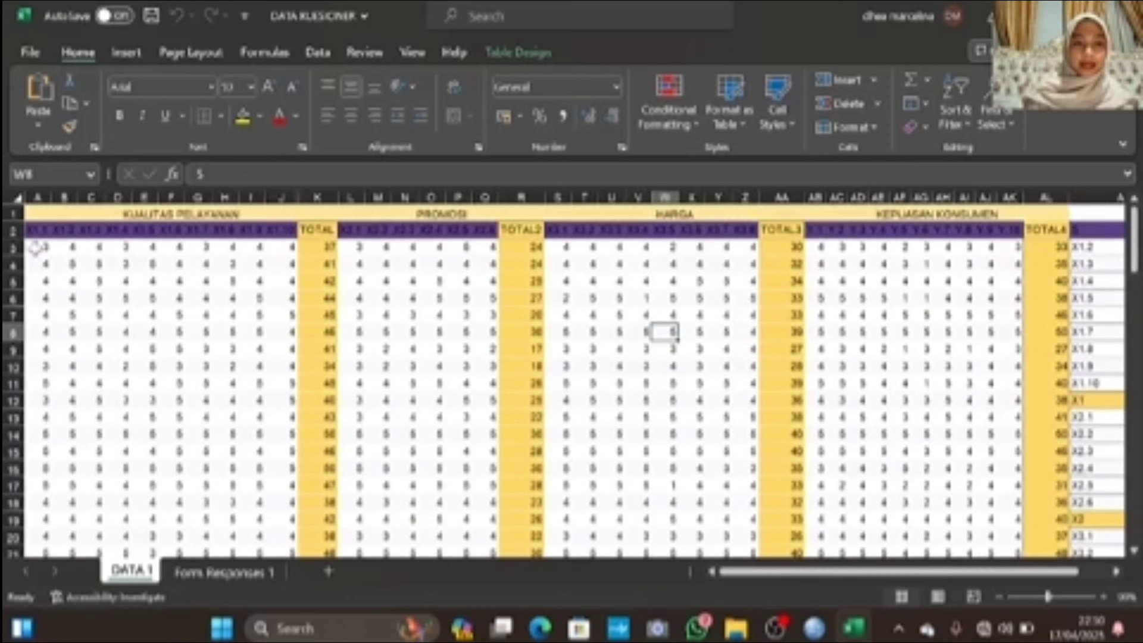
{"action": "left_click_drag", "start_coordinate": [35, 248], "coordinate": [1031, 496]}
{"action": "key", "text": "ctrl+c"}
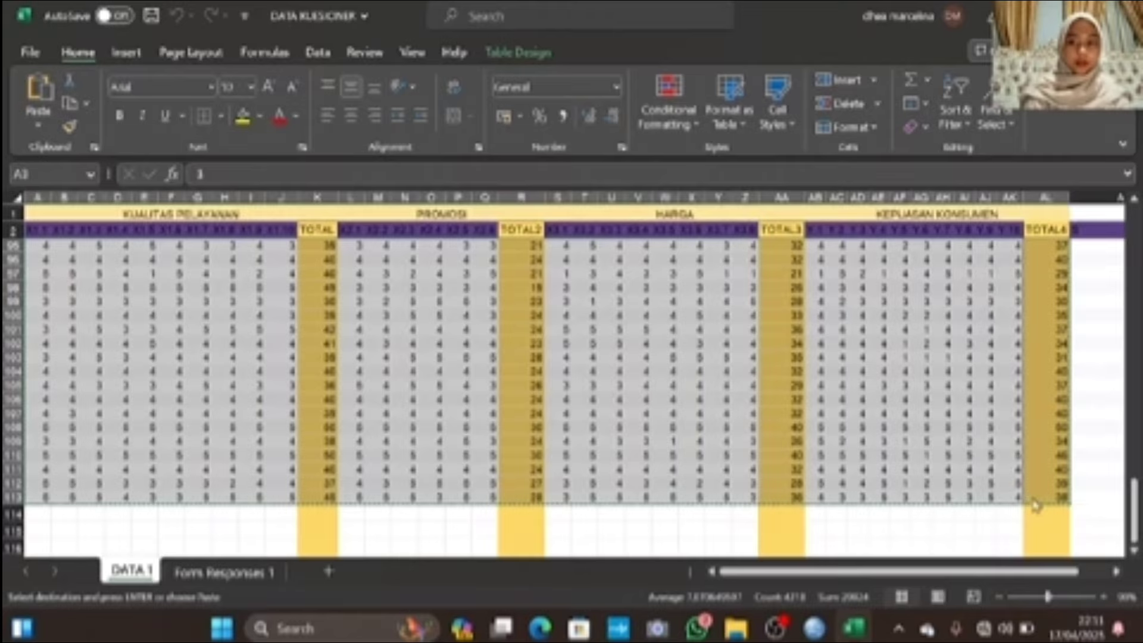
{"action": "key", "text": "alt+Tab"}
{"action": "left_click", "coordinate": [111, 142]}
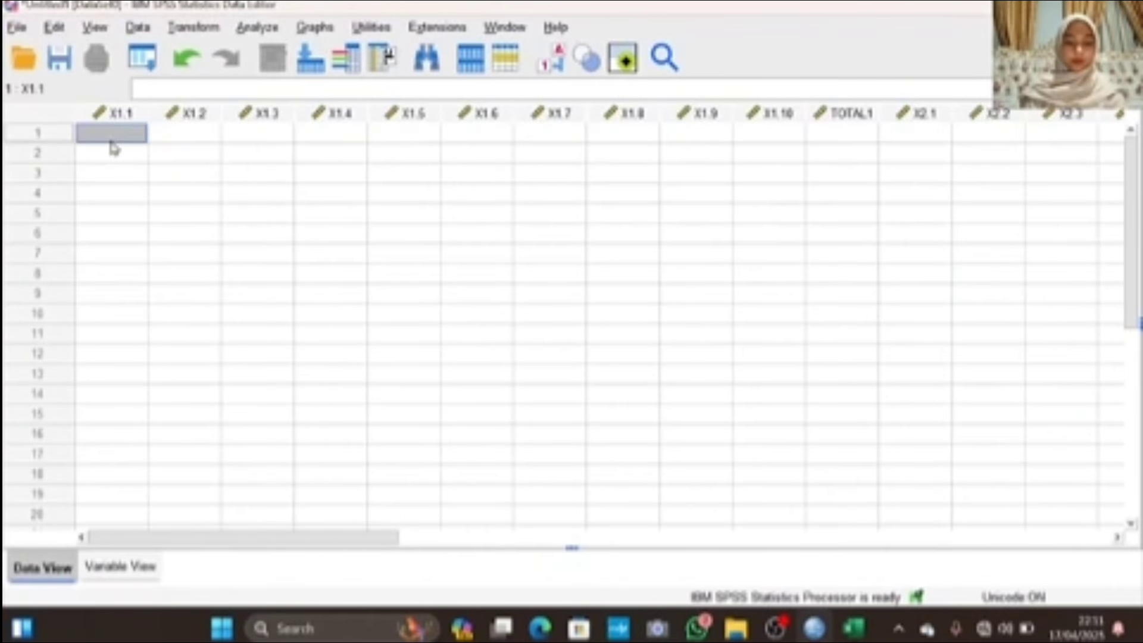
{"action": "key", "text": "ctrl+v"}
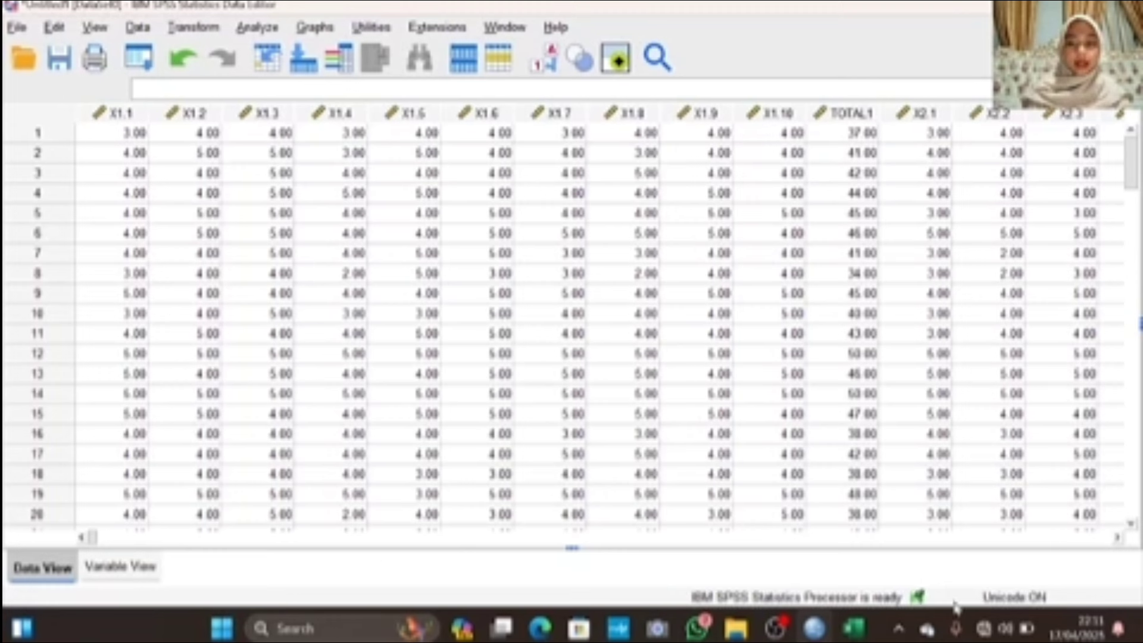
{"action": "scroll", "coordinate": [515, 538], "scroll_direction": "right", "scroll_amount": 3}
{"action": "scroll", "coordinate": [515, 539], "scroll_direction": "right", "scroll_amount": 10}
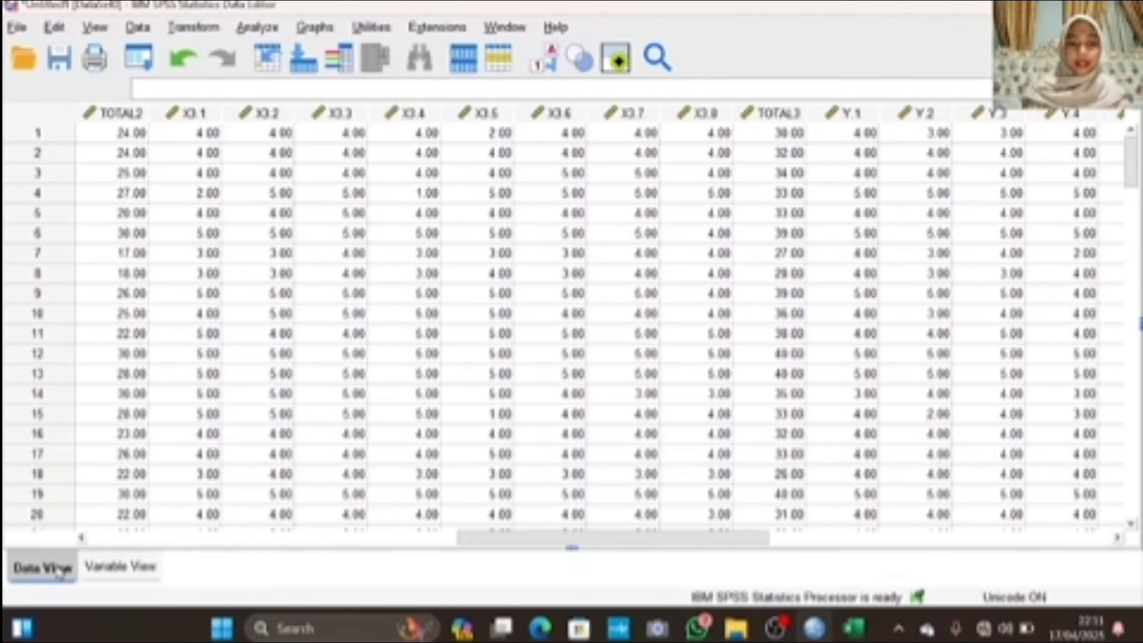
{"action": "scroll", "coordinate": [81, 544], "scroll_direction": "left", "scroll_amount": 4}
{"action": "scroll", "coordinate": [82, 543], "scroll_direction": "left", "scroll_amount": 12}
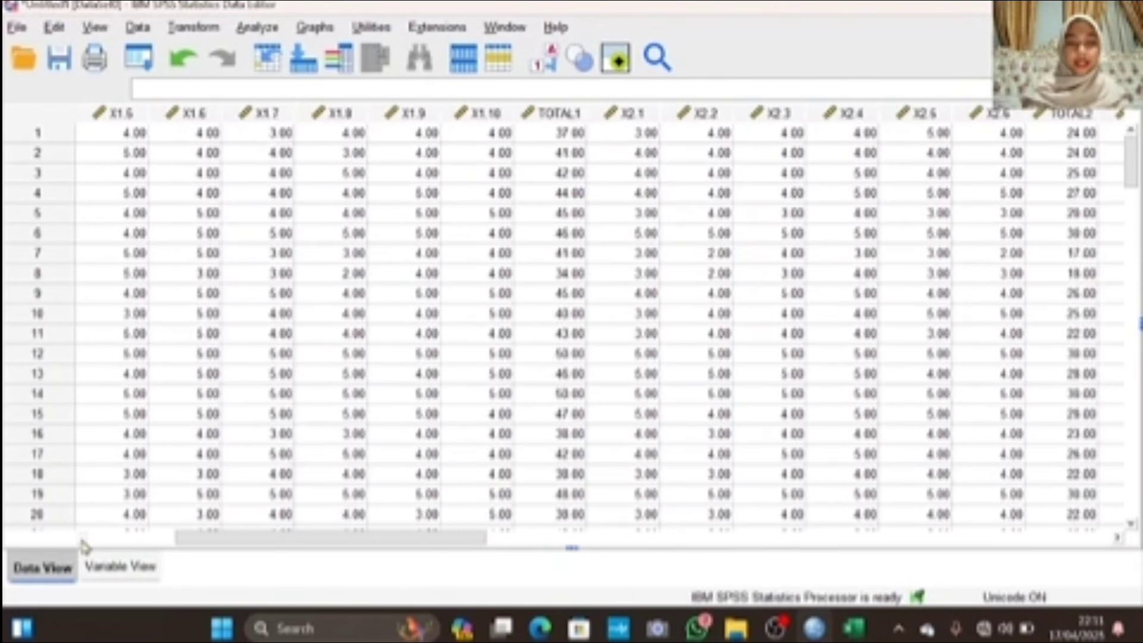
Set up a bivariate correlation with X1.1 through X1.10 and the KUALITAS PELAYANAN total as its variables
{"action": "left_click", "coordinate": [257, 28]}
{"action": "mouse_move", "coordinate": [340, 249]}
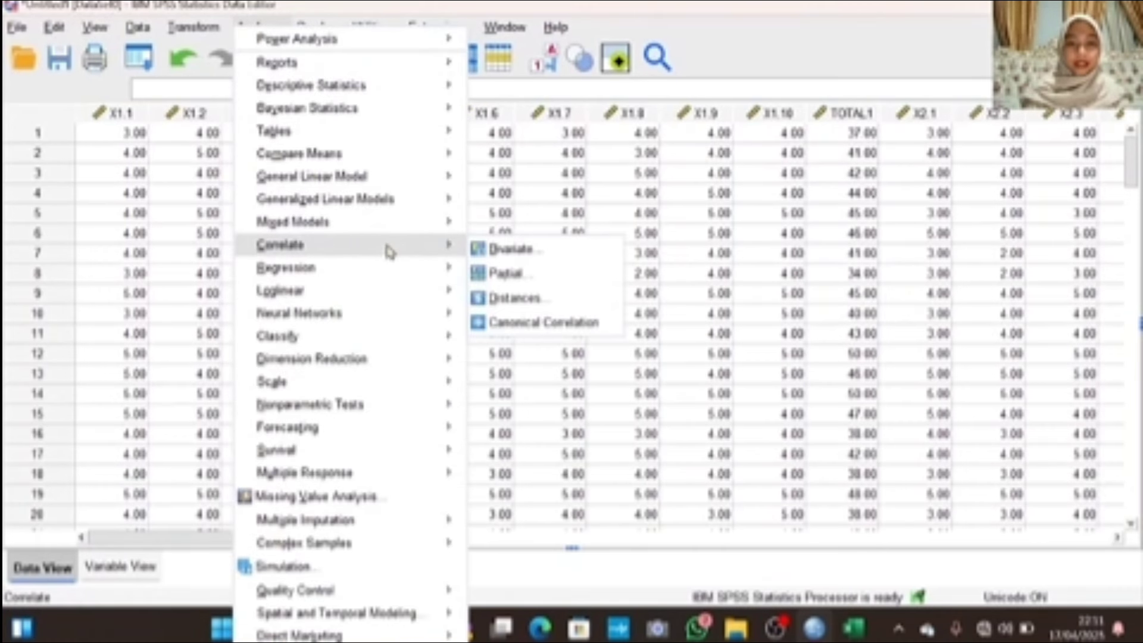
{"action": "left_click", "coordinate": [506, 250]}
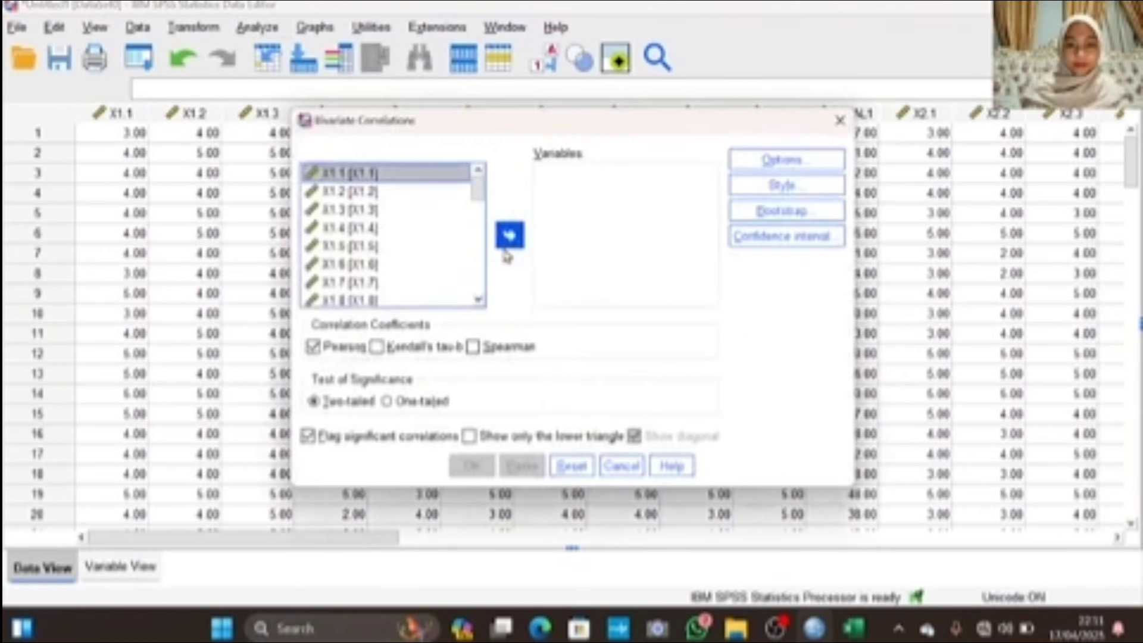
{"action": "double_click", "coordinate": [353, 179]}
{"action": "double_click", "coordinate": [353, 179]}
{"action": "double_click", "coordinate": [353, 179]}
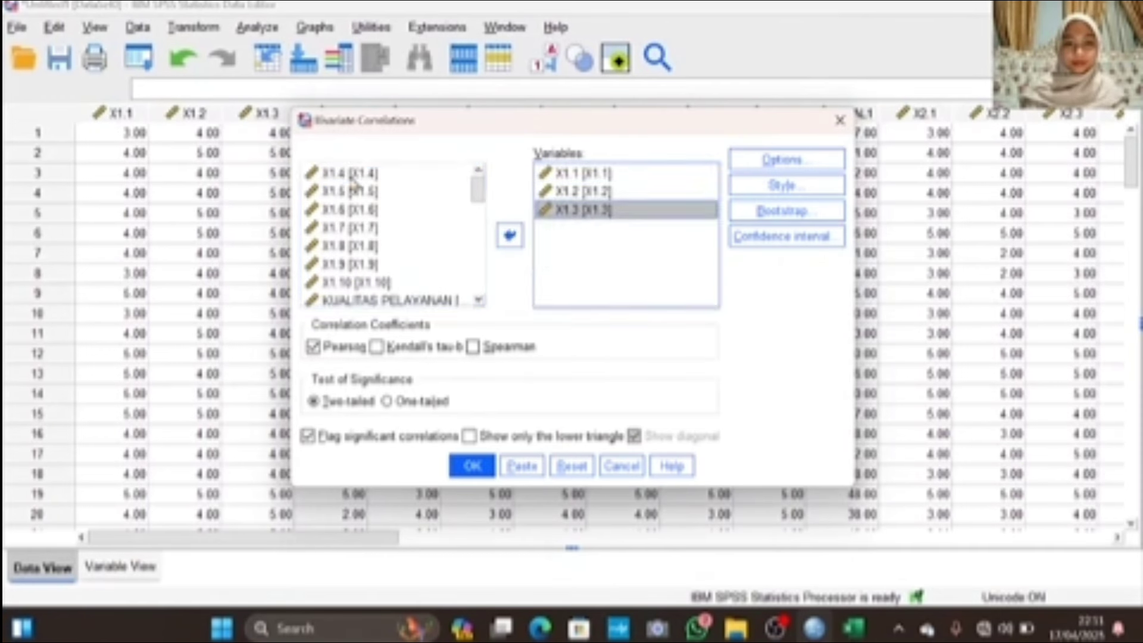
{"action": "double_click", "coordinate": [353, 179]}
{"action": "double_click", "coordinate": [353, 178]}
{"action": "double_click", "coordinate": [352, 179]}
{"action": "double_click", "coordinate": [352, 178]}
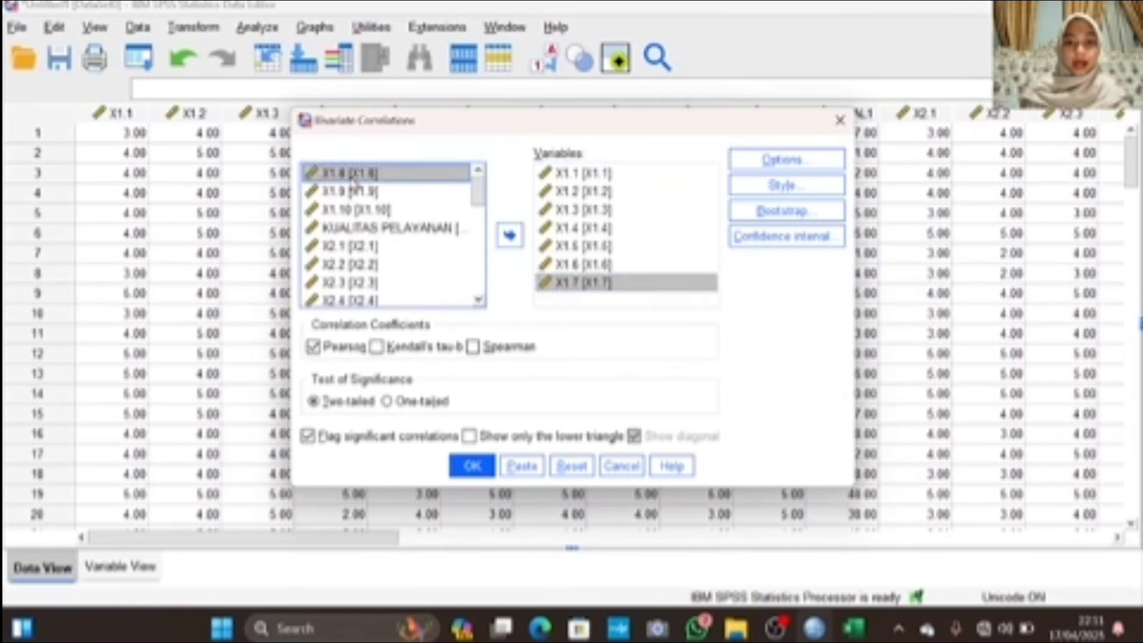
{"action": "double_click", "coordinate": [353, 178]}
{"action": "double_click", "coordinate": [353, 178]}
{"action": "double_click", "coordinate": [353, 178]}
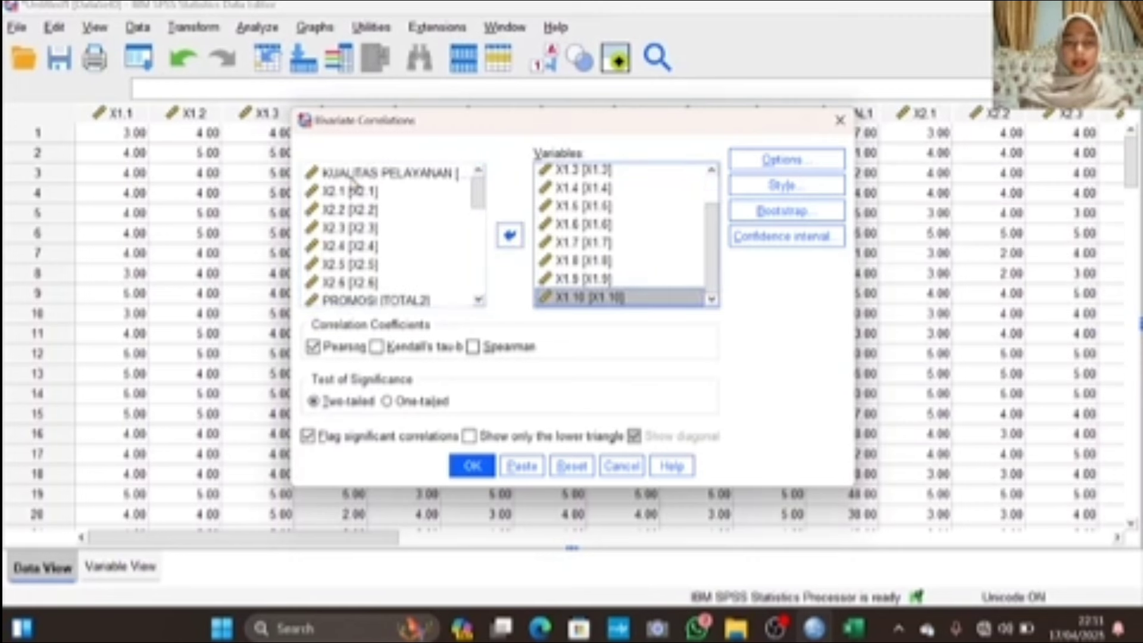
{"action": "double_click", "coordinate": [353, 178]}
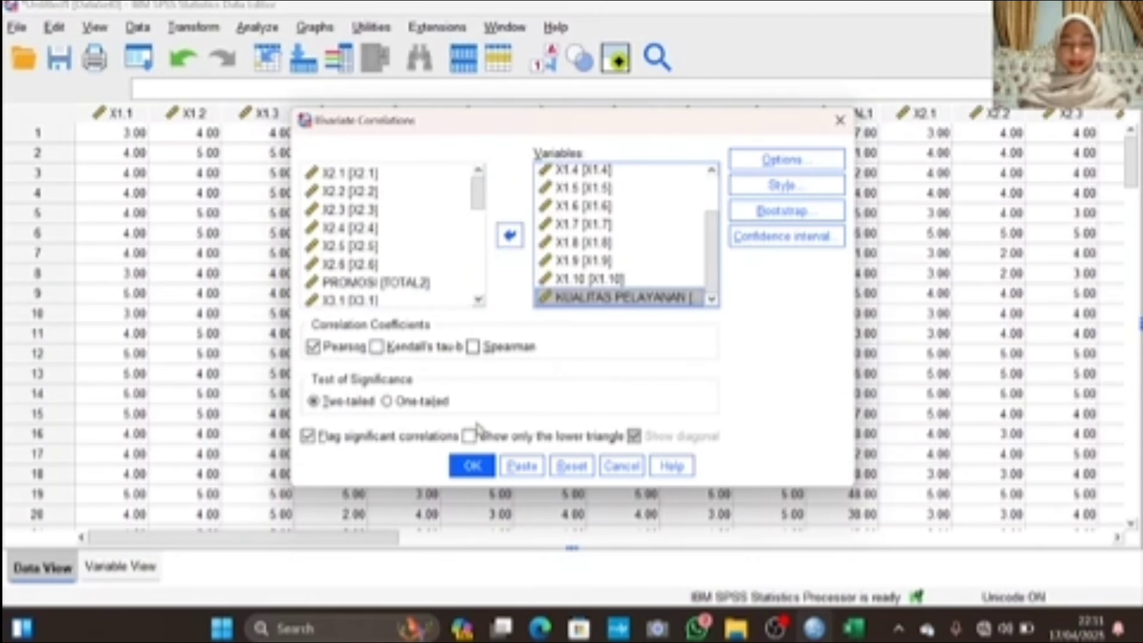
Run the correlation of X1.1 through X1.10 with KUALITAS PELAYANAN and look through the resulting table
{"action": "left_click", "coordinate": [476, 466]}
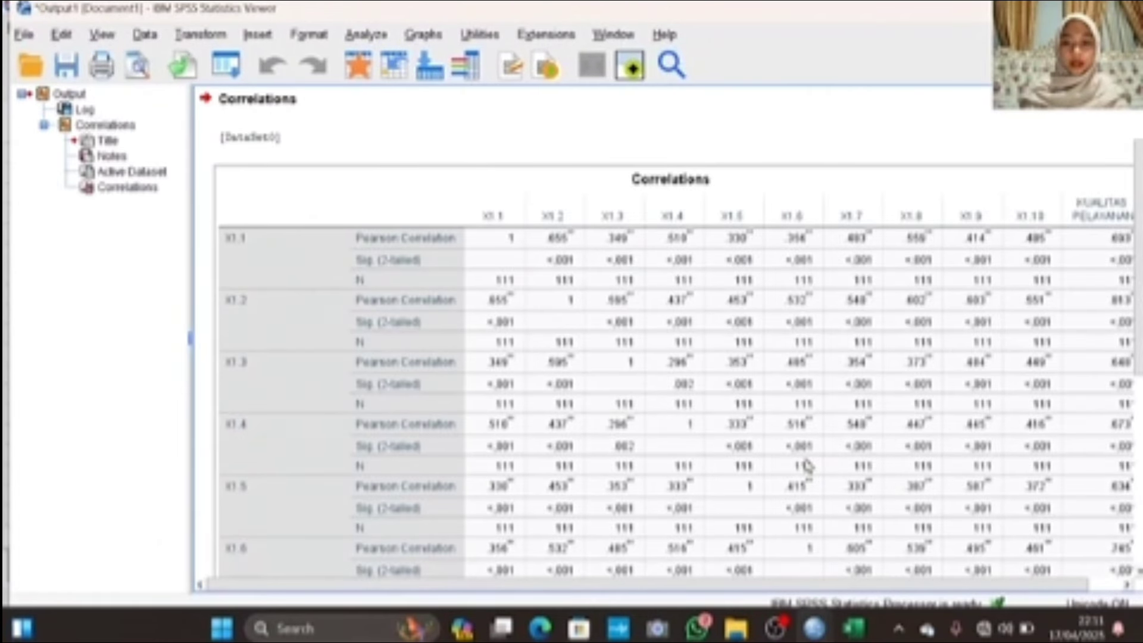
{"action": "scroll", "coordinate": [807, 465], "scroll_direction": "down", "scroll_amount": 3}
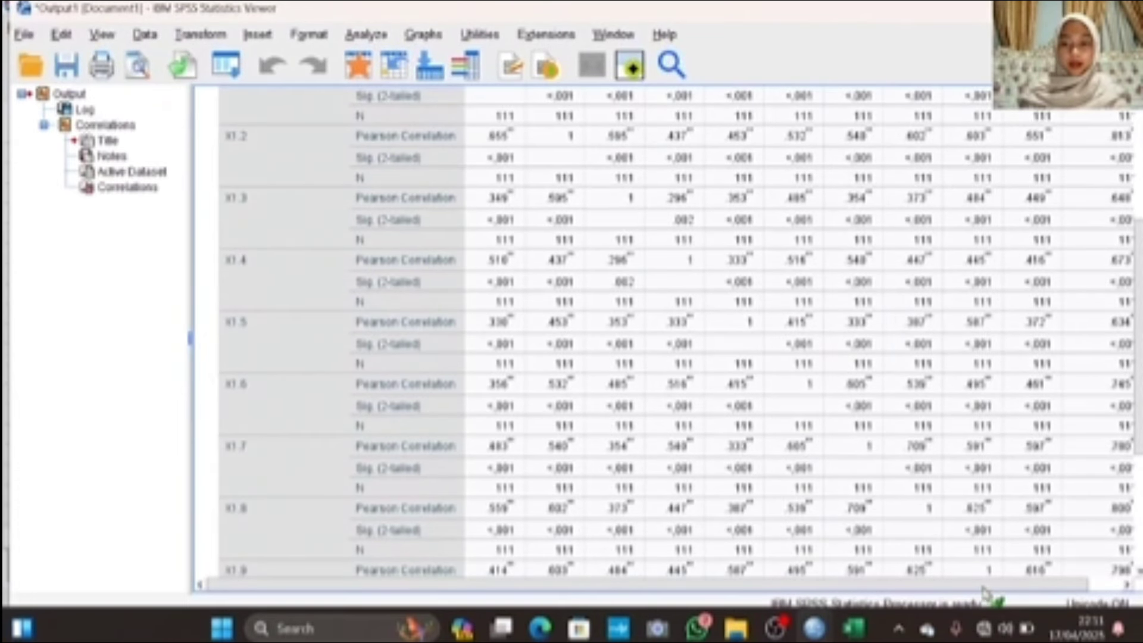
{"action": "left_click_drag", "start_coordinate": [983, 588], "coordinate": [1064, 581]}
{"action": "scroll", "coordinate": [976, 439], "scroll_direction": "up", "scroll_amount": 2}
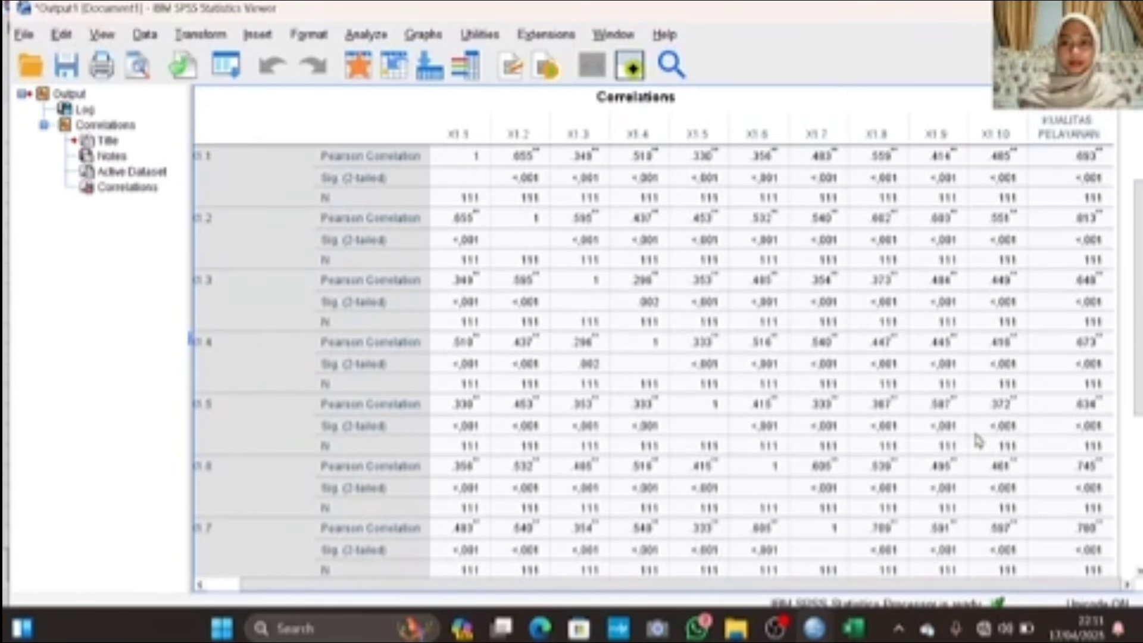
{"action": "scroll", "coordinate": [977, 441], "scroll_direction": "up", "scroll_amount": 3}
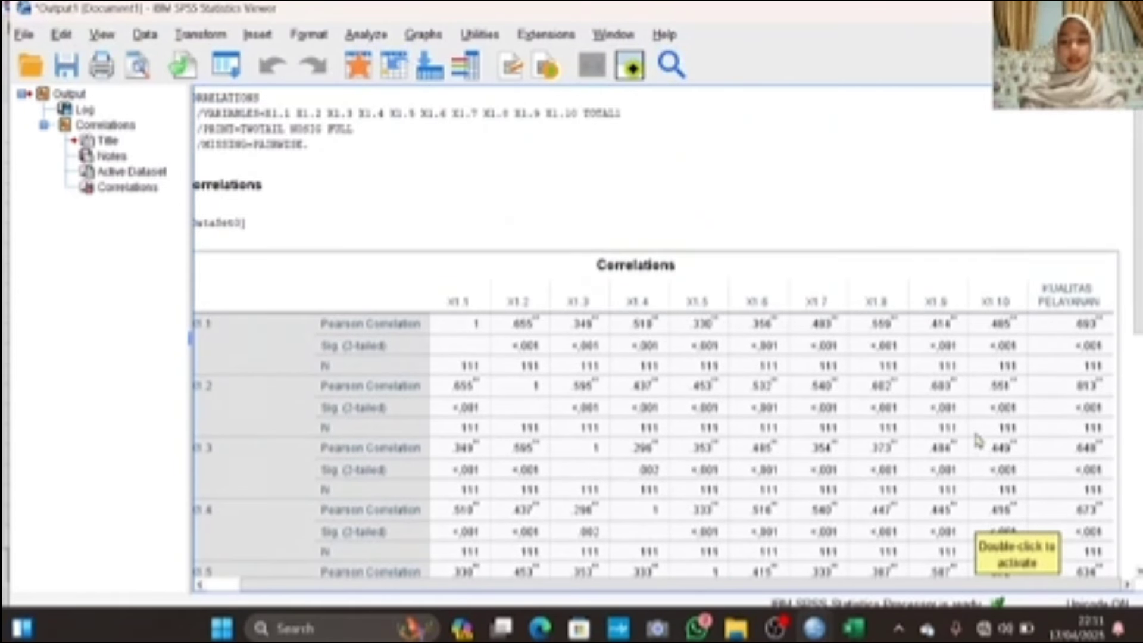
Return to the data editor, reopen the bivariate correlation setup and reset it to clear the X1 variables
{"action": "left_click", "coordinate": [862, 628]}
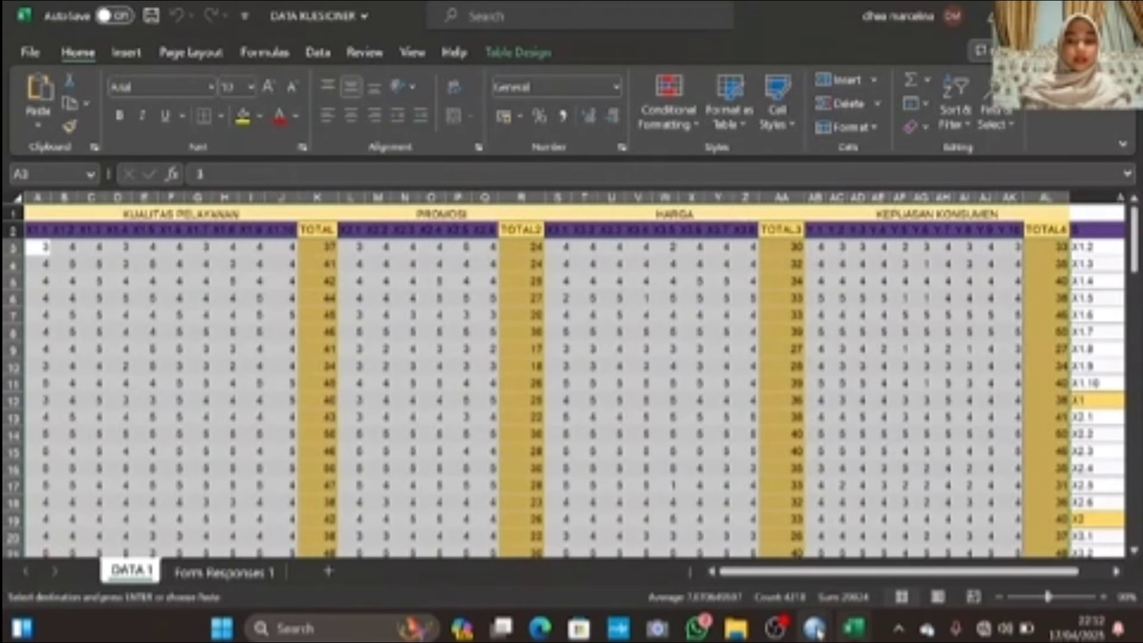
{"action": "mouse_move", "coordinate": [814, 626]}
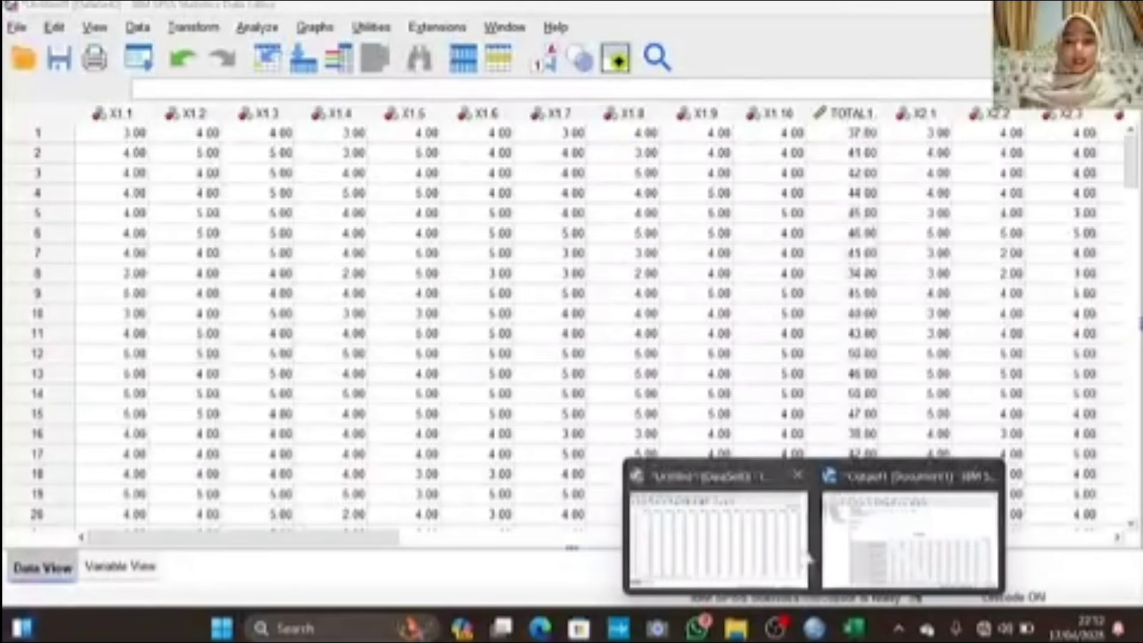
{"action": "left_click", "coordinate": [808, 557]}
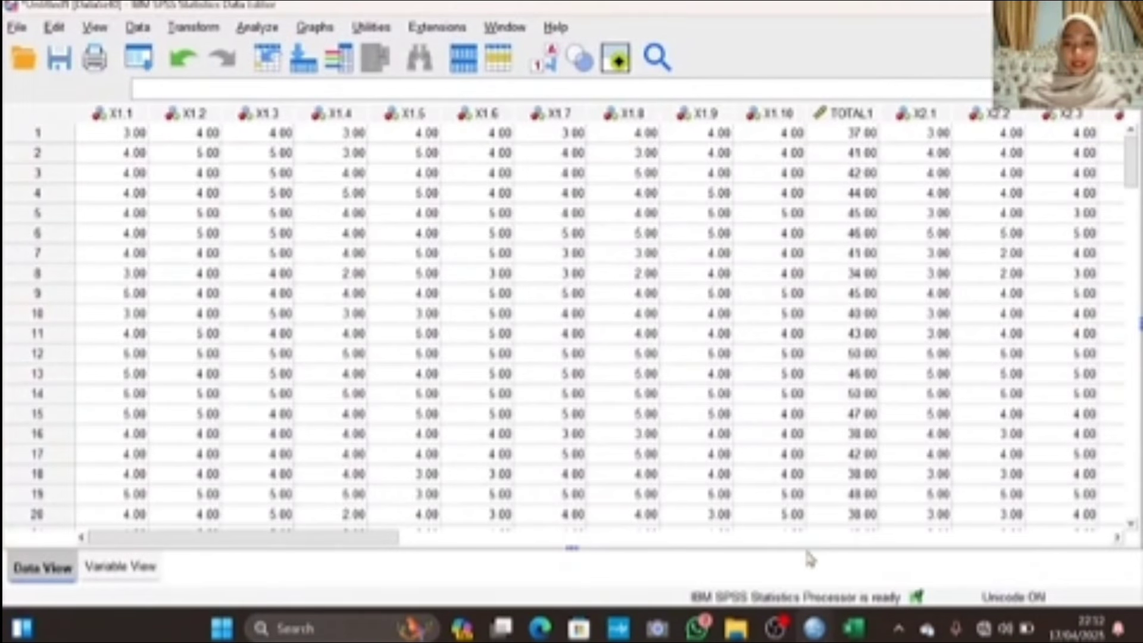
{"action": "left_click", "coordinate": [250, 30]}
{"action": "mouse_move", "coordinate": [299, 255]}
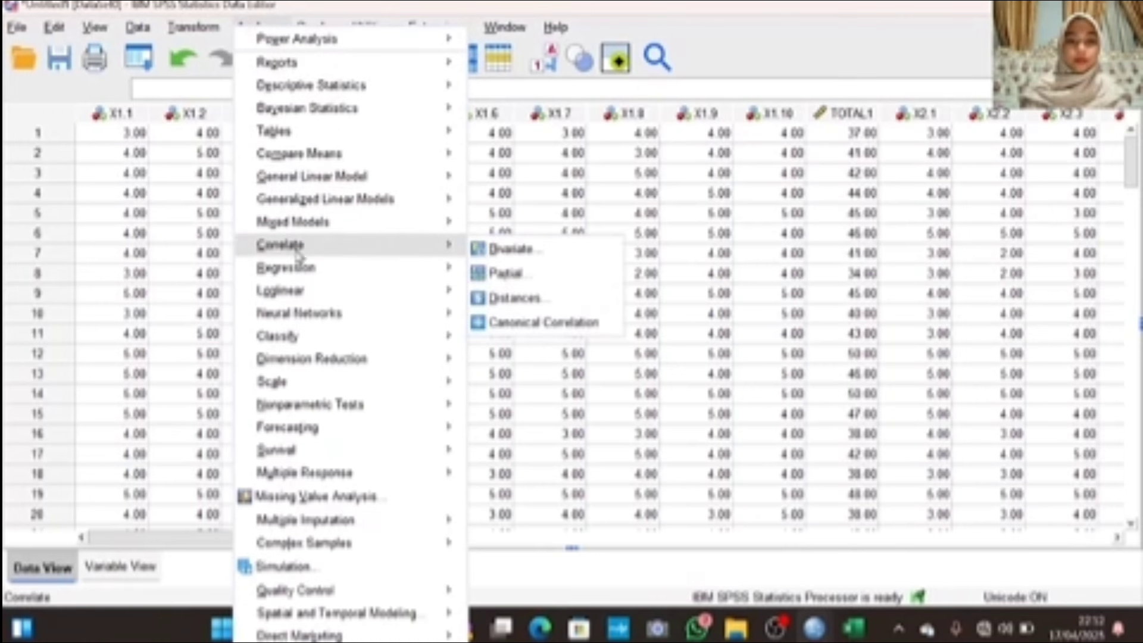
{"action": "left_click", "coordinate": [494, 249]}
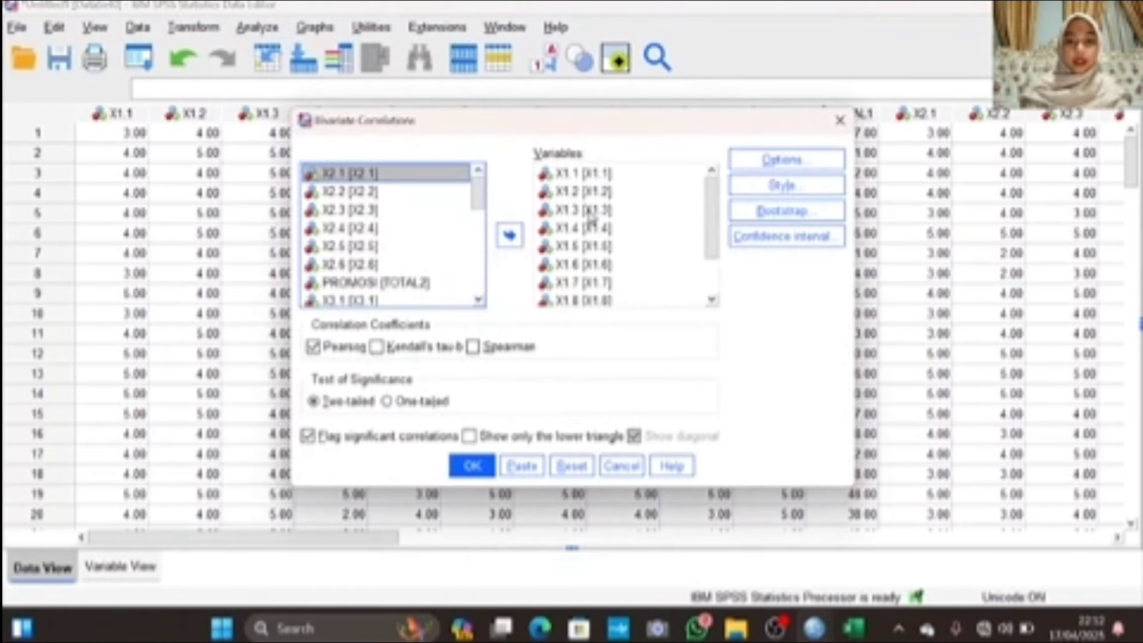
{"action": "left_click", "coordinate": [571, 466]}
Add X2.1 through X2.6 and the PROMOSI total as the variables of the bivariate correlation
{"action": "left_click", "coordinate": [478, 300]}
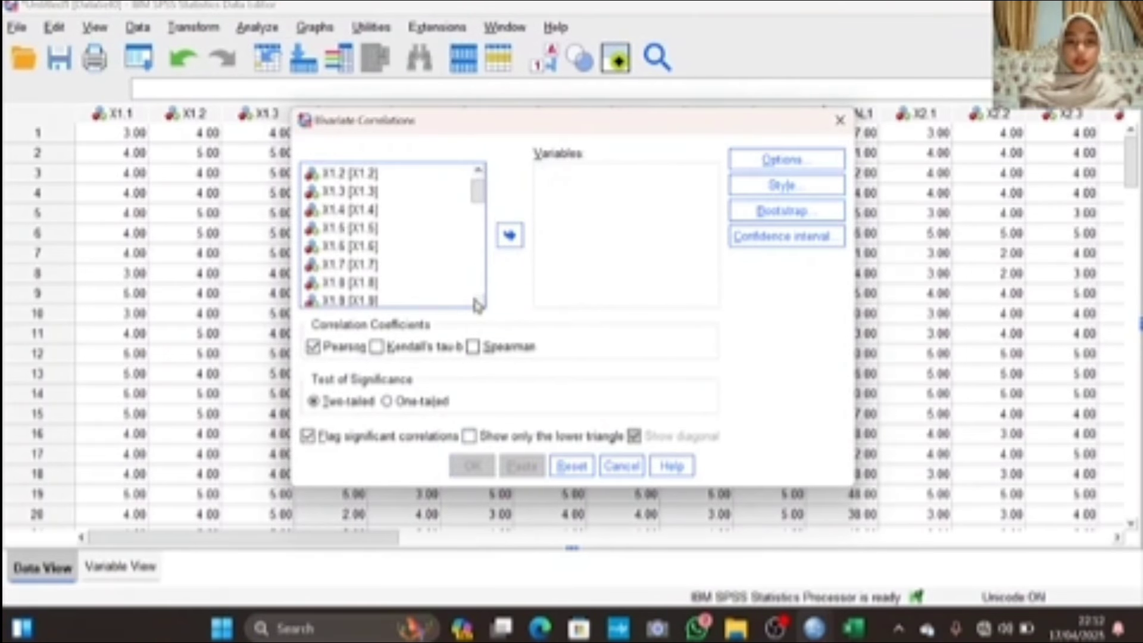
{"action": "left_click_drag", "start_coordinate": [477, 302], "coordinate": [478, 302]}
{"action": "double_click", "coordinate": [395, 234]}
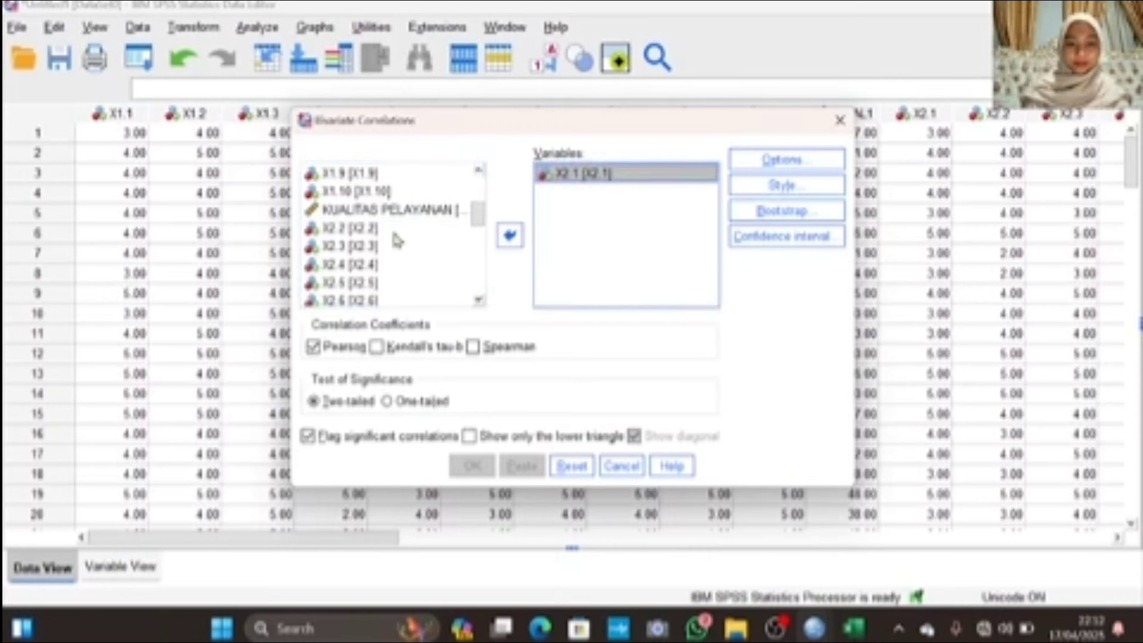
{"action": "double_click", "coordinate": [396, 233]}
{"action": "double_click", "coordinate": [396, 233]}
{"action": "double_click", "coordinate": [395, 233]}
{"action": "double_click", "coordinate": [395, 234]}
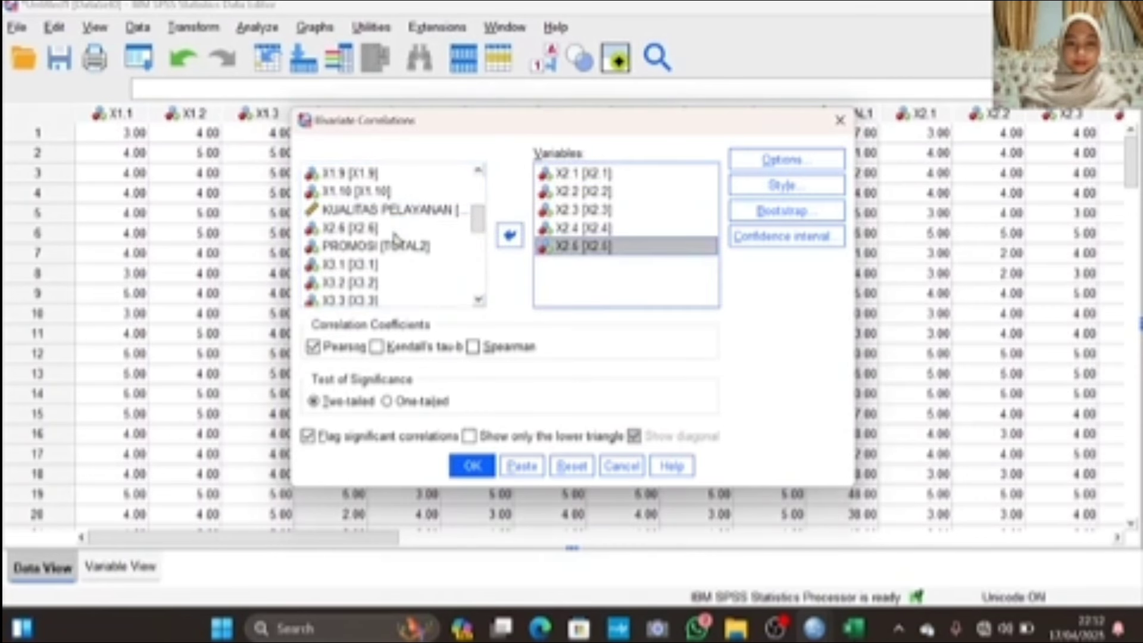
{"action": "double_click", "coordinate": [394, 233]}
{"action": "double_click", "coordinate": [395, 233]}
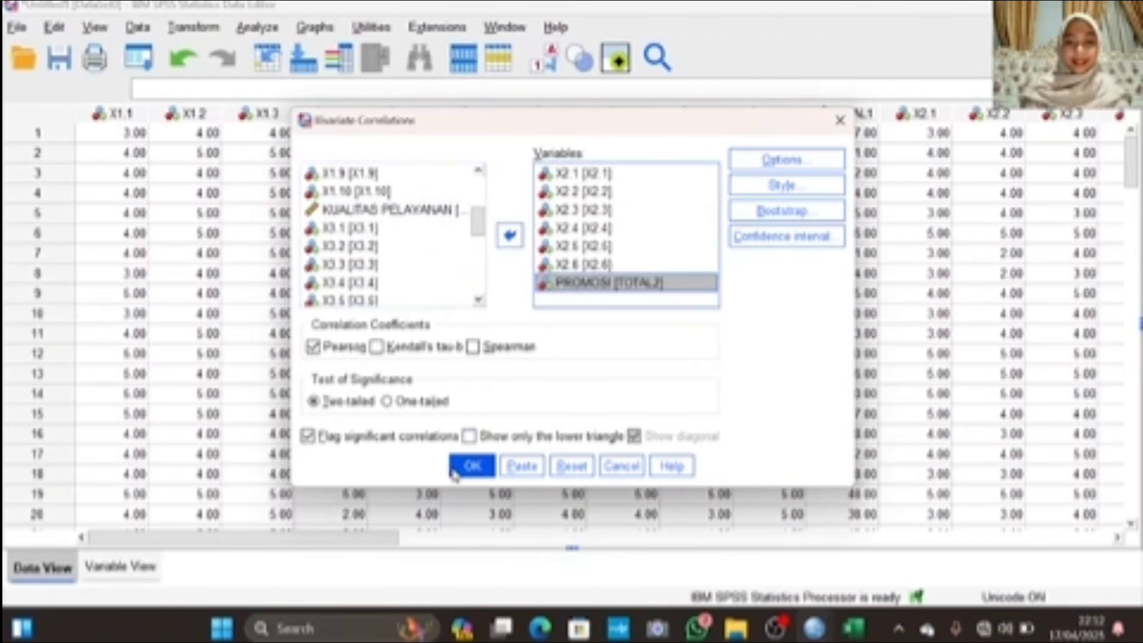
Run the correlation of the X2 items with PROMOSI and look through the output tables
{"action": "left_click", "coordinate": [471, 465]}
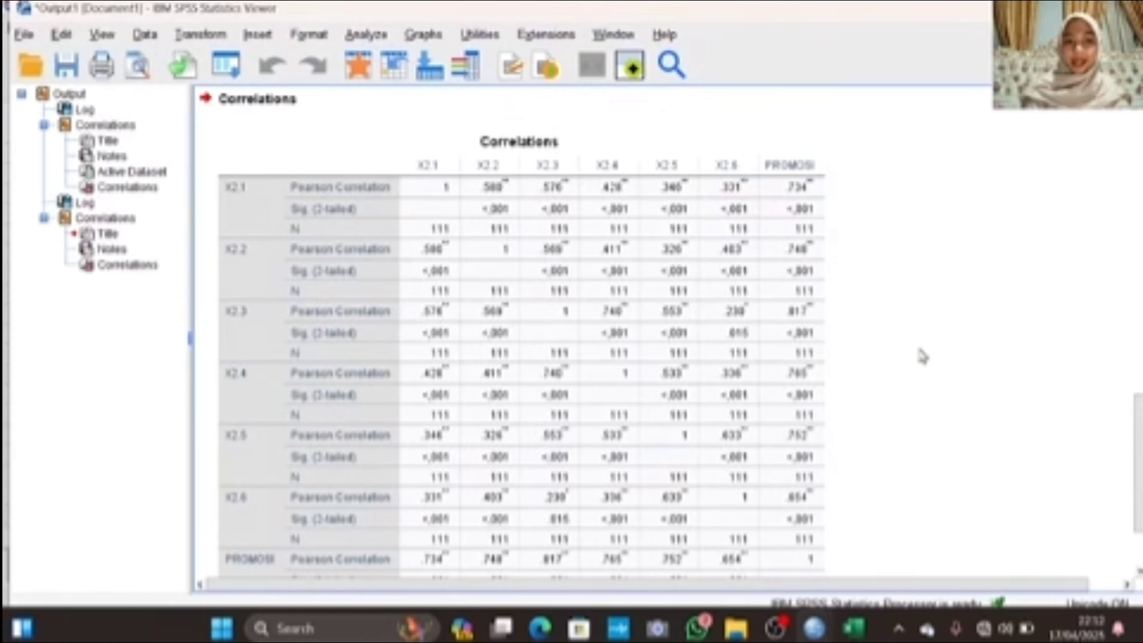
{"action": "scroll", "coordinate": [704, 303], "scroll_direction": "down", "scroll_amount": 3}
{"action": "scroll", "coordinate": [707, 308], "scroll_direction": "up", "scroll_amount": 4}
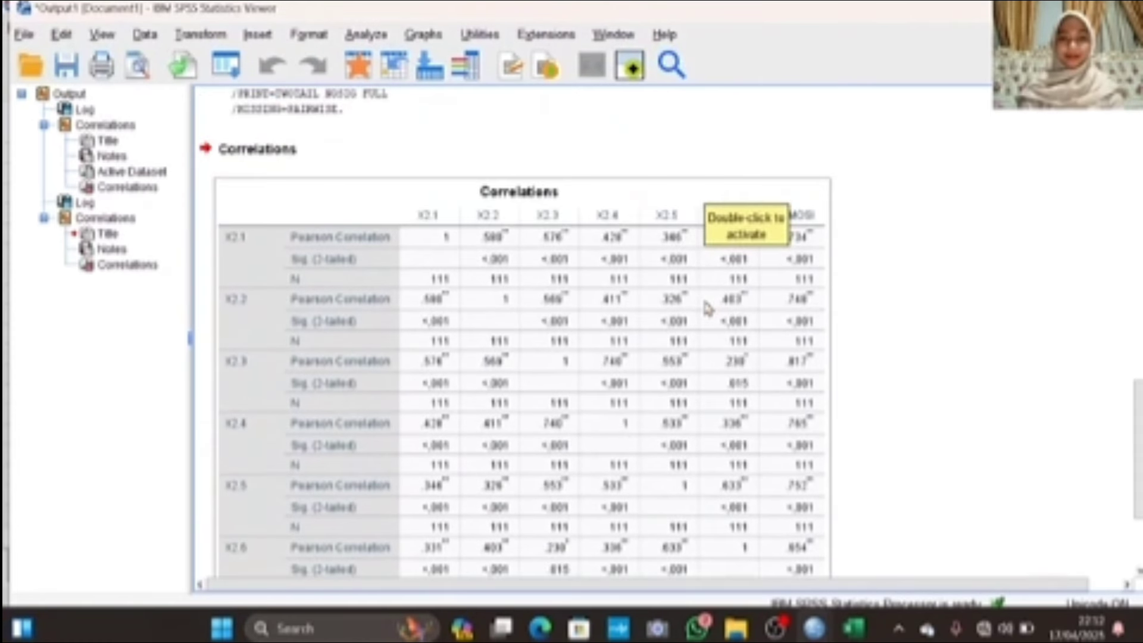
{"action": "scroll", "coordinate": [707, 309], "scroll_direction": "up", "scroll_amount": 10}
{"action": "scroll", "coordinate": [707, 308], "scroll_direction": "down", "scroll_amount": 12}
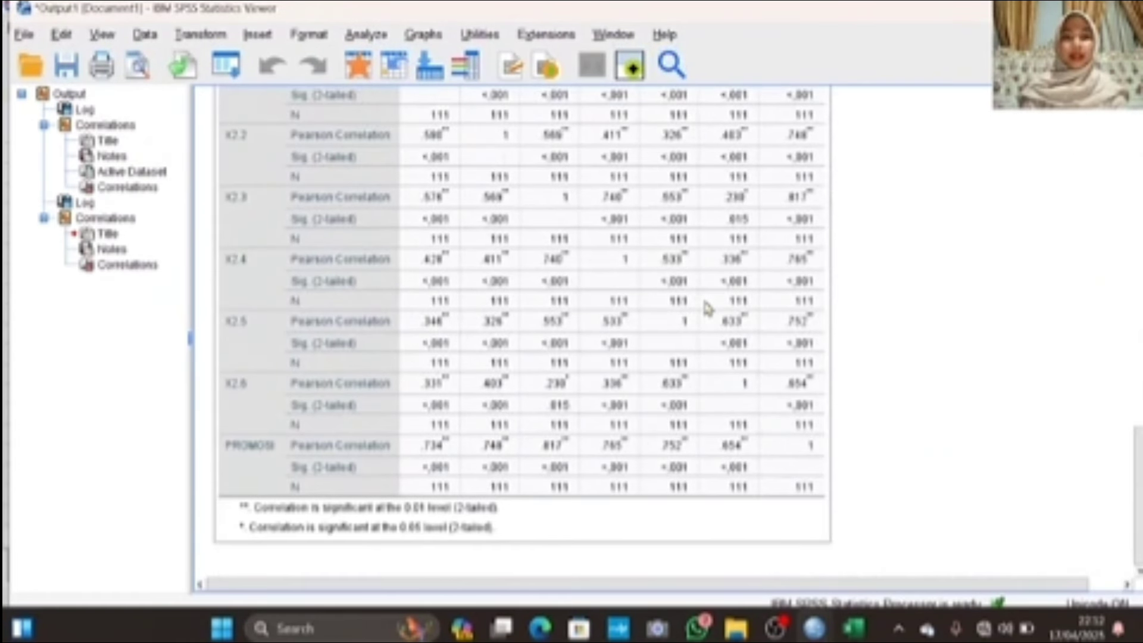
Return to the data editor, reopen the bivariate correlation setup and reset it to clear the X2 variables
{"action": "mouse_move", "coordinate": [813, 628]}
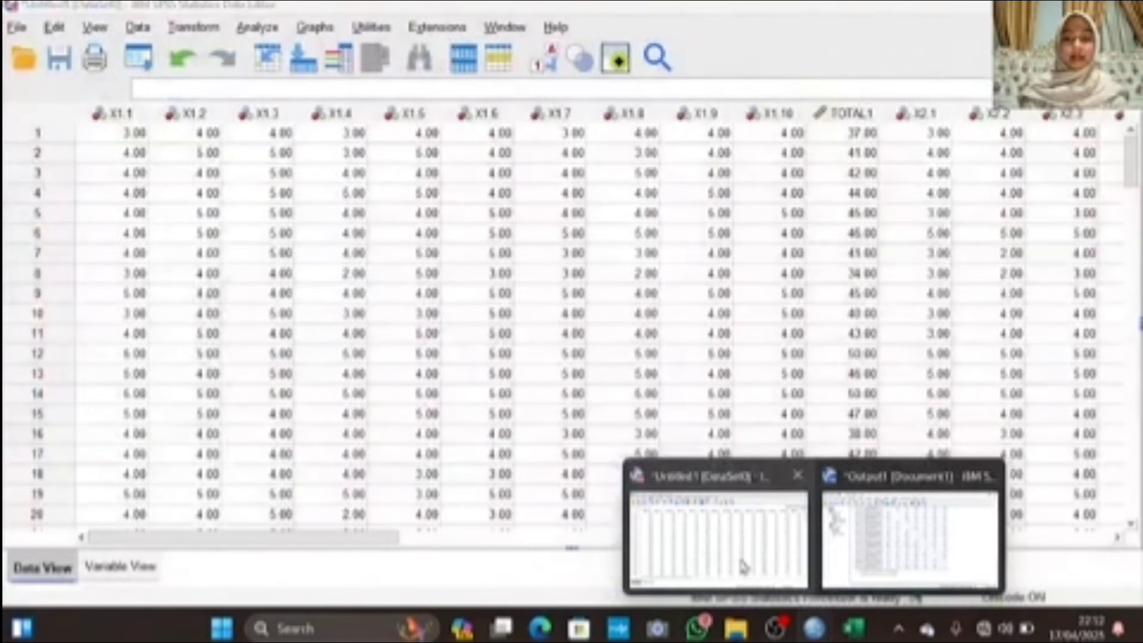
{"action": "left_click", "coordinate": [742, 567]}
{"action": "left_click", "coordinate": [256, 27]}
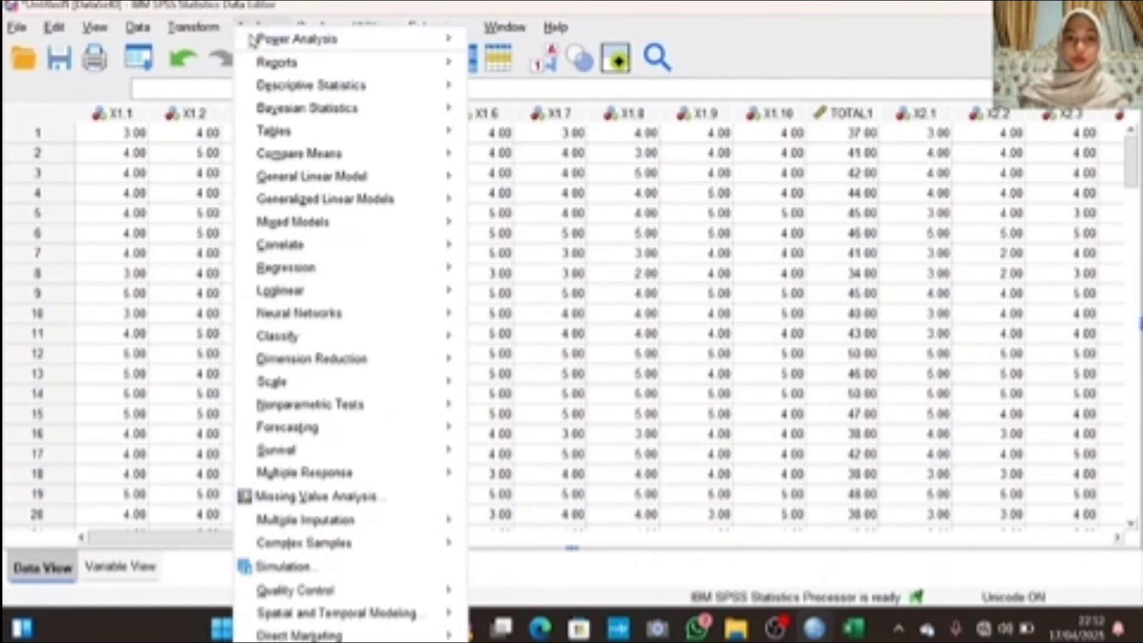
{"action": "mouse_move", "coordinate": [309, 253]}
{"action": "left_click", "coordinate": [483, 251]}
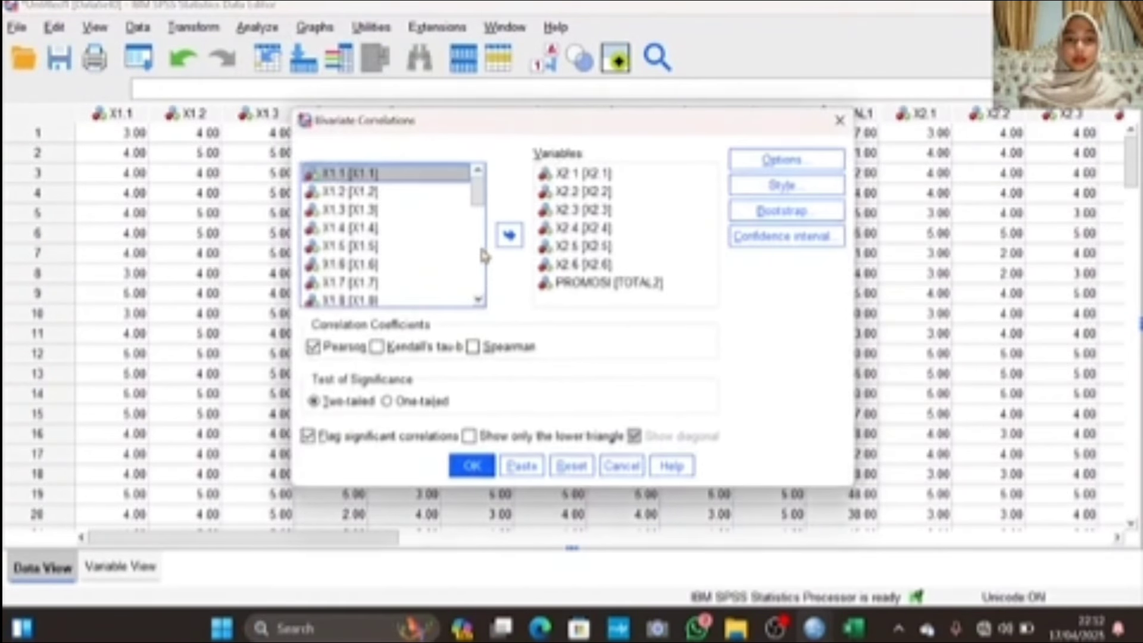
{"action": "left_click", "coordinate": [572, 466]}
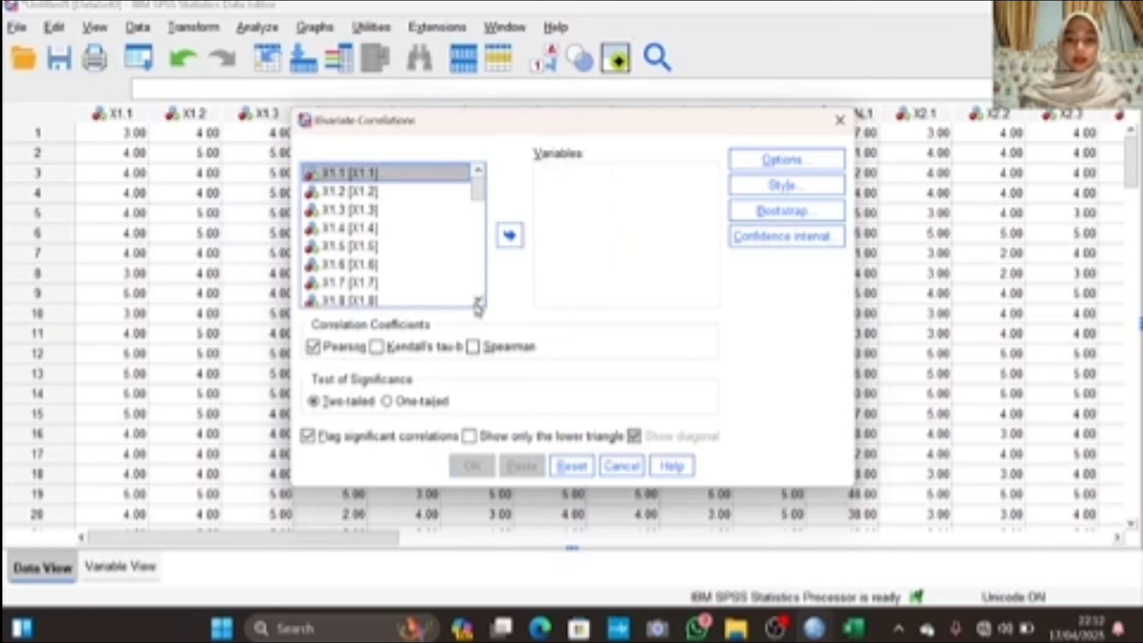
Add X3.1 through X3.8 and the HARGA total as the variables of the bivariate correlation
{"action": "scroll", "coordinate": [477, 302], "scroll_direction": "down", "scroll_amount": 6}
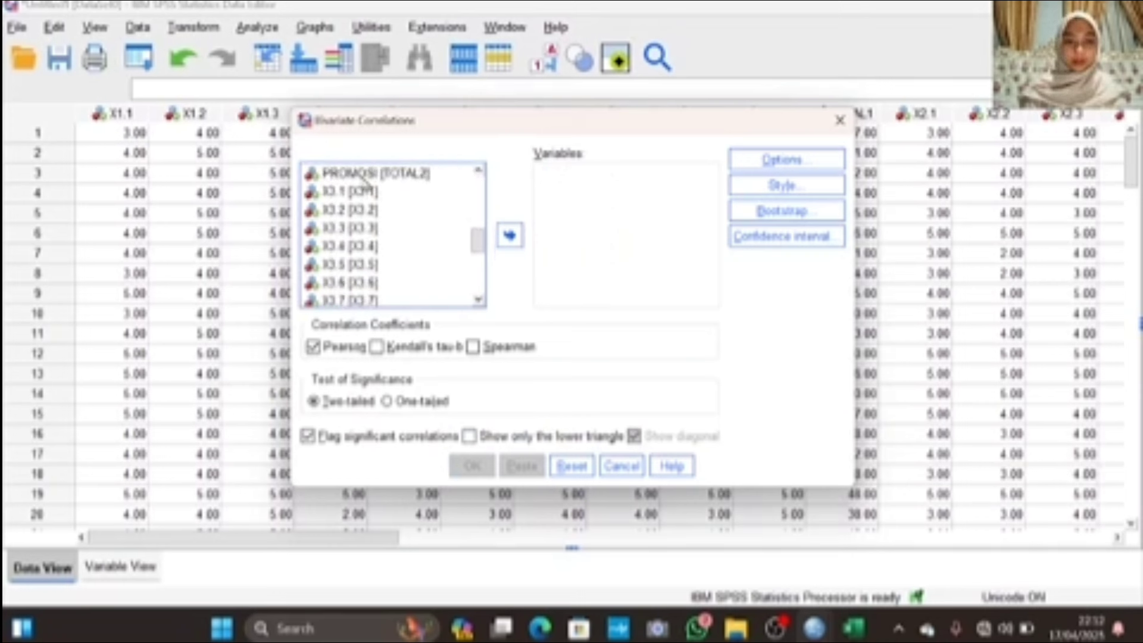
{"action": "double_click", "coordinate": [337, 191]}
{"action": "double_click", "coordinate": [337, 191]}
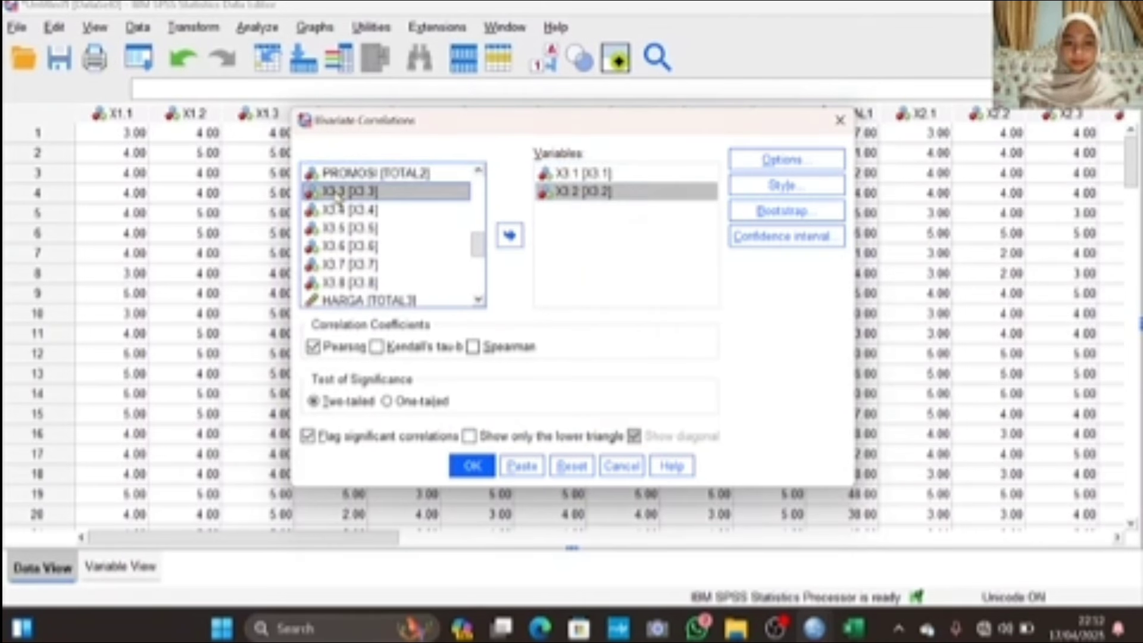
{"action": "left_click", "coordinate": [398, 211]}
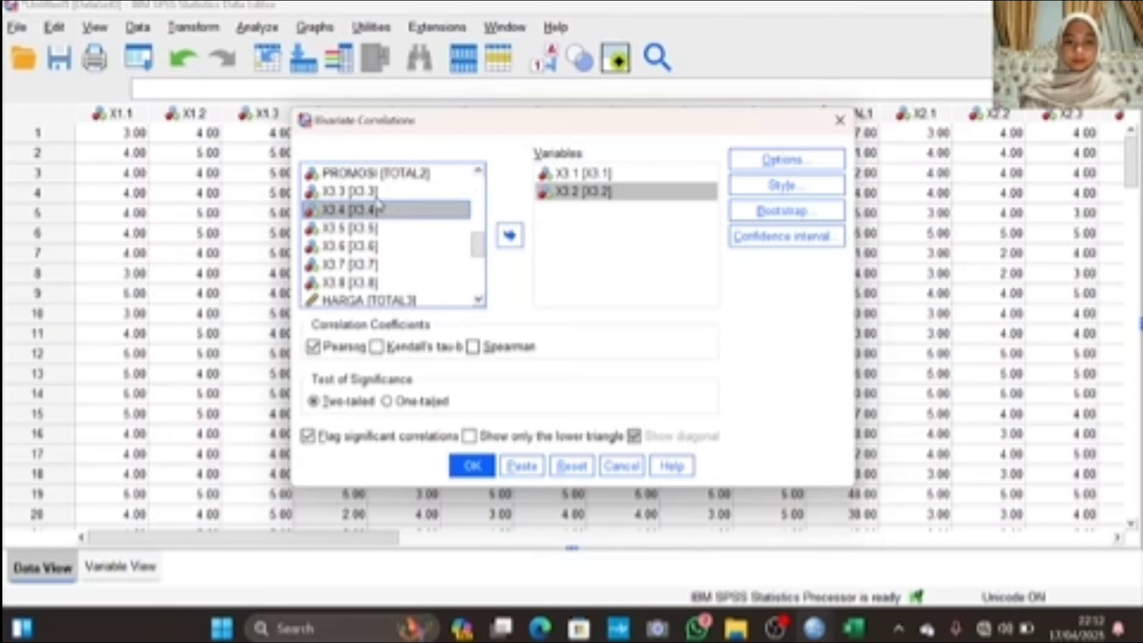
{"action": "double_click", "coordinate": [376, 195]}
{"action": "double_click", "coordinate": [376, 195]}
{"action": "double_click", "coordinate": [376, 195]}
{"action": "double_click", "coordinate": [376, 195]}
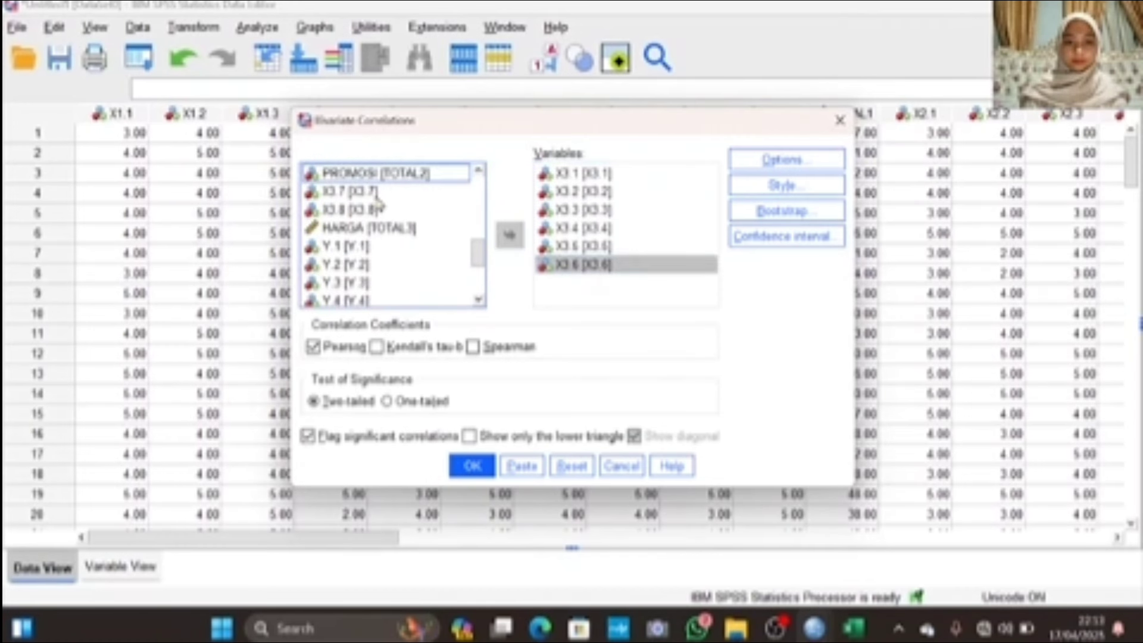
{"action": "double_click", "coordinate": [376, 195]}
{"action": "double_click", "coordinate": [376, 195]}
{"action": "double_click", "coordinate": [376, 195]}
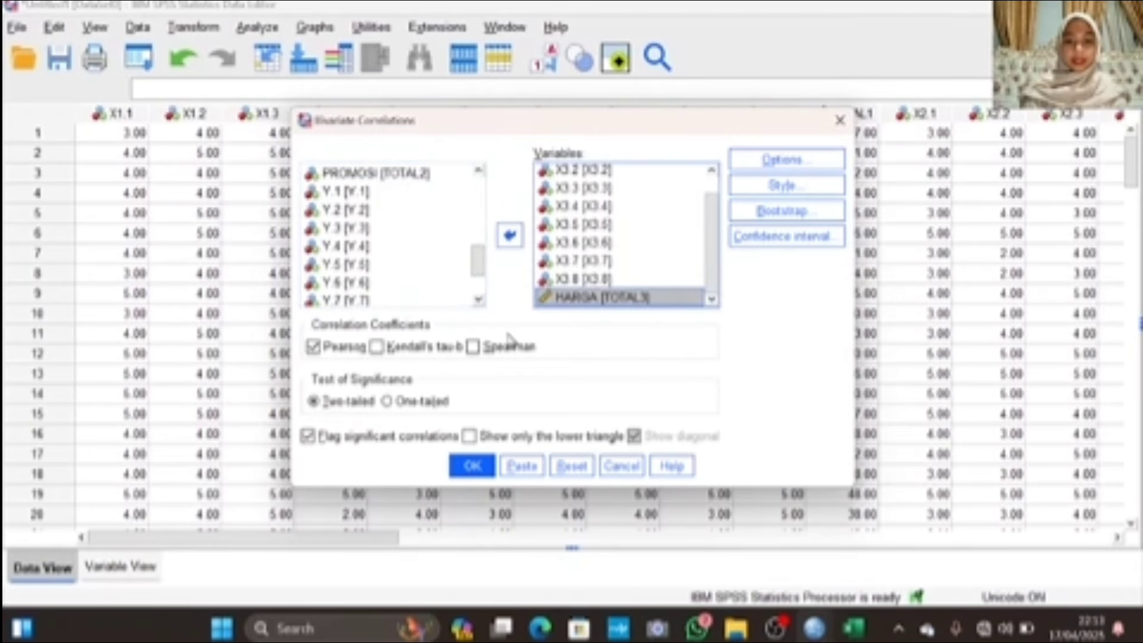
Run the correlation of the X3 items with HARGA and look through the resulting table
{"action": "left_click", "coordinate": [472, 465]}
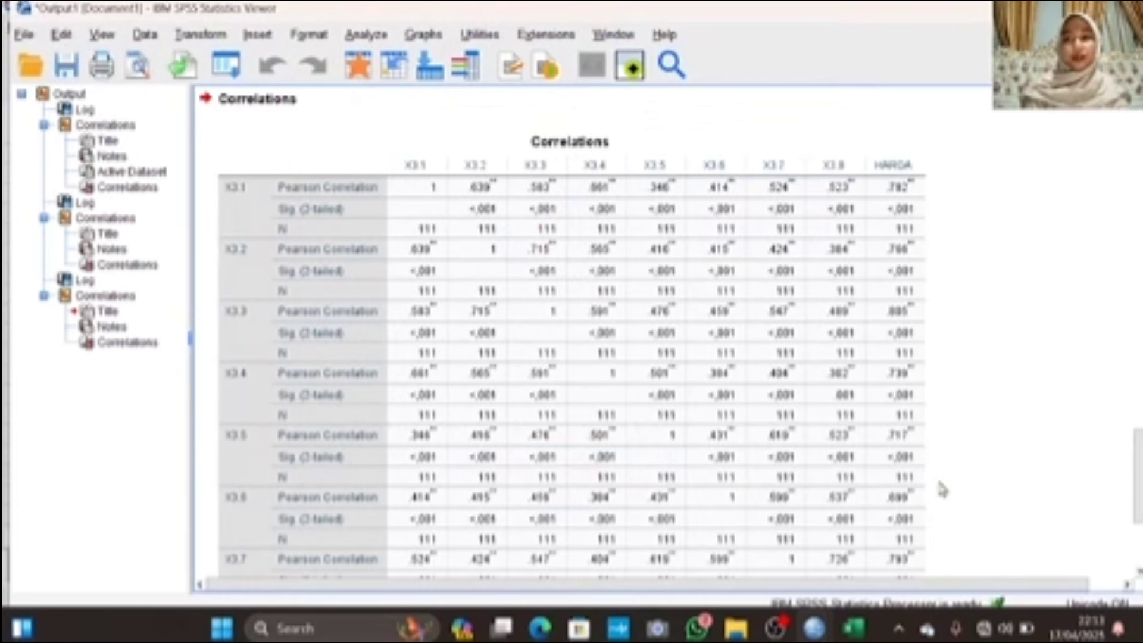
{"action": "scroll", "coordinate": [942, 489], "scroll_direction": "down", "scroll_amount": 5}
{"action": "scroll", "coordinate": [942, 489], "scroll_direction": "up", "scroll_amount": 5}
{"action": "scroll", "coordinate": [942, 489], "scroll_direction": "down", "scroll_amount": 5}
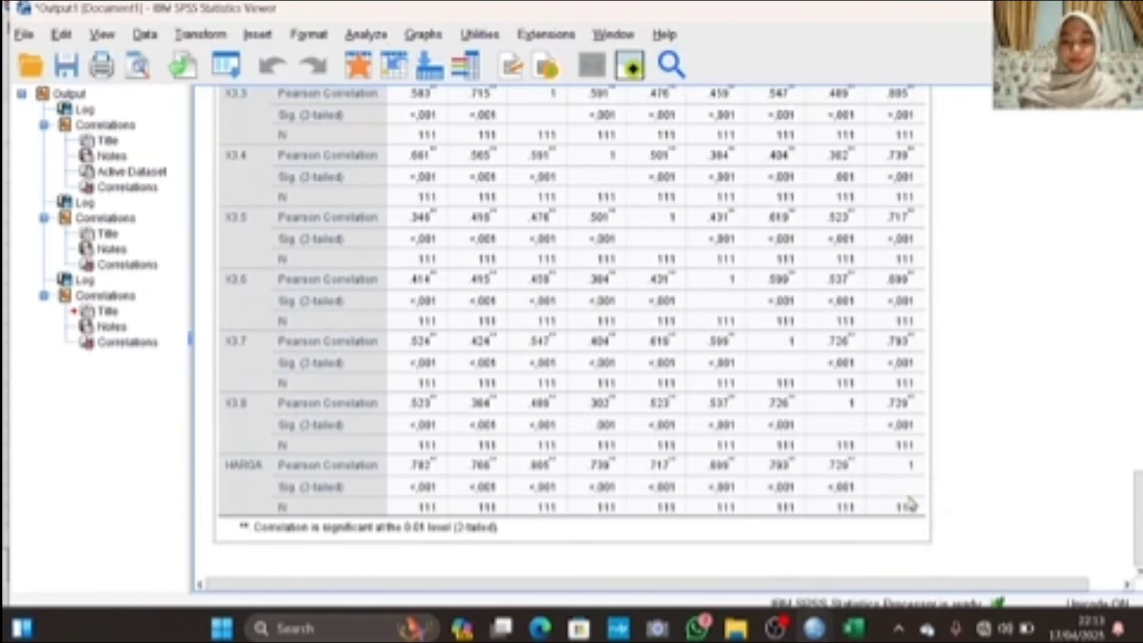
Return to the data editor, reopen the bivariate correlation setup and reset it to clear the X3 variables
{"action": "mouse_move", "coordinate": [814, 628]}
{"action": "left_click", "coordinate": [740, 556]}
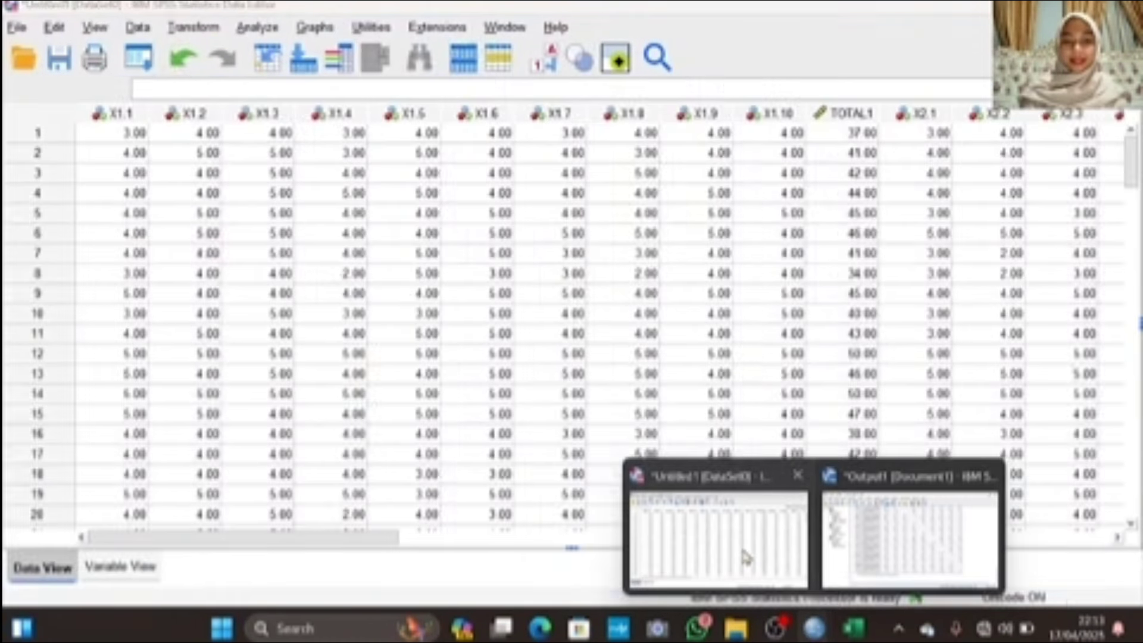
{"action": "left_click", "coordinate": [259, 30]}
{"action": "mouse_move", "coordinate": [333, 314]}
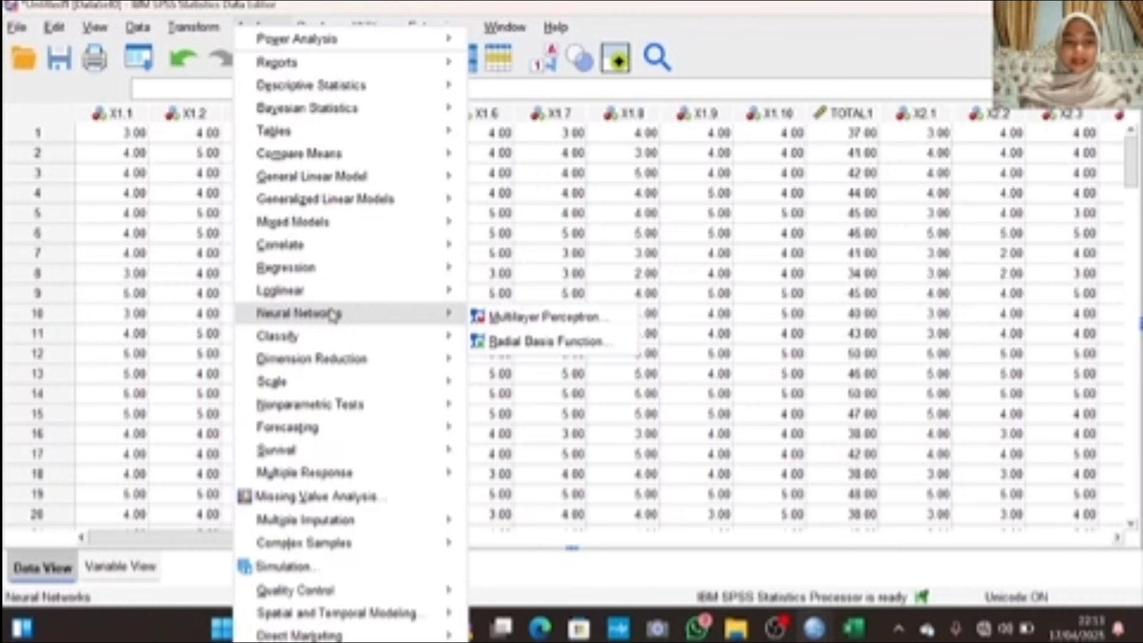
{"action": "mouse_move", "coordinate": [297, 245]}
{"action": "left_click", "coordinate": [503, 249]}
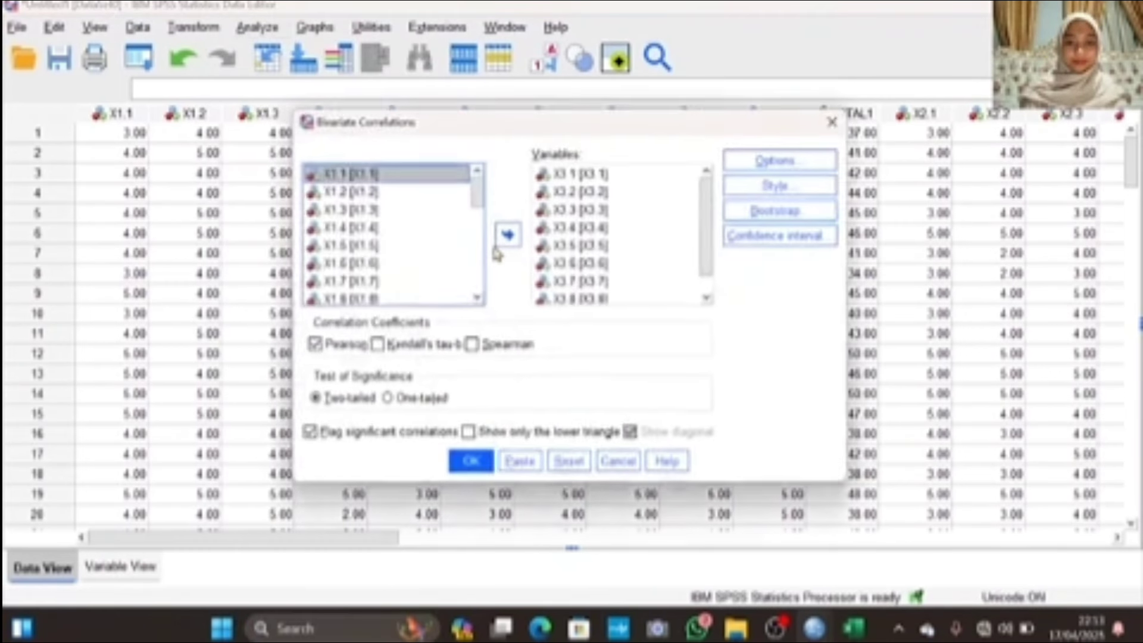
{"action": "left_click", "coordinate": [569, 461]}
Add Y.1 through Y.10 and the KEPUASAN KONSUMEN total as the variables of the bivariate correlation
{"action": "scroll", "coordinate": [479, 300], "scroll_direction": "down", "scroll_amount": 2}
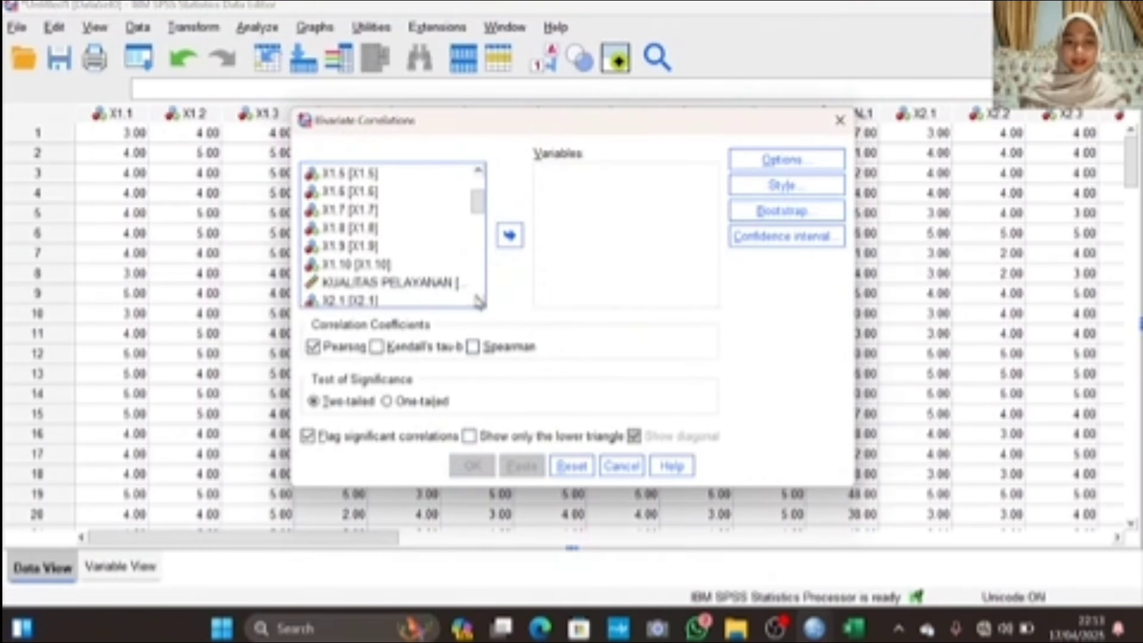
{"action": "scroll", "coordinate": [479, 300], "scroll_direction": "down", "scroll_amount": 6}
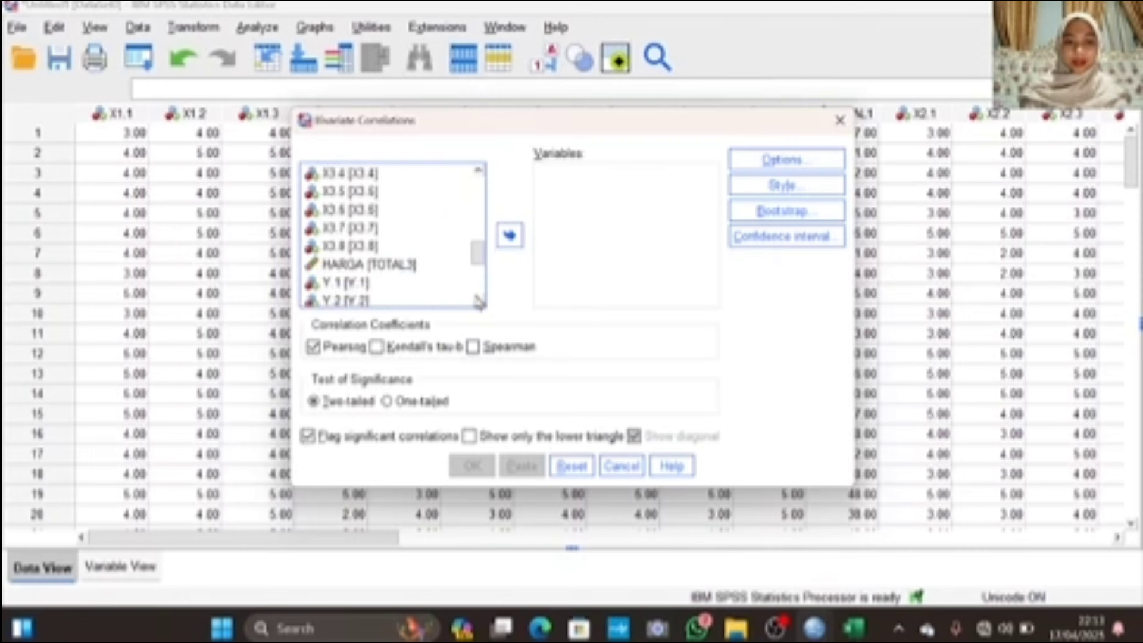
{"action": "scroll", "coordinate": [479, 301], "scroll_direction": "down", "scroll_amount": 3}
{"action": "double_click", "coordinate": [346, 212]}
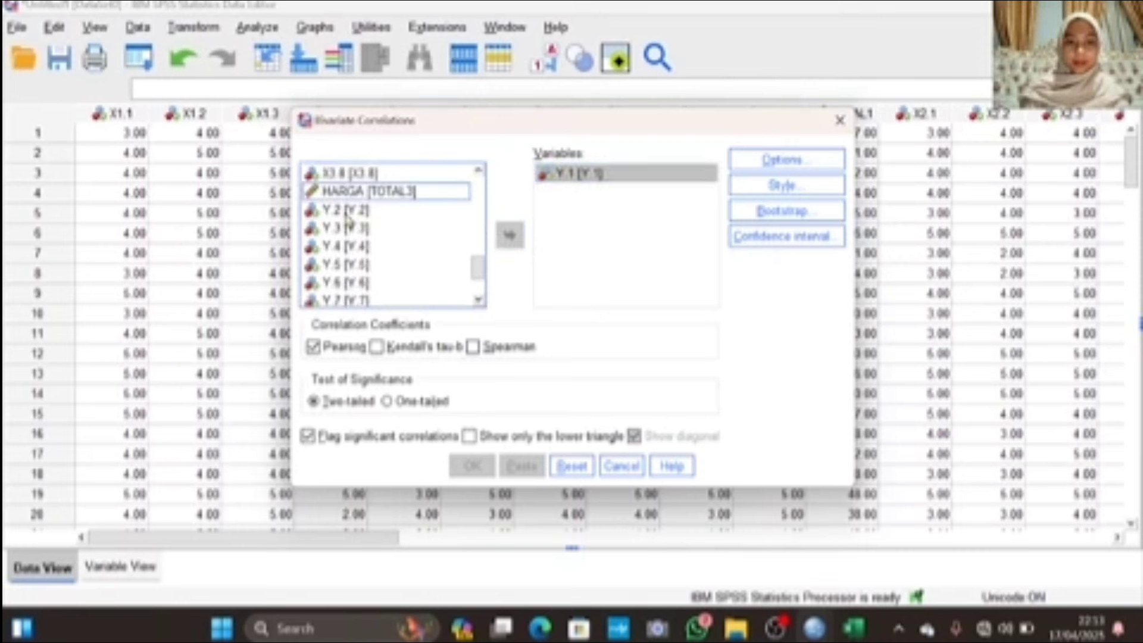
{"action": "double_click", "coordinate": [347, 214]}
{"action": "double_click", "coordinate": [348, 214]}
{"action": "double_click", "coordinate": [348, 214]}
{"action": "double_click", "coordinate": [348, 214]}
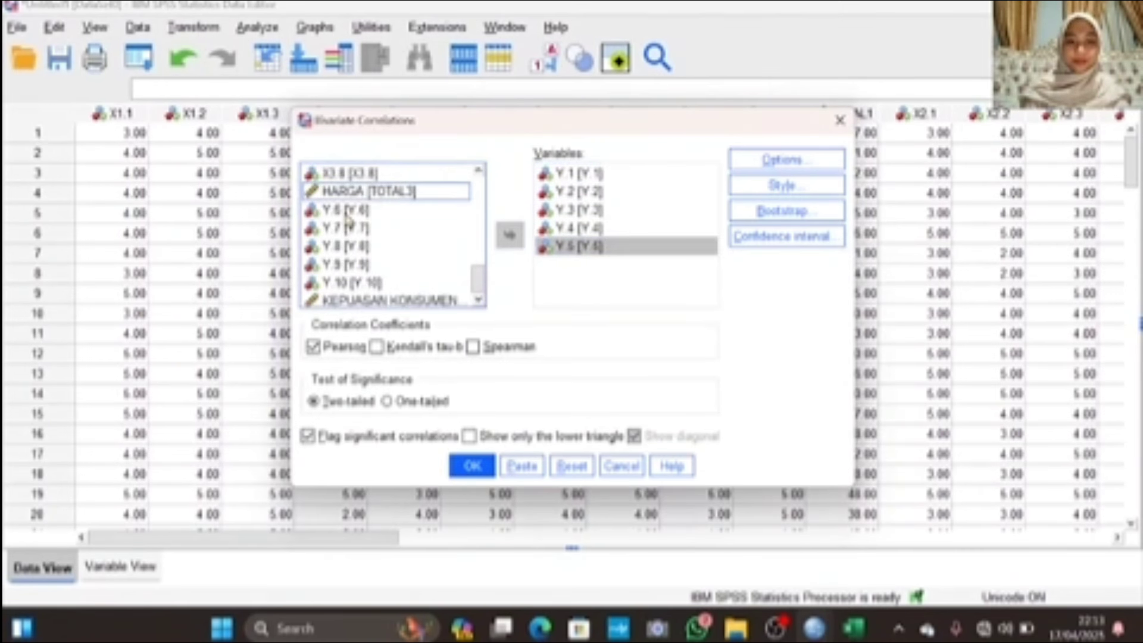
{"action": "double_click", "coordinate": [348, 219]}
{"action": "double_click", "coordinate": [348, 225]}
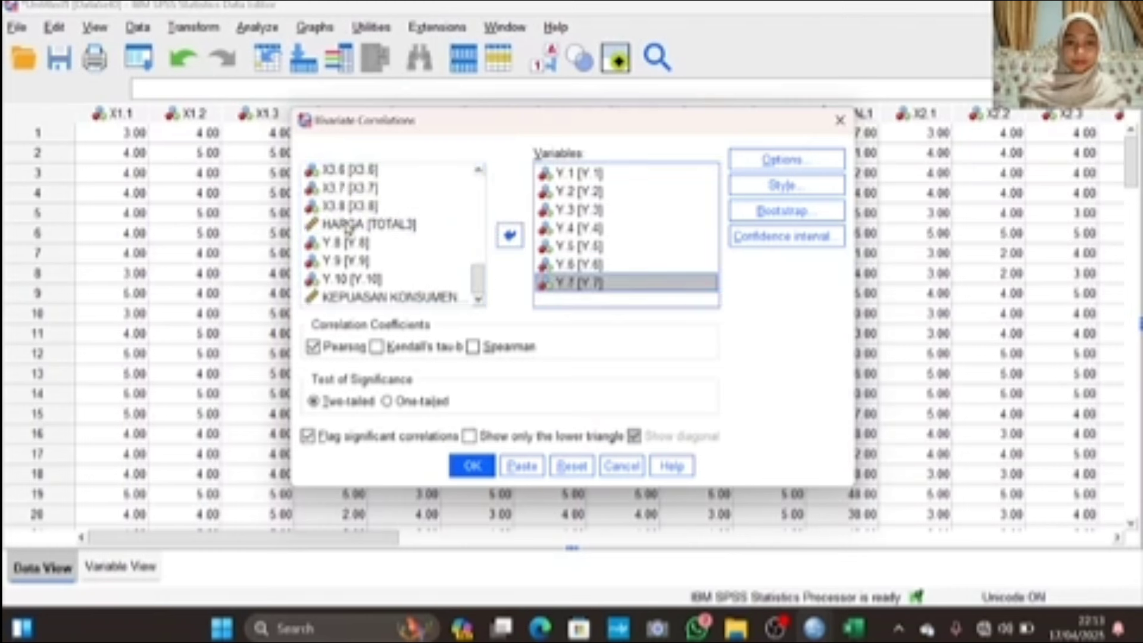
{"action": "double_click", "coordinate": [349, 243]}
{"action": "double_click", "coordinate": [348, 260]}
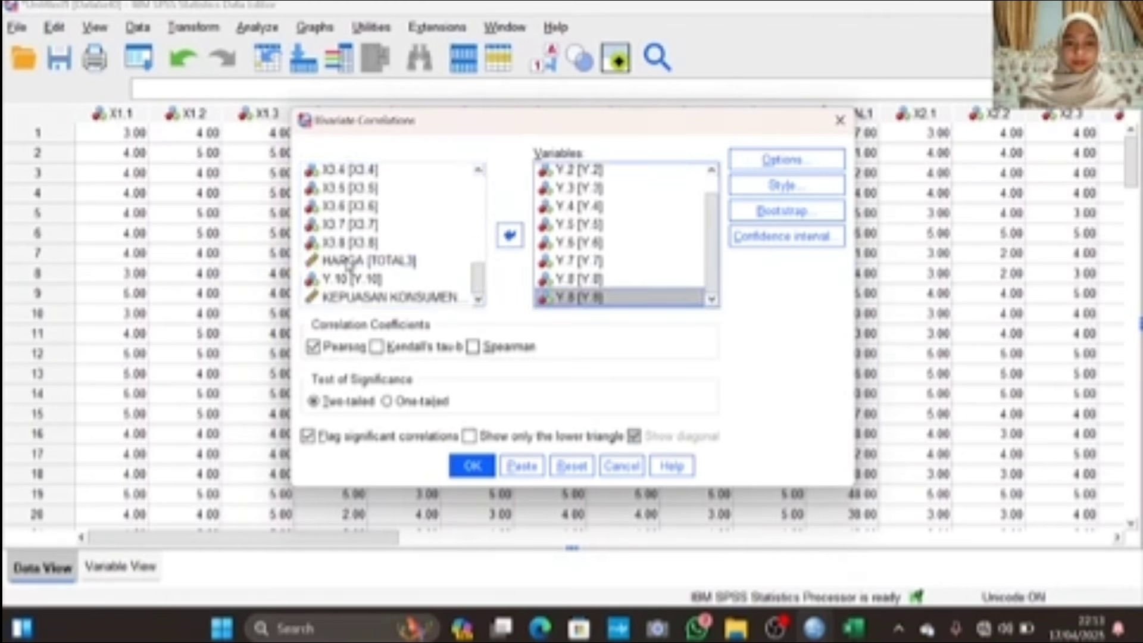
{"action": "double_click", "coordinate": [348, 279]}
{"action": "double_click", "coordinate": [354, 298]}
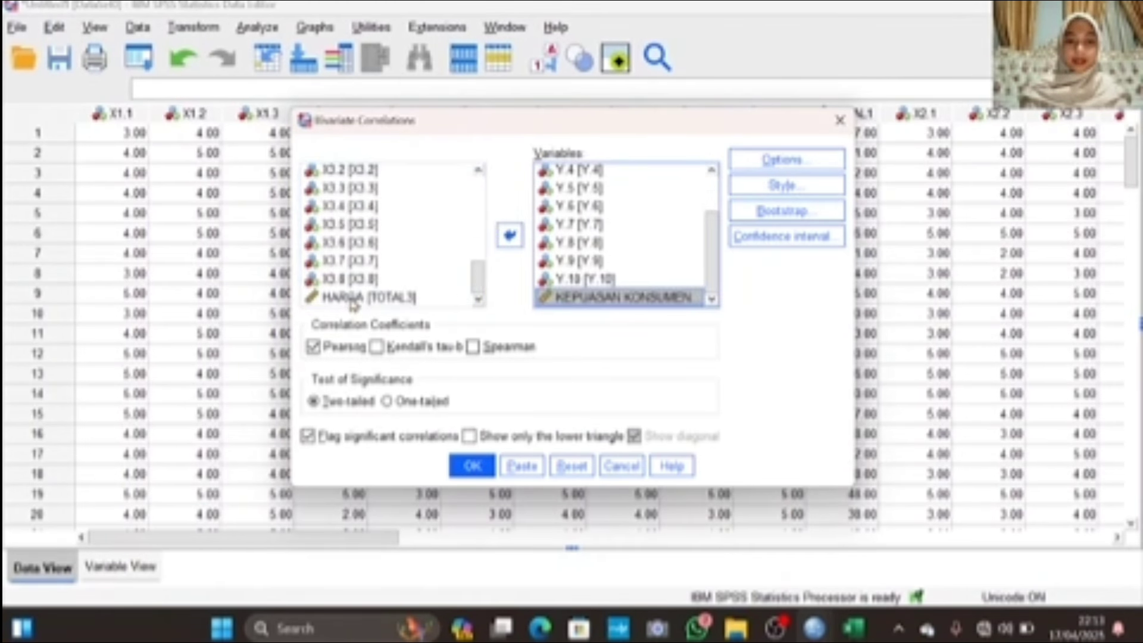
Run the correlation of the Y items with KEPUASAN KONSUMEN and look through the correlation tables in the output
{"action": "left_click", "coordinate": [470, 464]}
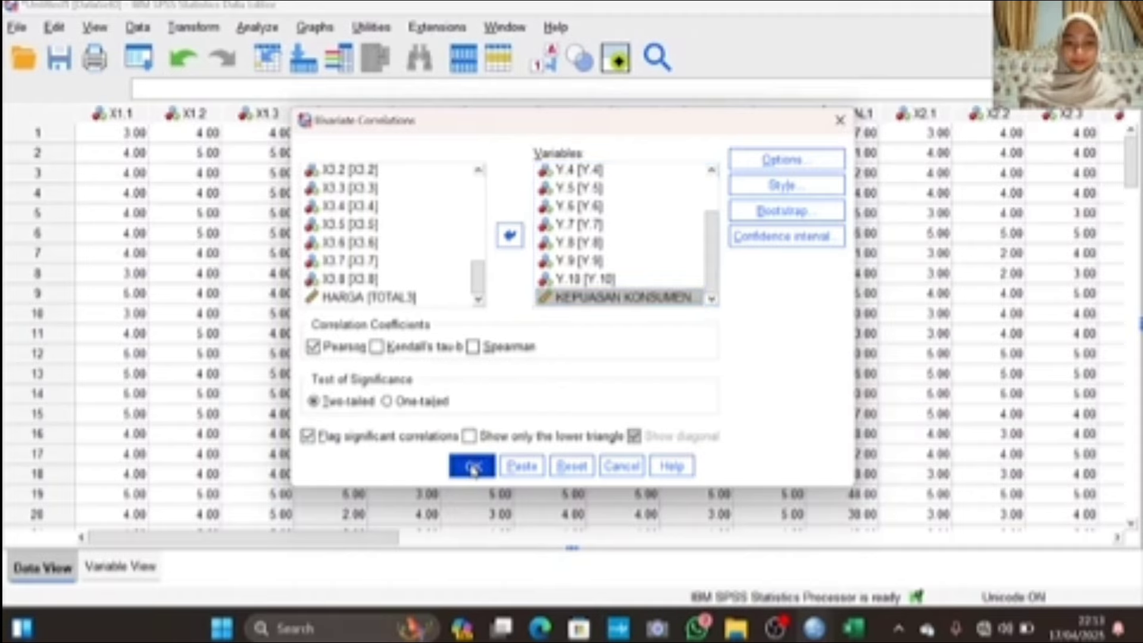
{"action": "scroll", "coordinate": [720, 372], "scroll_direction": "down", "scroll_amount": 5}
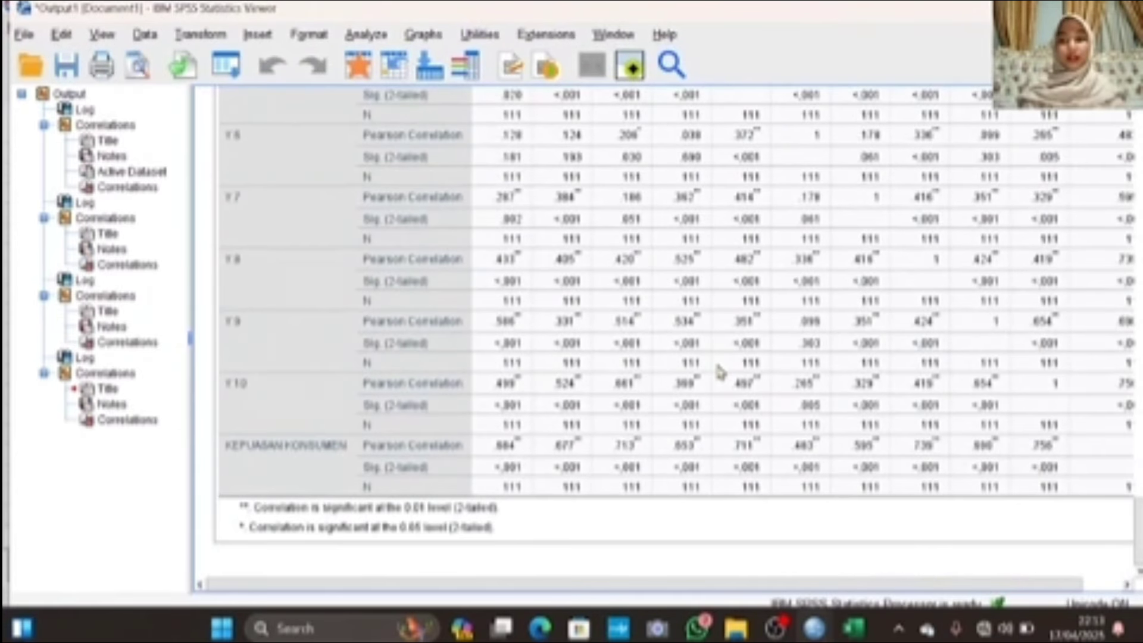
{"action": "scroll", "coordinate": [720, 372], "scroll_direction": "up", "scroll_amount": 10}
{"action": "scroll", "coordinate": [720, 372], "scroll_direction": "down", "scroll_amount": 10}
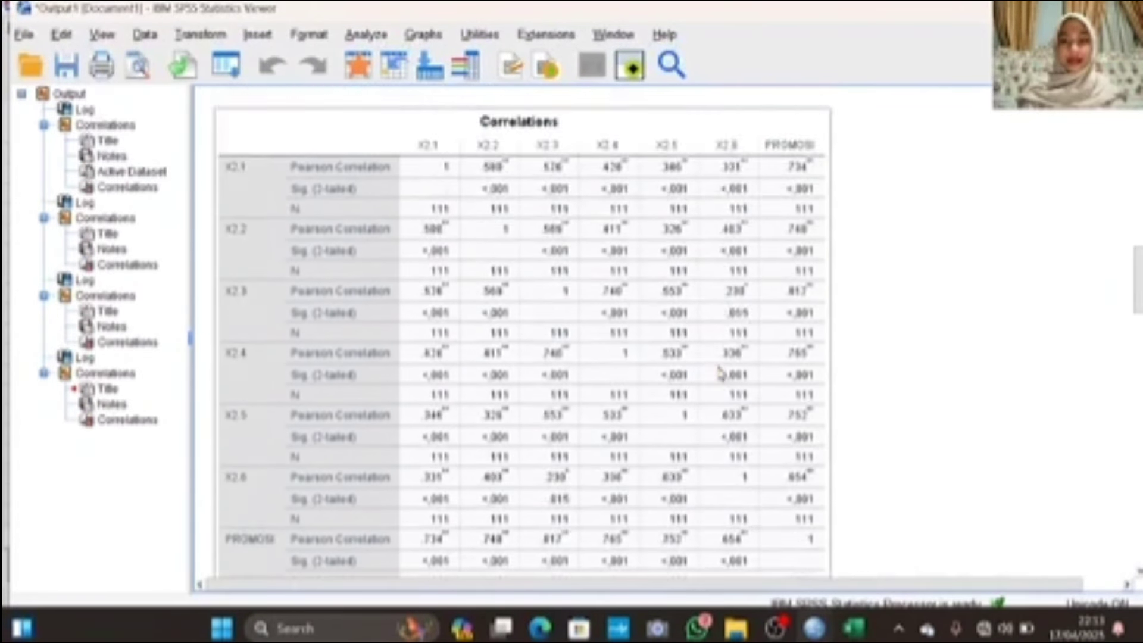
{"action": "scroll", "coordinate": [720, 372], "scroll_direction": "up", "scroll_amount": 3}
{"action": "scroll", "coordinate": [720, 372], "scroll_direction": "down", "scroll_amount": 10}
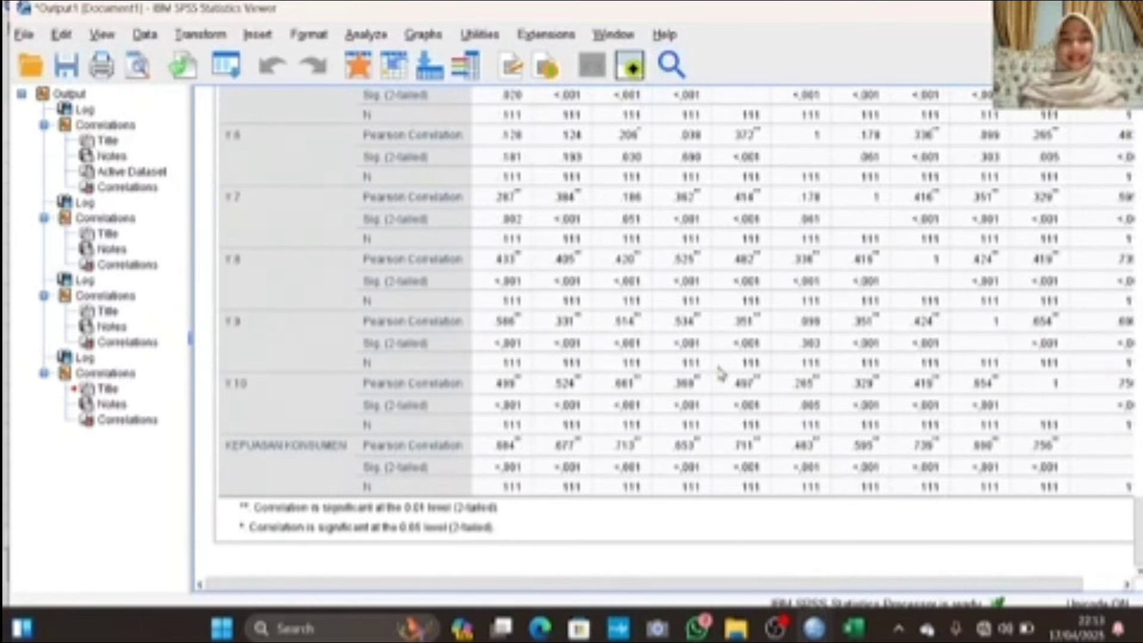
{"action": "scroll", "coordinate": [720, 372], "scroll_direction": "up", "scroll_amount": 15}
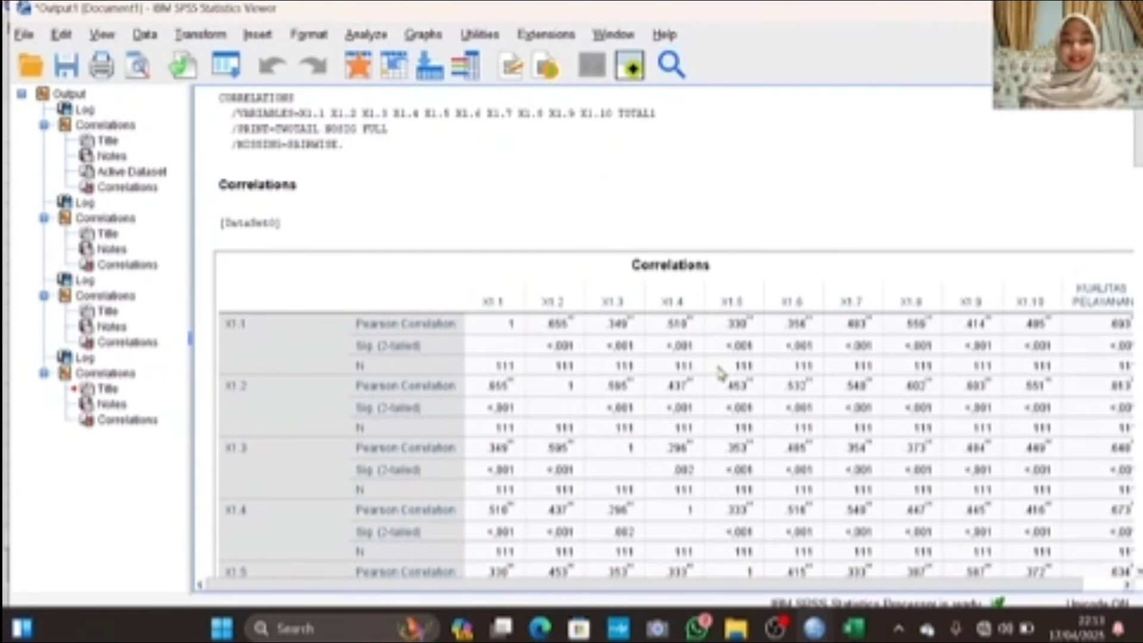
{"action": "left_click", "coordinate": [854, 626]}
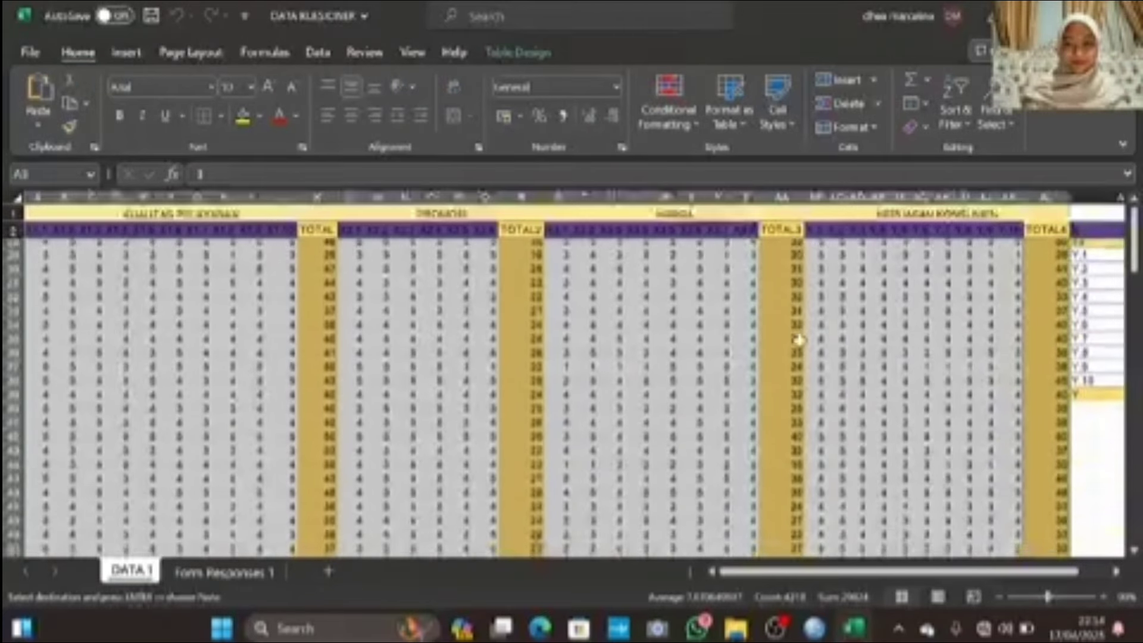
{"action": "mouse_move", "coordinate": [814, 627]}
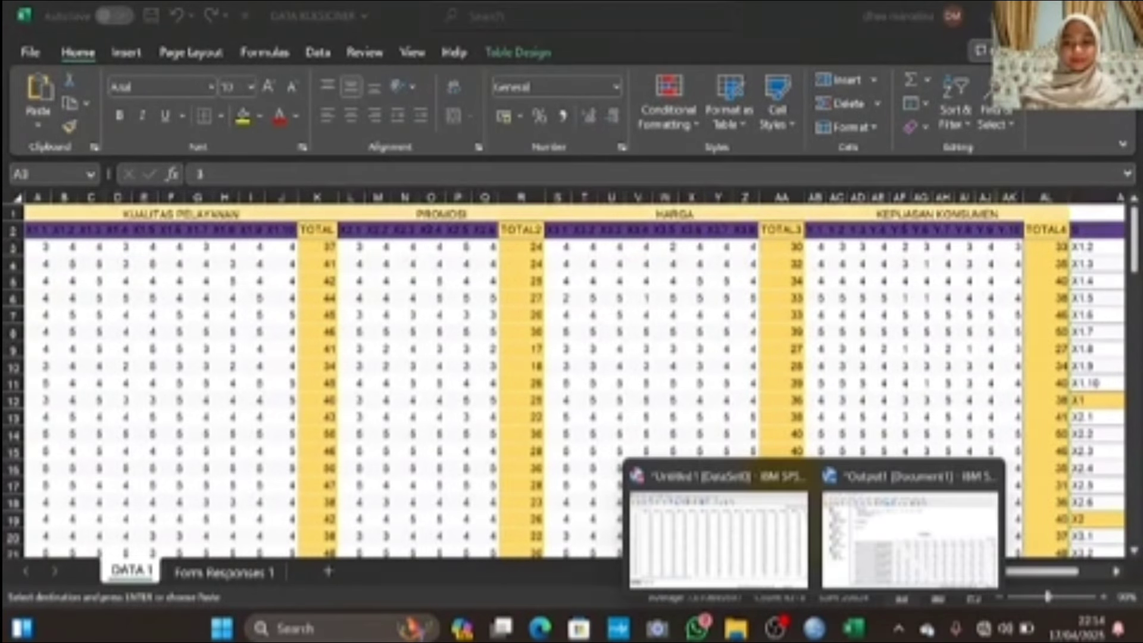
{"action": "left_click", "coordinate": [906, 563]}
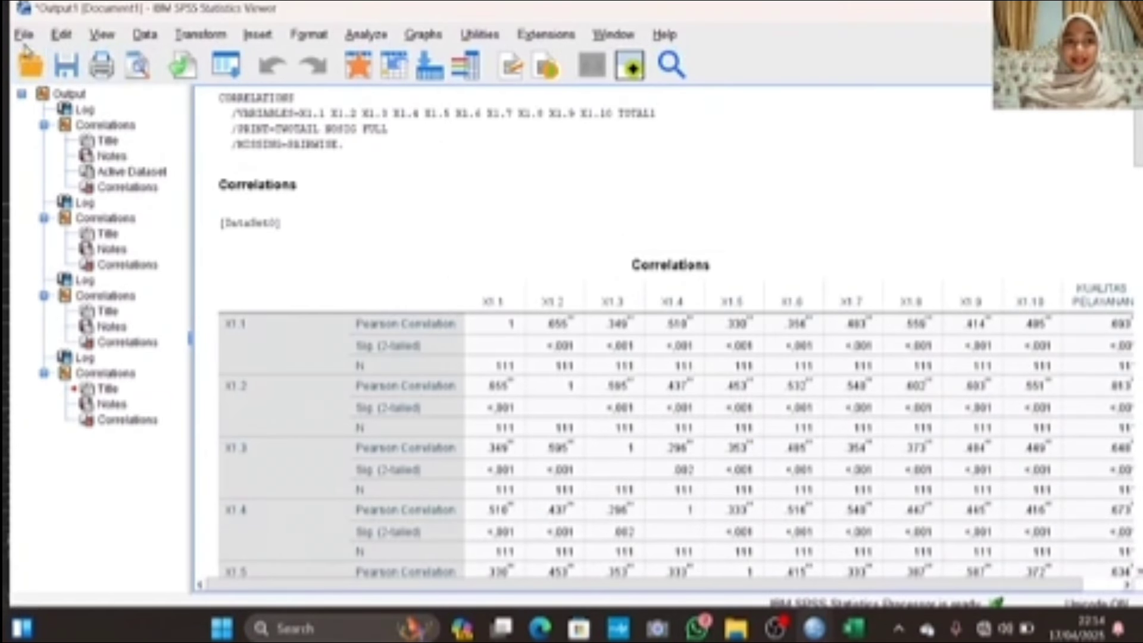
Save the correlation output in the Documents folder as a viewer file named VALIDITAS CR
{"action": "left_click", "coordinate": [66, 66]}
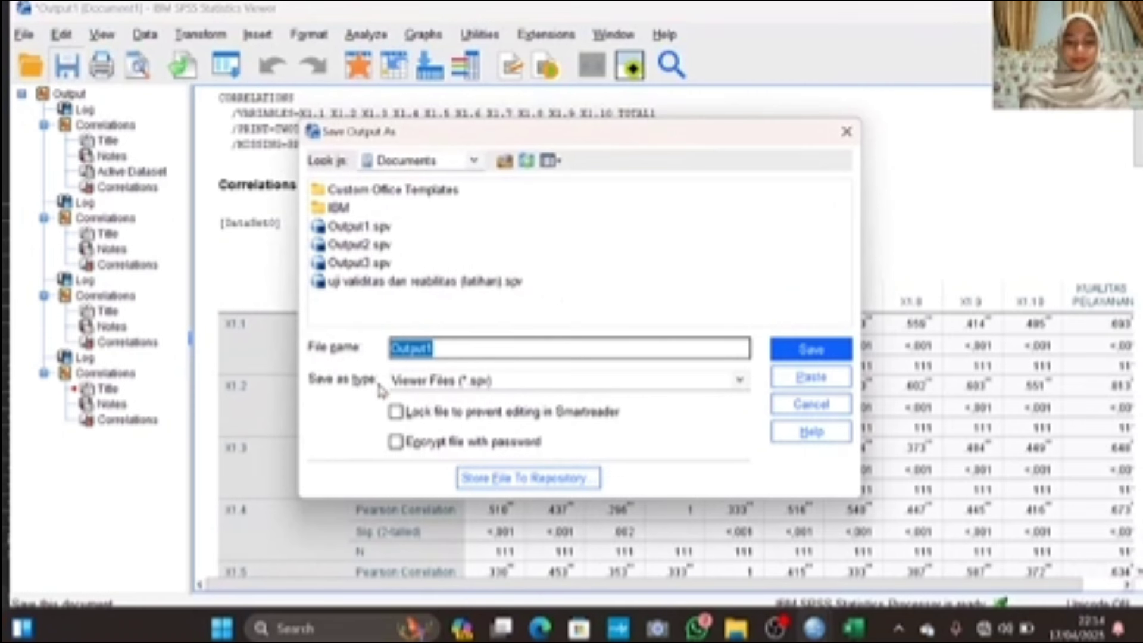
{"action": "type", "text": "VALIDITAS CR"}
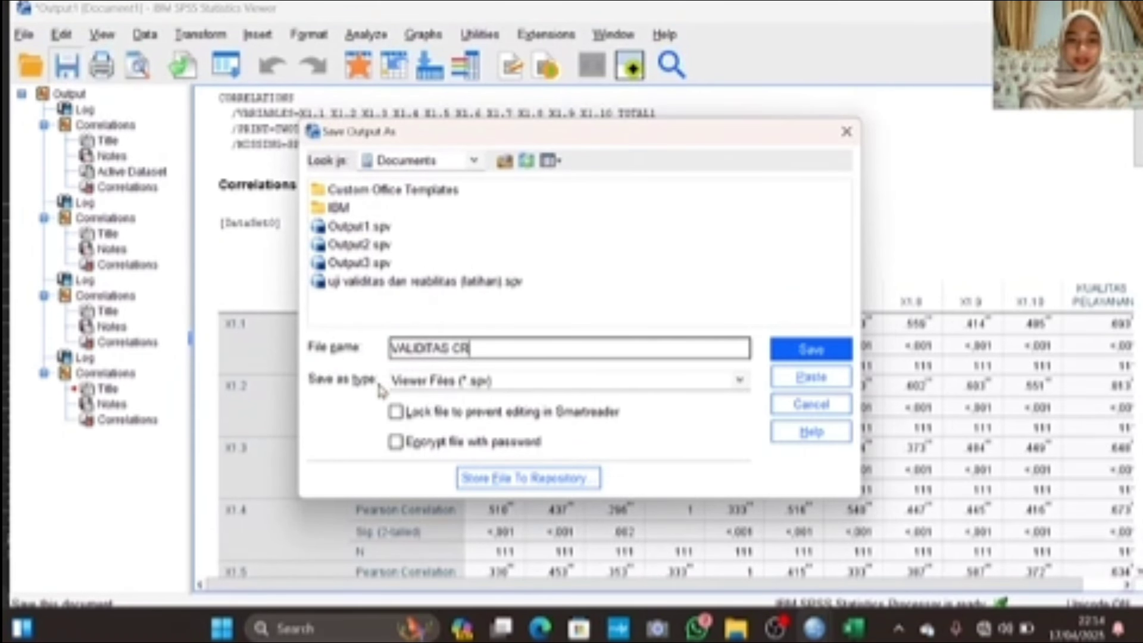
{"action": "left_click", "coordinate": [805, 355]}
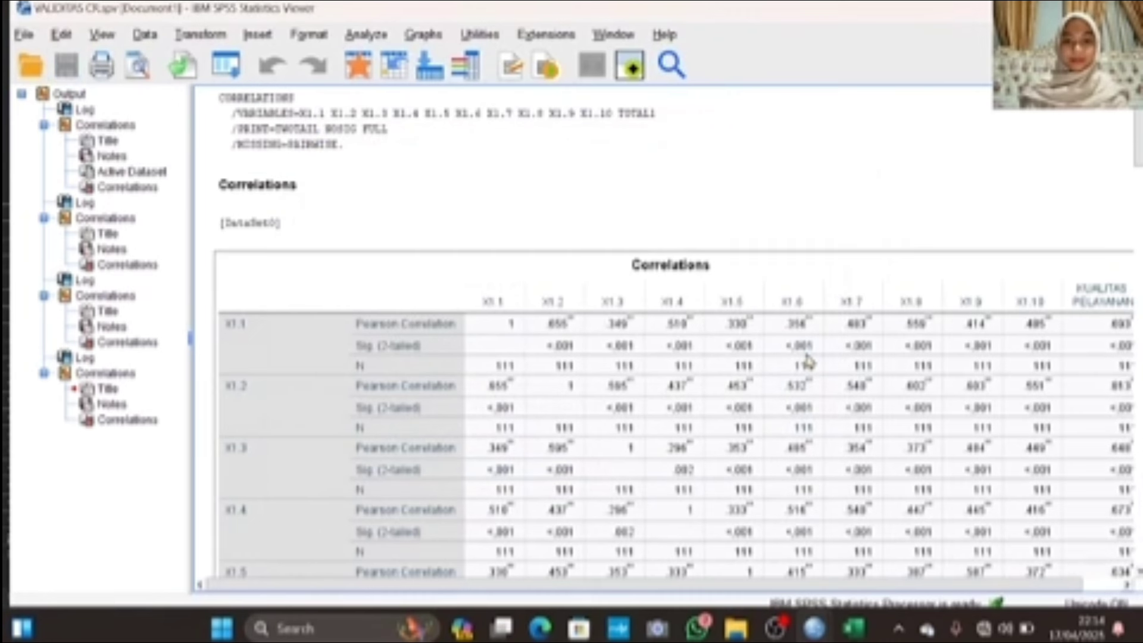
Switch to the data editor and save the dataset in the Documents folder as VALIDITAS DATA
{"action": "mouse_move", "coordinate": [815, 634]}
{"action": "left_click", "coordinate": [720, 524]}
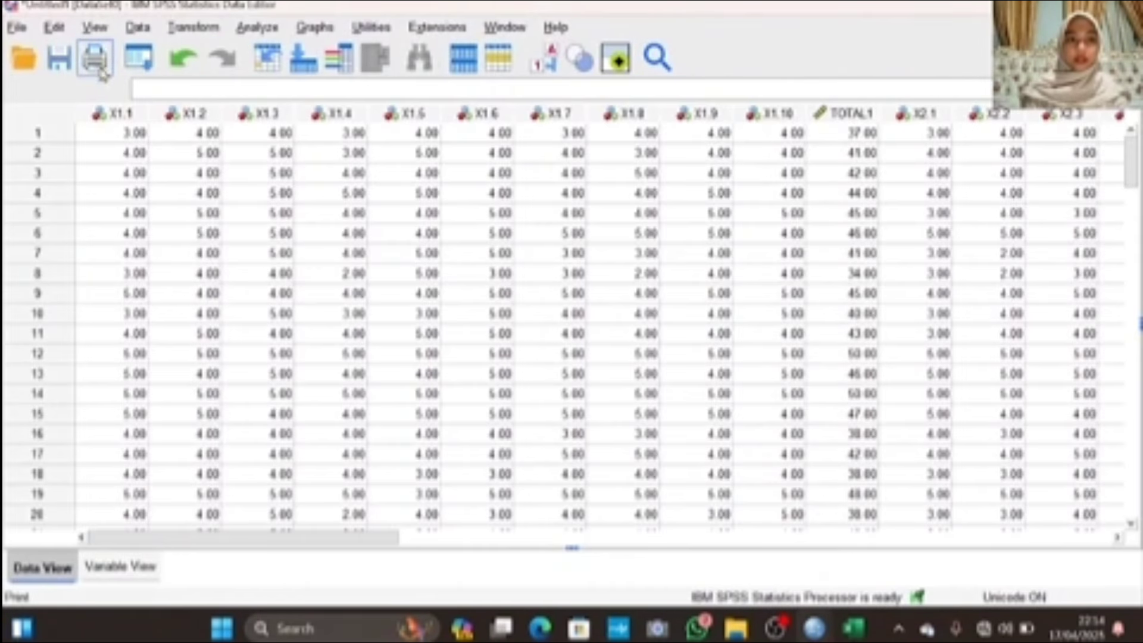
{"action": "left_click", "coordinate": [66, 65]}
{"action": "type", "text": "VA"}
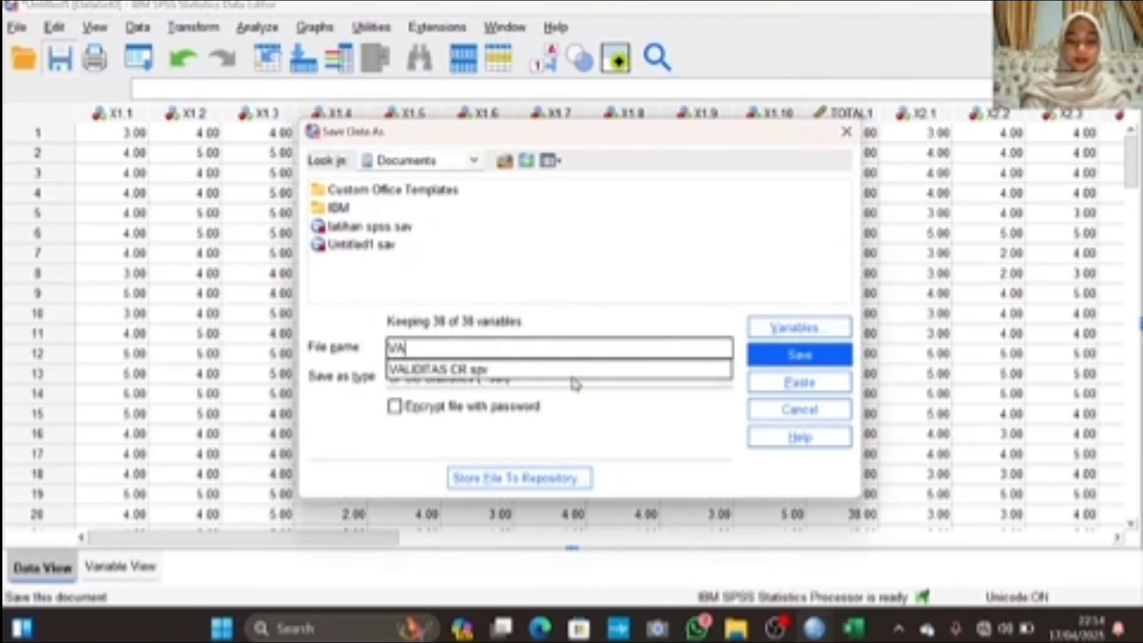
{"action": "type", "text": "LIDITAS DATA"}
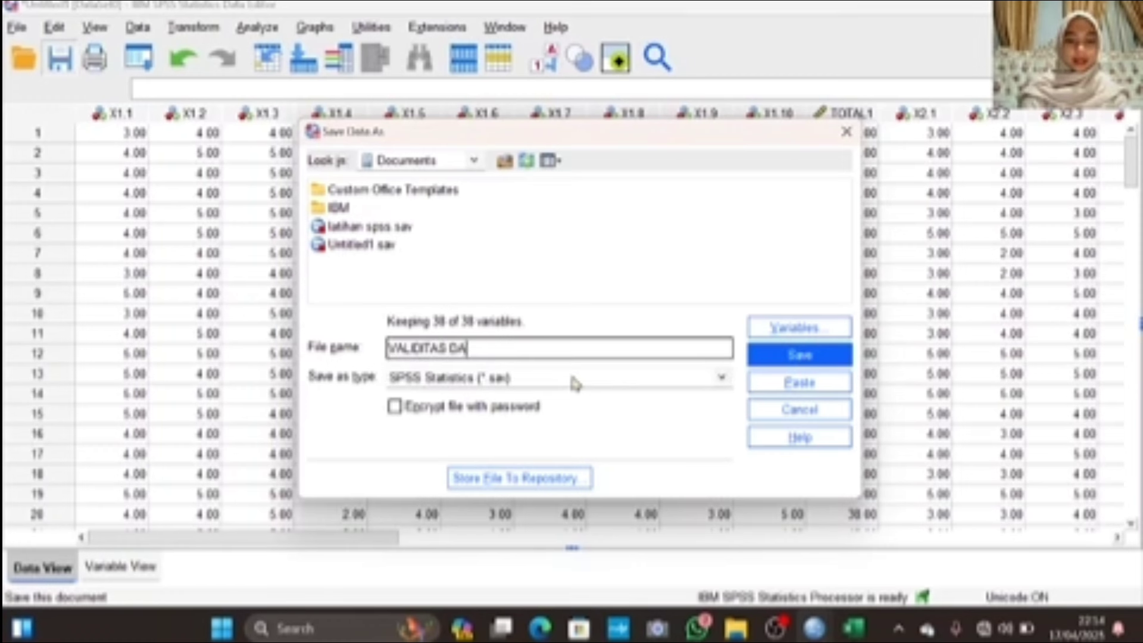
{"action": "left_click", "coordinate": [797, 354]}
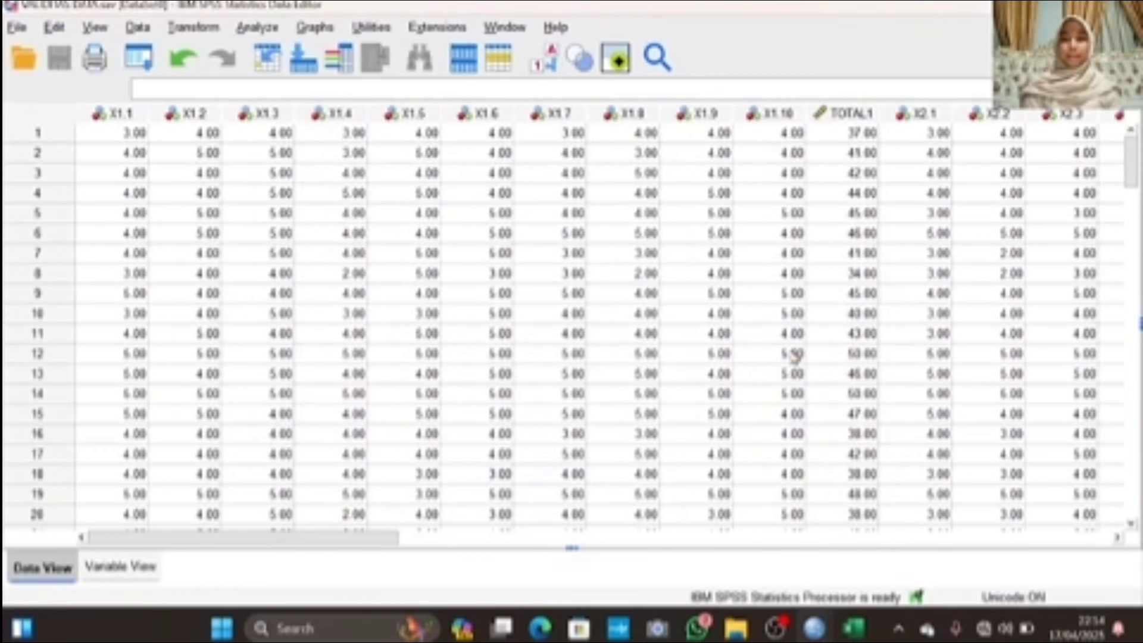
Show the dataset's case values instead of the variable definitions and open the Reliability Analysis setup
{"action": "scroll", "coordinate": [795, 356], "scroll_direction": "down", "scroll_amount": 14}
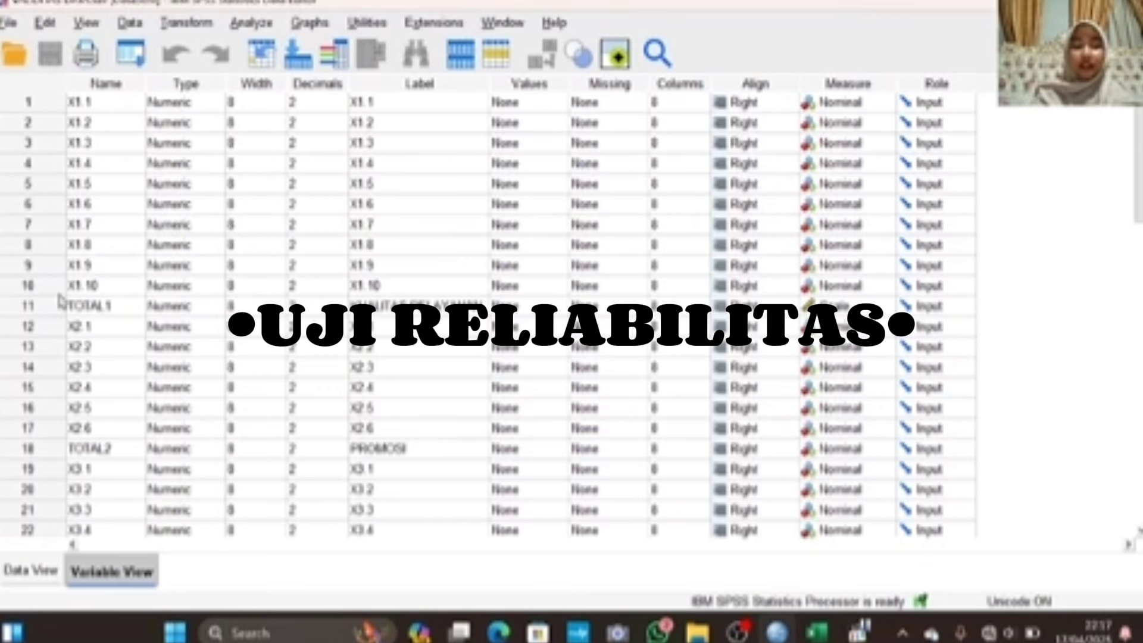
{"action": "left_click", "coordinate": [31, 571]}
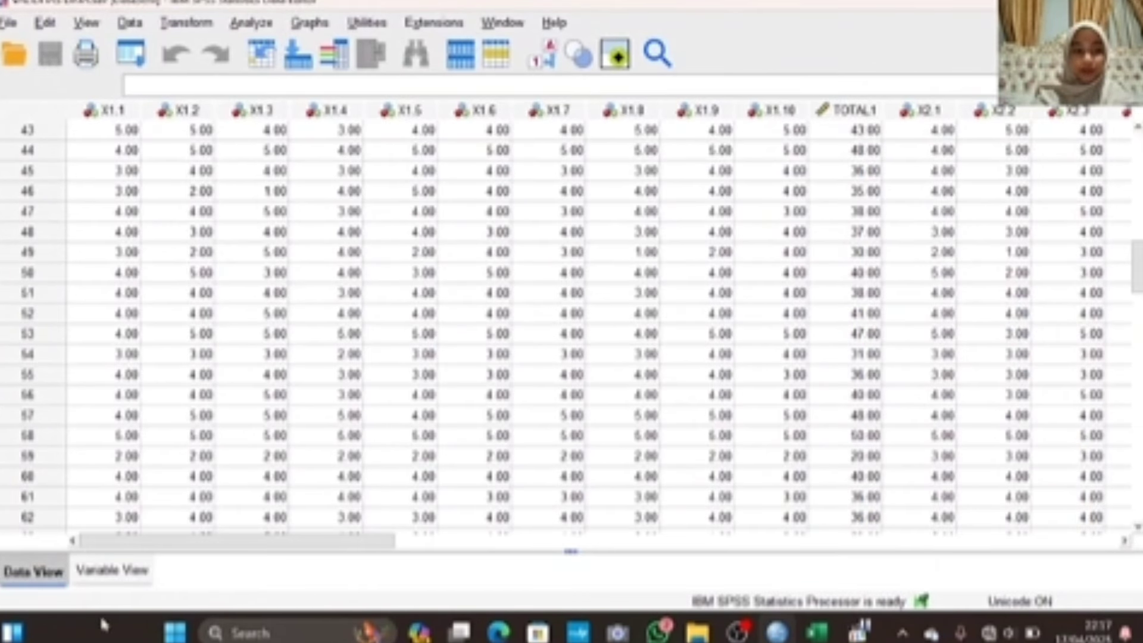
{"action": "left_click", "coordinate": [113, 571]}
{"action": "left_click", "coordinate": [53, 580]}
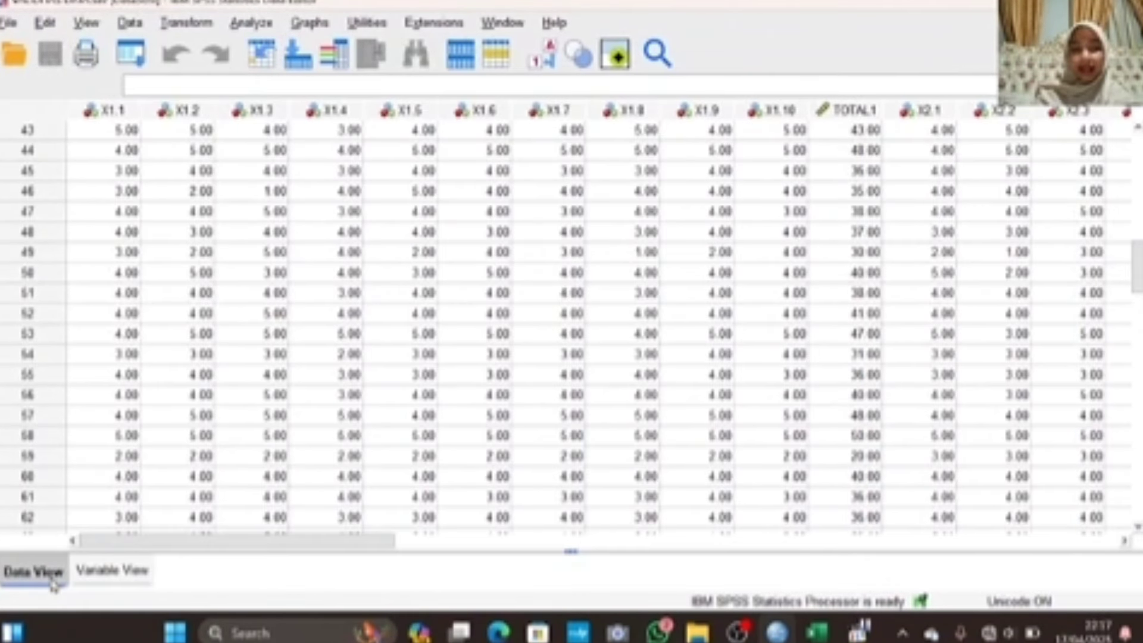
{"action": "left_click", "coordinate": [248, 24]}
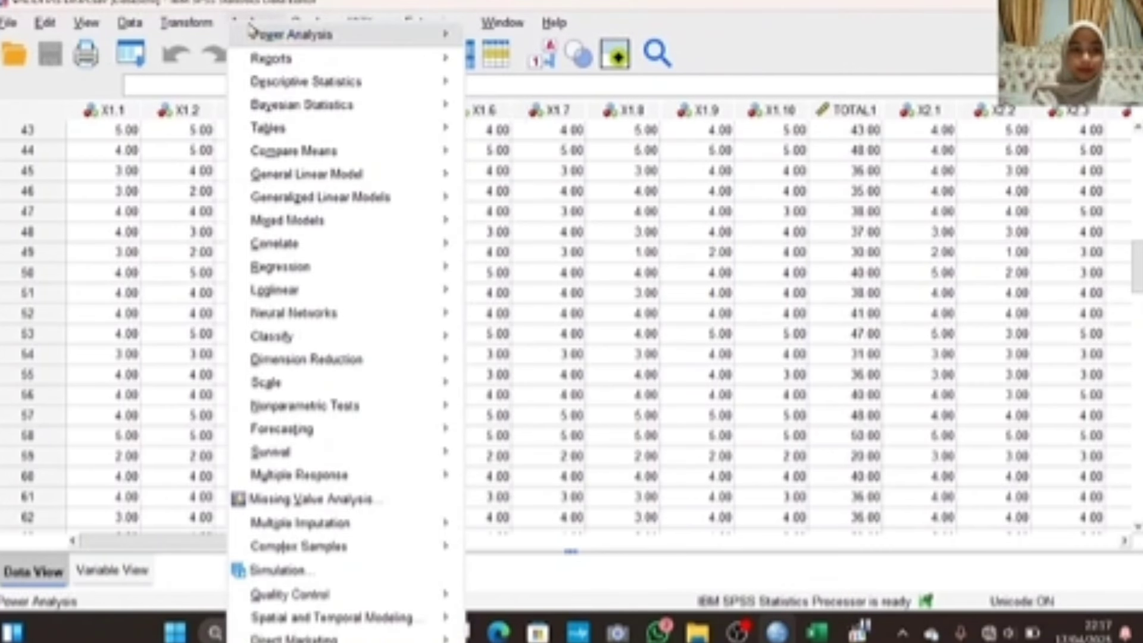
{"action": "mouse_move", "coordinate": [256, 45]}
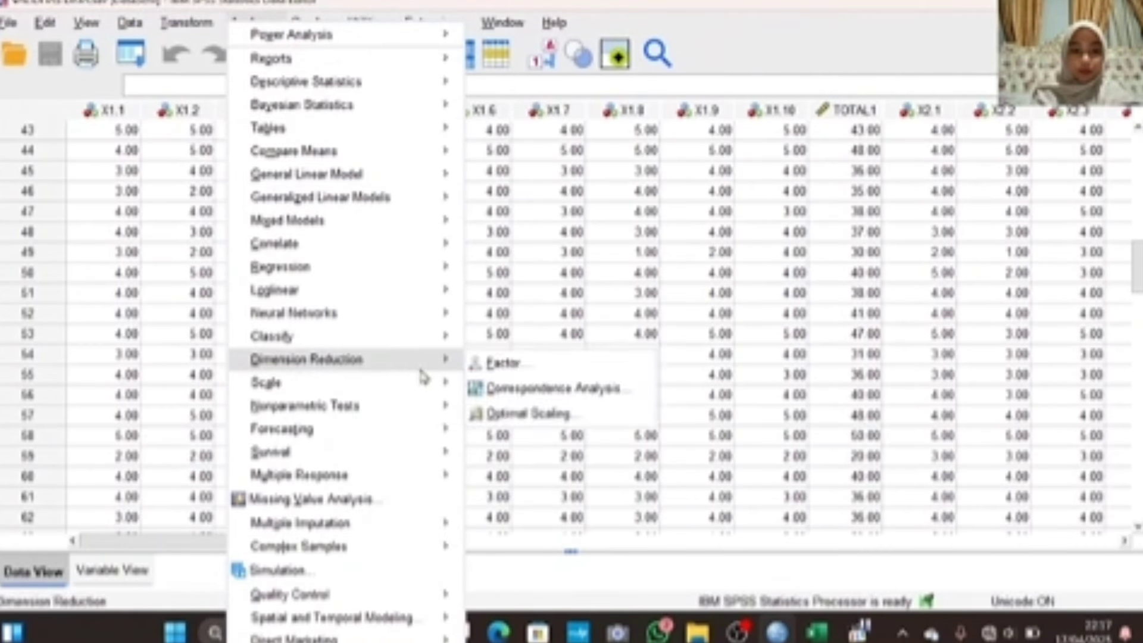
{"action": "mouse_move", "coordinate": [453, 390]}
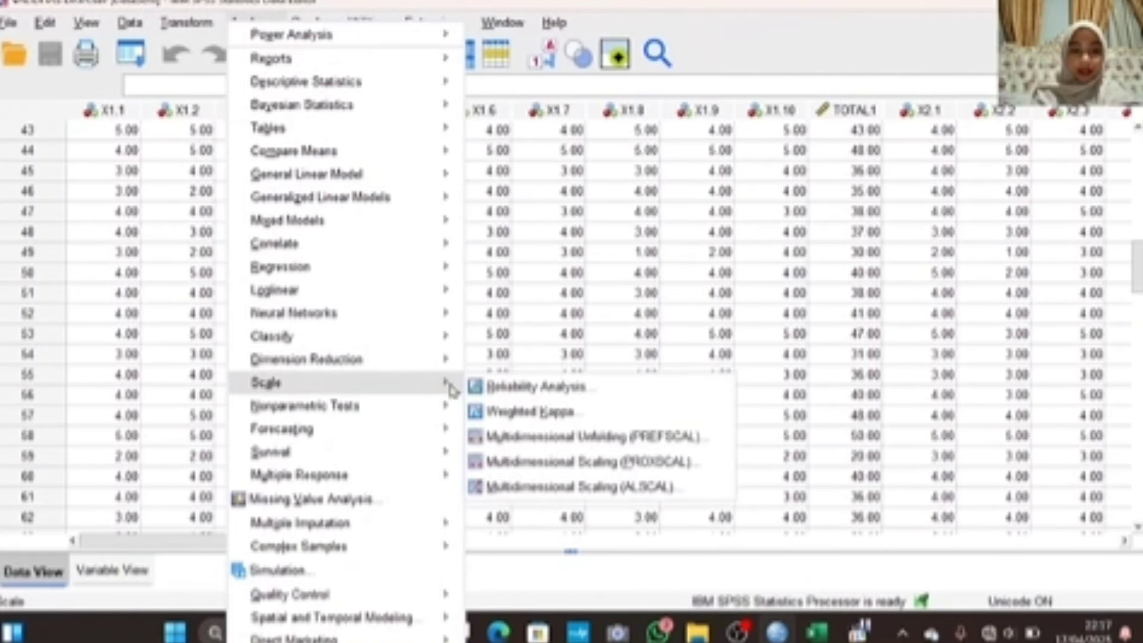
{"action": "left_click", "coordinate": [499, 388]}
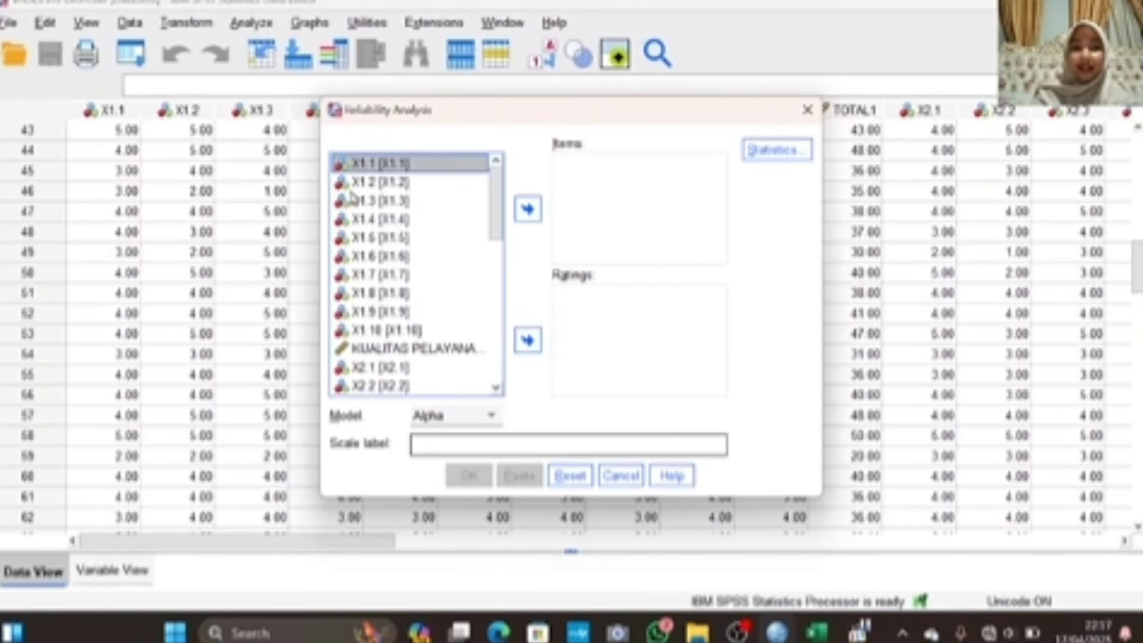
Add the variables X1.1 through X1.10 as the items of the reliability analysis
{"action": "left_click", "coordinate": [376, 164]}
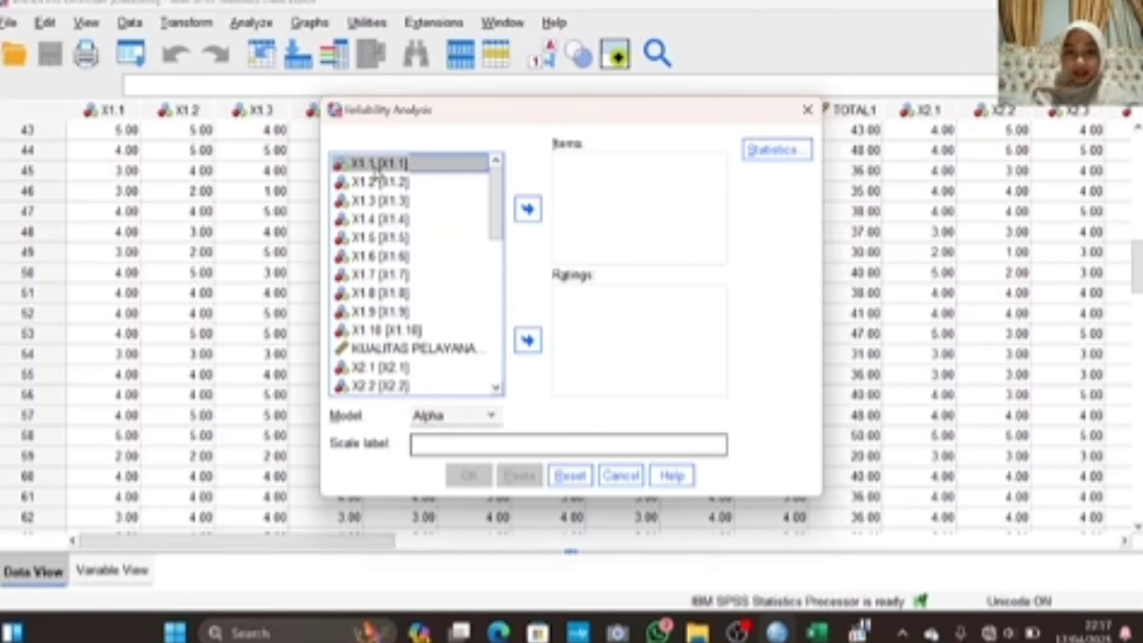
{"action": "left_click", "coordinate": [376, 168]}
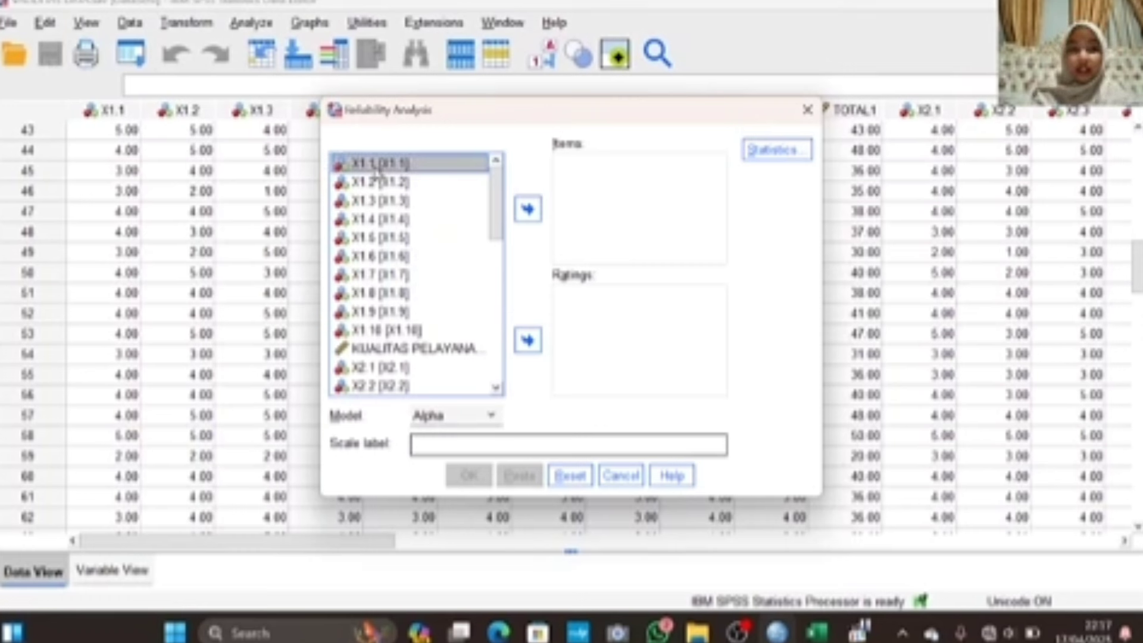
{"action": "left_click", "coordinate": [527, 209]}
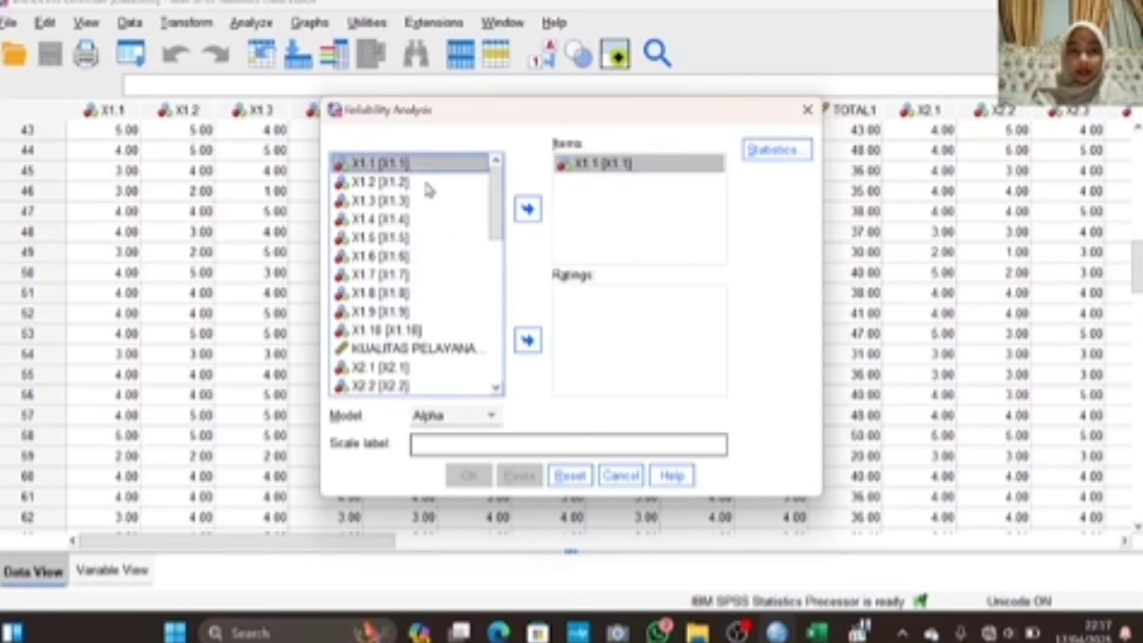
{"action": "left_click", "coordinate": [435, 187]}
{"action": "left_click", "coordinate": [527, 209]}
{"action": "left_click", "coordinate": [384, 200]}
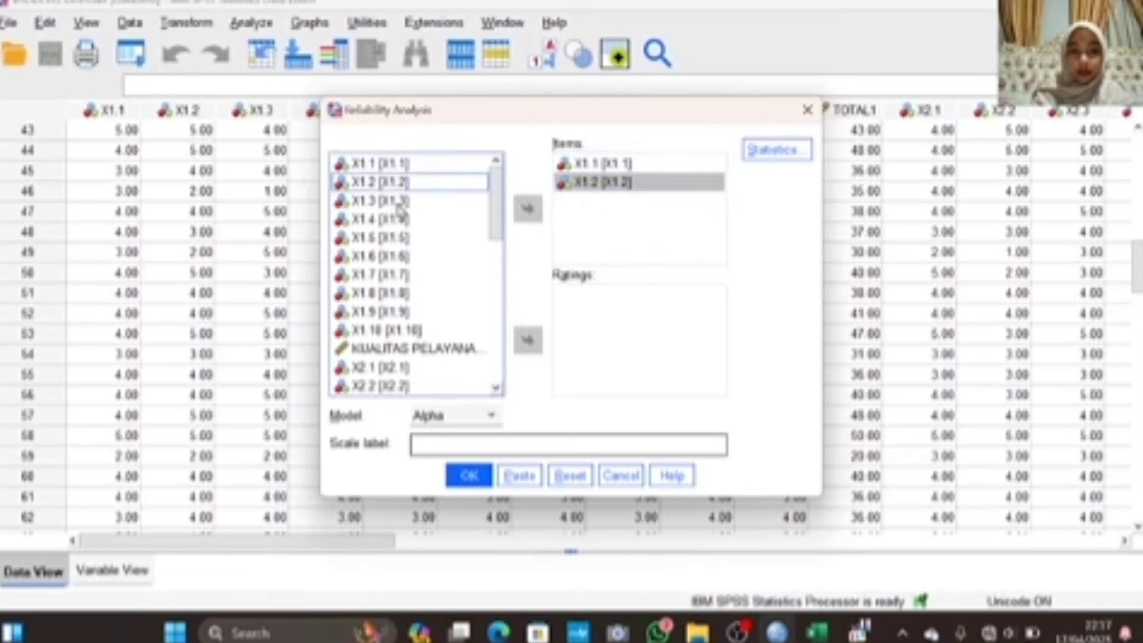
{"action": "left_click_drag", "start_coordinate": [384, 200], "coordinate": [573, 214]}
{"action": "left_click_drag", "start_coordinate": [383, 219], "coordinate": [568, 232]}
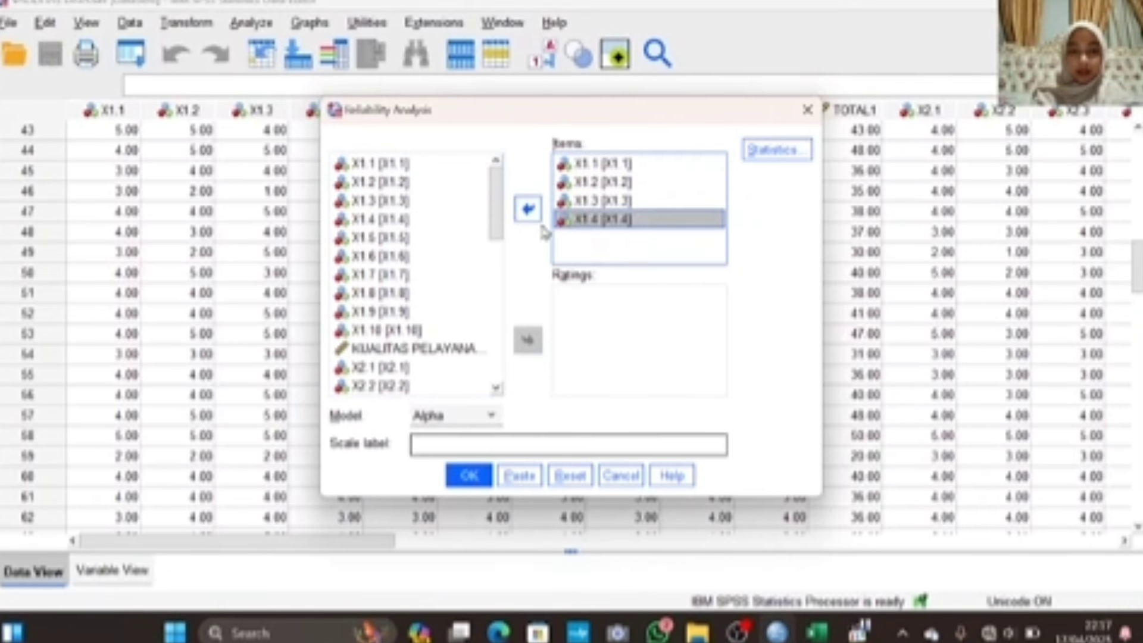
{"action": "left_click_drag", "start_coordinate": [396, 238], "coordinate": [576, 247]}
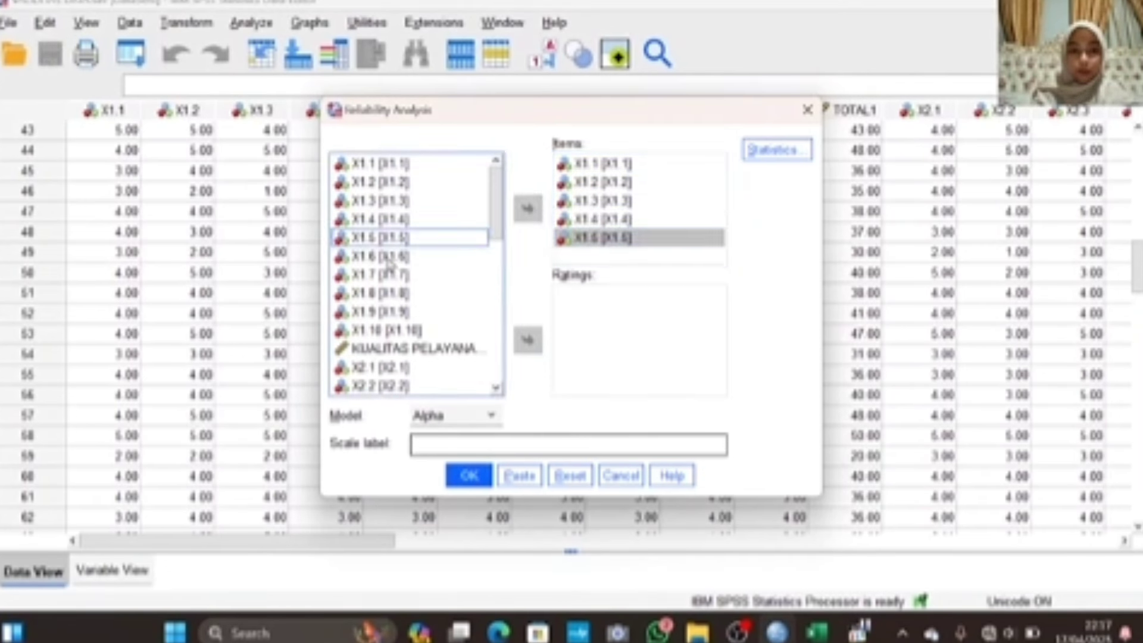
{"action": "left_click_drag", "start_coordinate": [395, 256], "coordinate": [593, 253]}
{"action": "left_click_drag", "start_coordinate": [392, 276], "coordinate": [598, 265]}
{"action": "left_click_drag", "start_coordinate": [420, 295], "coordinate": [595, 262]}
{"action": "left_click_drag", "start_coordinate": [404, 314], "coordinate": [588, 265]}
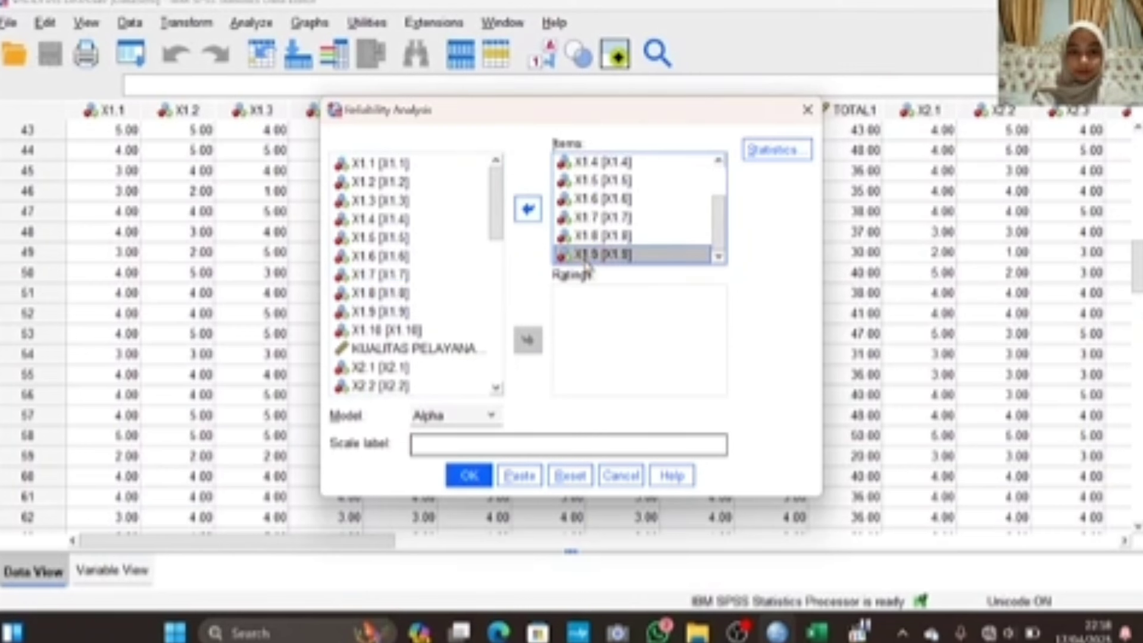
{"action": "left_click_drag", "start_coordinate": [434, 329], "coordinate": [591, 267]}
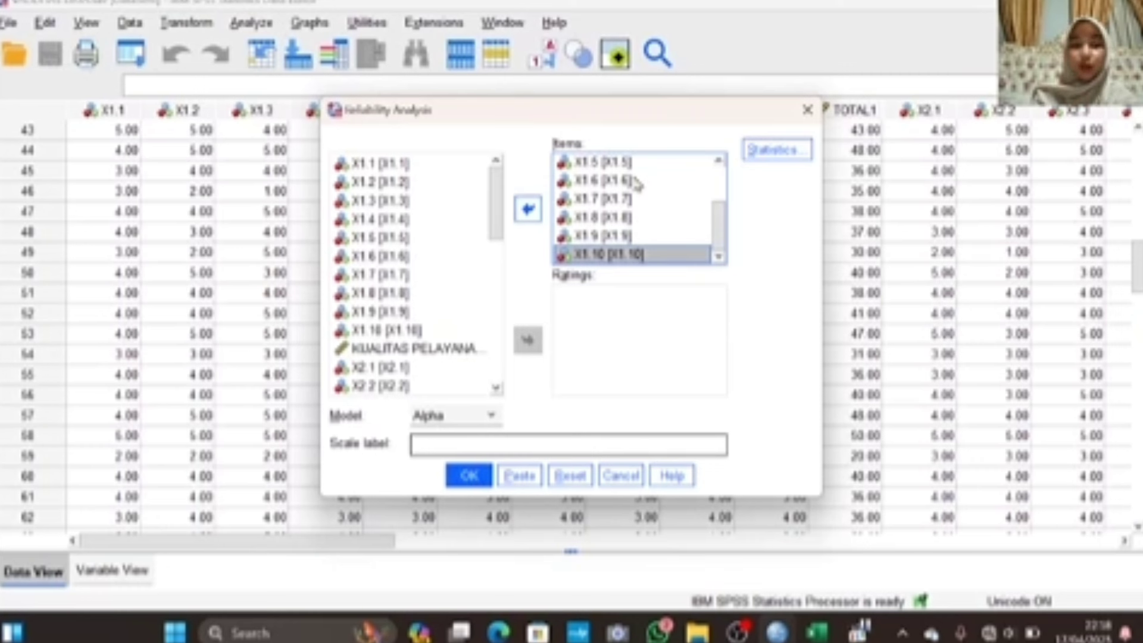
Choose the Alpha model and run the reliability analysis on the X1 items
{"action": "left_click", "coordinate": [471, 420]}
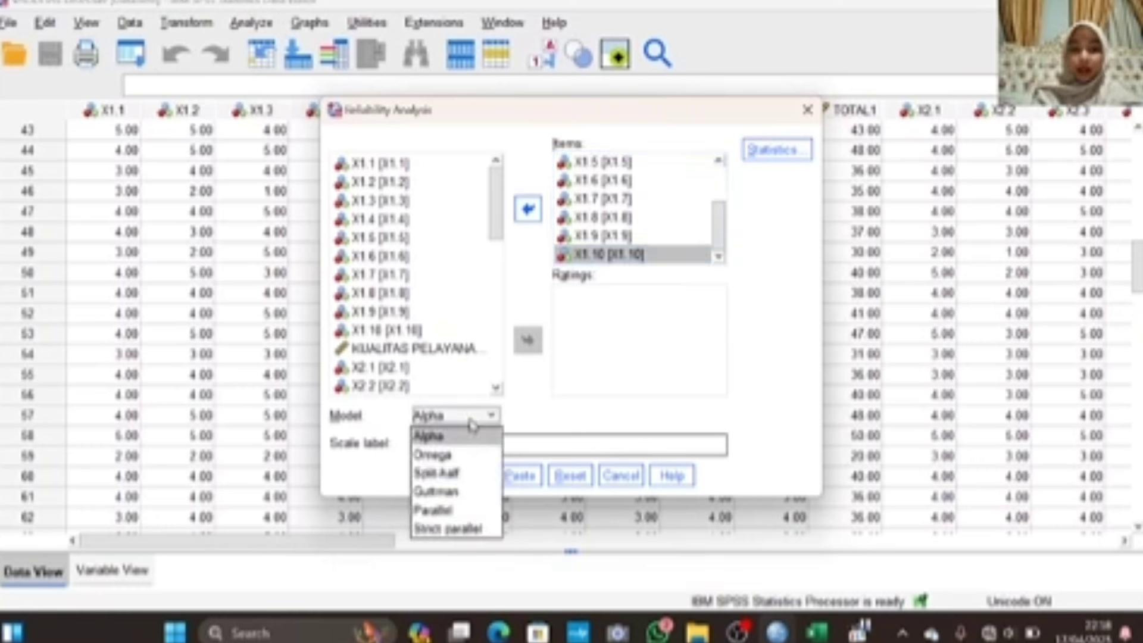
{"action": "left_click", "coordinate": [471, 439]}
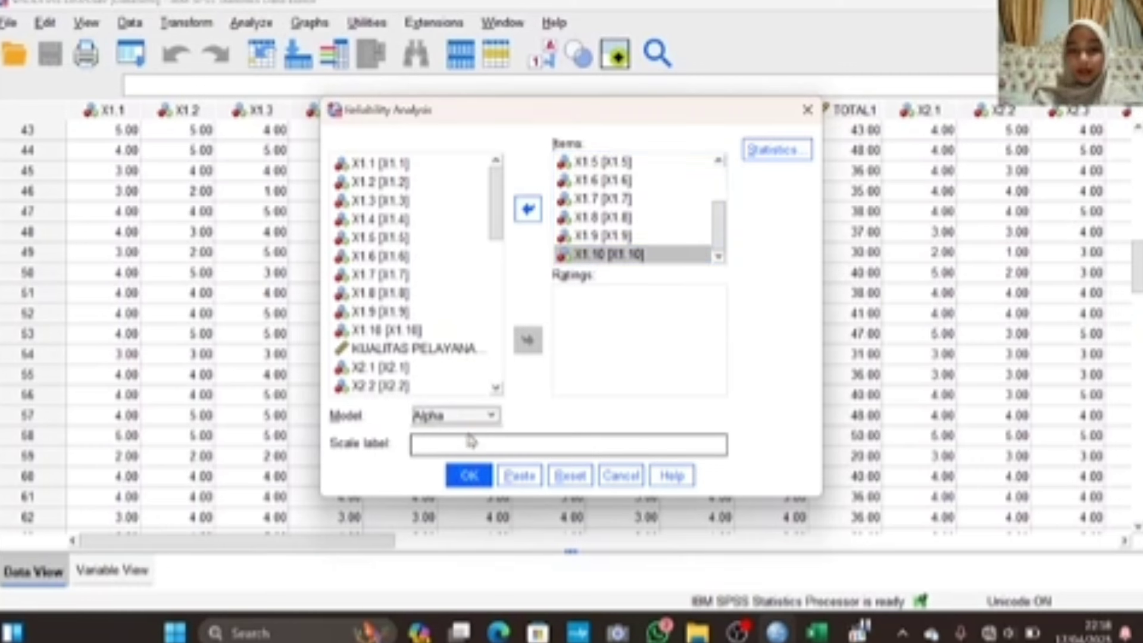
{"action": "left_click", "coordinate": [470, 476]}
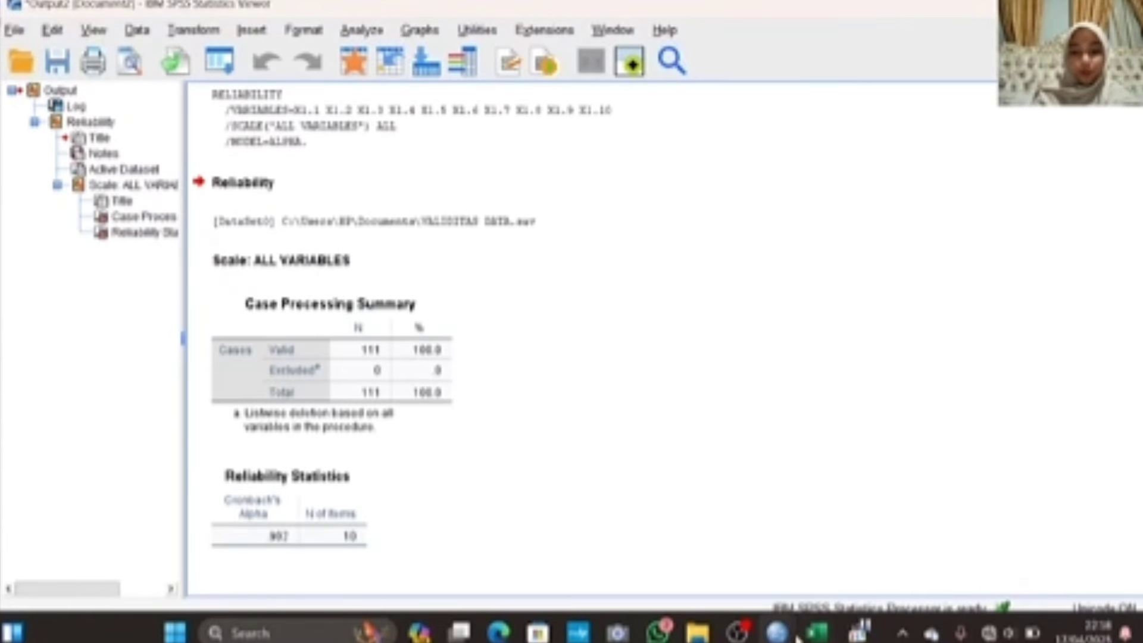
Return to the VALIDITAS DATA dataset, reopen the Reliability Analysis setup and clear the X1 items from it
{"action": "mouse_move", "coordinate": [859, 631]}
{"action": "left_click", "coordinate": [719, 534]}
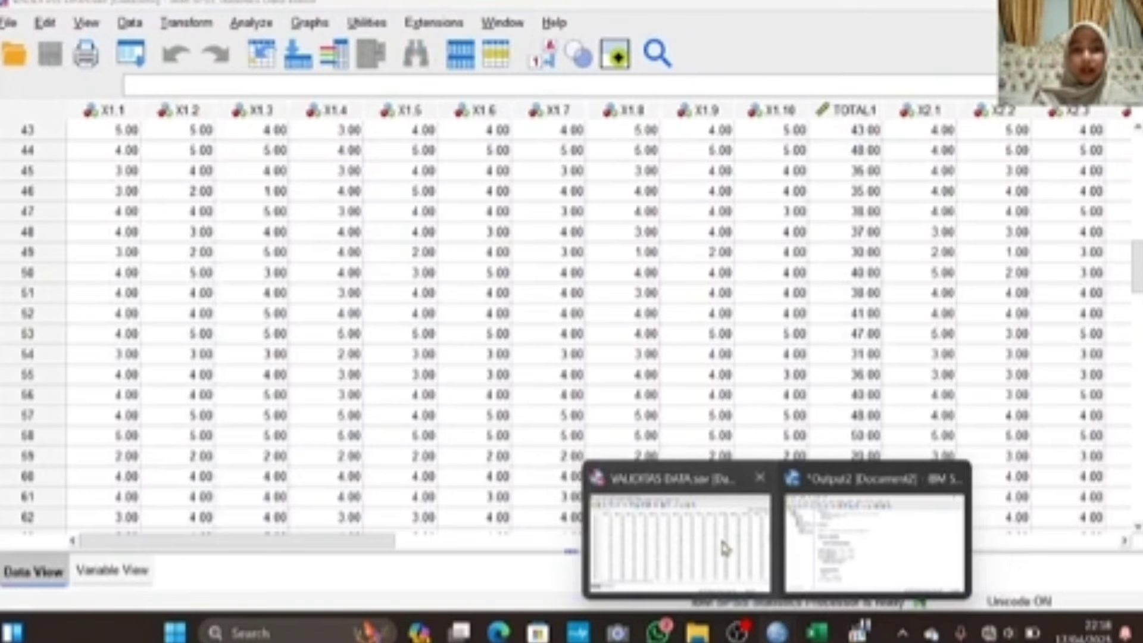
{"action": "left_click", "coordinate": [251, 23]}
{"action": "mouse_move", "coordinate": [331, 385]}
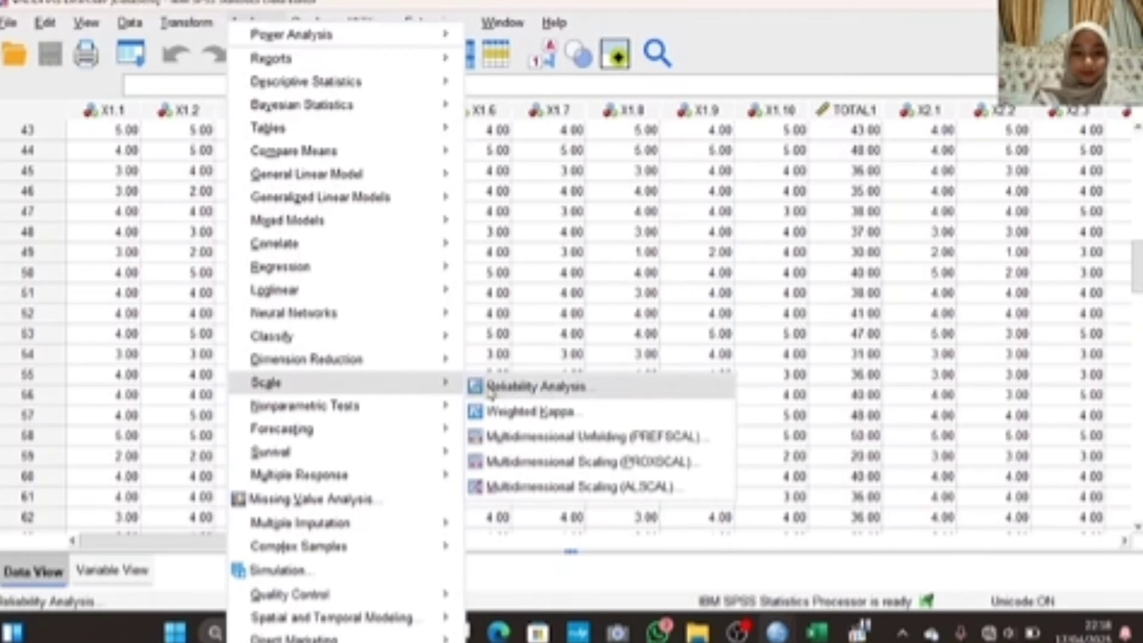
{"action": "left_click", "coordinate": [494, 388]}
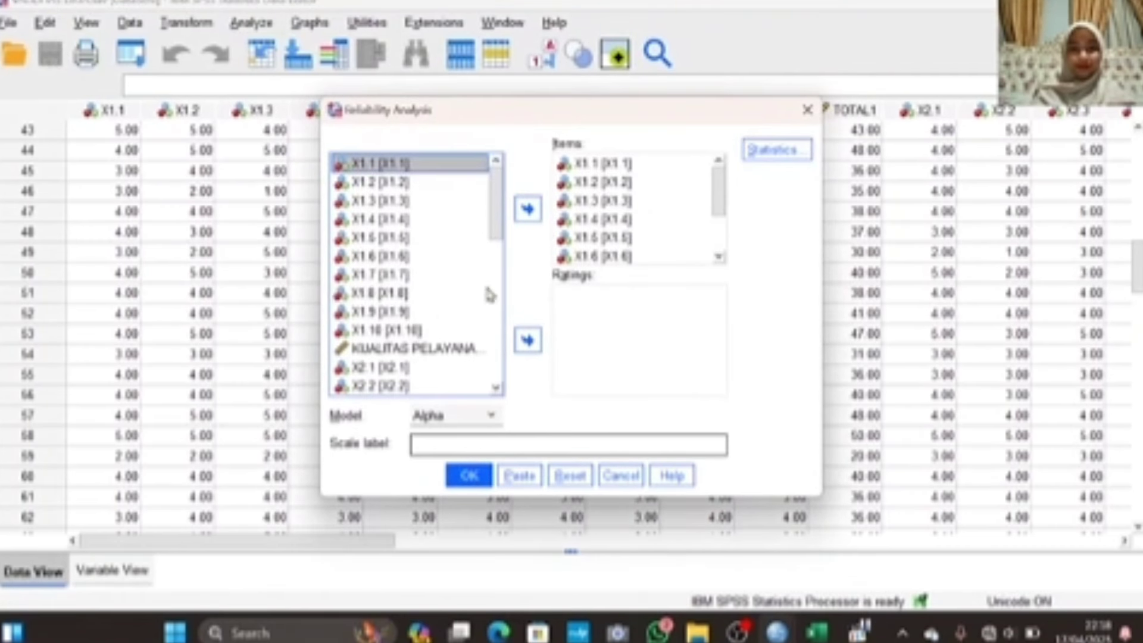
{"action": "left_click", "coordinate": [570, 475]}
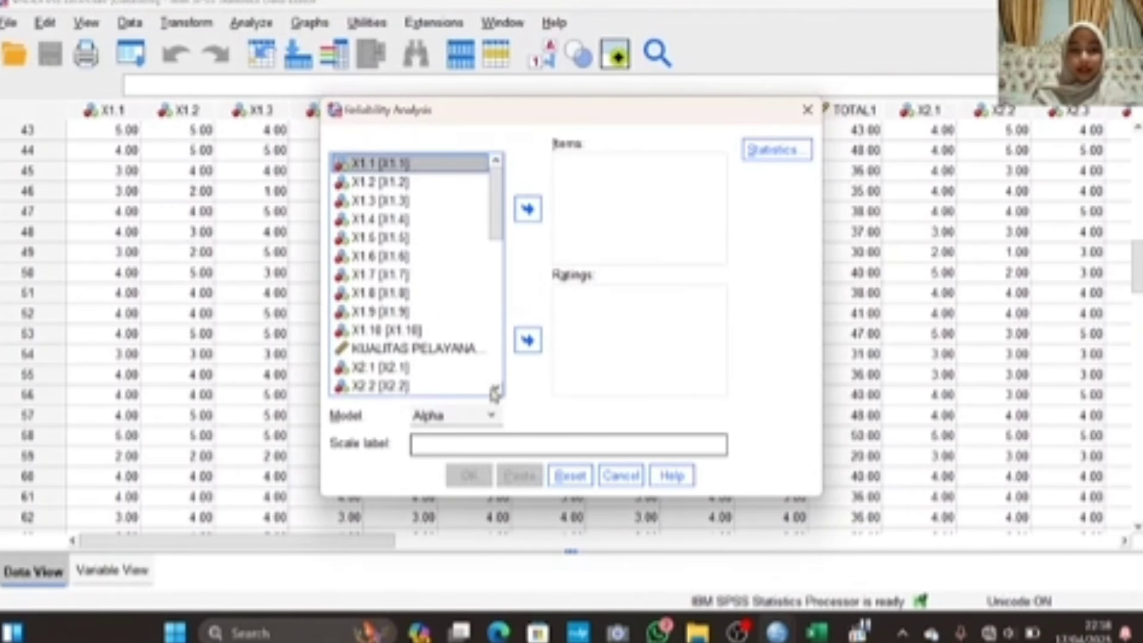
Add X2.1 through X2.6 as items and run the reliability analysis with the Alpha model
{"action": "scroll", "coordinate": [400, 240], "scroll_direction": "down", "scroll_amount": 2}
{"action": "left_click_drag", "start_coordinate": [377, 257], "coordinate": [575, 197]}
{"action": "left_click_drag", "start_coordinate": [396, 275], "coordinate": [574, 181]}
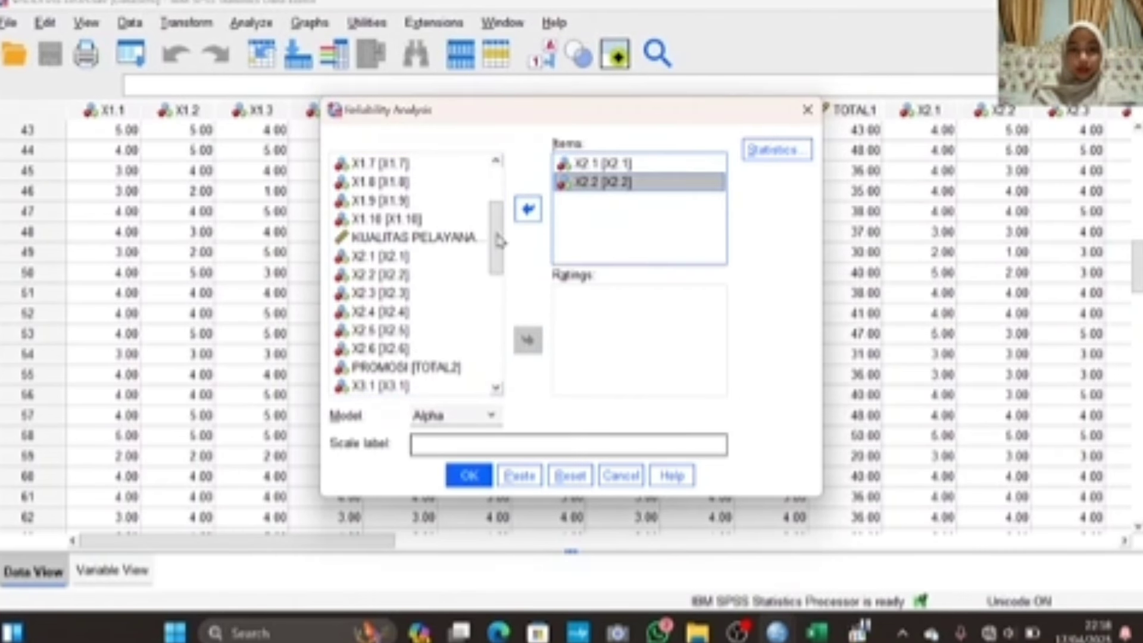
{"action": "left_click_drag", "start_coordinate": [381, 293], "coordinate": [595, 225]}
{"action": "left_click_drag", "start_coordinate": [399, 315], "coordinate": [580, 223]}
{"action": "left_click_drag", "start_coordinate": [394, 335], "coordinate": [569, 260]}
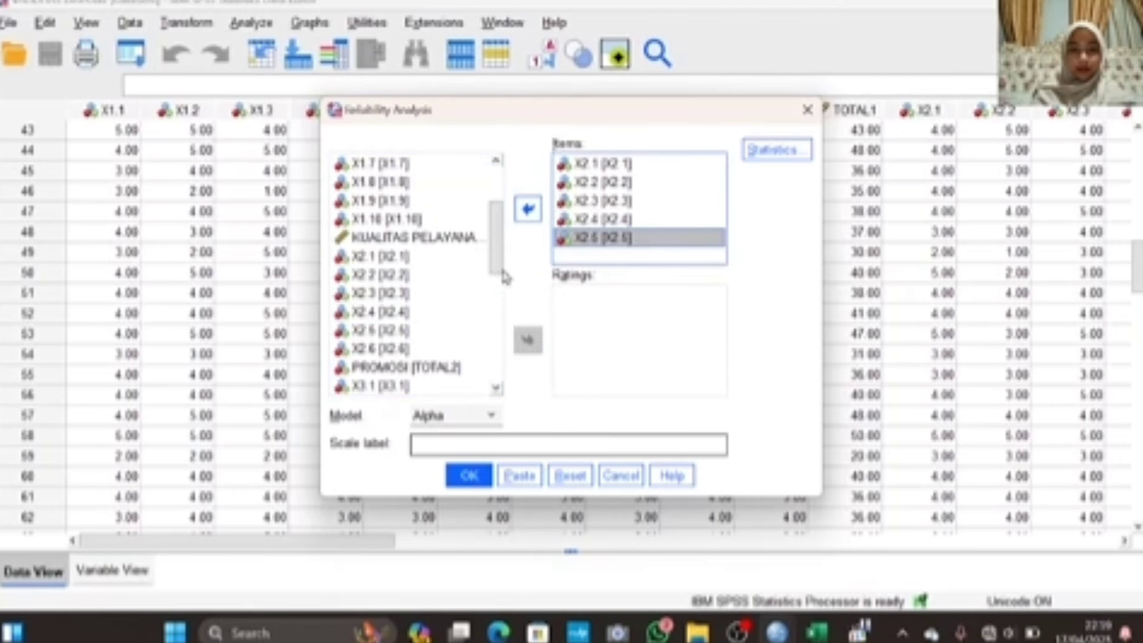
{"action": "left_click_drag", "start_coordinate": [404, 356], "coordinate": [591, 264]}
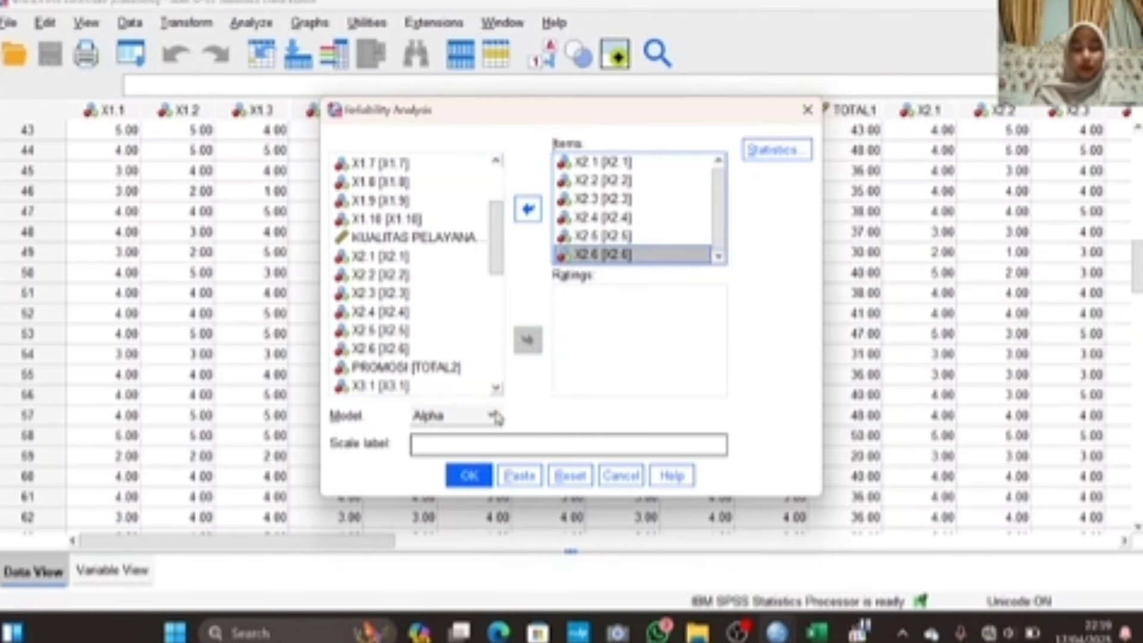
{"action": "left_click", "coordinate": [467, 475]}
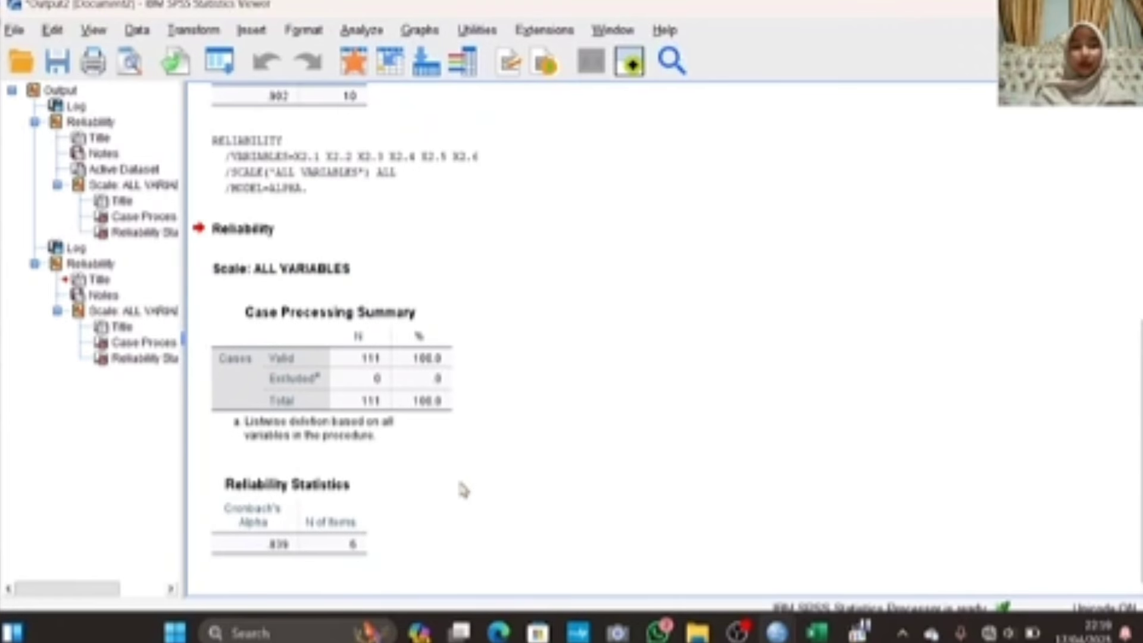
Go back to the dataset, reopen the Reliability Analysis setup and clear the X2 items from it
{"action": "mouse_move", "coordinate": [777, 632]}
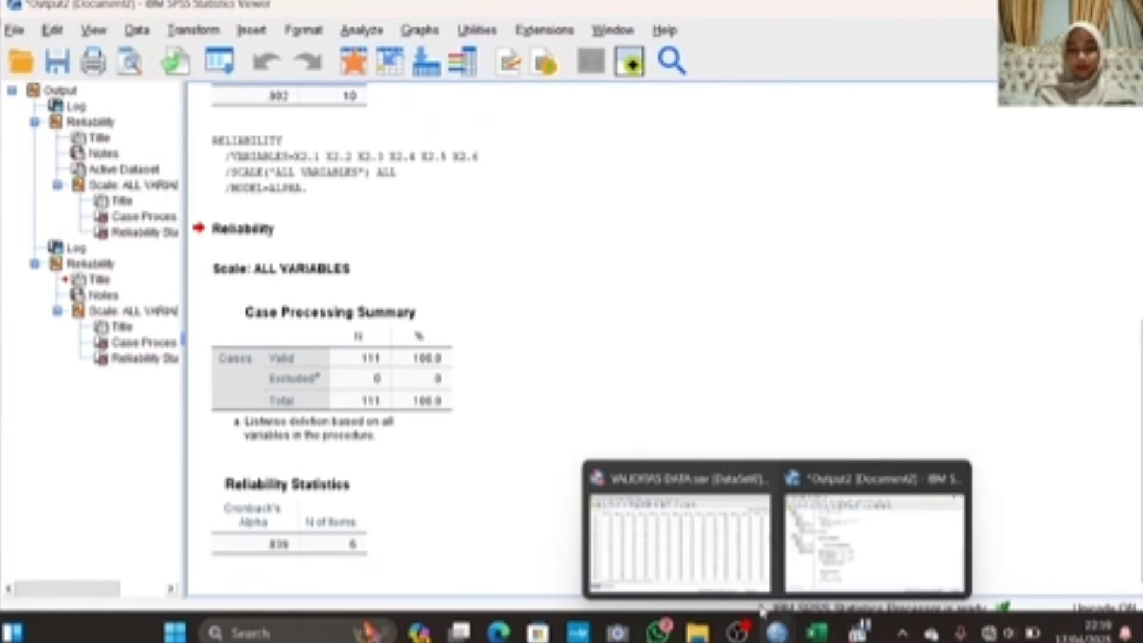
{"action": "left_click", "coordinate": [678, 523]}
{"action": "left_click", "coordinate": [251, 23]}
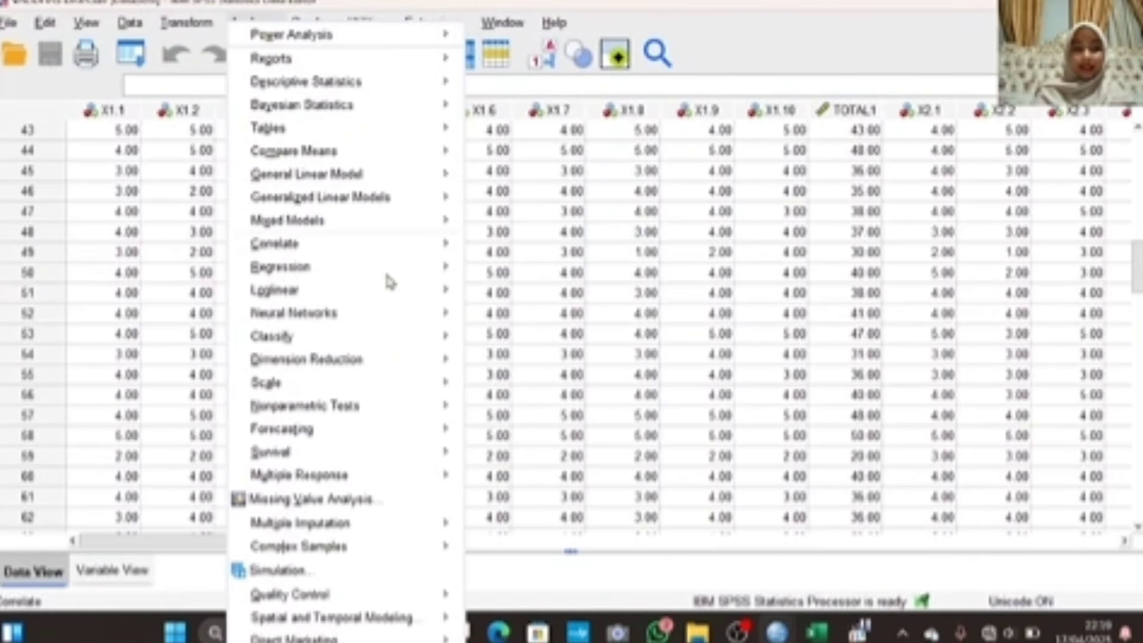
{"action": "mouse_move", "coordinate": [327, 384]}
{"action": "left_click", "coordinate": [531, 388]}
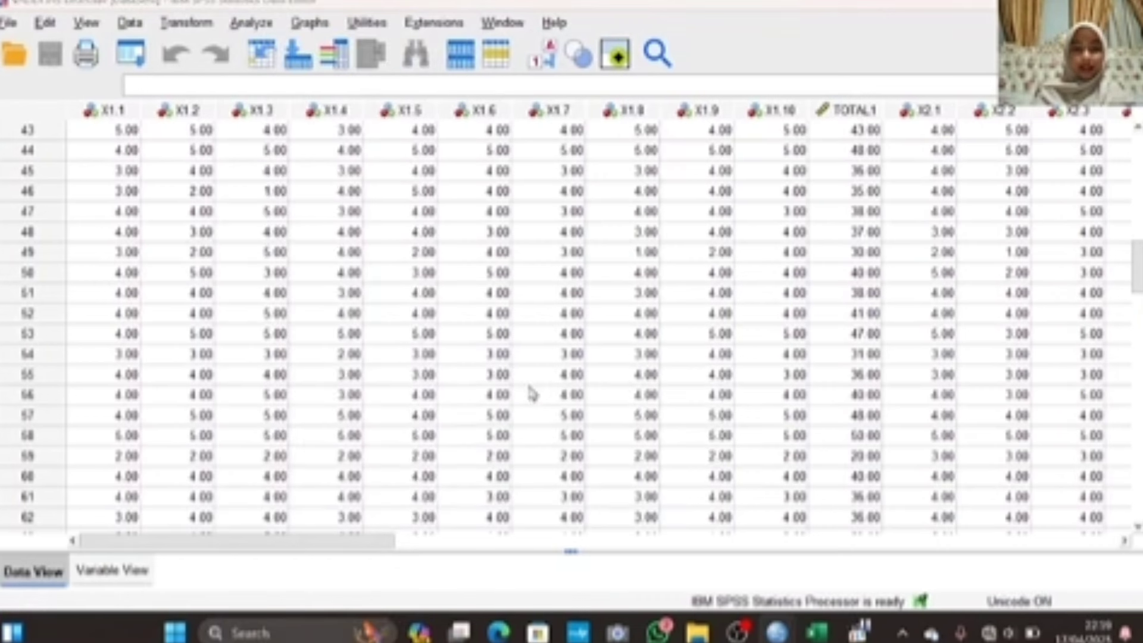
{"action": "left_click", "coordinate": [565, 476]}
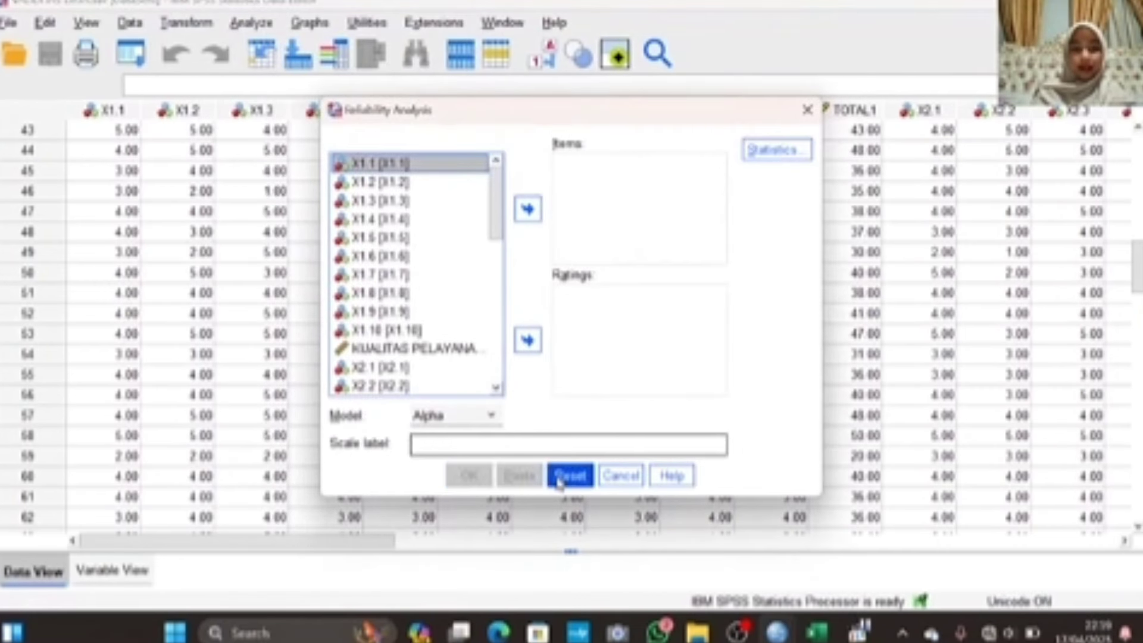
Add X3.1 through X3.8 as items, run the Alpha reliability analysis and view its output
{"action": "scroll", "coordinate": [494, 390], "scroll_direction": "down", "scroll_amount": 4}
{"action": "left_click", "coordinate": [494, 388]}
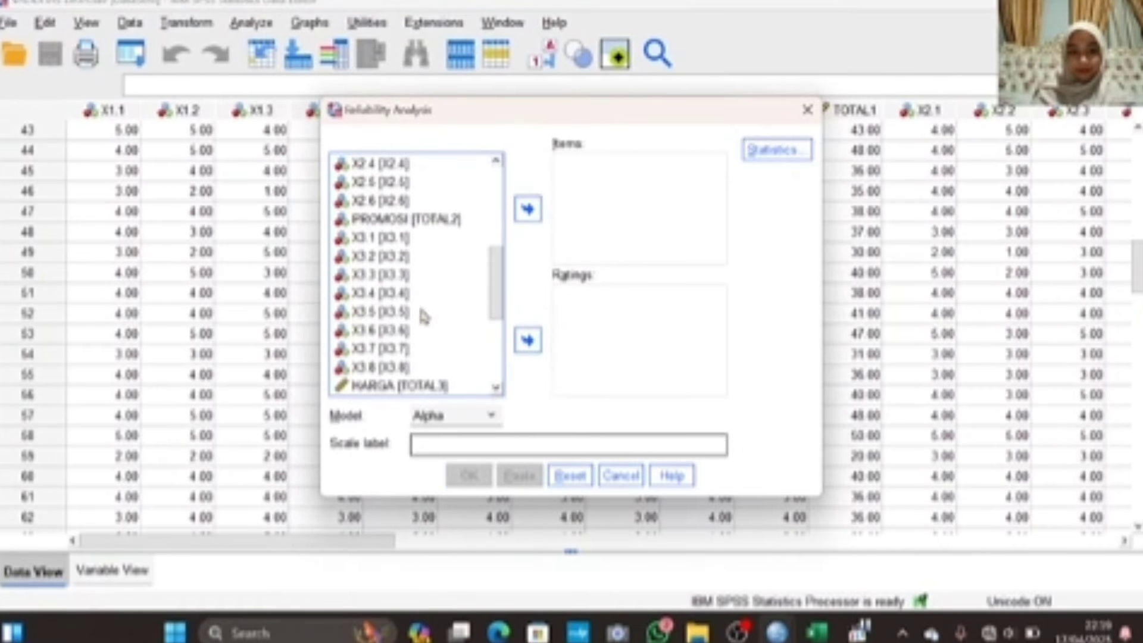
{"action": "left_click_drag", "start_coordinate": [378, 238], "coordinate": [586, 178]}
{"action": "left_click_drag", "start_coordinate": [381, 256], "coordinate": [588, 206]}
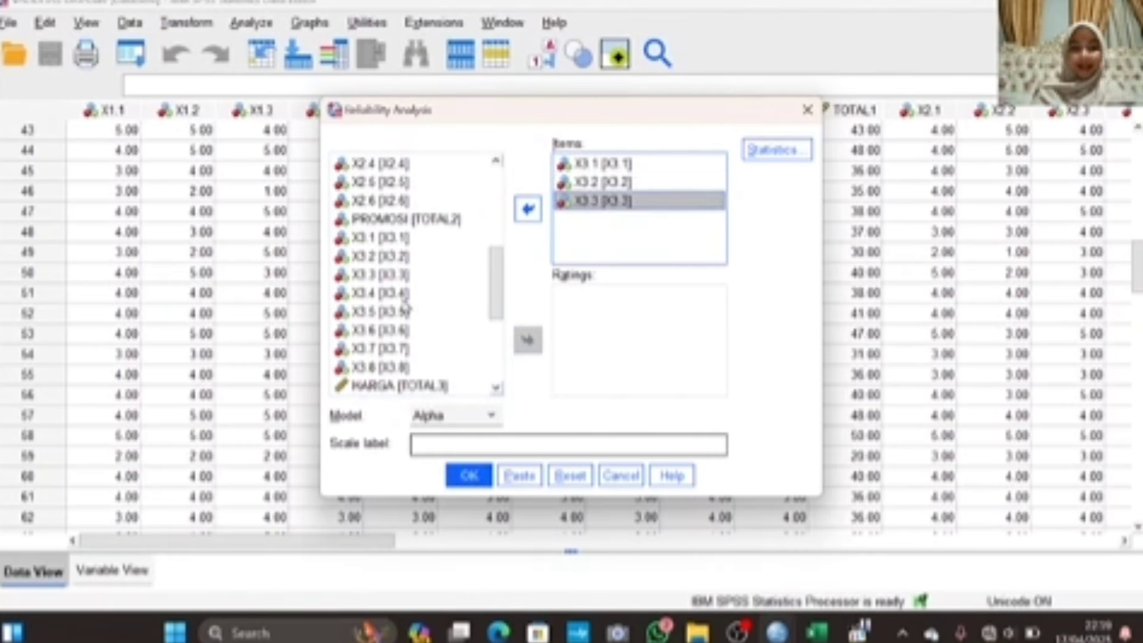
{"action": "left_click_drag", "start_coordinate": [403, 295], "coordinate": [586, 229]}
{"action": "left_click_drag", "start_coordinate": [393, 312], "coordinate": [580, 253]}
{"action": "left_click_drag", "start_coordinate": [387, 331], "coordinate": [602, 252]}
{"action": "left_click_drag", "start_coordinate": [411, 350], "coordinate": [601, 262]}
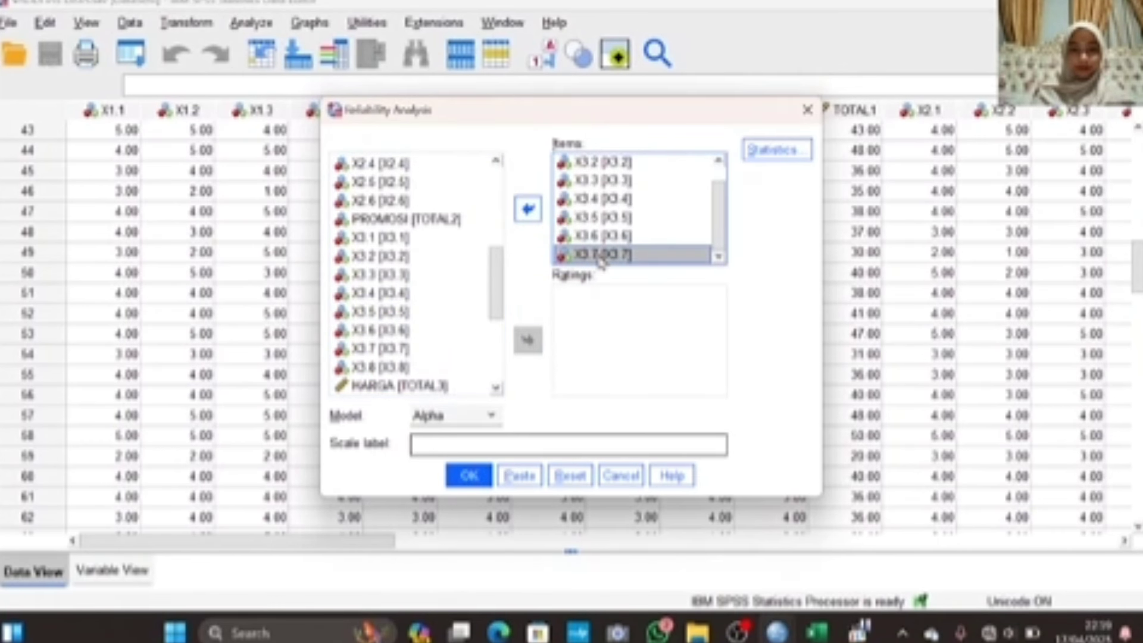
{"action": "left_click_drag", "start_coordinate": [407, 371], "coordinate": [586, 263]}
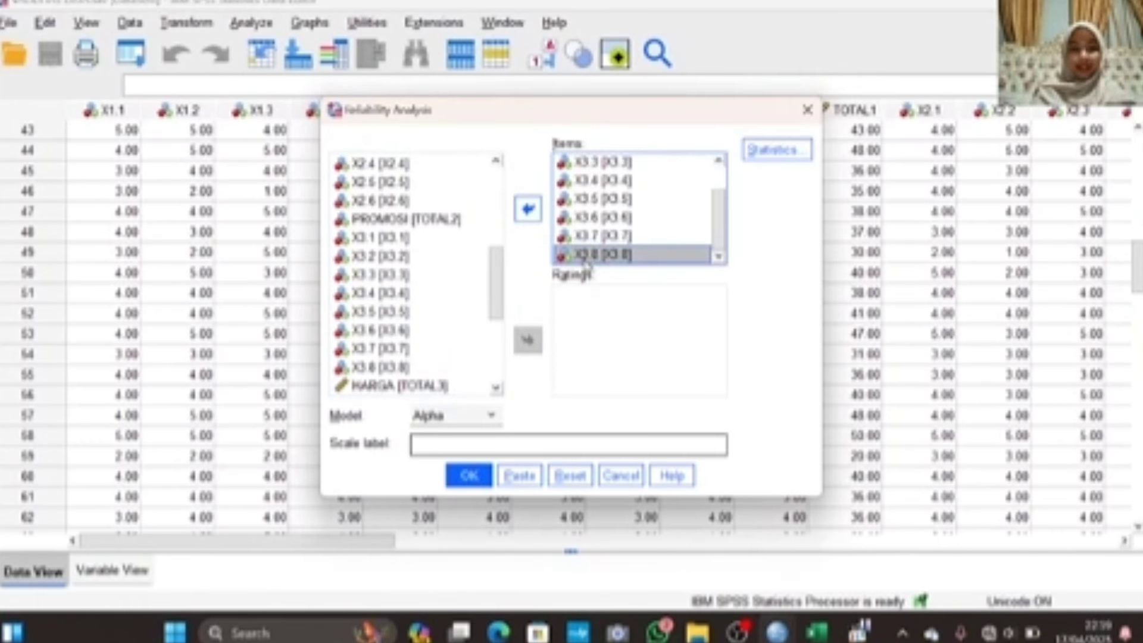
{"action": "left_click", "coordinate": [469, 475]}
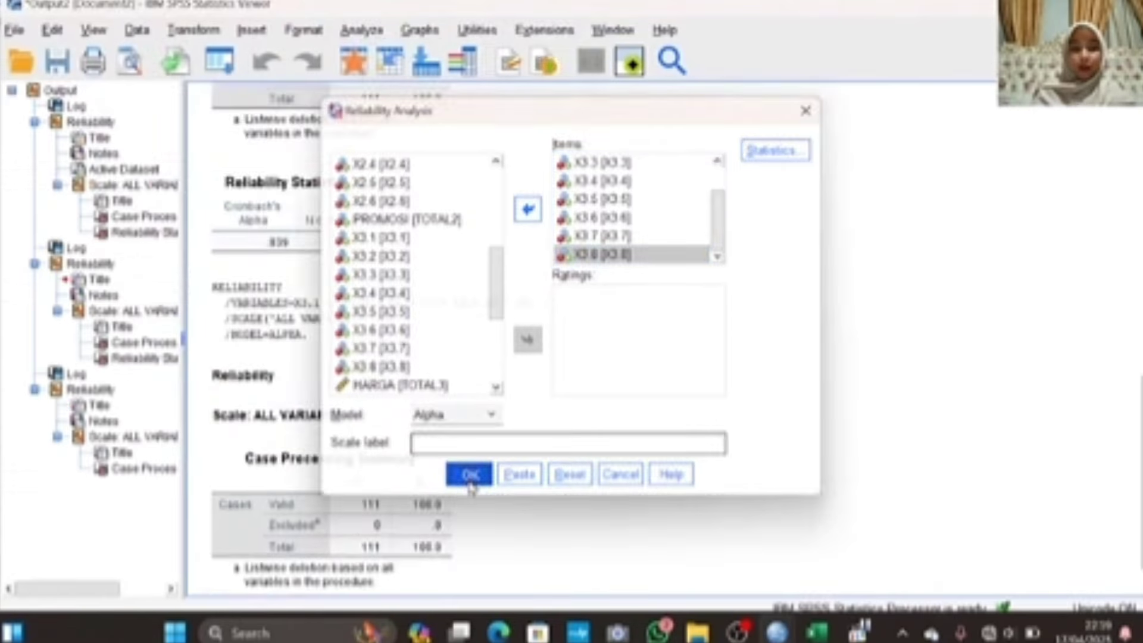
{"action": "scroll", "coordinate": [475, 466], "scroll_direction": "up", "scroll_amount": 10}
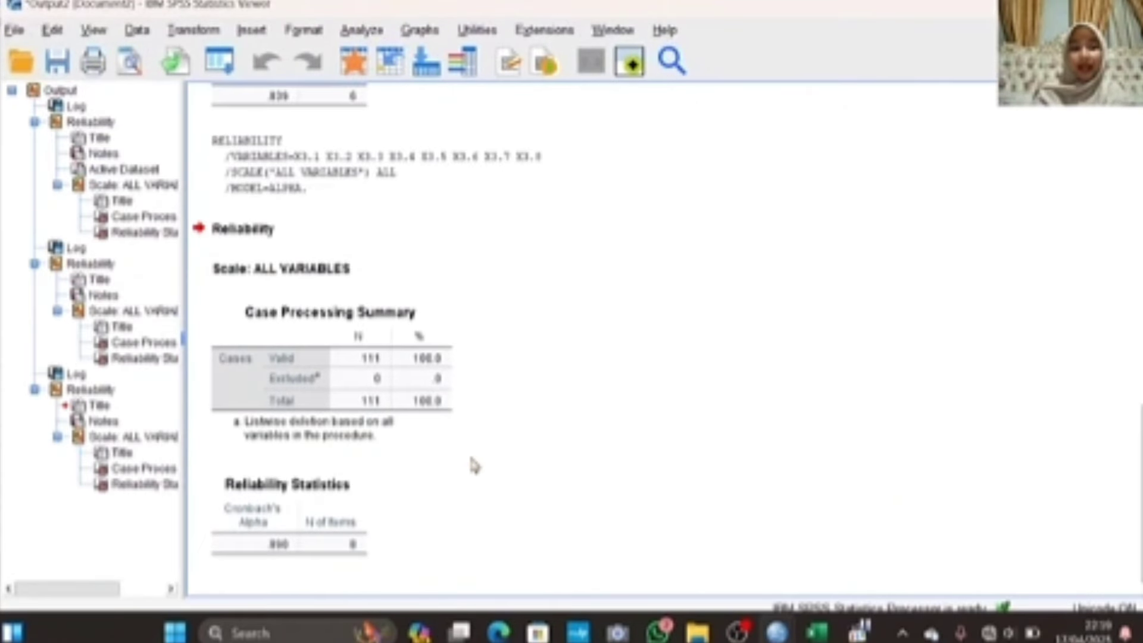
{"action": "scroll", "coordinate": [473, 464], "scroll_direction": "down", "scroll_amount": 10}
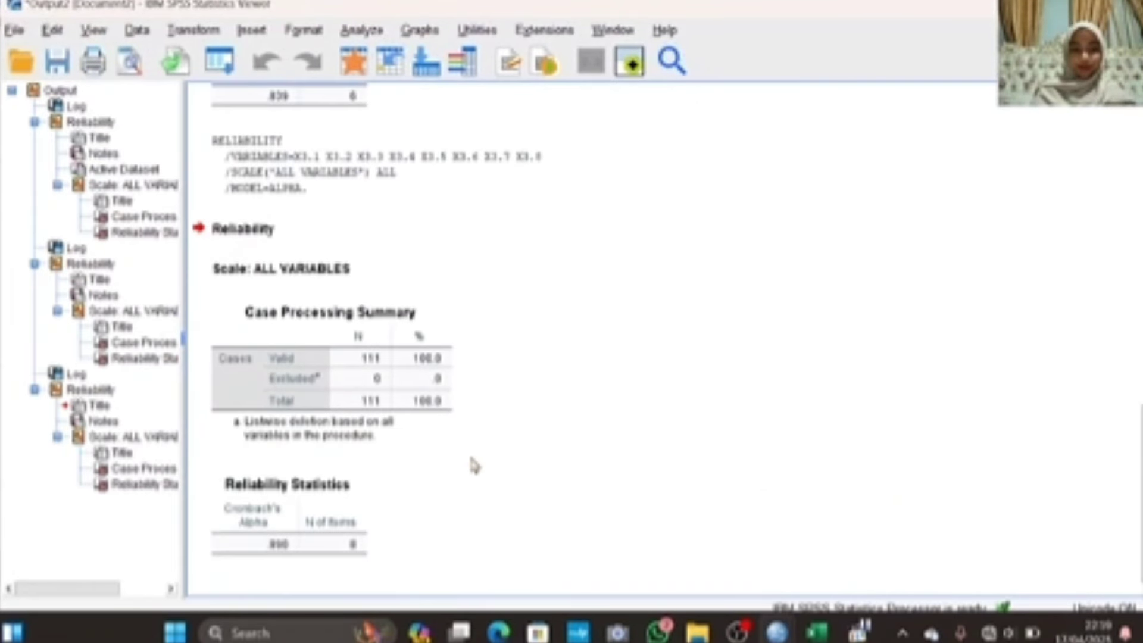
Return to the dataset, reopen the Reliability Analysis setup and clear the X3 items from it
{"action": "mouse_move", "coordinate": [776, 632]}
{"action": "left_click", "coordinate": [710, 515]}
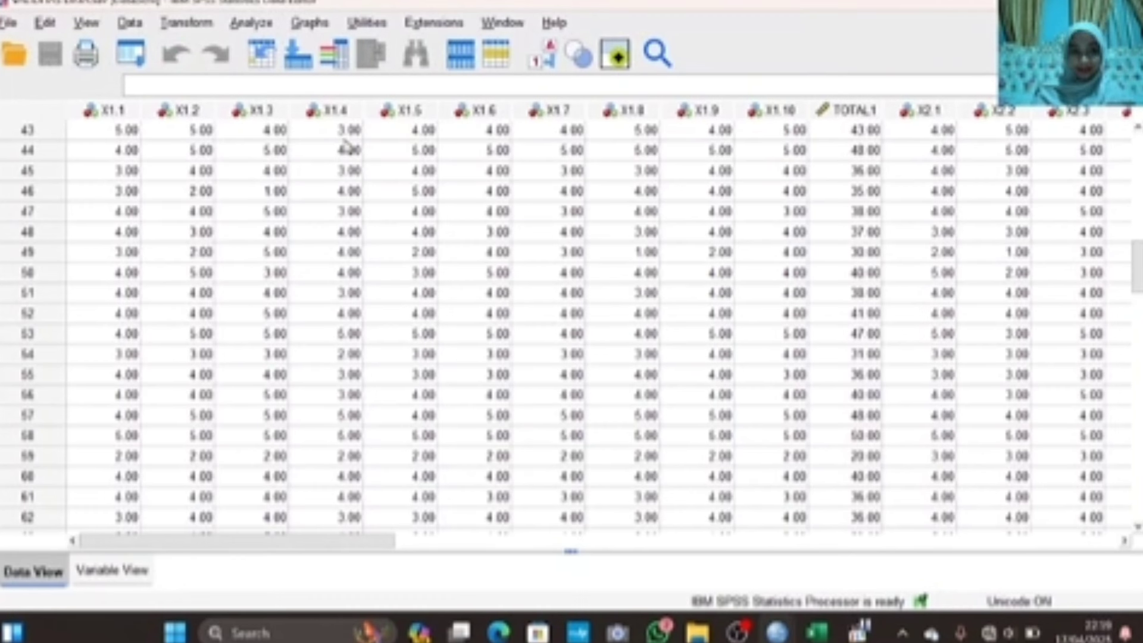
{"action": "left_click", "coordinate": [251, 23]}
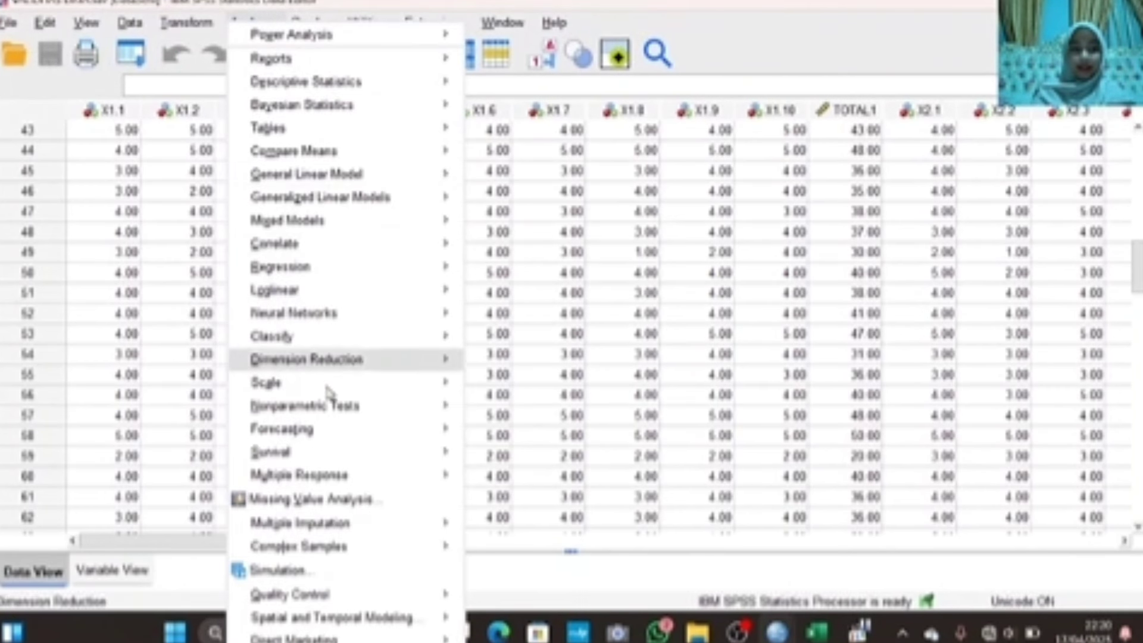
{"action": "mouse_move", "coordinate": [380, 391]}
{"action": "left_click", "coordinate": [483, 386]}
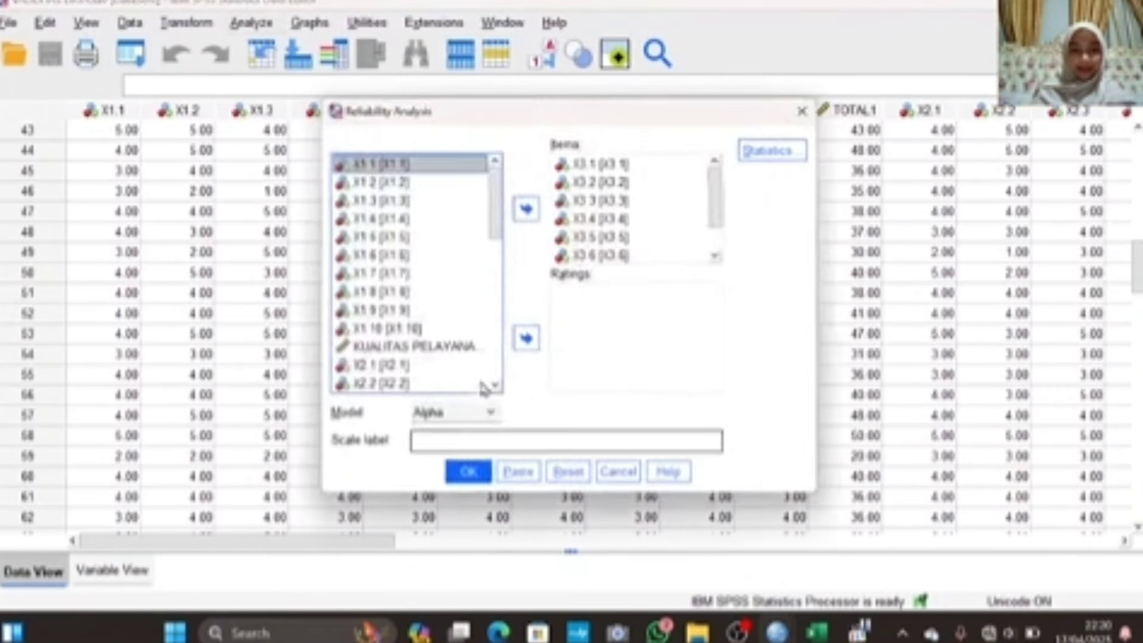
{"action": "scroll", "coordinate": [483, 380], "scroll_direction": "down", "scroll_amount": 9}
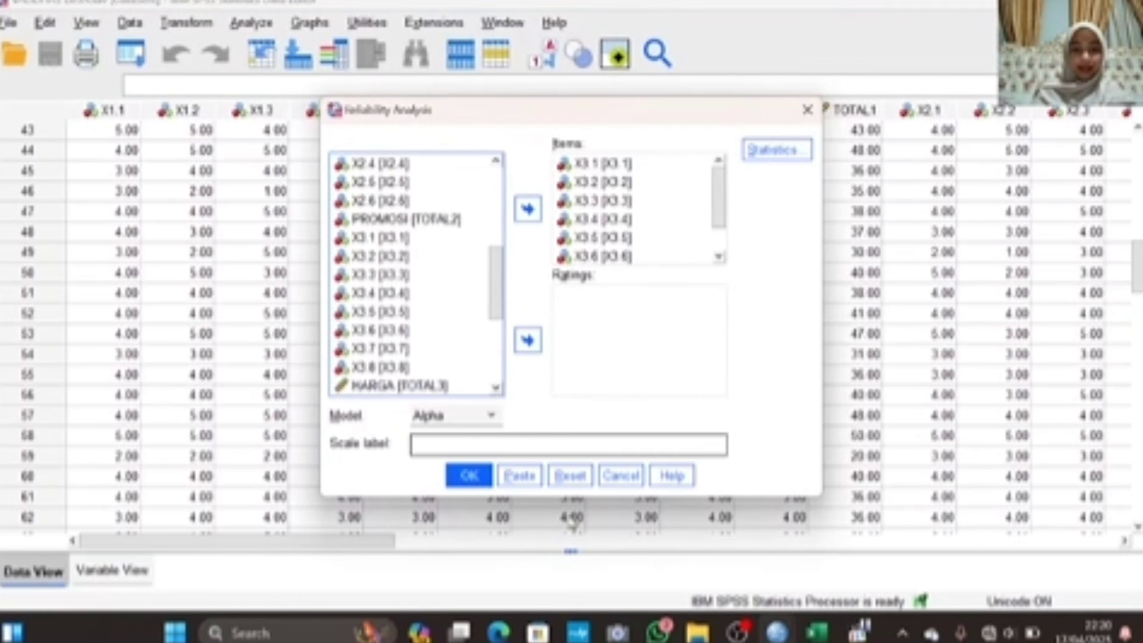
{"action": "left_click", "coordinate": [568, 479]}
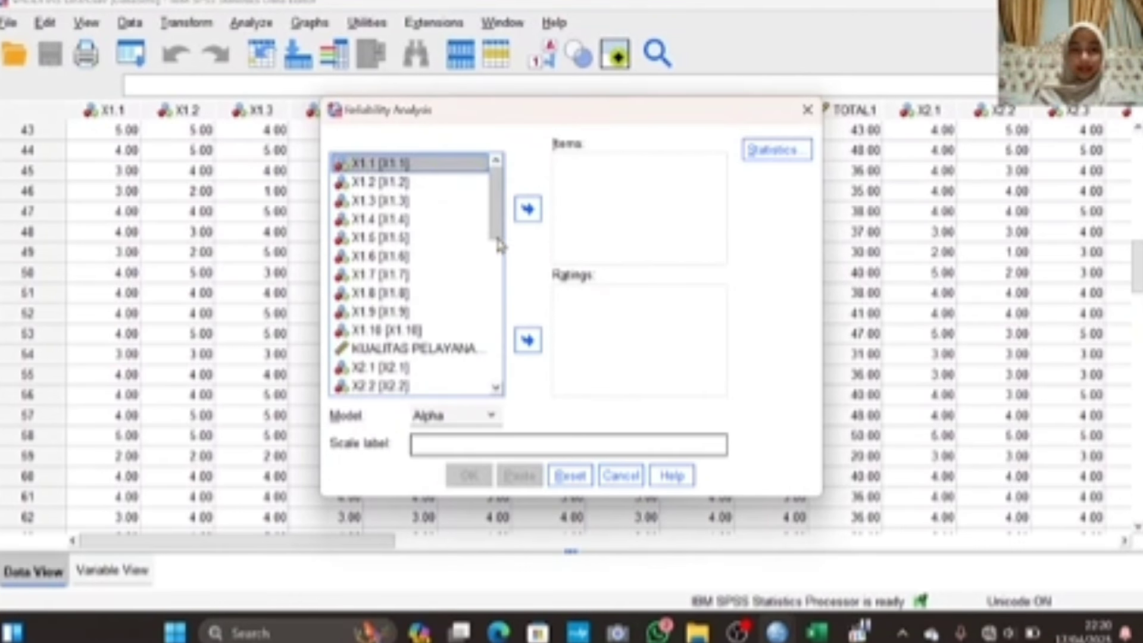
Add Y.1 through Y.10 as the items of the reliability analysis
{"action": "left_click_drag", "start_coordinate": [496, 208], "coordinate": [480, 437]}
{"action": "left_click_drag", "start_coordinate": [372, 202], "coordinate": [601, 176]}
{"action": "left_click_drag", "start_coordinate": [384, 220], "coordinate": [585, 222]}
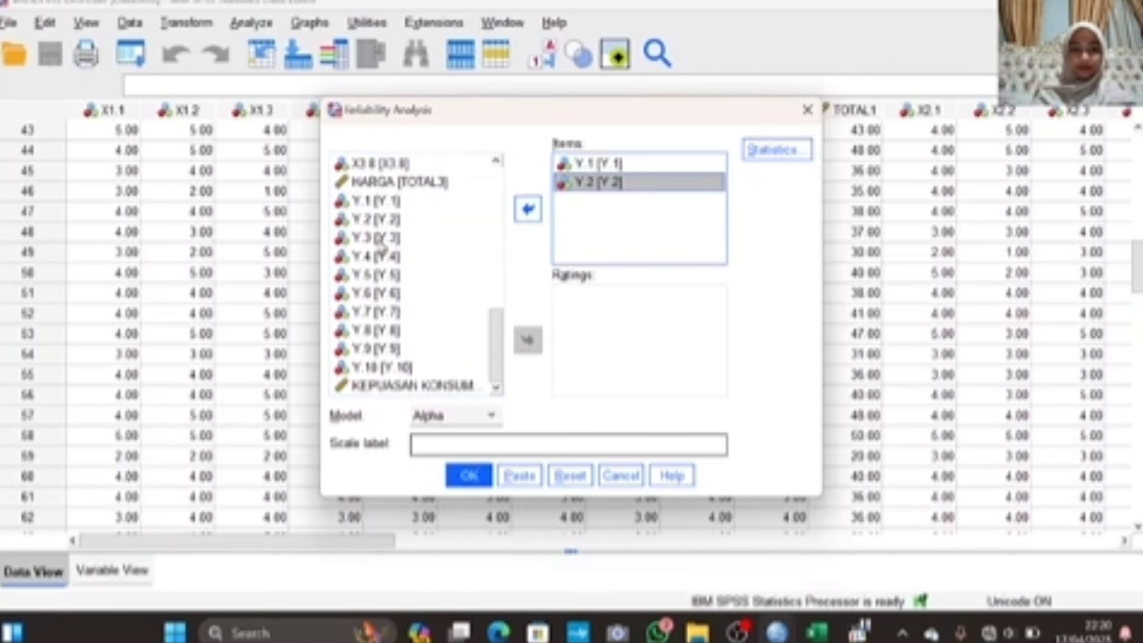
{"action": "left_click_drag", "start_coordinate": [381, 238], "coordinate": [580, 228]}
{"action": "left_click_drag", "start_coordinate": [395, 261], "coordinate": [574, 234]}
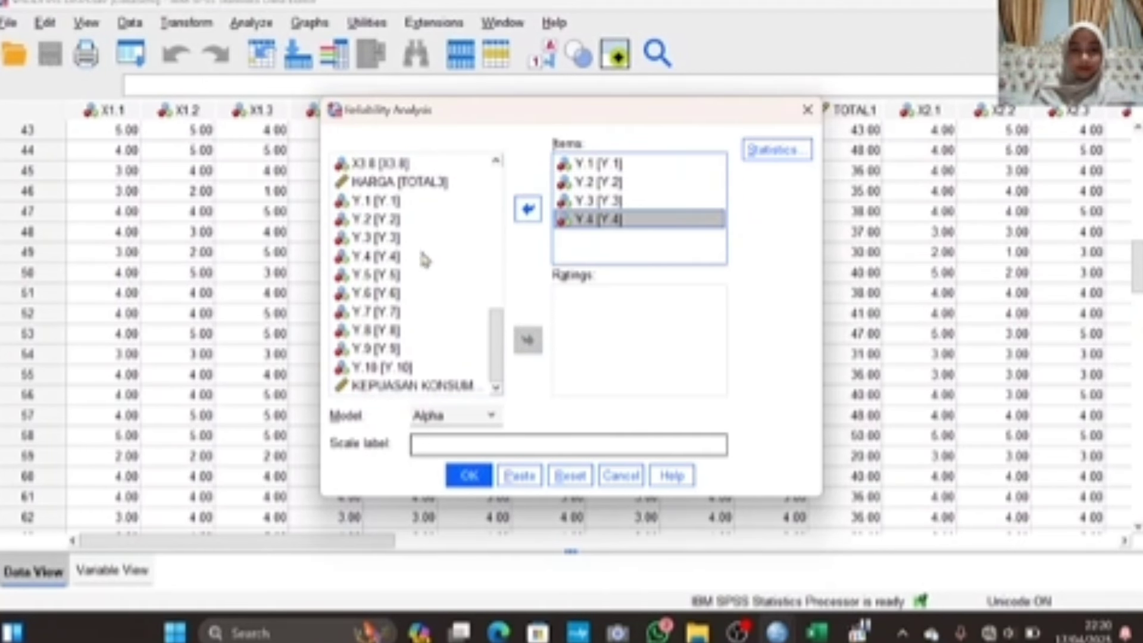
{"action": "left_click_drag", "start_coordinate": [391, 275], "coordinate": [580, 238]}
{"action": "left_click_drag", "start_coordinate": [401, 298], "coordinate": [581, 254]}
{"action": "left_click_drag", "start_coordinate": [389, 315], "coordinate": [584, 275]}
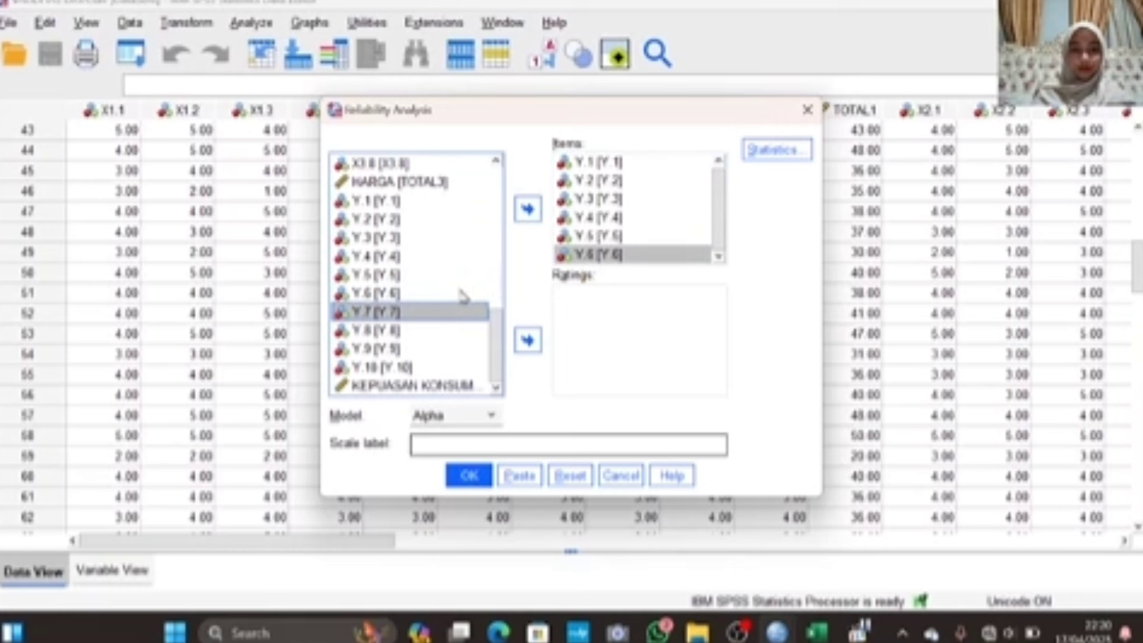
{"action": "left_click_drag", "start_coordinate": [427, 317], "coordinate": [612, 262]}
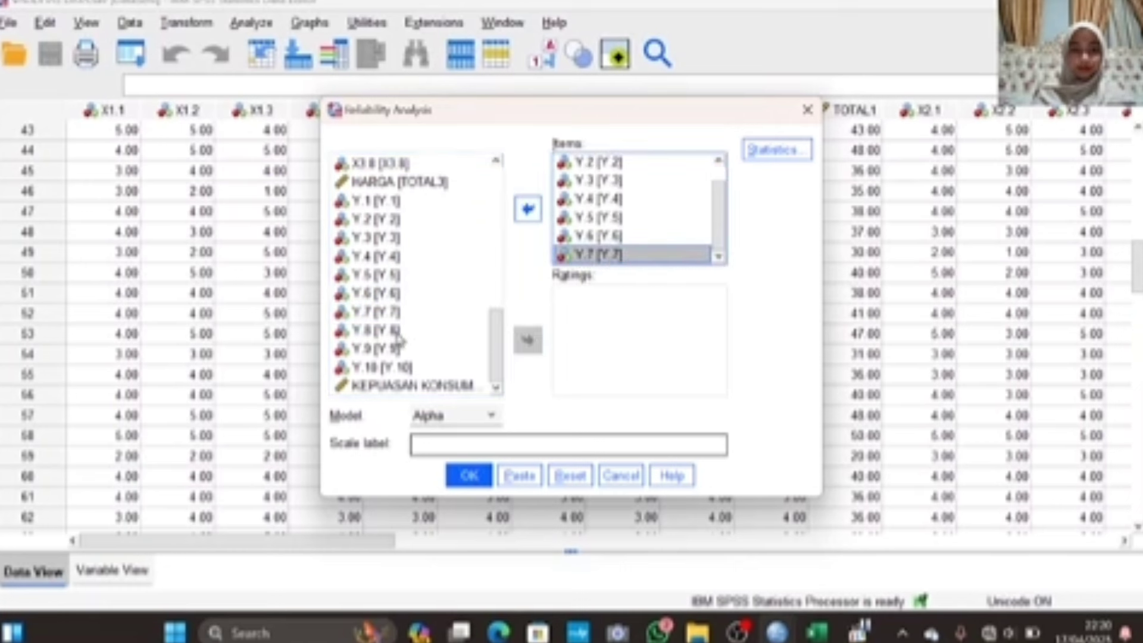
{"action": "left_click_drag", "start_coordinate": [411, 333], "coordinate": [589, 271]}
{"action": "left_click_drag", "start_coordinate": [395, 348], "coordinate": [607, 262]}
{"action": "left_click_drag", "start_coordinate": [400, 369], "coordinate": [633, 257]}
Reorder the items so Y.10 follows Y.9, and run the Alpha reliability analysis
{"action": "scroll", "coordinate": [674, 256], "scroll_direction": "down", "scroll_amount": 1}
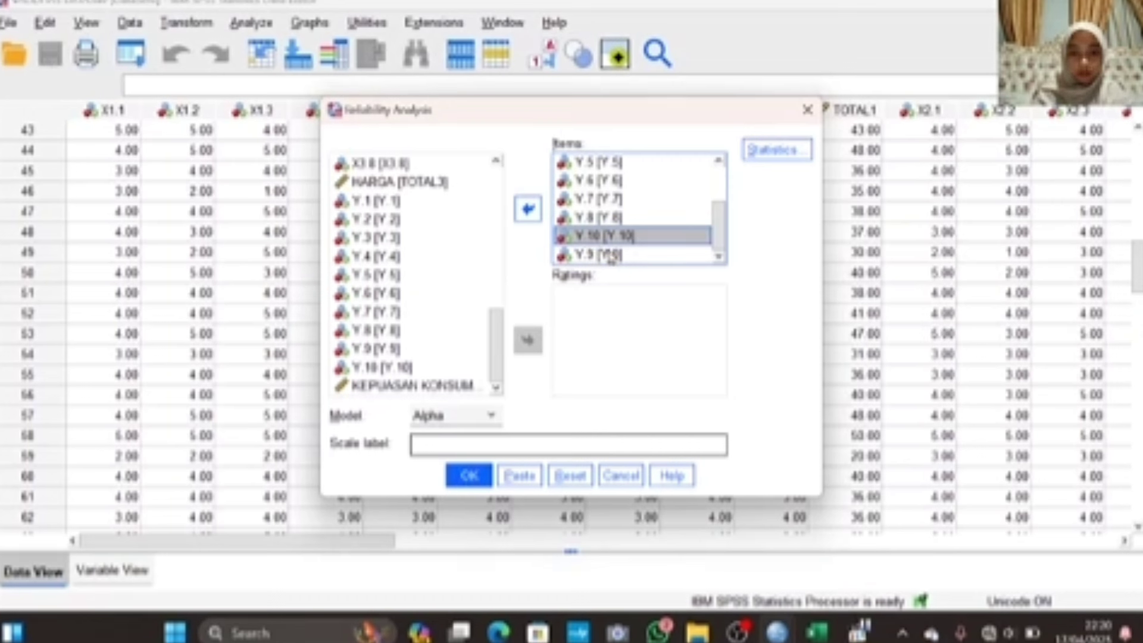
{"action": "left_click_drag", "start_coordinate": [611, 260], "coordinate": [610, 235]}
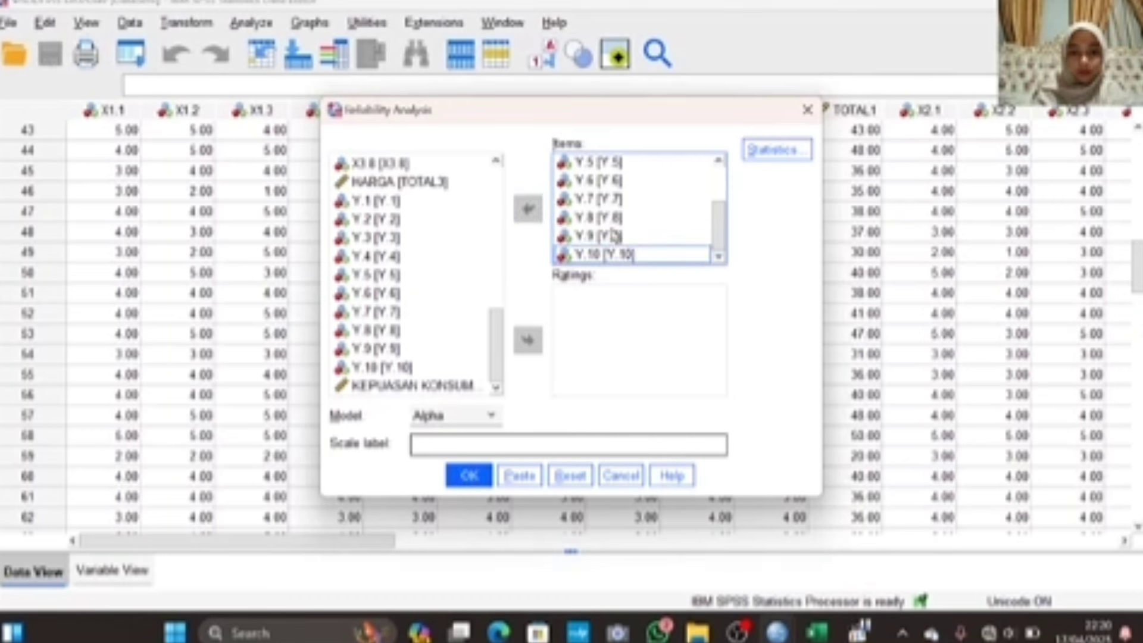
{"action": "left_click", "coordinate": [472, 475]}
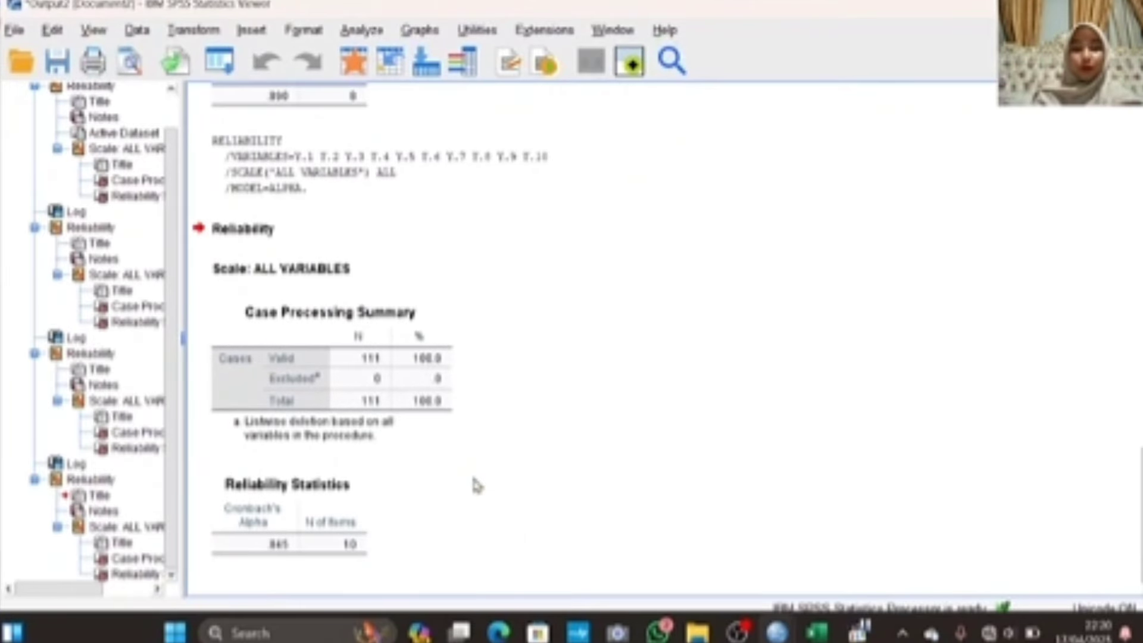
Review the reliability results of all item groups and save the output as RELIABILITY CR
{"action": "scroll", "coordinate": [474, 479], "scroll_direction": "up", "scroll_amount": 10}
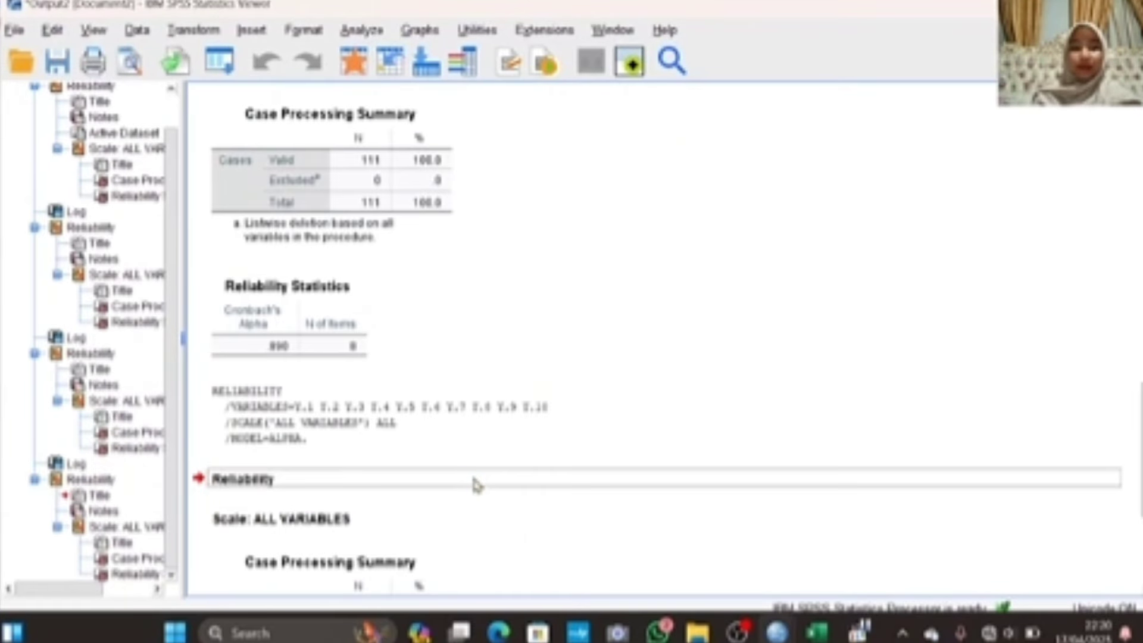
{"action": "scroll", "coordinate": [476, 485], "scroll_direction": "up", "scroll_amount": 12}
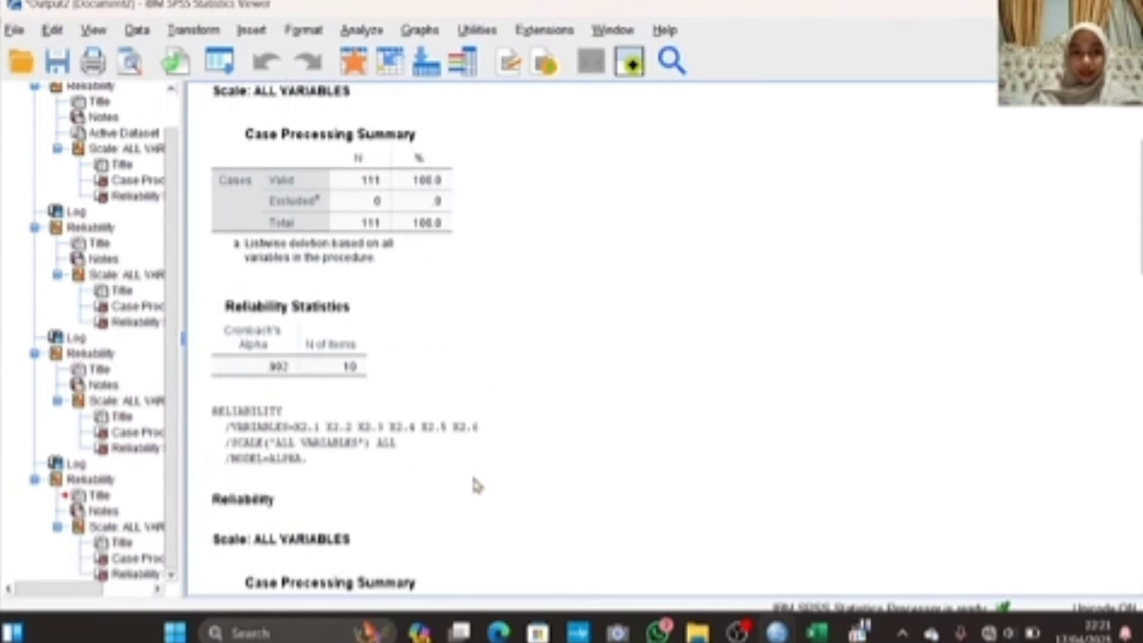
{"action": "scroll", "coordinate": [476, 485], "scroll_direction": "up", "scroll_amount": 12}
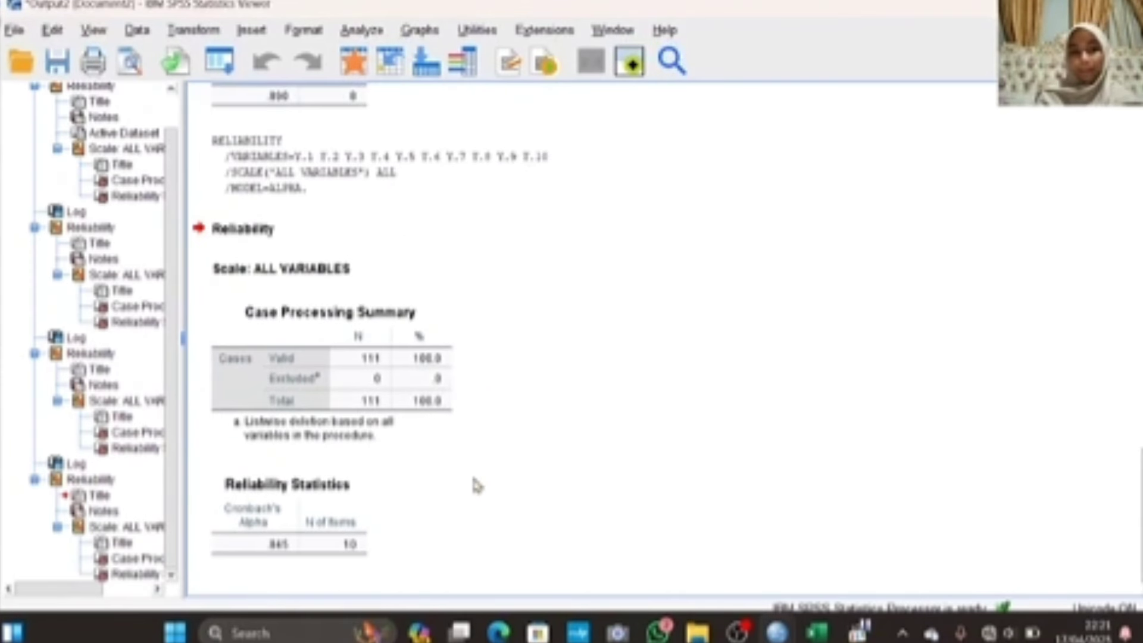
{"action": "scroll", "coordinate": [477, 483], "scroll_direction": "down", "scroll_amount": 6}
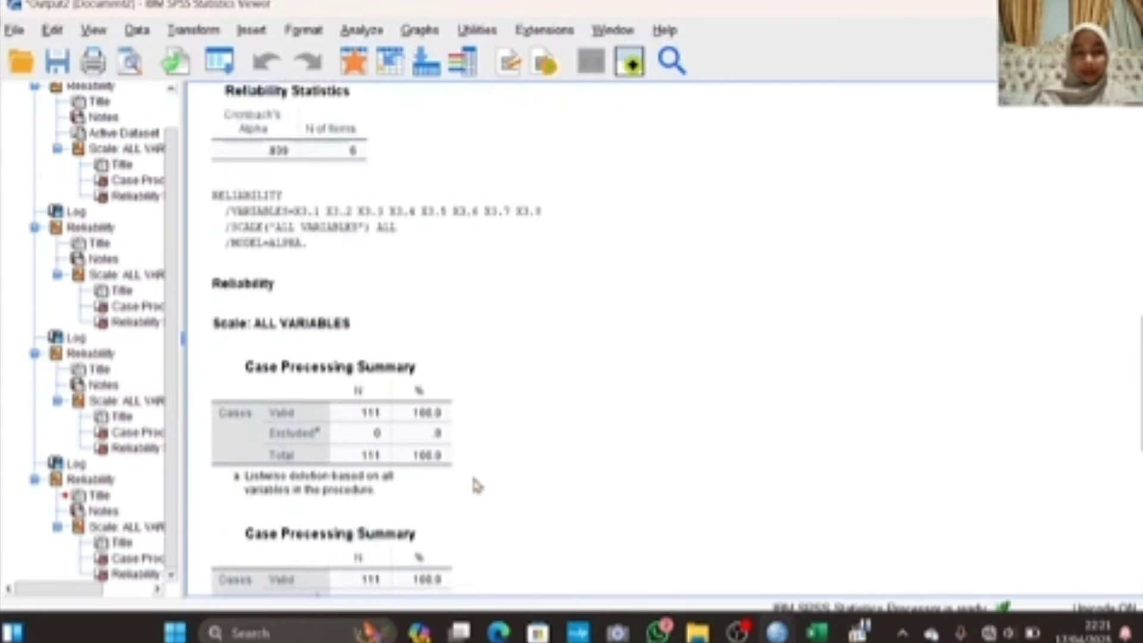
{"action": "left_click", "coordinate": [44, 68]}
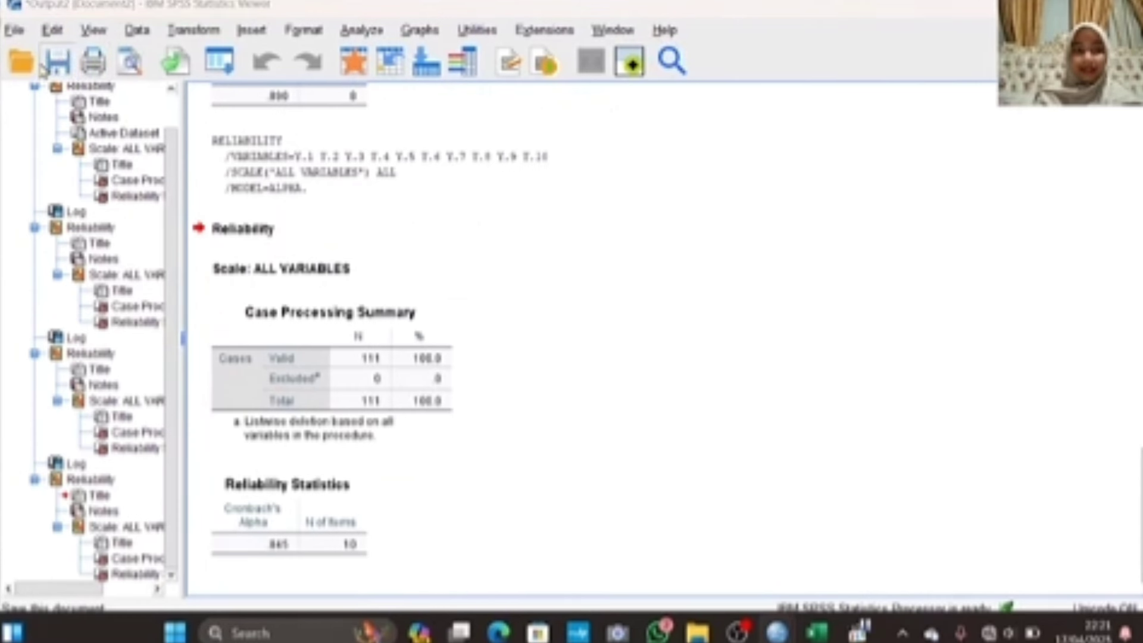
{"action": "type", "text": "RELIABILITY CR"}
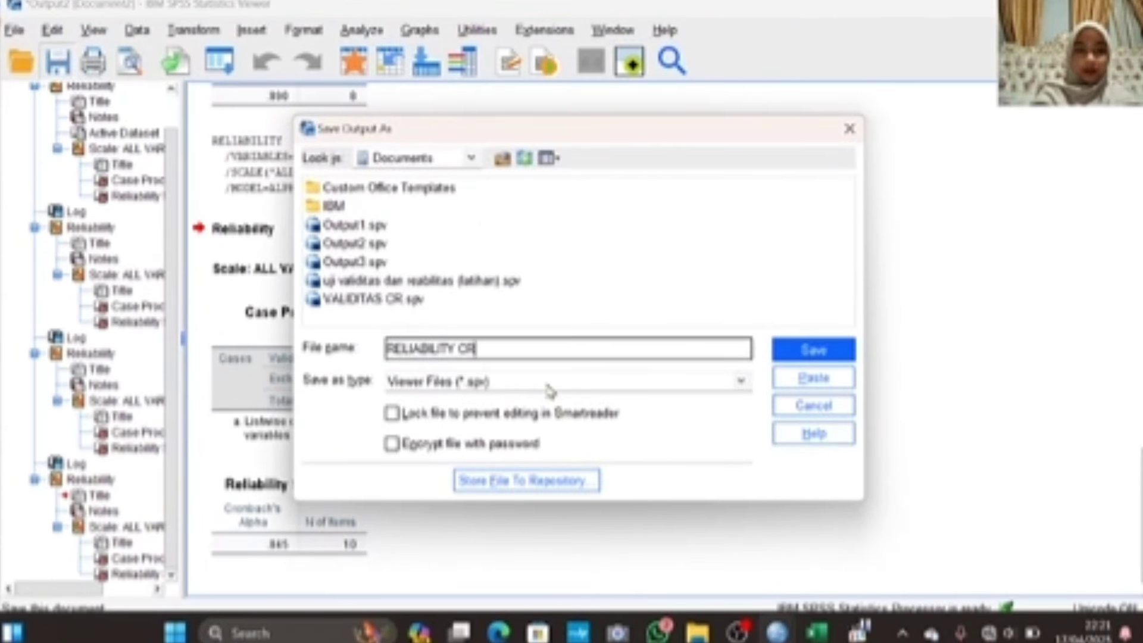
{"action": "left_click", "coordinate": [836, 351]}
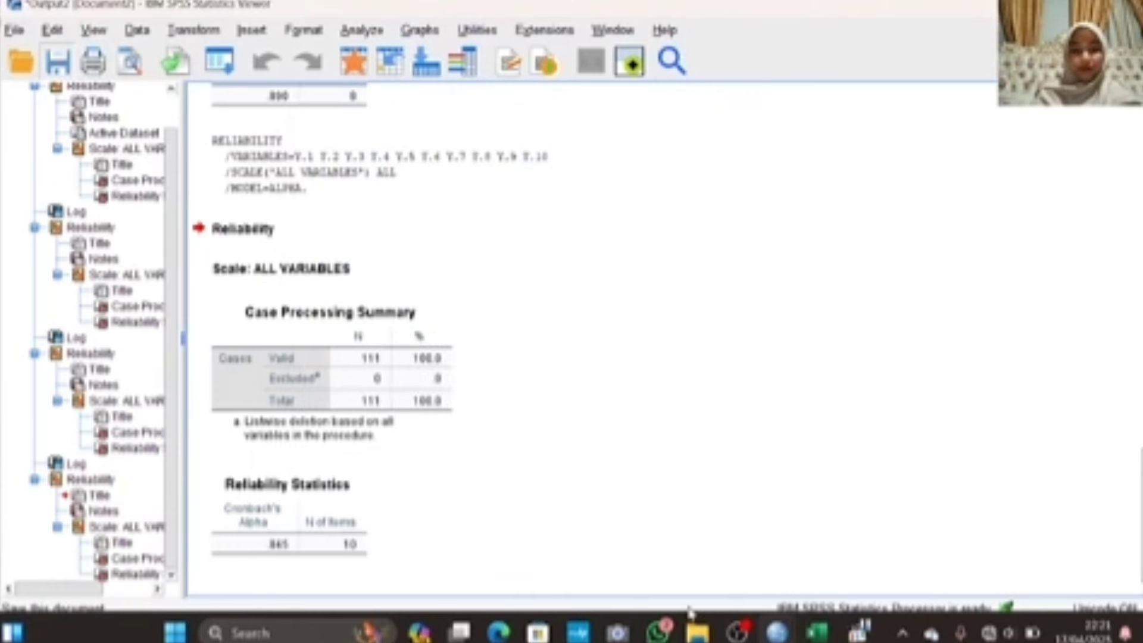
Return to the questionnaire dataset and look through its response rows
{"action": "mouse_move", "coordinate": [777, 623]}
{"action": "left_click", "coordinate": [714, 540]}
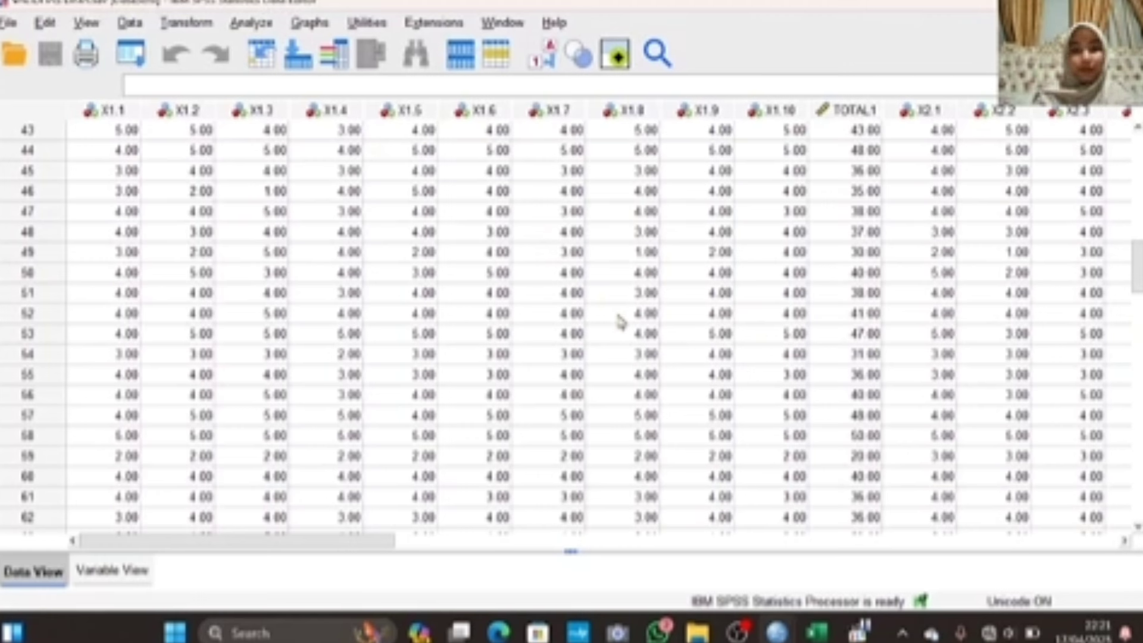
{"action": "scroll", "coordinate": [619, 322], "scroll_direction": "up", "scroll_amount": 14}
{"action": "scroll", "coordinate": [619, 322], "scroll_direction": "down", "scroll_amount": 6}
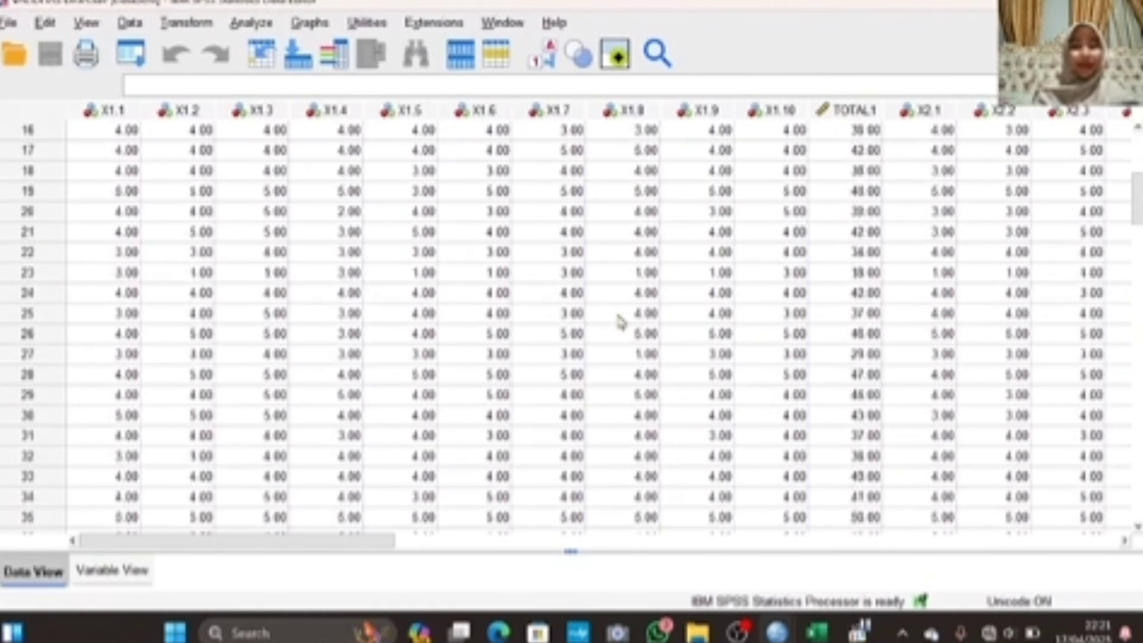
{"action": "scroll", "coordinate": [619, 322], "scroll_direction": "down", "scroll_amount": 7}
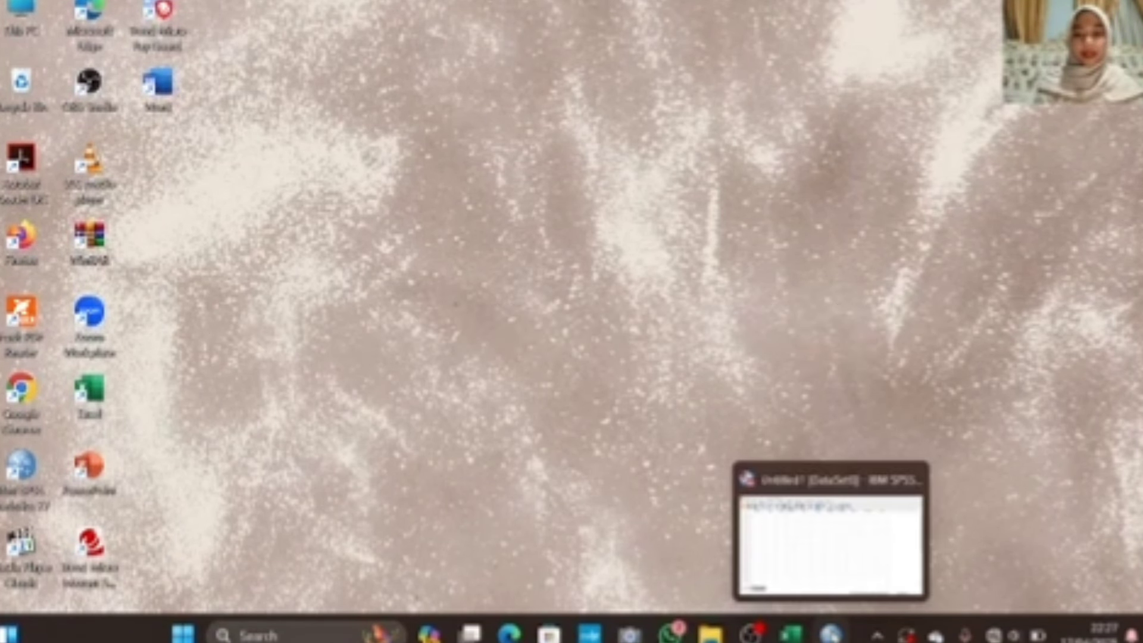
Open the new empty SPSS dataset's variable definitions and consult the group total columns in the DATA KUESIONER Excel workbook
{"action": "left_click", "coordinate": [831, 633]}
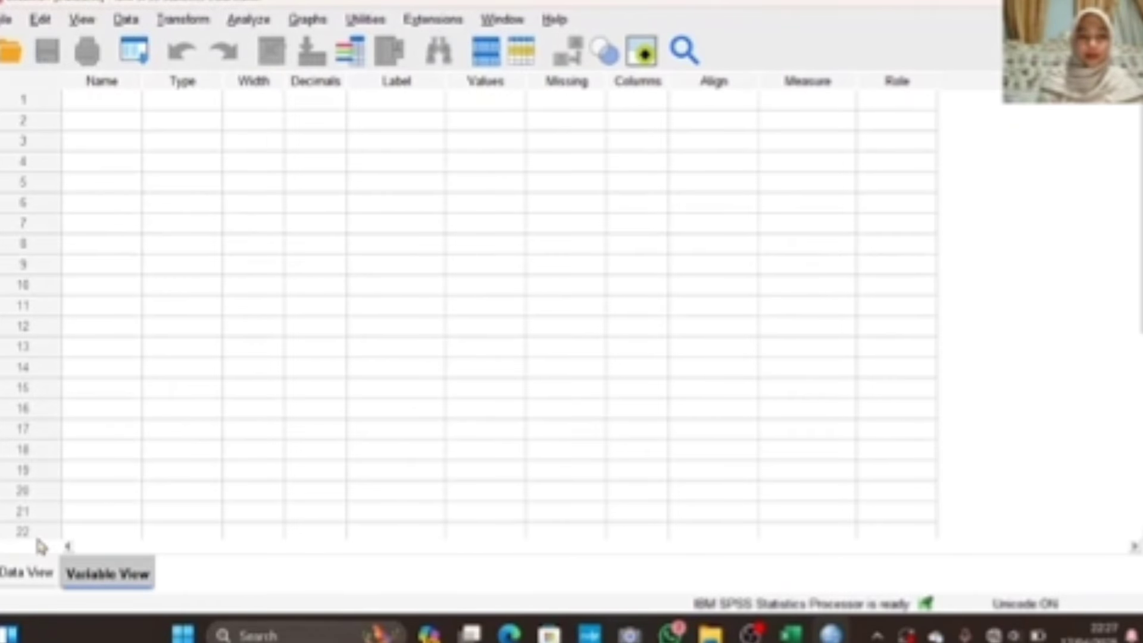
{"action": "left_click", "coordinate": [26, 573]}
{"action": "left_click", "coordinate": [93, 586]}
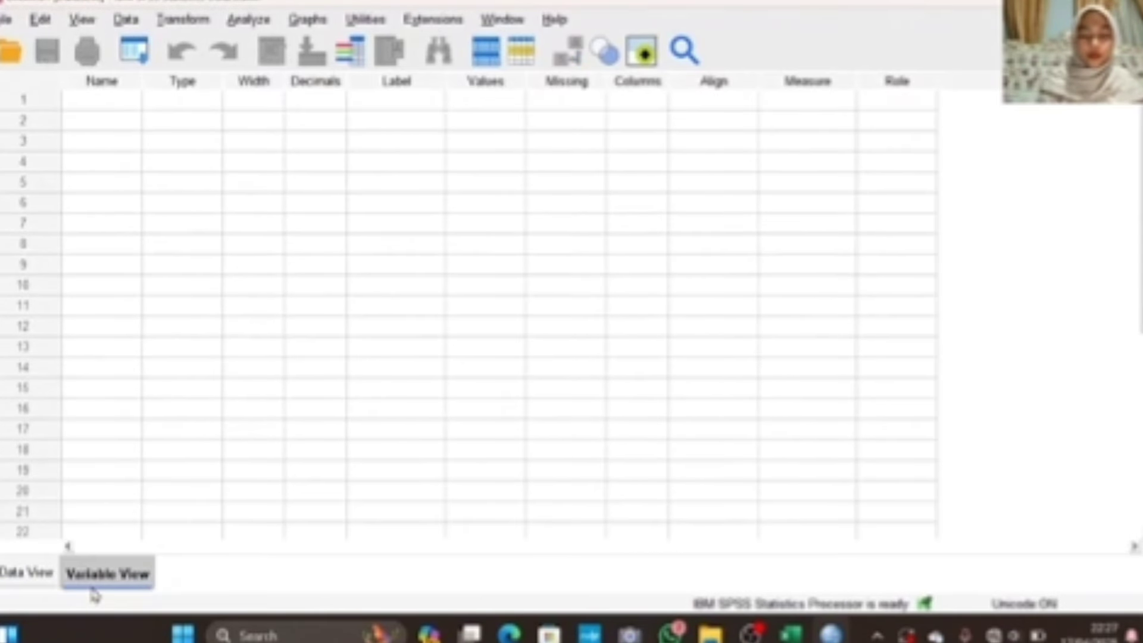
{"action": "left_click", "coordinate": [96, 102]}
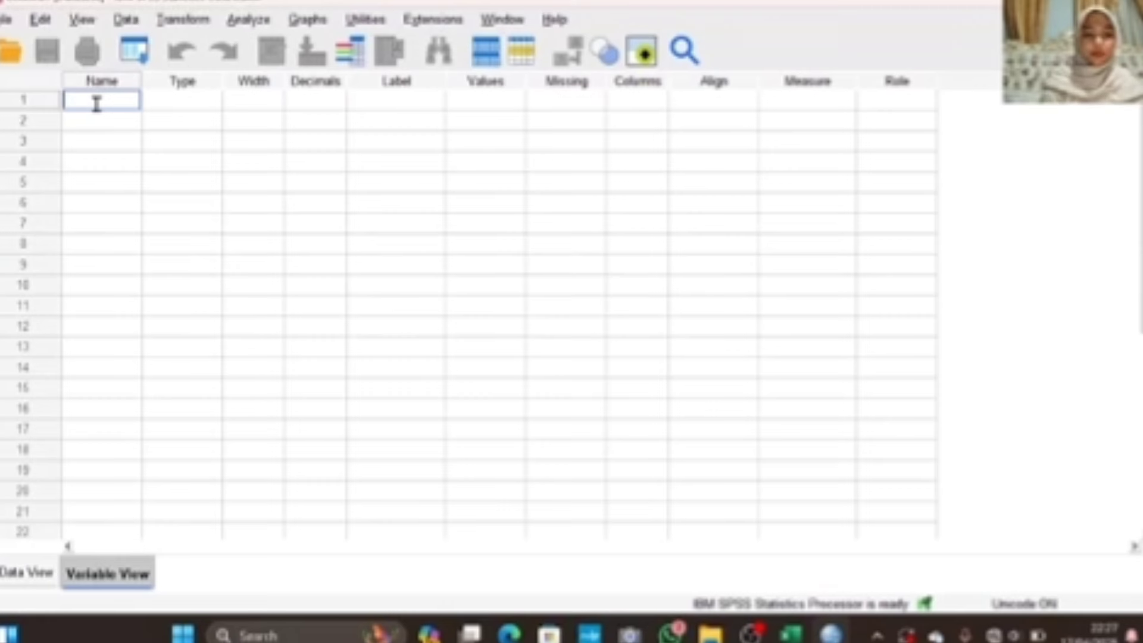
{"action": "left_click", "coordinate": [791, 633]}
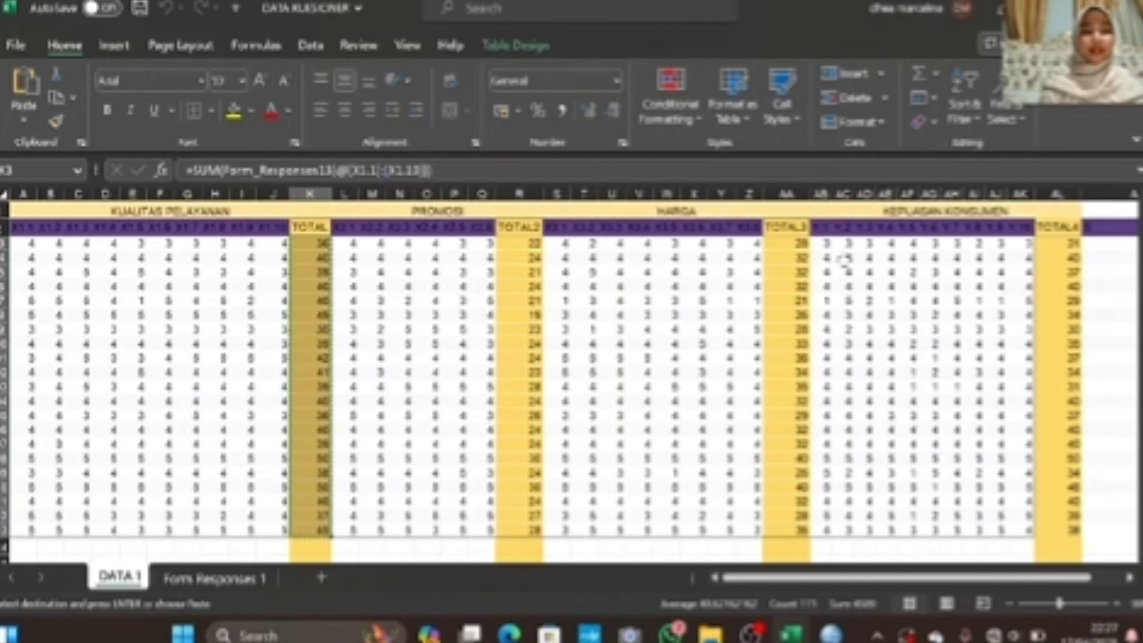
{"action": "key", "text": "alt+Tab"}
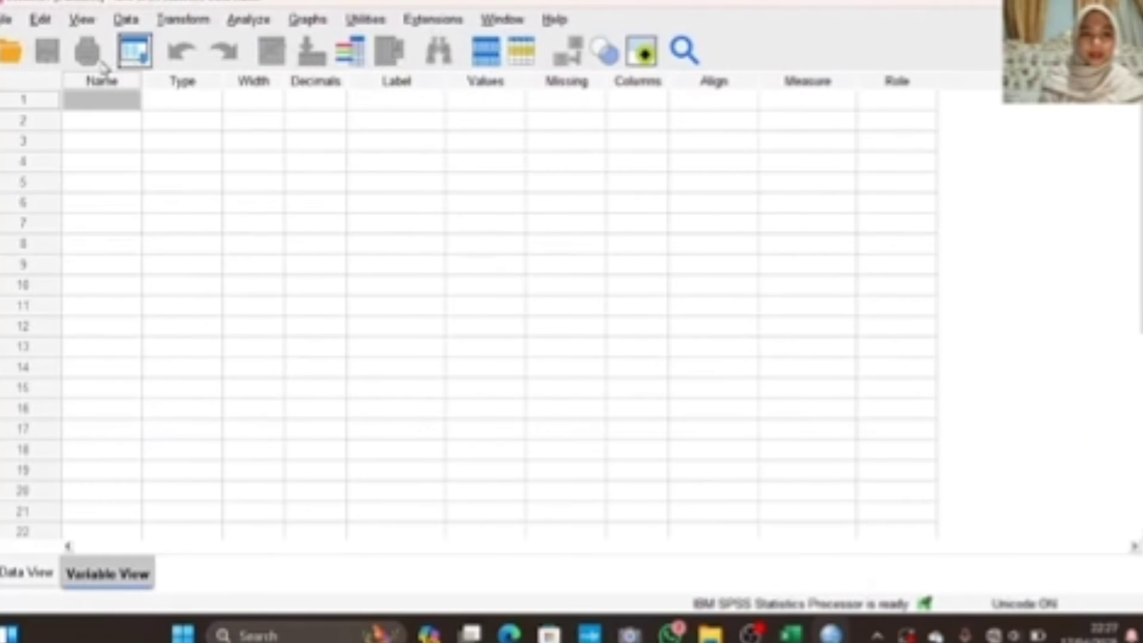
Define four variables named X1, X2, X3 and Y in the new dataset
{"action": "left_click", "coordinate": [72, 98]}
{"action": "type", "text": "X1"}
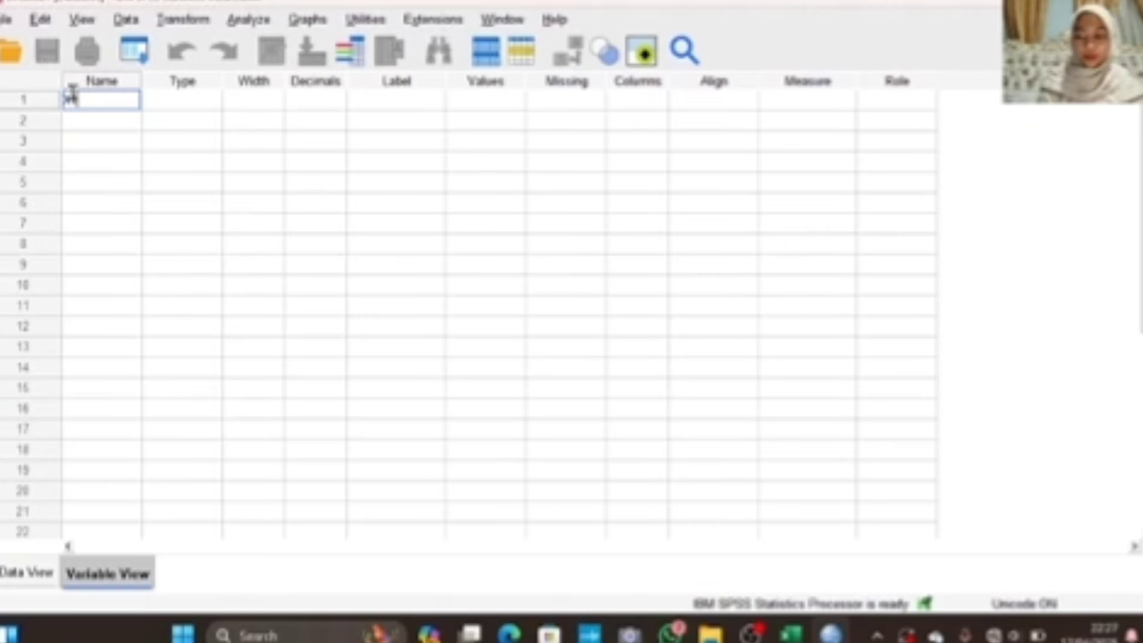
{"action": "key", "text": "Return"}
{"action": "type", "text": "X2"}
{"action": "key", "text": "Return"}
{"action": "type", "text": "X3"}
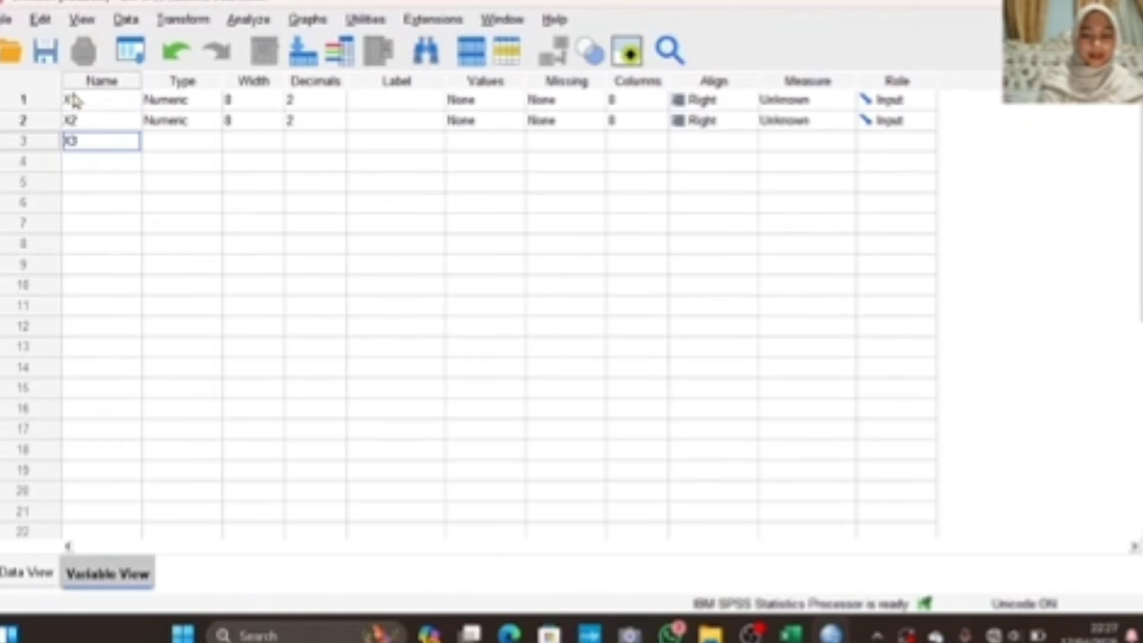
{"action": "key", "text": "Return"}
{"action": "type", "text": "Y"}
{"action": "key", "text": "Return"}
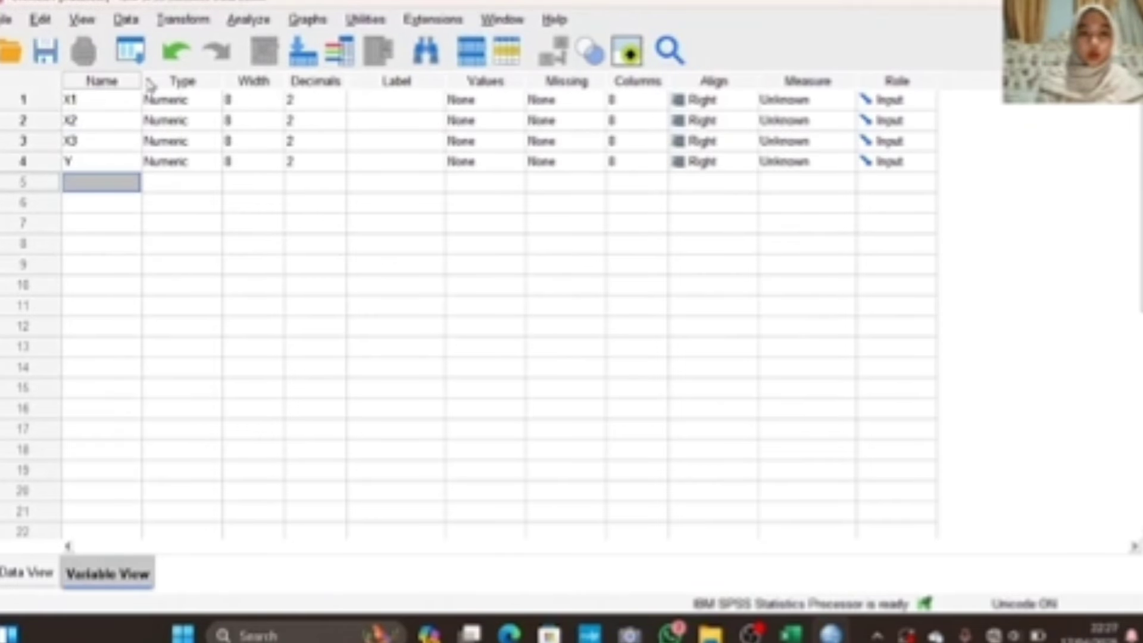
Check the group headings in the Excel workbook and label variable X1 as KUALITAS PELAYANAN
{"action": "left_click", "coordinate": [384, 101]}
{"action": "key", "text": "alt+Tab"}
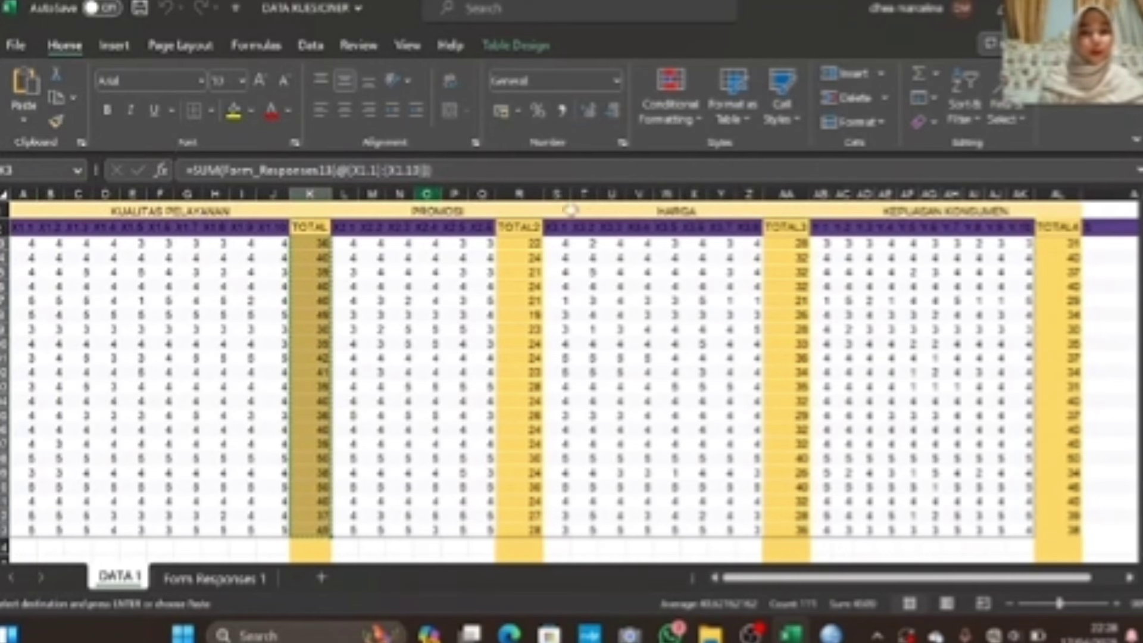
{"action": "key", "text": "alt+Tab"}
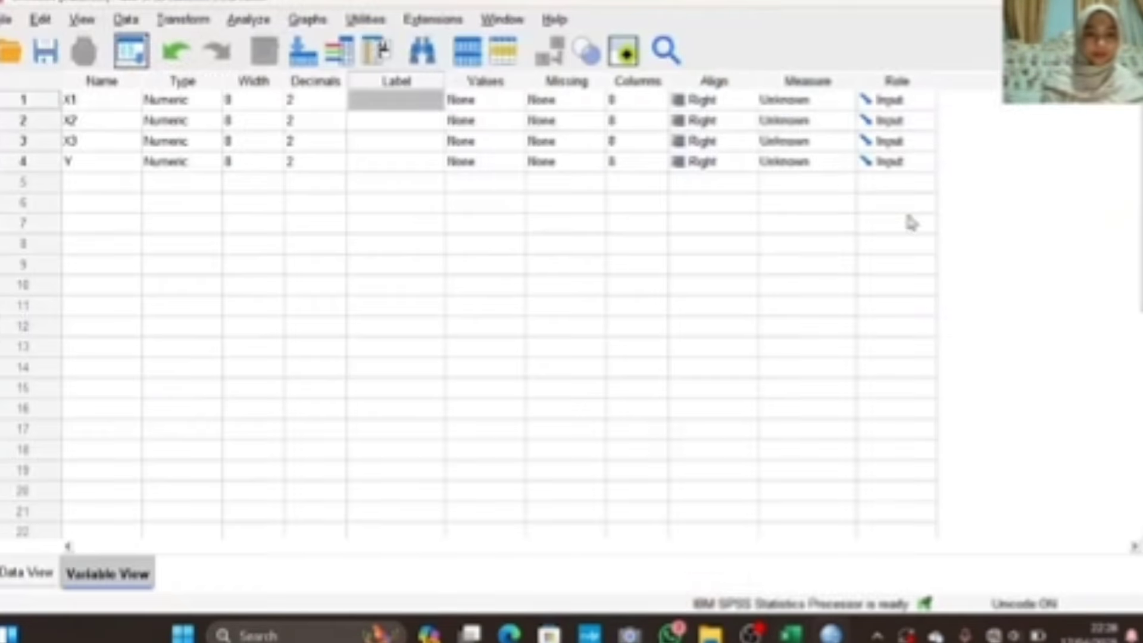
{"action": "left_click", "coordinate": [377, 97]}
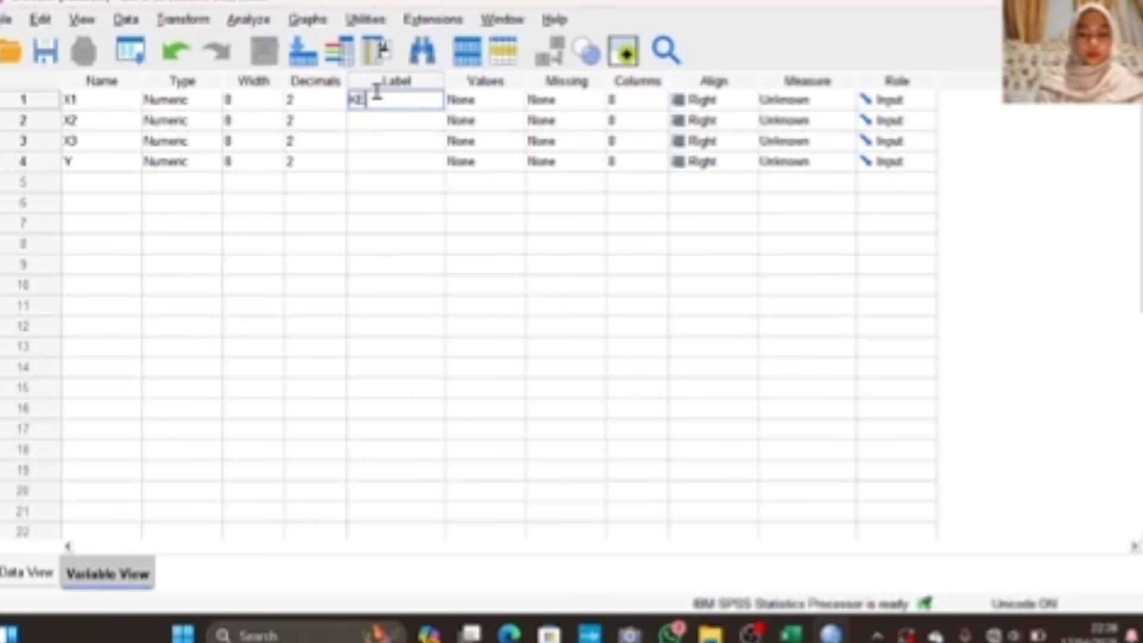
{"action": "type", "text": "KUALITAS PELAYANAN"}
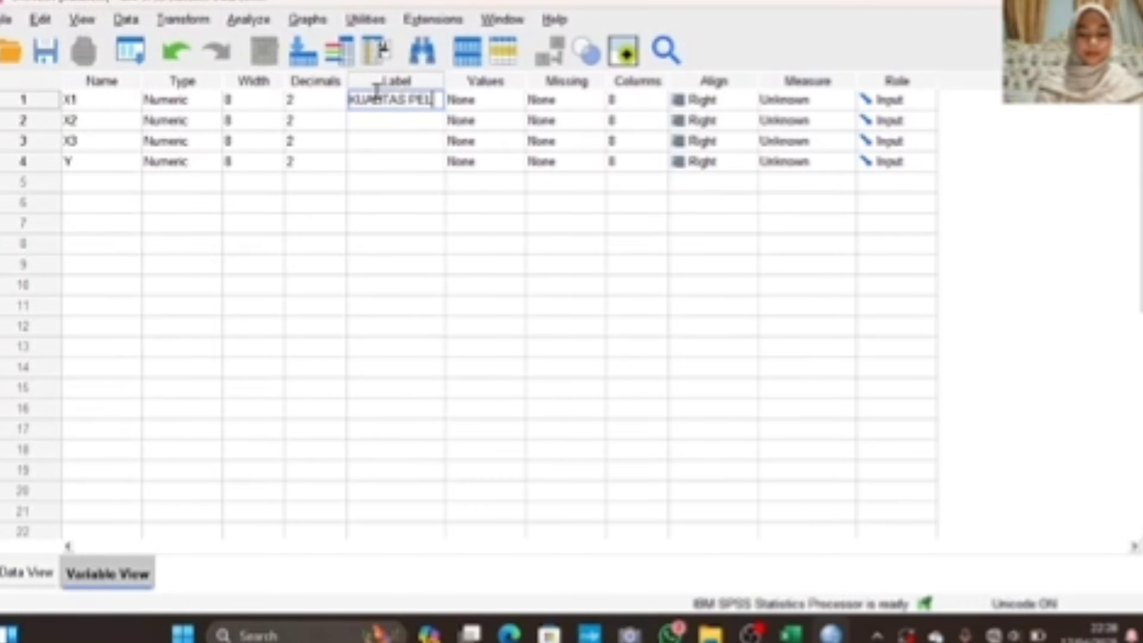
{"action": "left_click", "coordinate": [433, 100]}
{"action": "type", "text": "A"}
{"action": "left_click", "coordinate": [424, 122]}
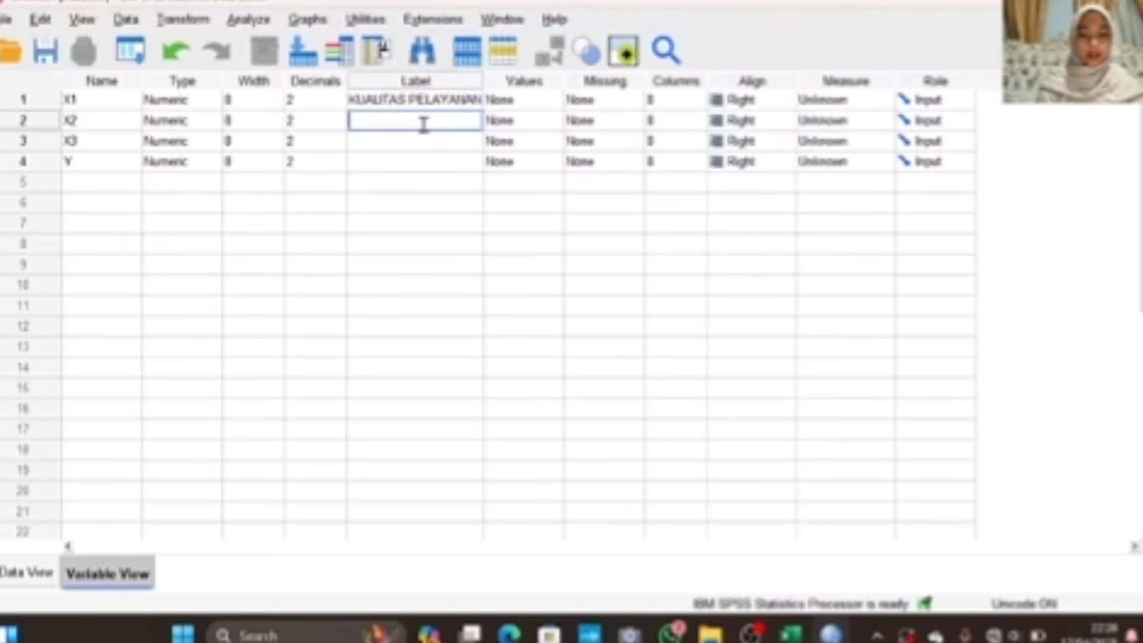
Label X2 as PROMOSI, X3 as HARGA and Y as KEPUASAN KONSUMEN
{"action": "key", "text": "Return"}
{"action": "type", "text": "HARGA"}
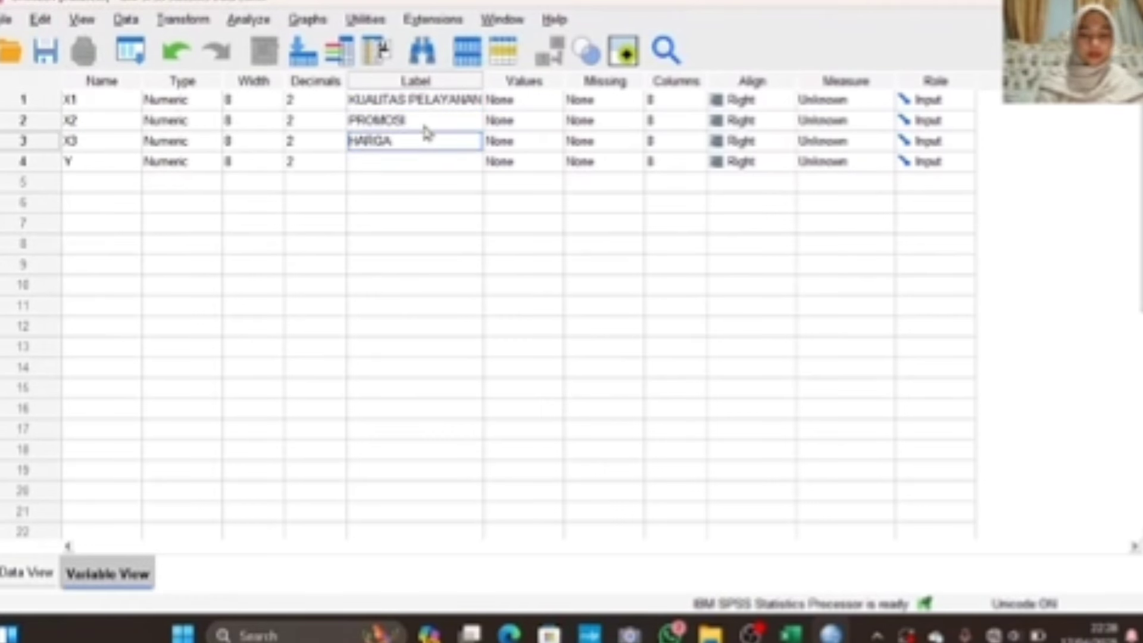
{"action": "key", "text": "Return"}
{"action": "type", "text": "KEPUASA"}
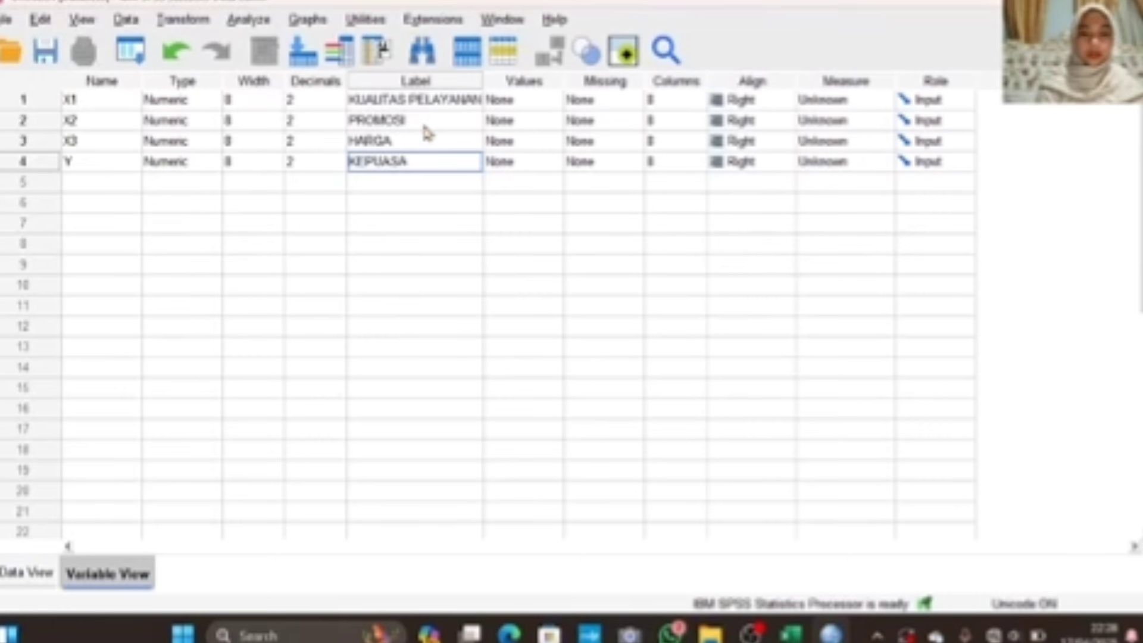
{"action": "type", "text": "N KONSUMEN"}
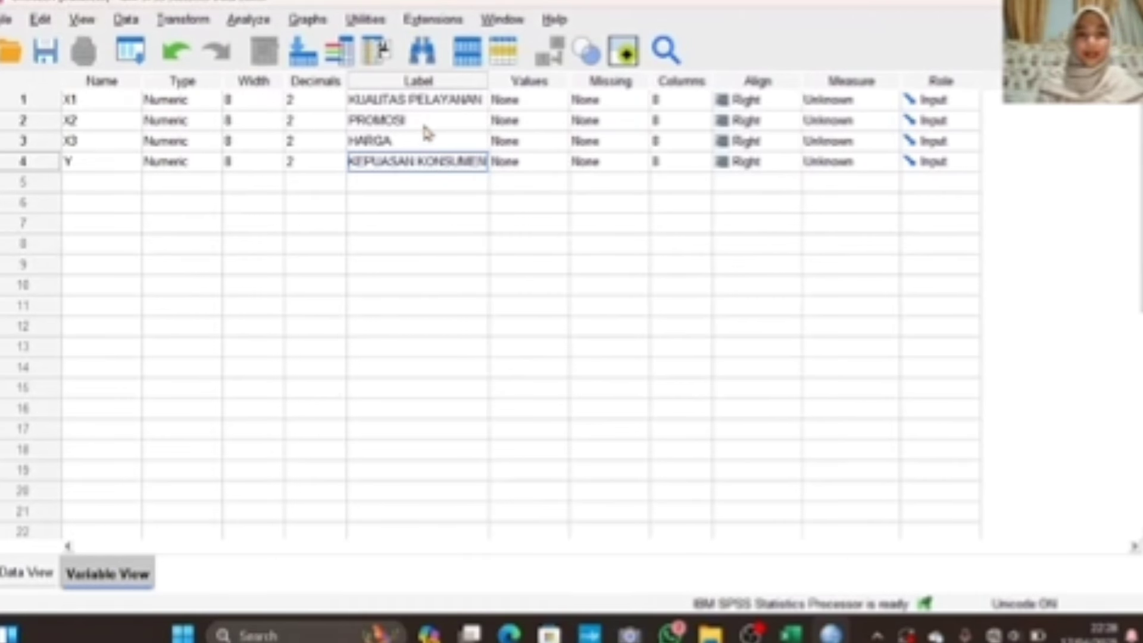
Copy the KUALITAS PELAYANAN values of the TOTAL column from the Excel workbook into X1 of the new SPSS dataset and check the last row
{"action": "left_click", "coordinate": [20, 586]}
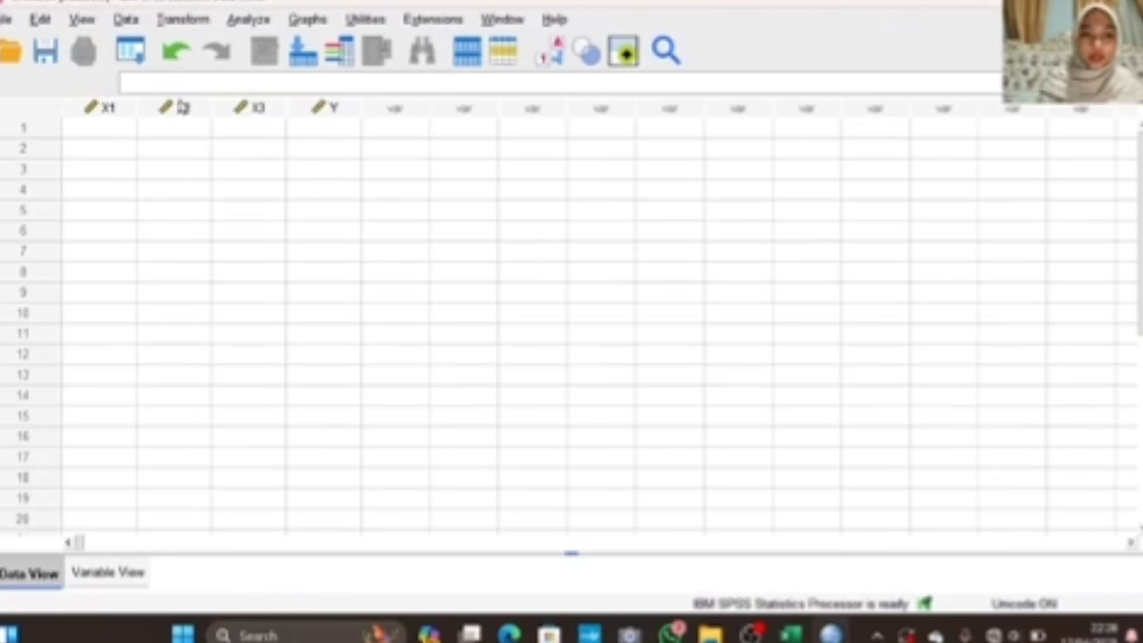
{"action": "left_click", "coordinate": [791, 634]}
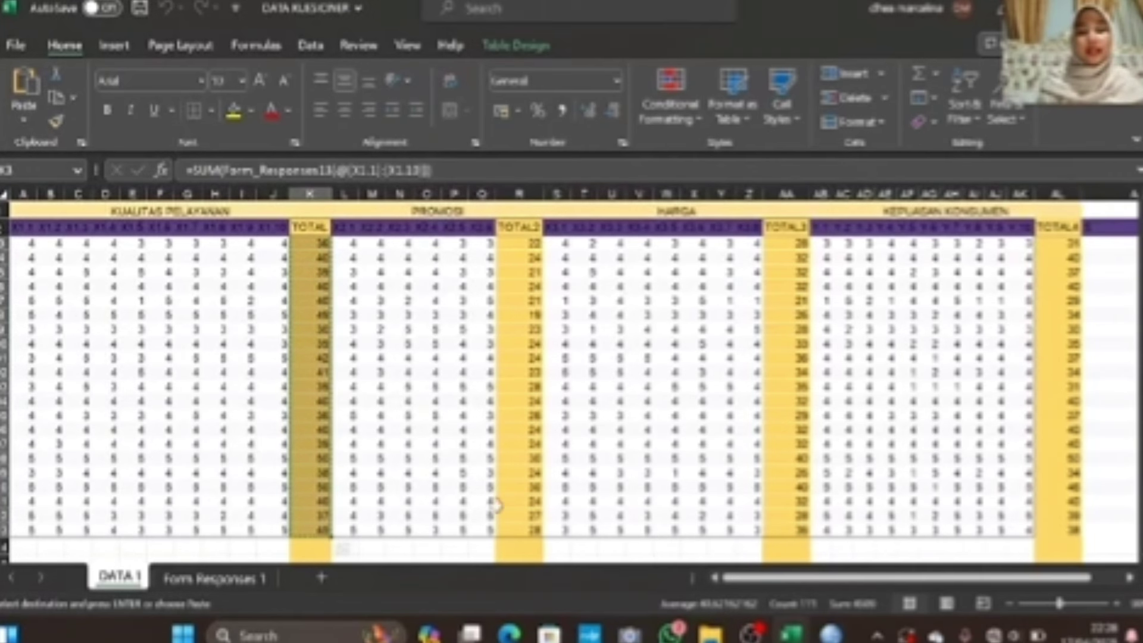
{"action": "left_click", "coordinate": [244, 284]}
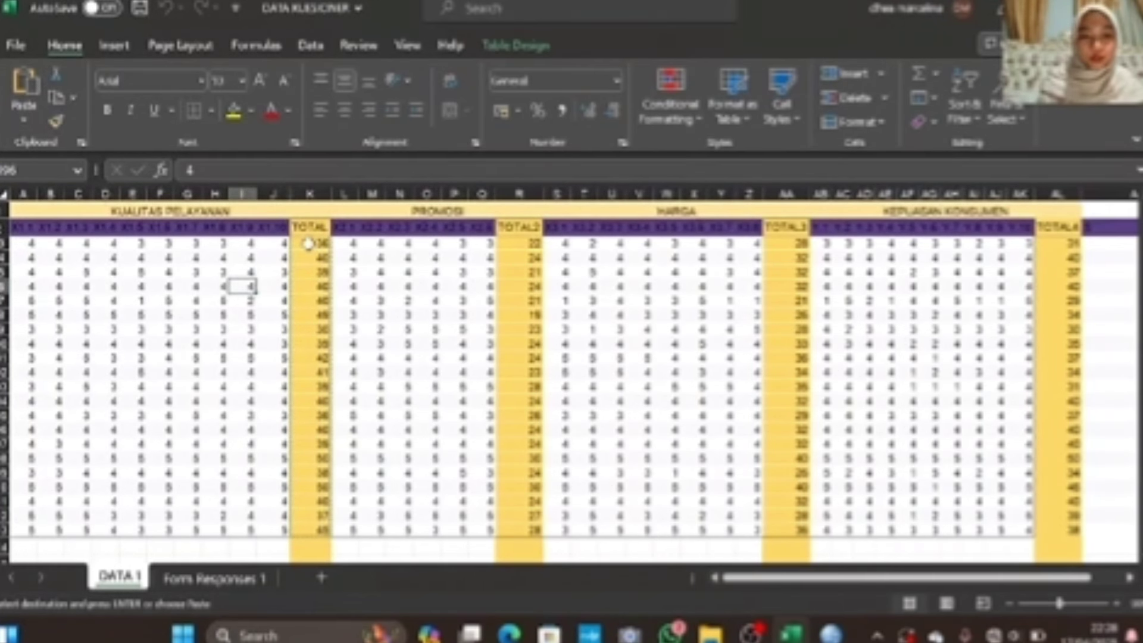
{"action": "left_click_drag", "start_coordinate": [307, 243], "coordinate": [331, 464]}
{"action": "left_click", "coordinate": [333, 464]}
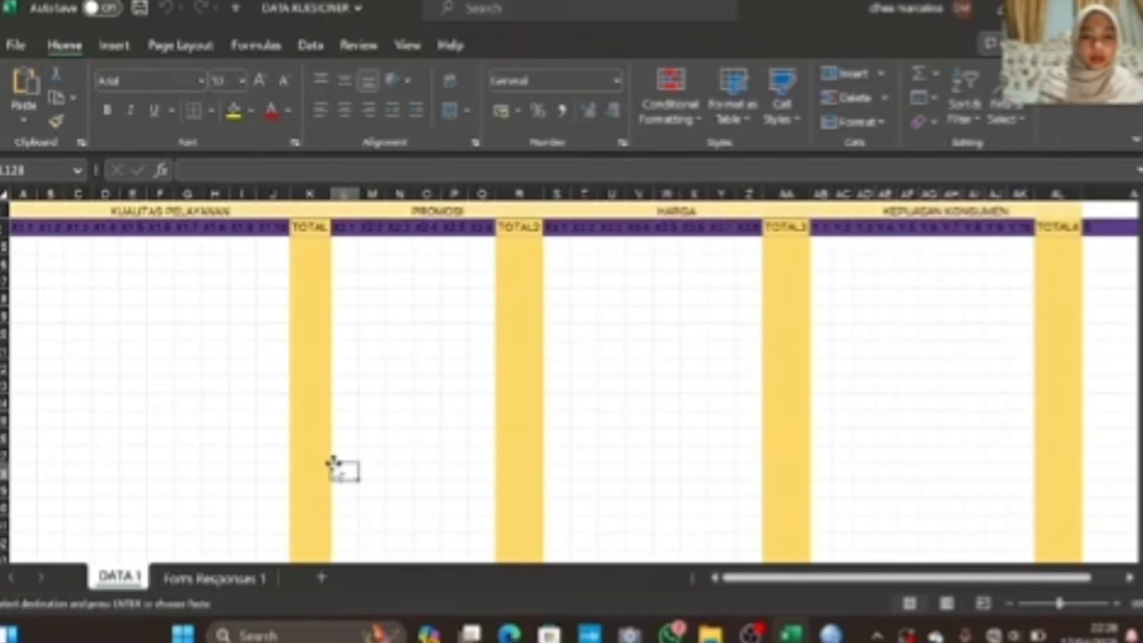
{"action": "scroll", "coordinate": [333, 463], "scroll_direction": "up", "scroll_amount": 20}
{"action": "left_click_drag", "start_coordinate": [307, 244], "coordinate": [314, 523]}
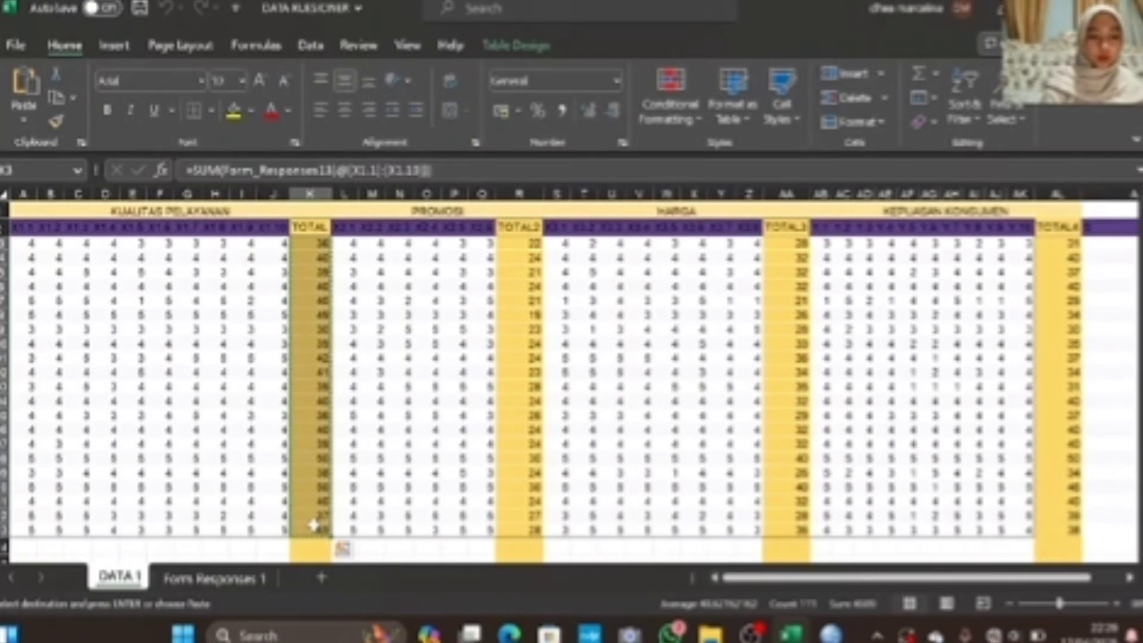
{"action": "key", "text": "alt+Tab"}
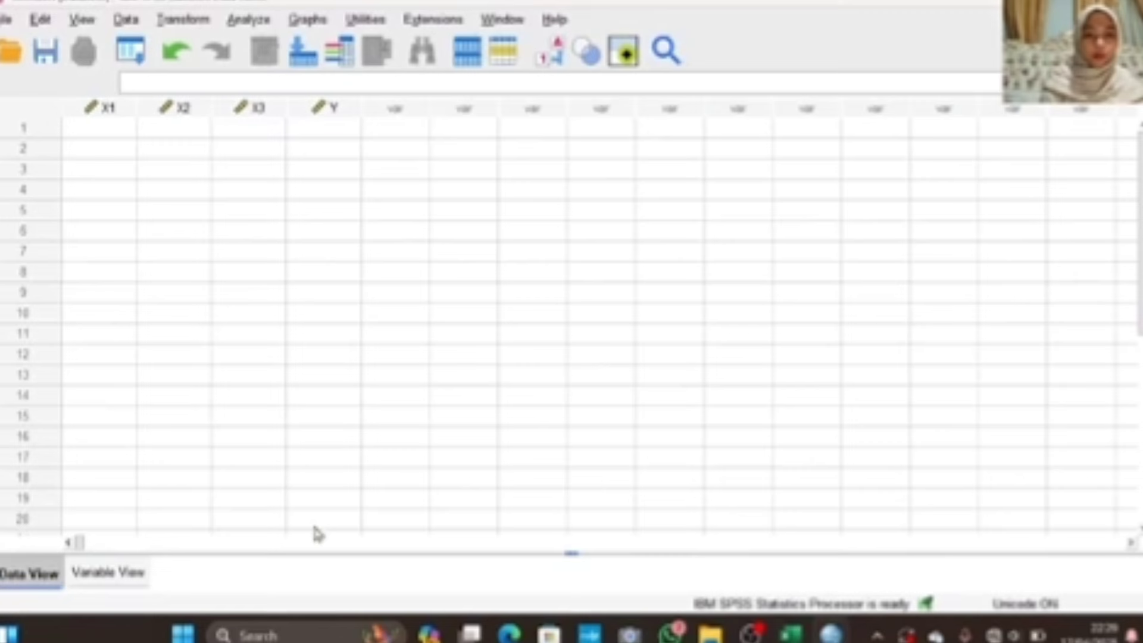
{"action": "left_click", "coordinate": [84, 130]}
{"action": "key", "text": "ctrl+v"}
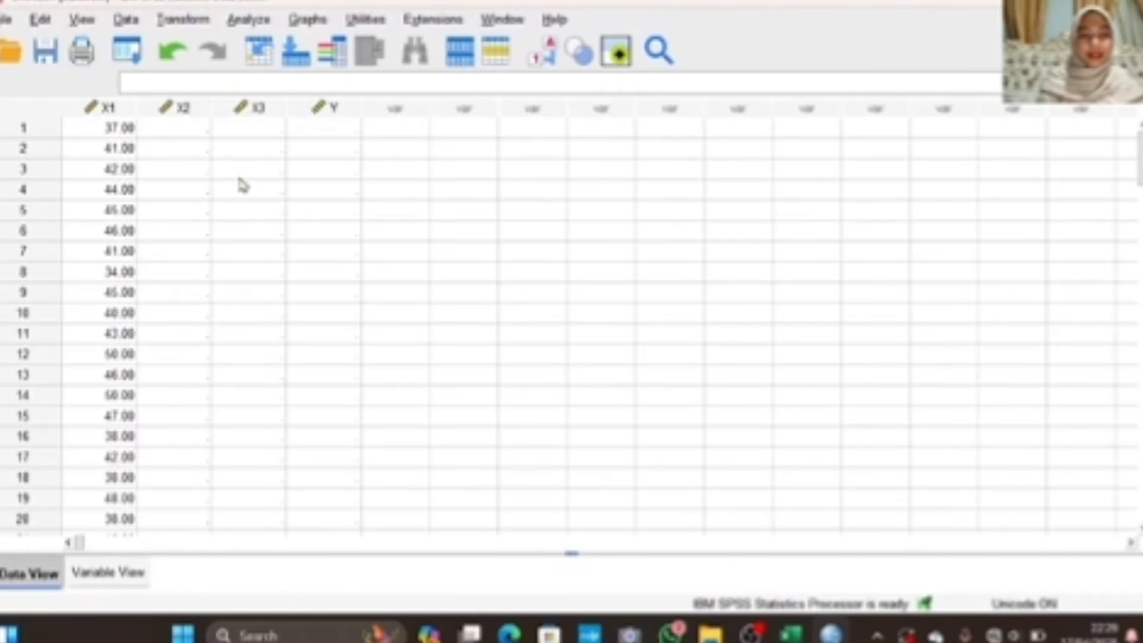
{"action": "scroll", "coordinate": [125, 148], "scroll_direction": "down", "scroll_amount": 2}
{"action": "scroll", "coordinate": [123, 135], "scroll_direction": "down", "scroll_amount": 20}
{"action": "scroll", "coordinate": [123, 135], "scroll_direction": "up", "scroll_amount": 20}
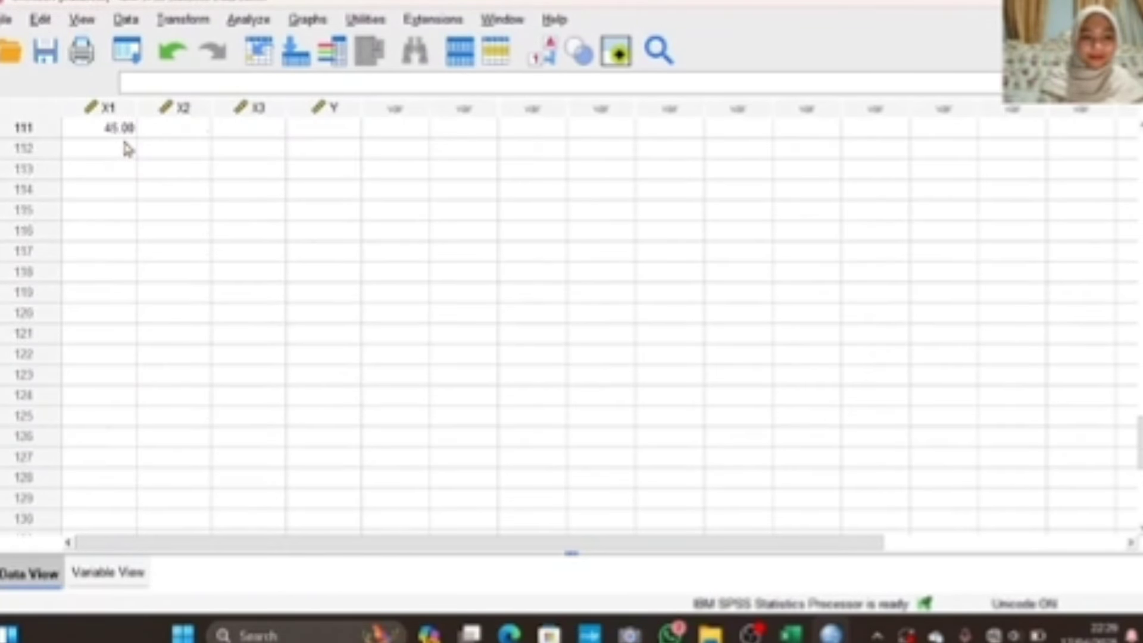
Copy the PROMOSI values of the TOTAL2 column from the Excel workbook into X2 of the SPSS dataset
{"action": "left_click", "coordinate": [191, 133]}
{"action": "key", "text": "alt+Tab"}
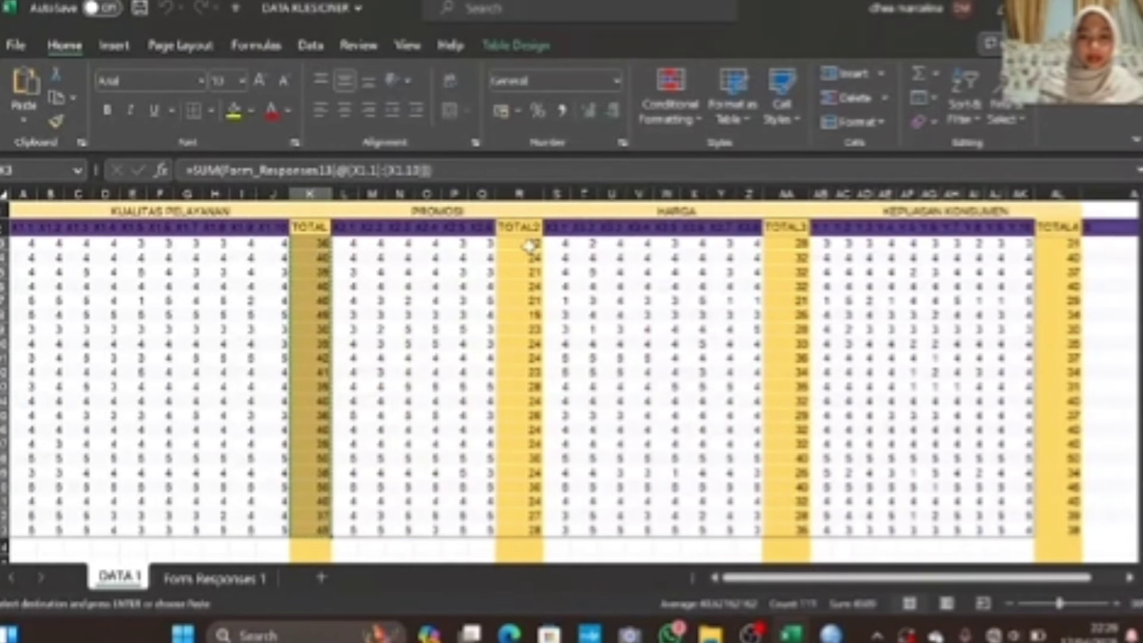
{"action": "left_click_drag", "start_coordinate": [519, 244], "coordinate": [534, 608]}
{"action": "left_click", "coordinate": [614, 390]}
{"action": "scroll", "coordinate": [614, 390], "scroll_direction": "up", "scroll_amount": 20}
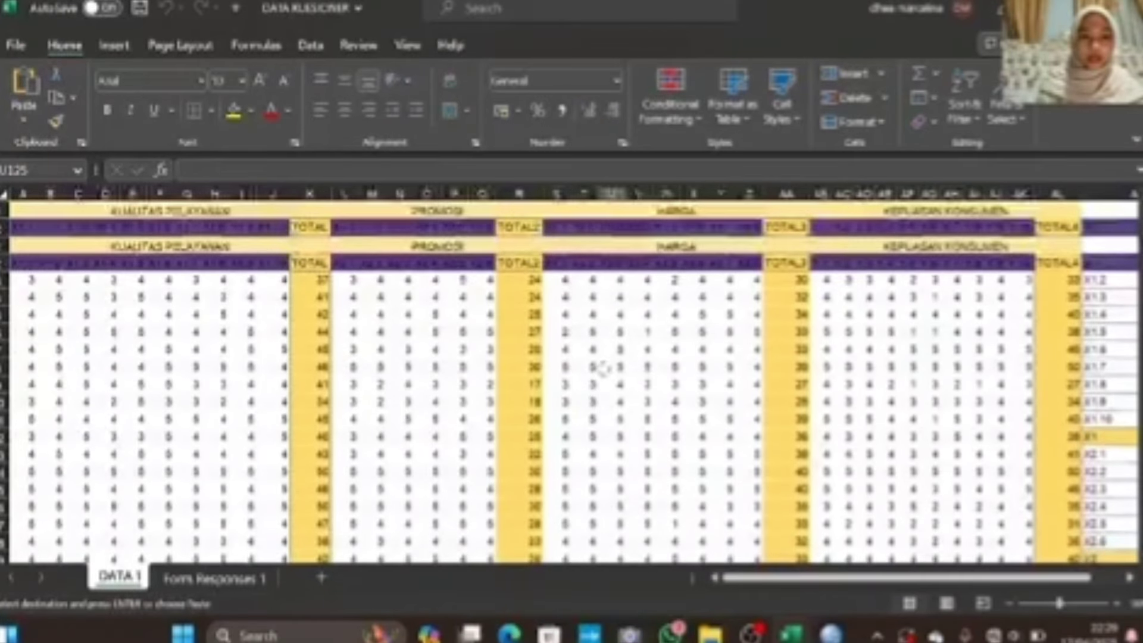
{"action": "scroll", "coordinate": [602, 368], "scroll_direction": "down", "scroll_amount": 1}
{"action": "left_click_drag", "start_coordinate": [513, 245], "coordinate": [523, 531]}
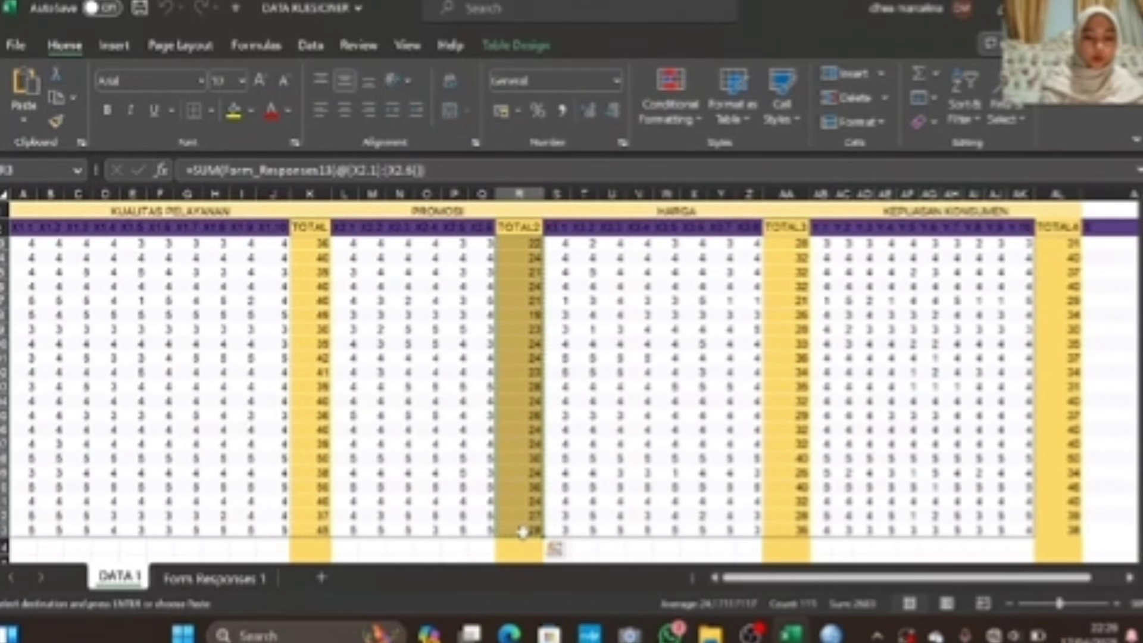
{"action": "key", "text": "alt+Tab"}
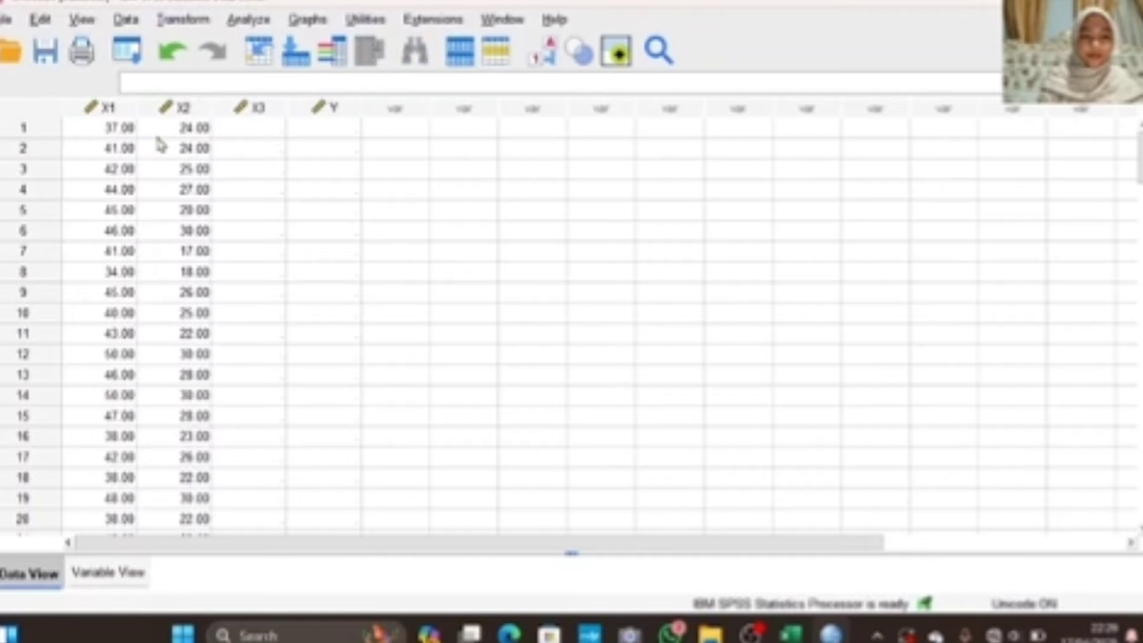
Copy the HARGA values of the TOTAL3 column from the Excel workbook into X3 of the SPSS dataset
{"action": "key", "text": "alt+Tab"}
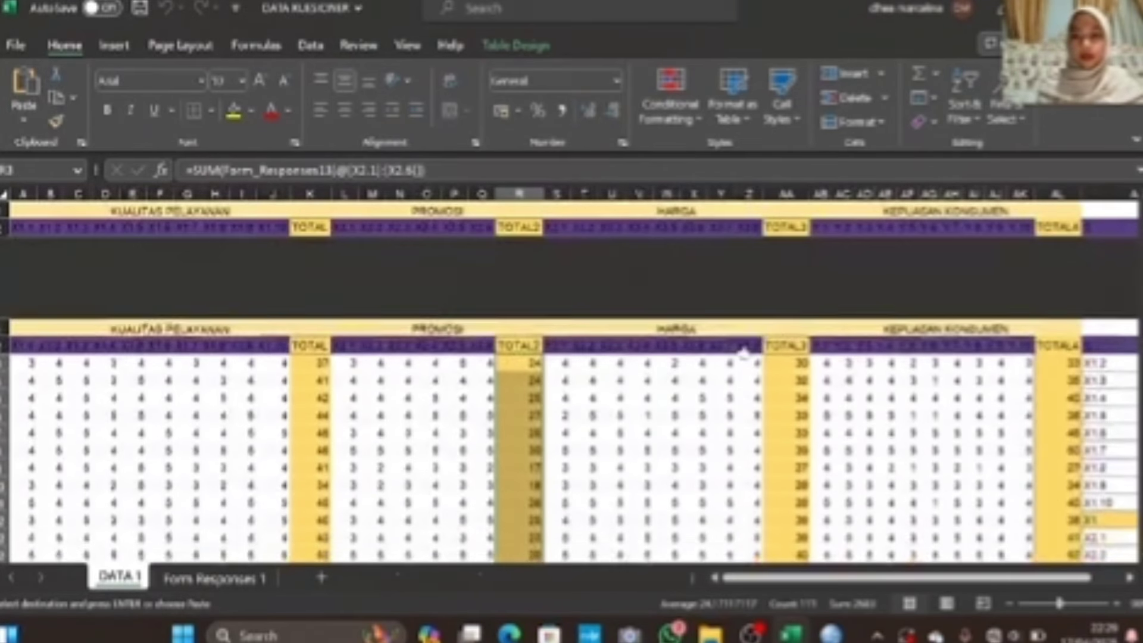
{"action": "left_click_drag", "start_coordinate": [792, 247], "coordinate": [792, 532]}
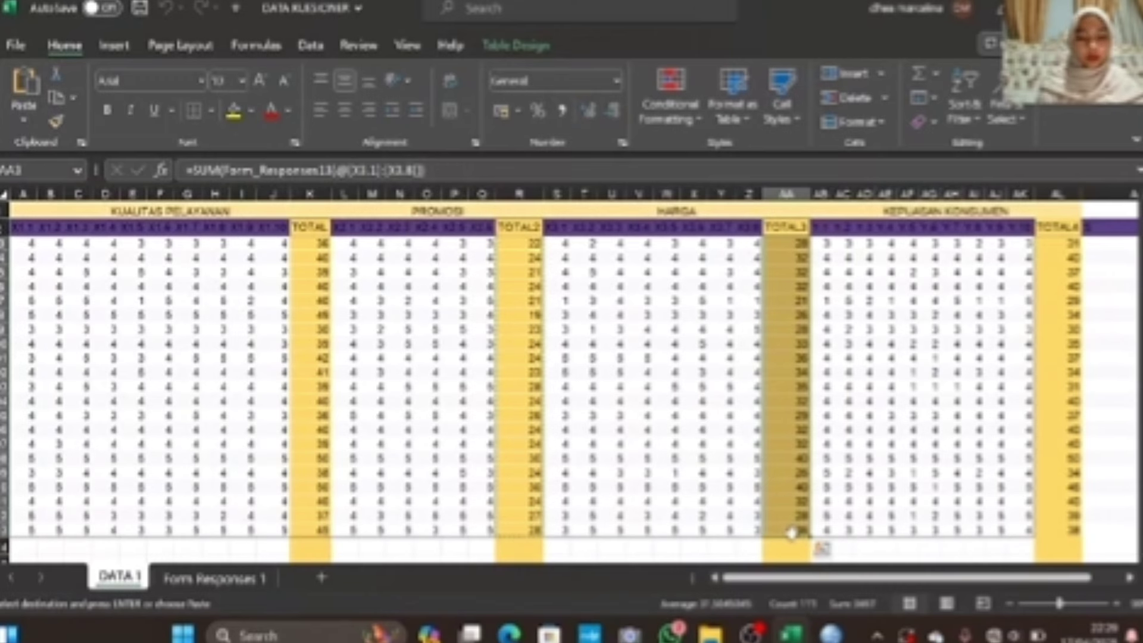
{"action": "key", "text": "alt+Tab"}
{"action": "left_click", "coordinate": [258, 131]}
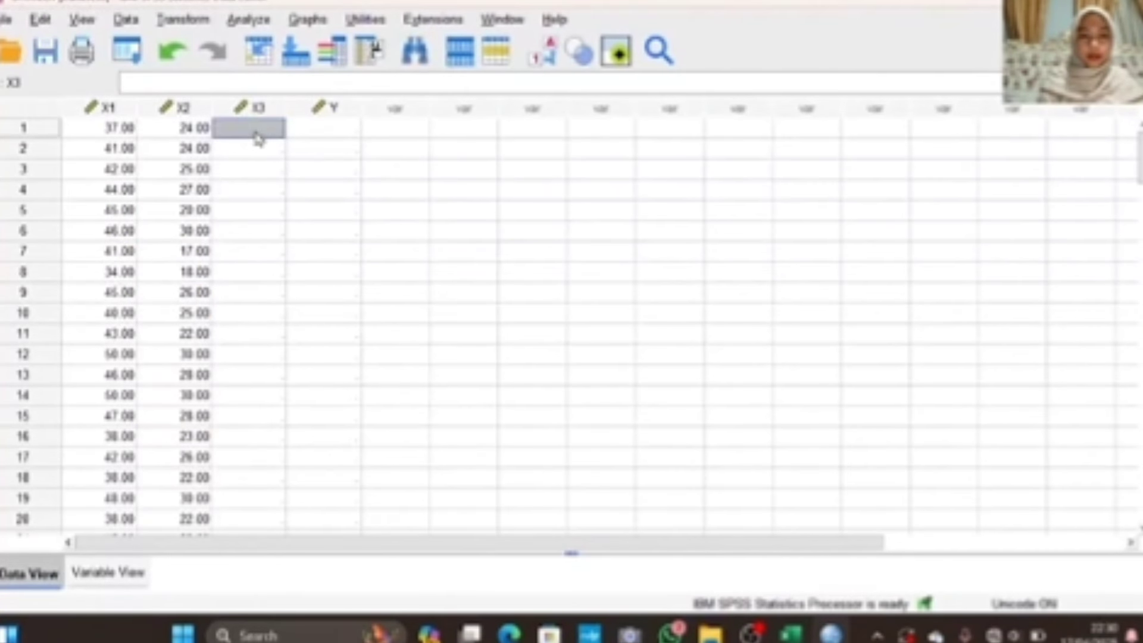
{"action": "key", "text": "ctrl+v"}
Copy the KEPUASAN KONSUMEN values of the TOTAL4 column from the Excel workbook into Y of the SPSS dataset
{"action": "left_click", "coordinate": [312, 132]}
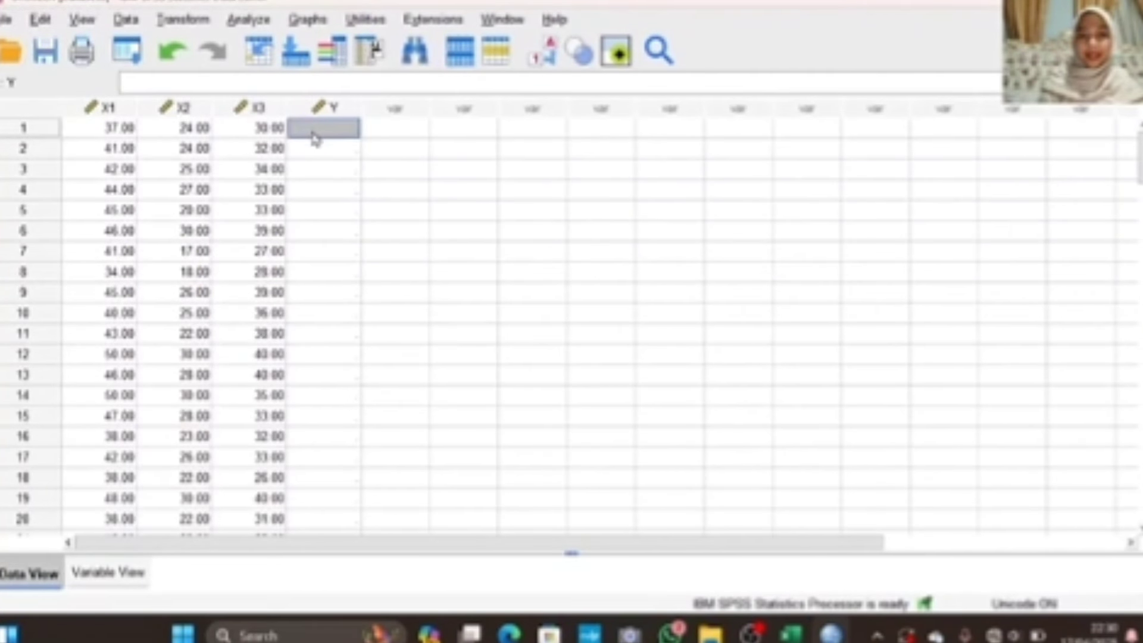
{"action": "left_click", "coordinate": [791, 634]}
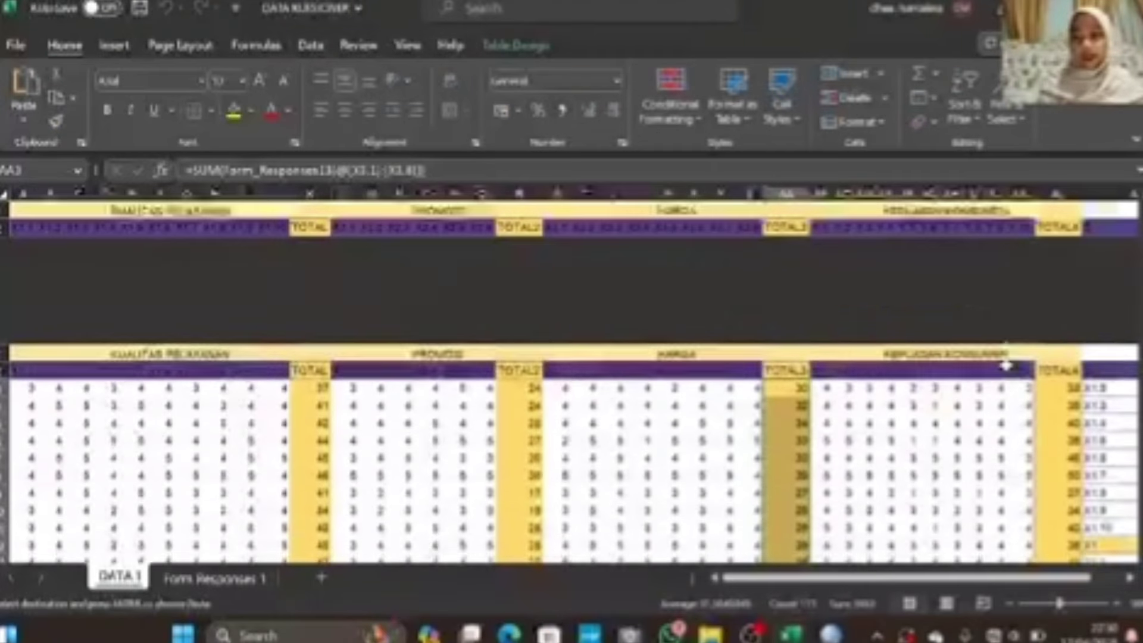
{"action": "left_click", "coordinate": [1051, 247]}
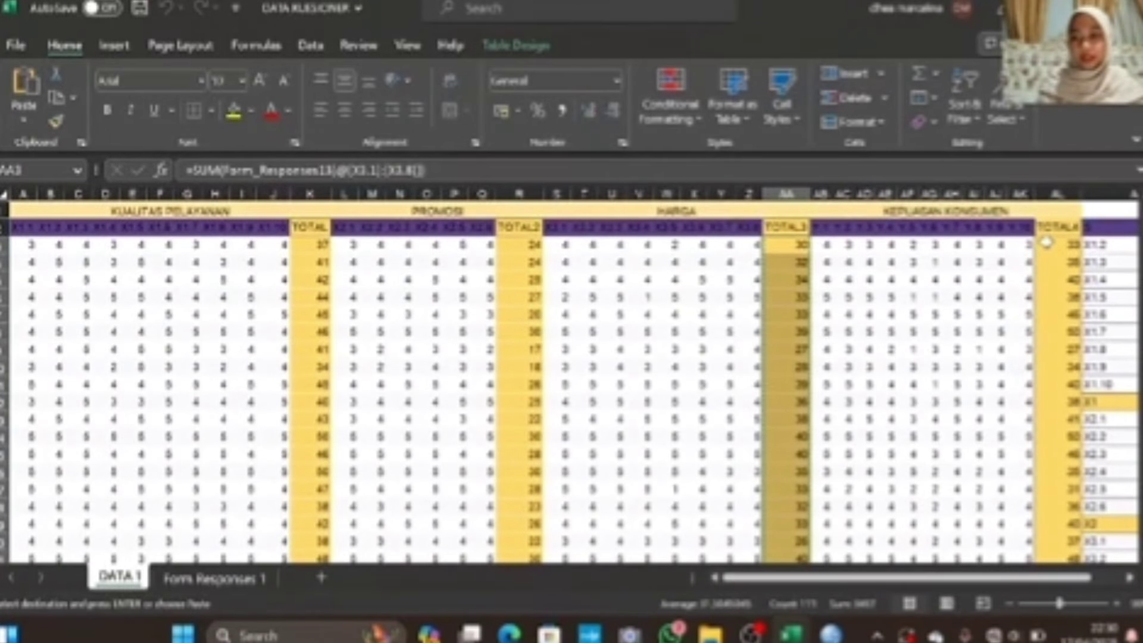
{"action": "left_click_drag", "start_coordinate": [1048, 259], "coordinate": [1051, 530]}
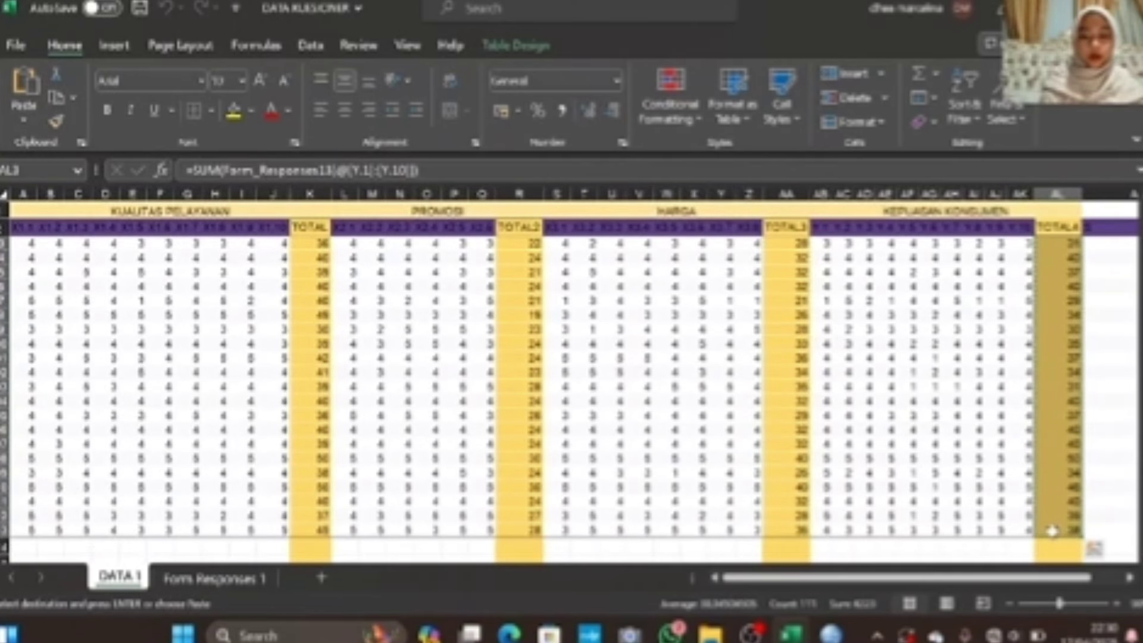
{"action": "key", "text": "alt+Tab"}
{"action": "key", "text": "ctrl+v"}
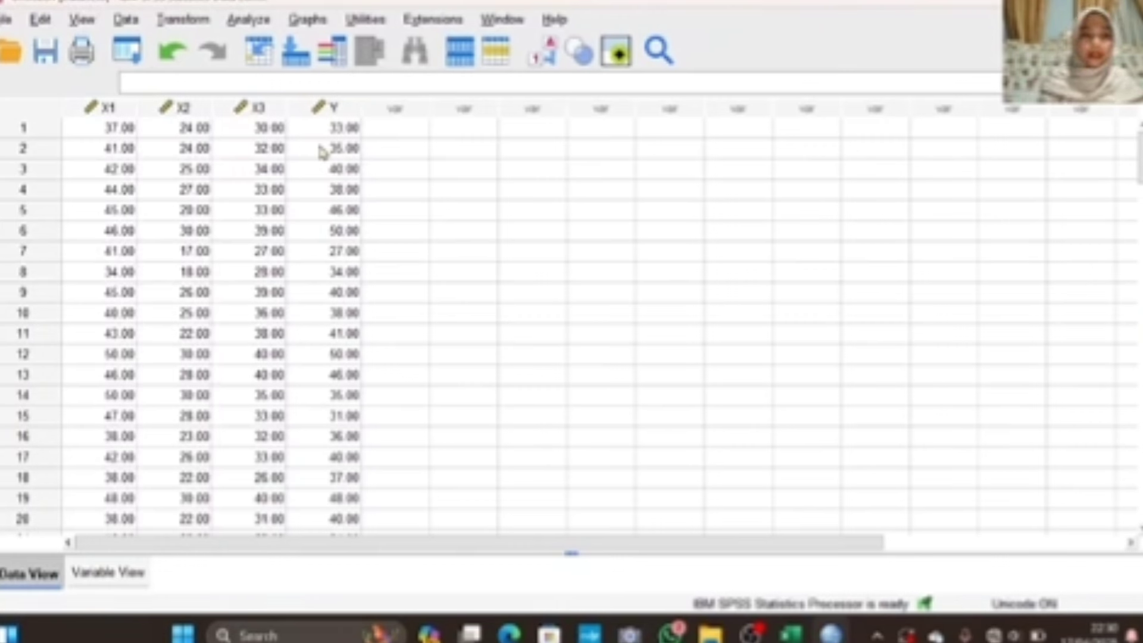
Set up a Linear Regression with KUALITAS PELAYANAN, PROMOSI and HARGA as independent variables and KEPUASAN KONSUMEN as the dependent variable
{"action": "left_click", "coordinate": [255, 21]}
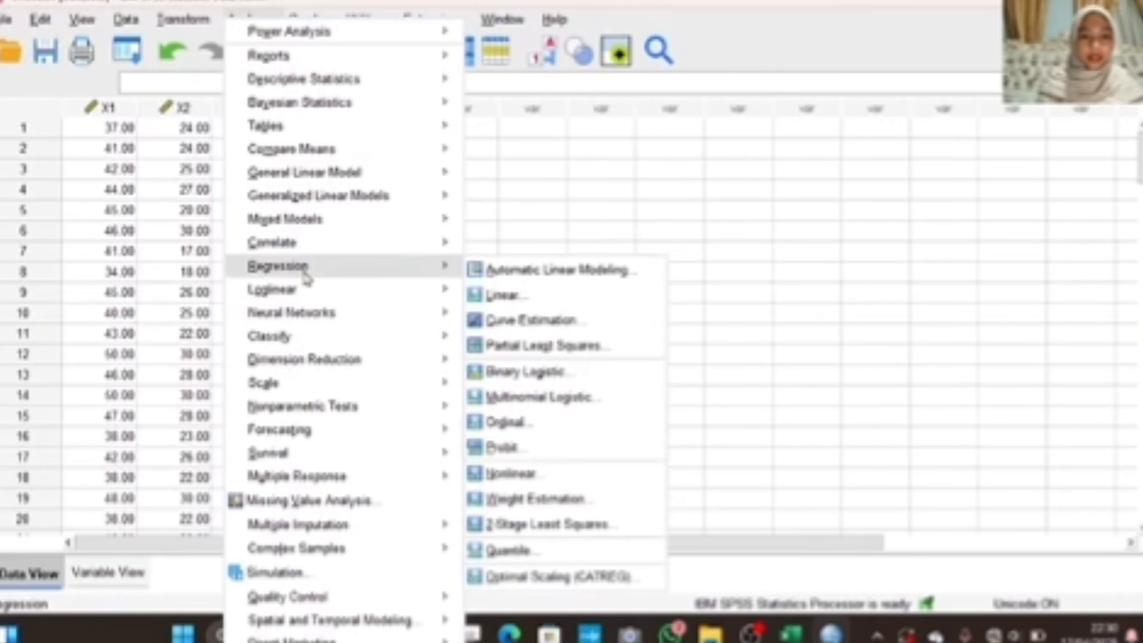
{"action": "mouse_move", "coordinate": [320, 288]}
{"action": "mouse_move", "coordinate": [335, 269]}
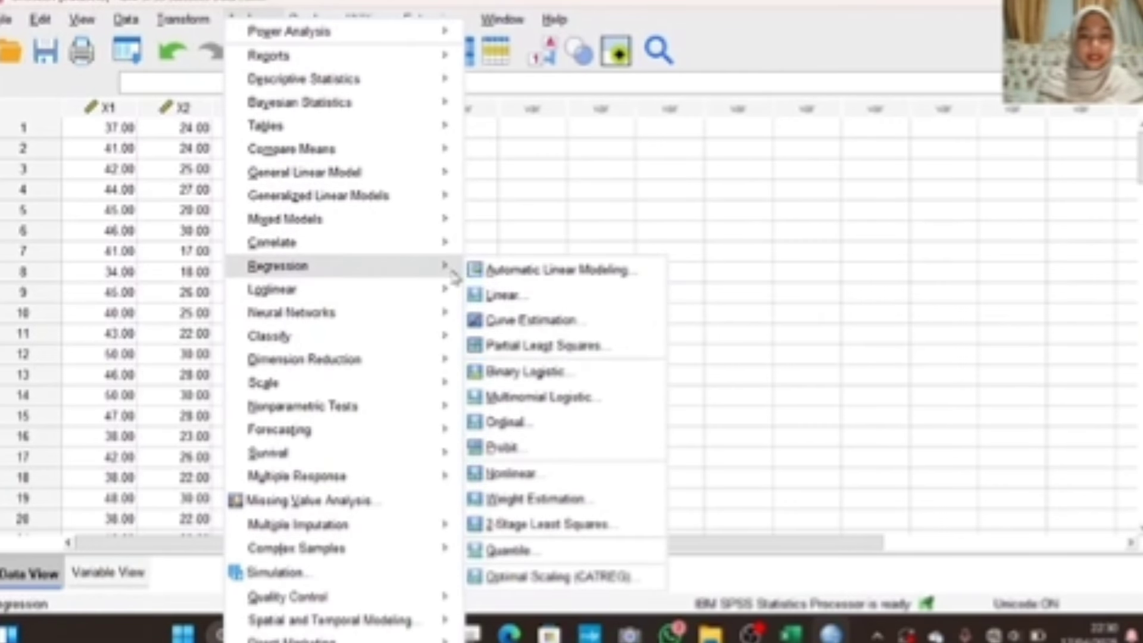
{"action": "left_click", "coordinate": [500, 295]}
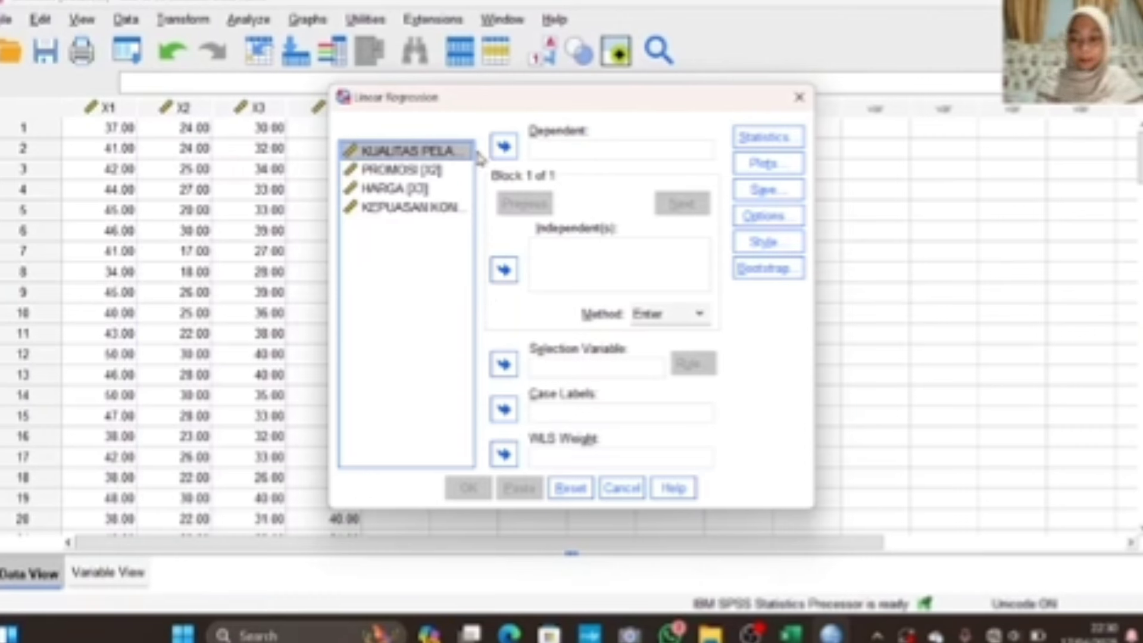
{"action": "left_click", "coordinate": [503, 269]}
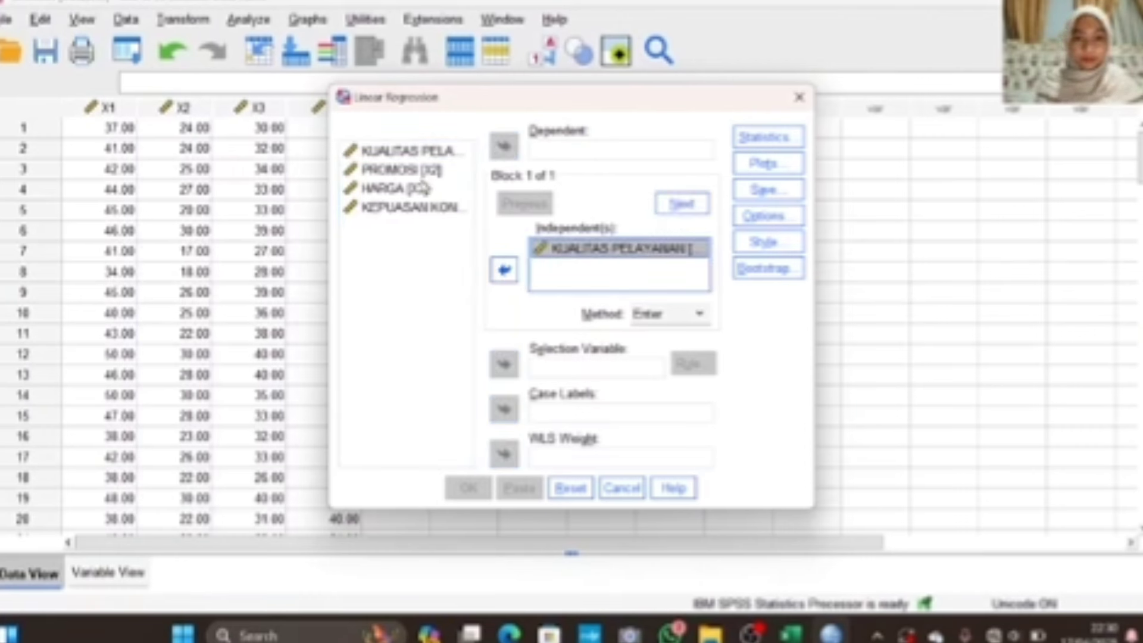
{"action": "left_click_drag", "start_coordinate": [411, 170], "coordinate": [573, 272]}
{"action": "left_click_drag", "start_coordinate": [423, 190], "coordinate": [572, 290]}
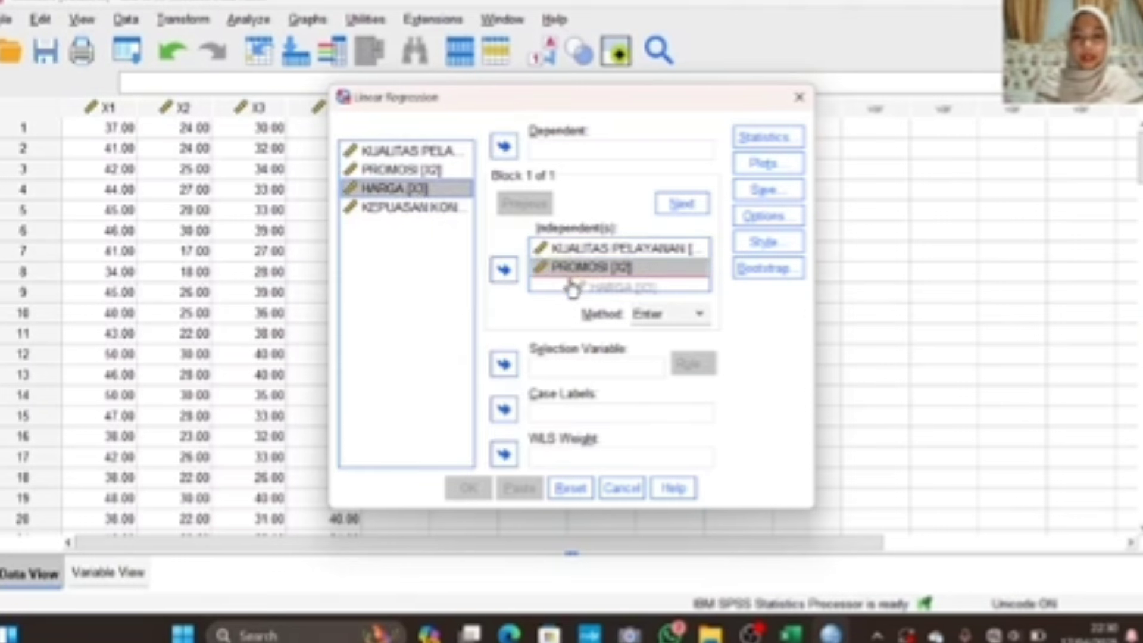
{"action": "left_click_drag", "start_coordinate": [441, 209], "coordinate": [567, 145]}
{"action": "left_click_drag", "start_coordinate": [462, 209], "coordinate": [562, 152]}
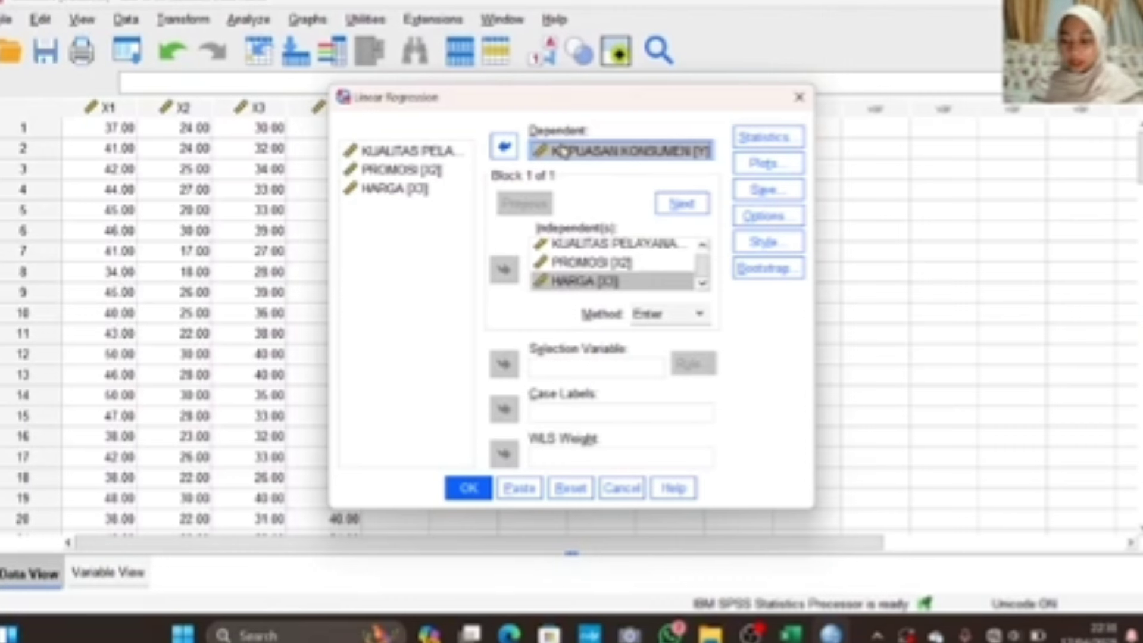
Add Descriptives, Collinearity diagnostics and Durbin-Watson to the regression statistics
{"action": "left_click", "coordinate": [755, 139]}
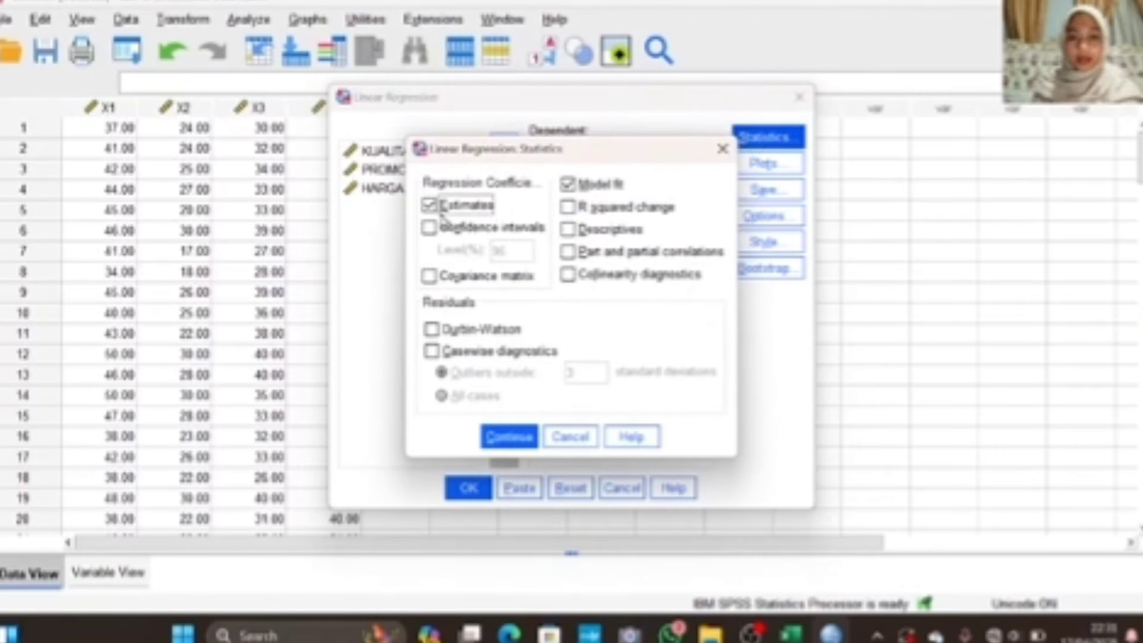
{"action": "left_click", "coordinate": [567, 229]}
{"action": "left_click", "coordinate": [567, 277]}
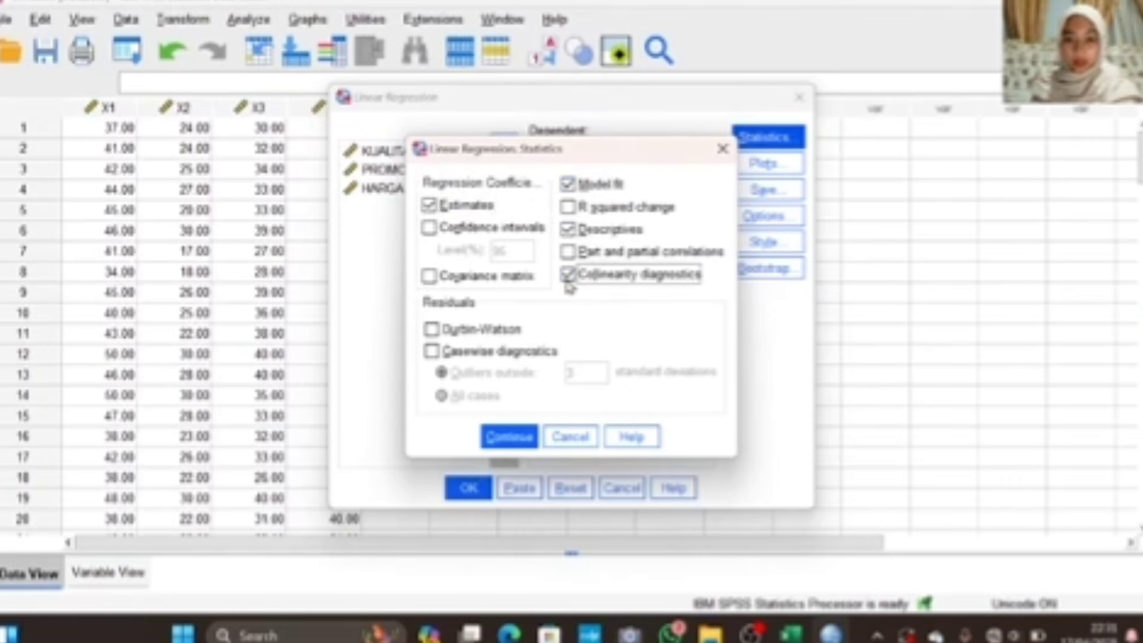
{"action": "left_click", "coordinate": [431, 329]}
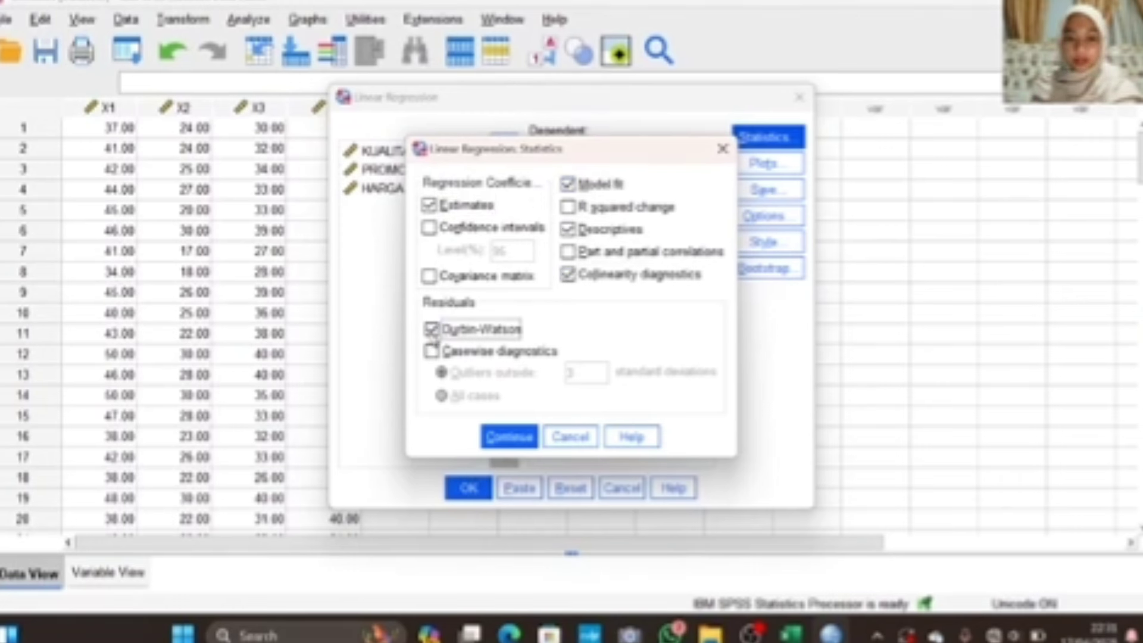
{"action": "left_click", "coordinate": [523, 441]}
Set the regression scatter plot to *SRESID on Y against *ZPRED on X, and include the histogram and normal probability plot
{"action": "left_click", "coordinate": [755, 169]}
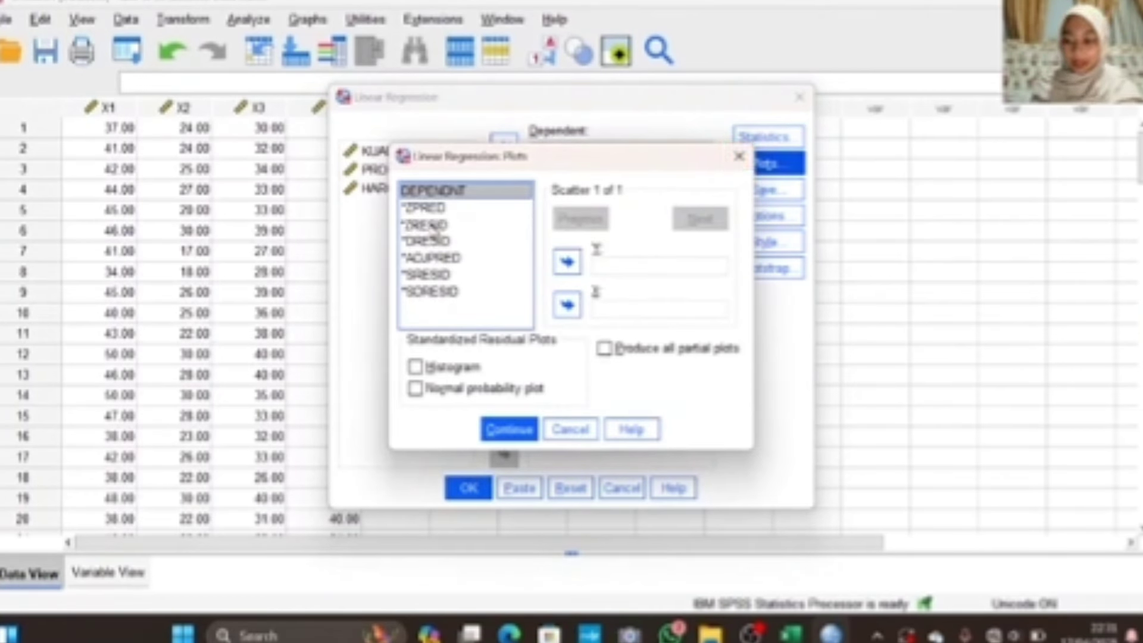
{"action": "left_click_drag", "start_coordinate": [424, 207], "coordinate": [613, 312]}
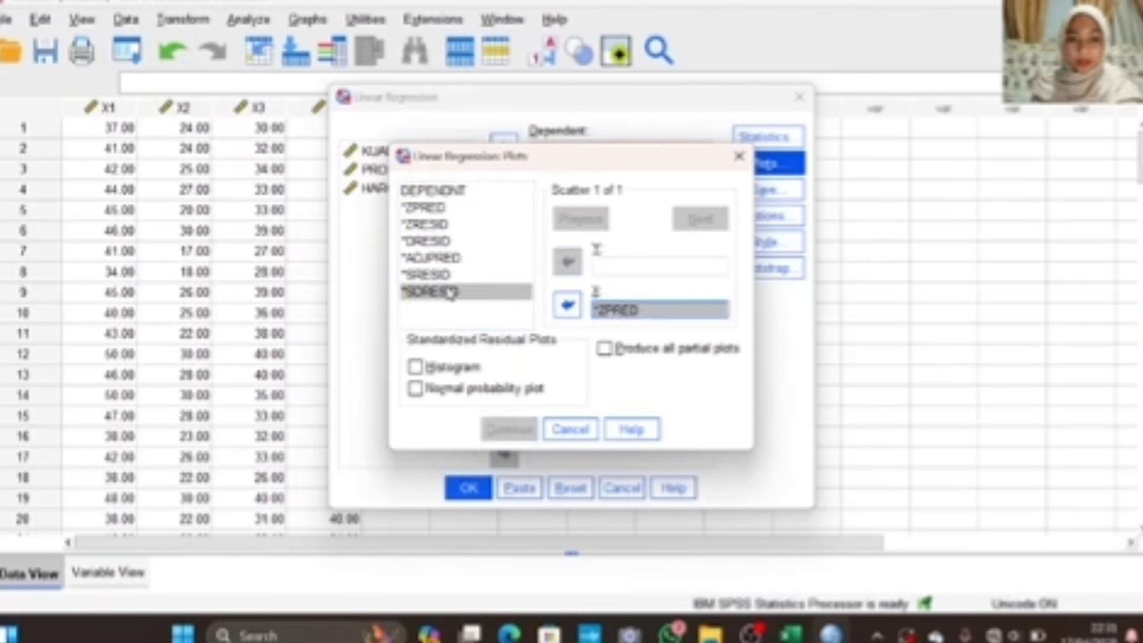
{"action": "left_click_drag", "start_coordinate": [452, 275], "coordinate": [616, 269]}
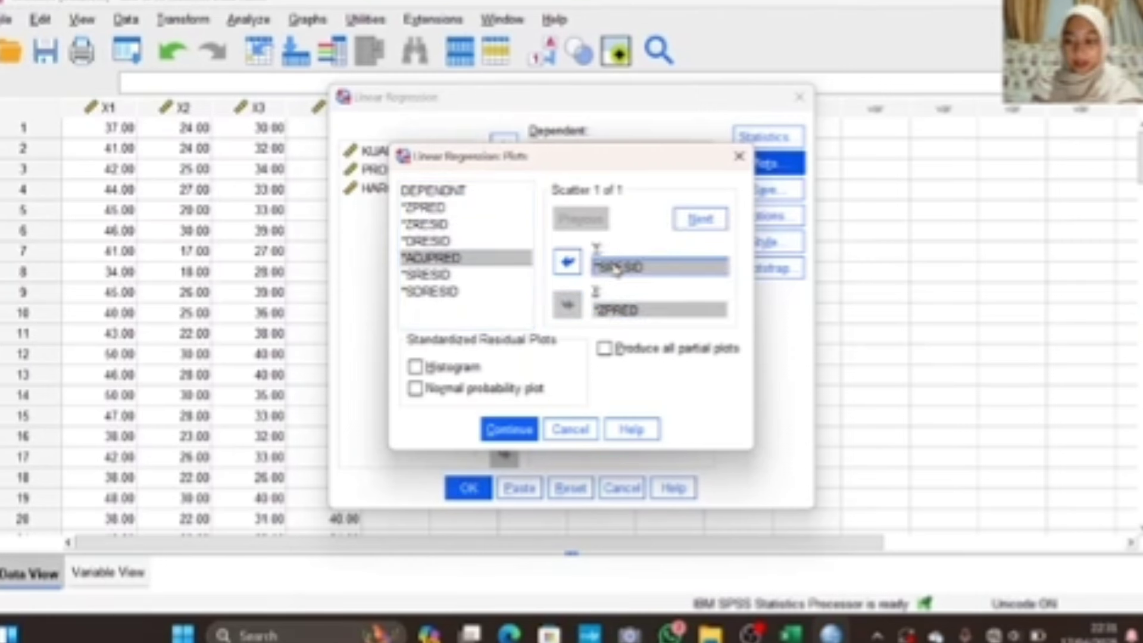
{"action": "left_click", "coordinate": [416, 365]}
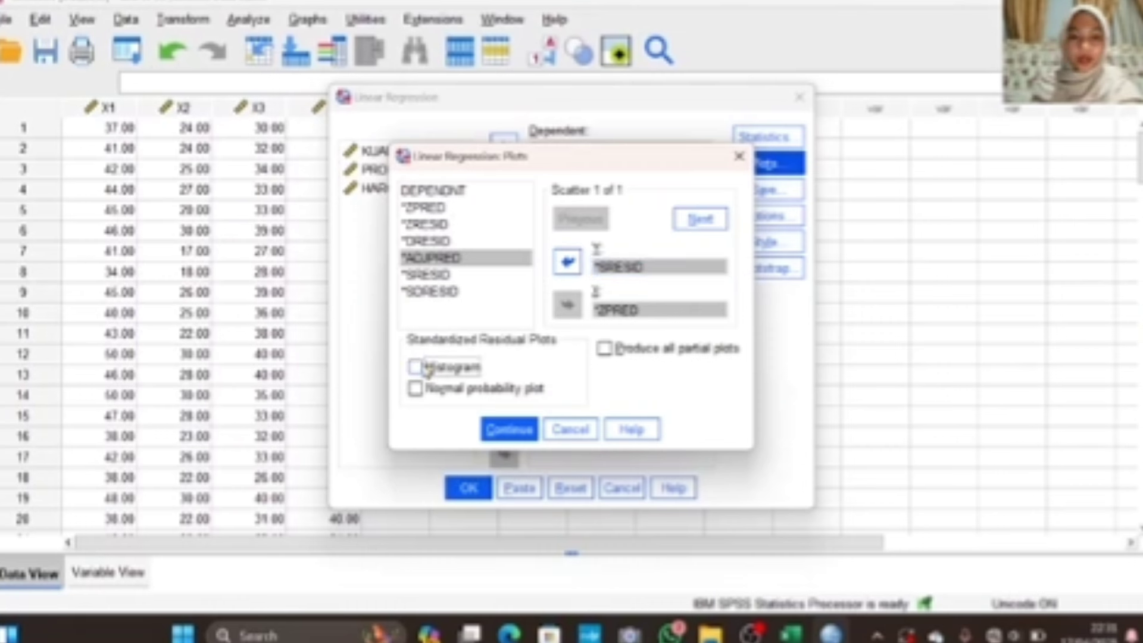
{"action": "left_click", "coordinate": [415, 389]}
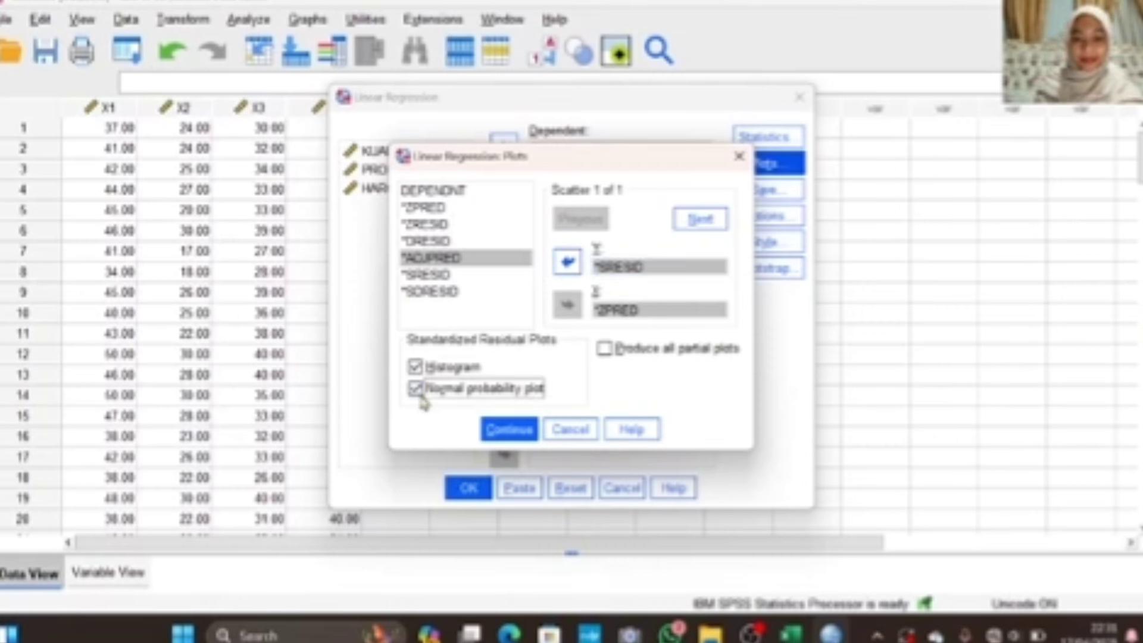
{"action": "left_click", "coordinate": [501, 428]}
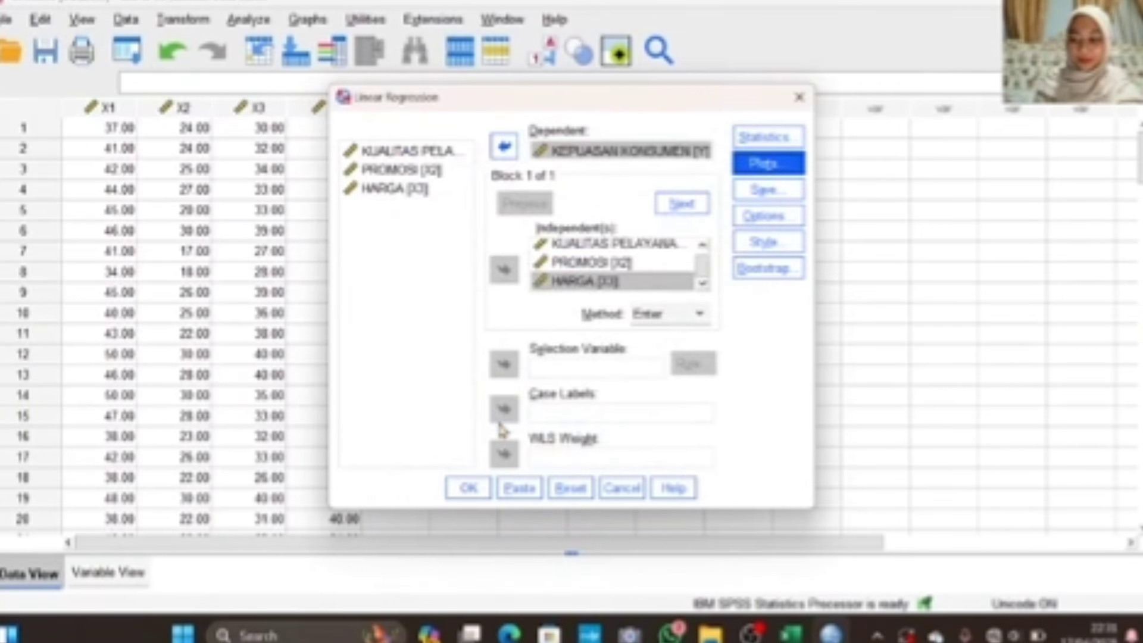
Save the unstandardized residuals as a new variable and run the linear regression
{"action": "left_click", "coordinate": [768, 189]}
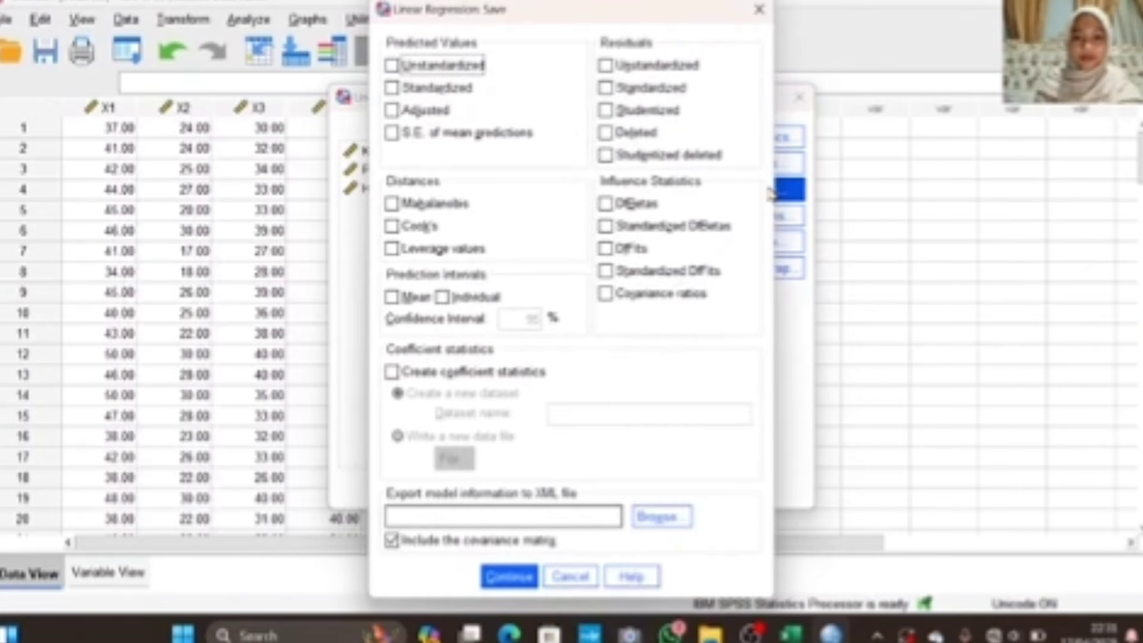
{"action": "left_click", "coordinate": [606, 66]}
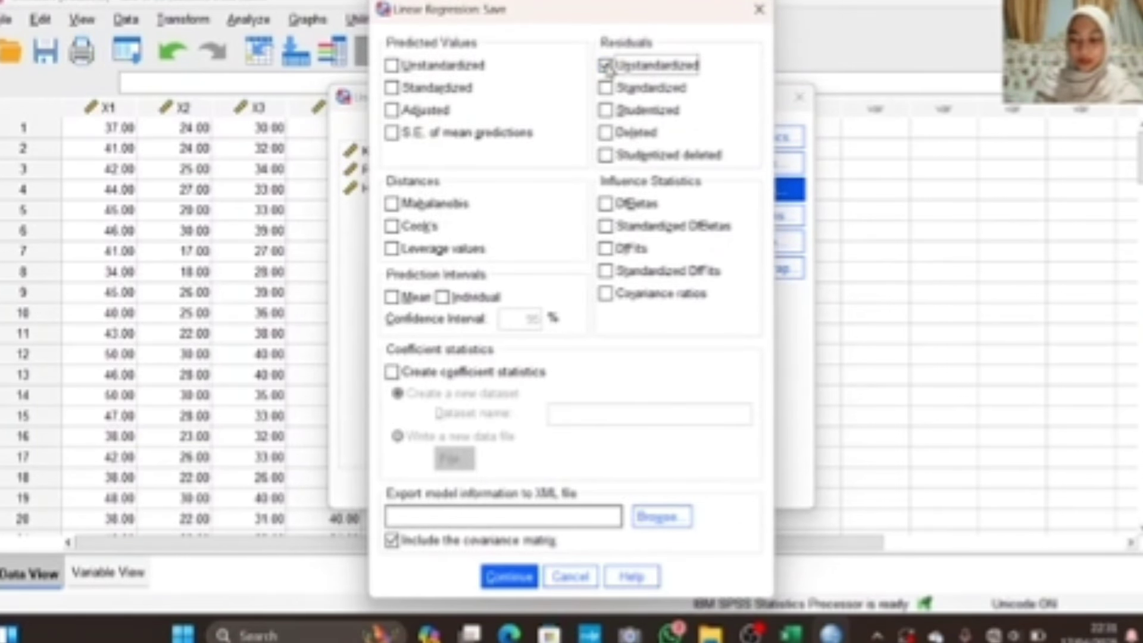
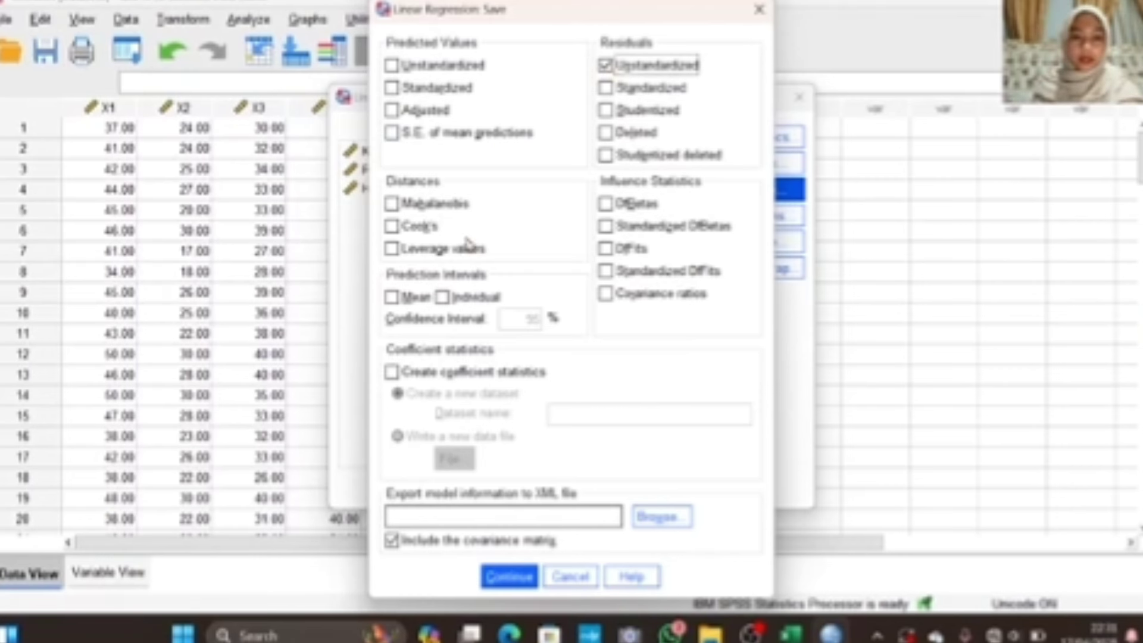
{"action": "left_click", "coordinate": [503, 578]}
{"action": "left_click", "coordinate": [453, 489]}
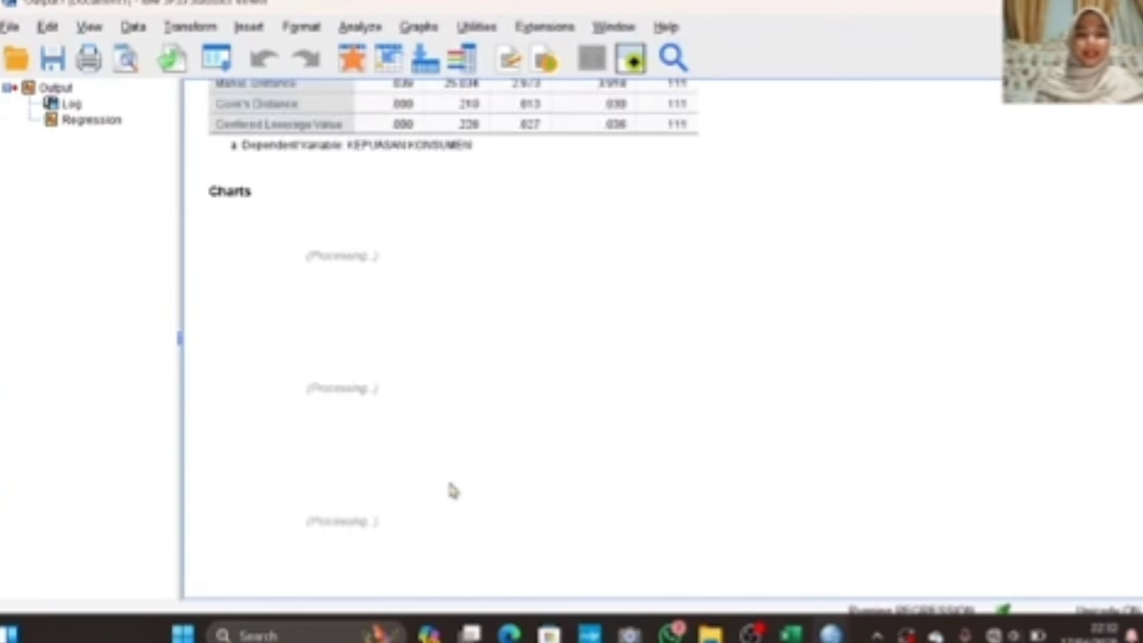
Examine the regression output from the descriptive statistics through the coefficients, collinearity and residual tables to the residual charts
{"action": "scroll", "coordinate": [452, 490], "scroll_direction": "up", "scroll_amount": 2}
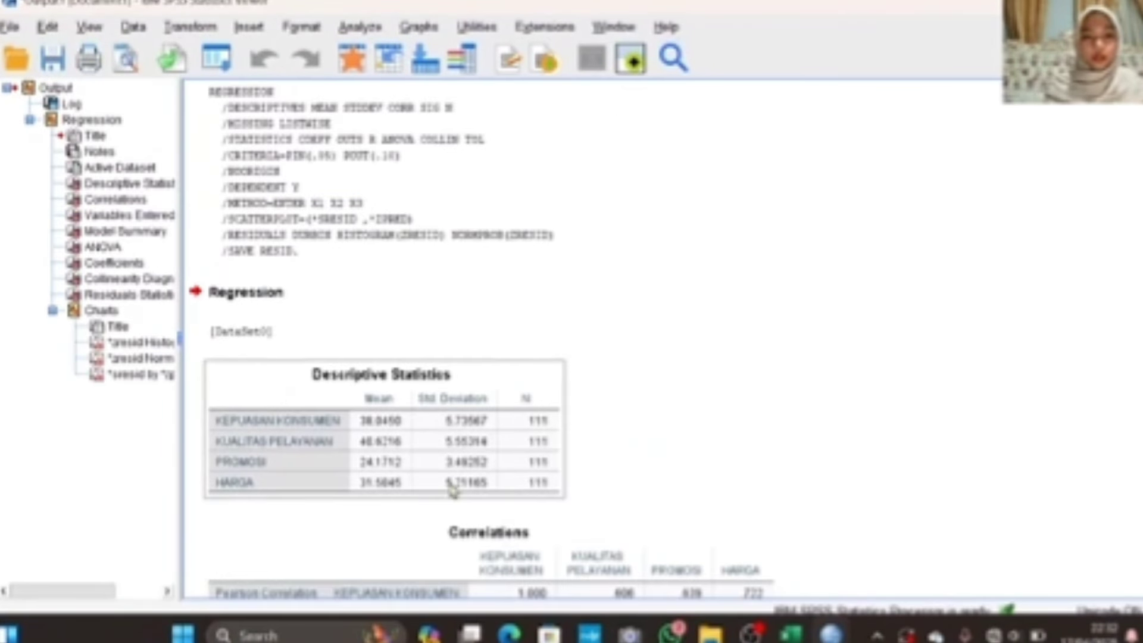
{"action": "scroll", "coordinate": [453, 489], "scroll_direction": "down", "scroll_amount": 20}
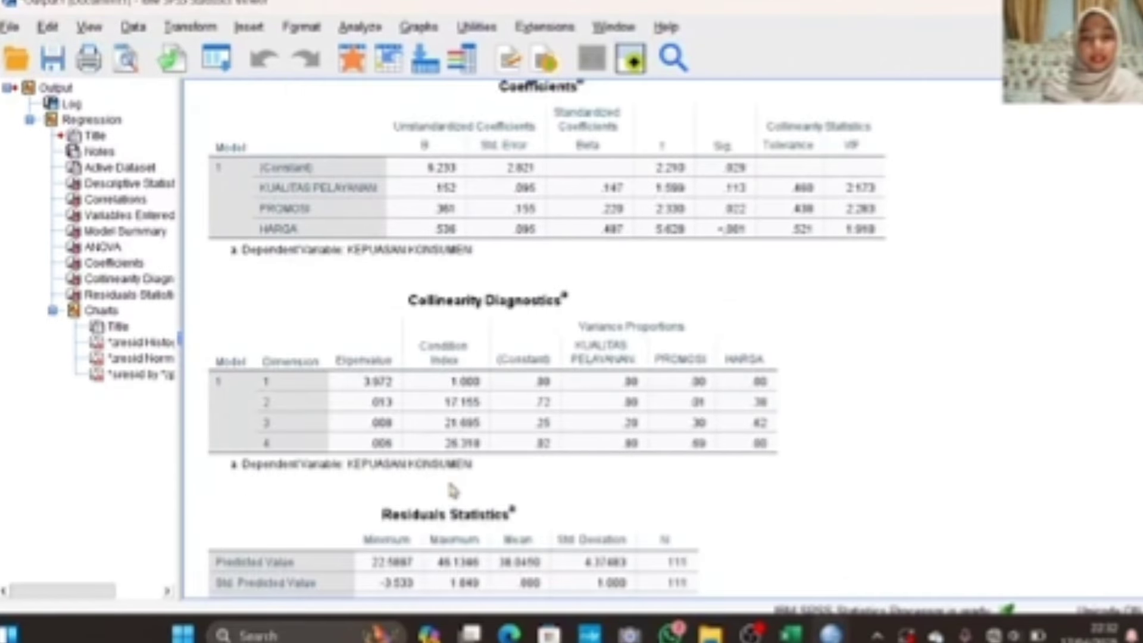
{"action": "scroll", "coordinate": [452, 489], "scroll_direction": "up", "scroll_amount": 20}
{"action": "scroll", "coordinate": [452, 489], "scroll_direction": "down", "scroll_amount": 20}
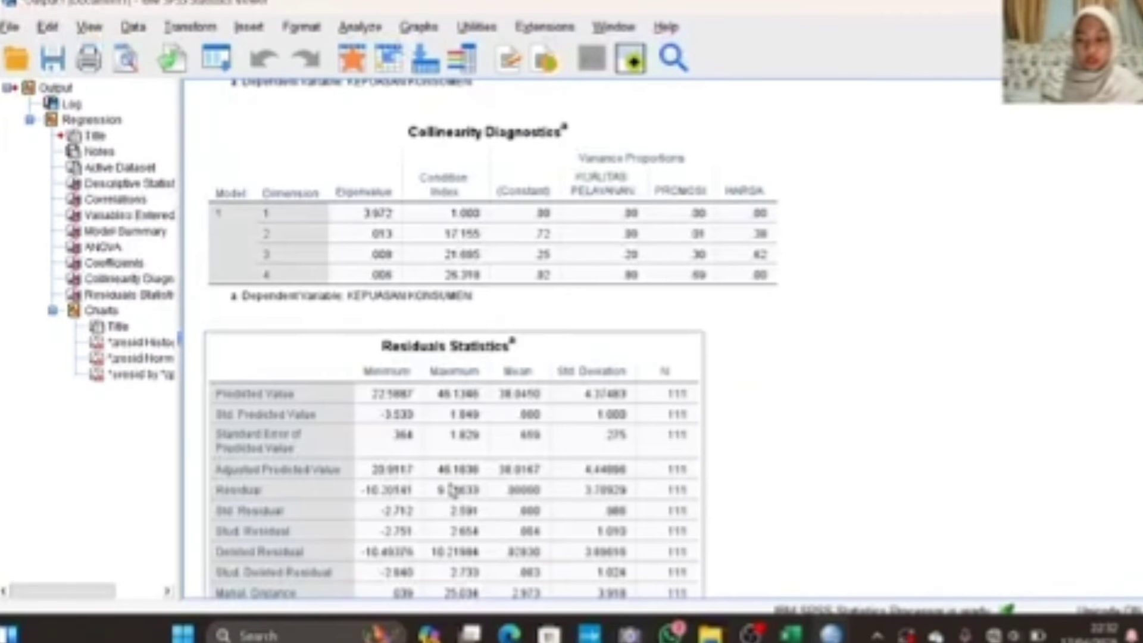
{"action": "scroll", "coordinate": [452, 490], "scroll_direction": "down", "scroll_amount": 3}
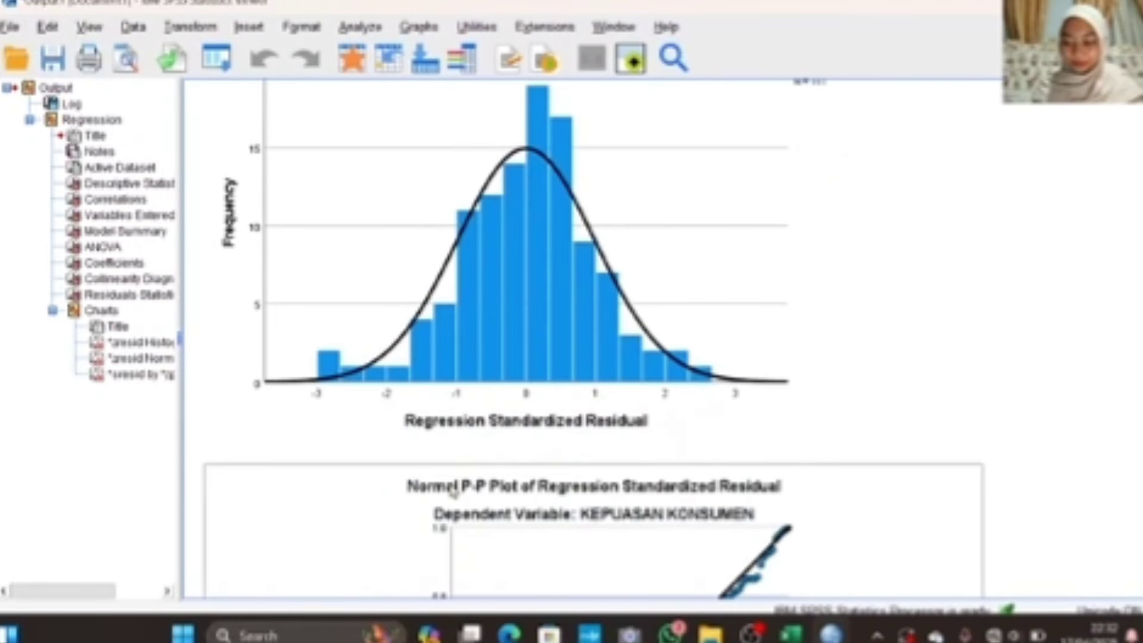
{"action": "scroll", "coordinate": [452, 489], "scroll_direction": "down", "scroll_amount": 13}
{"action": "scroll", "coordinate": [453, 490], "scroll_direction": "up", "scroll_amount": 20}
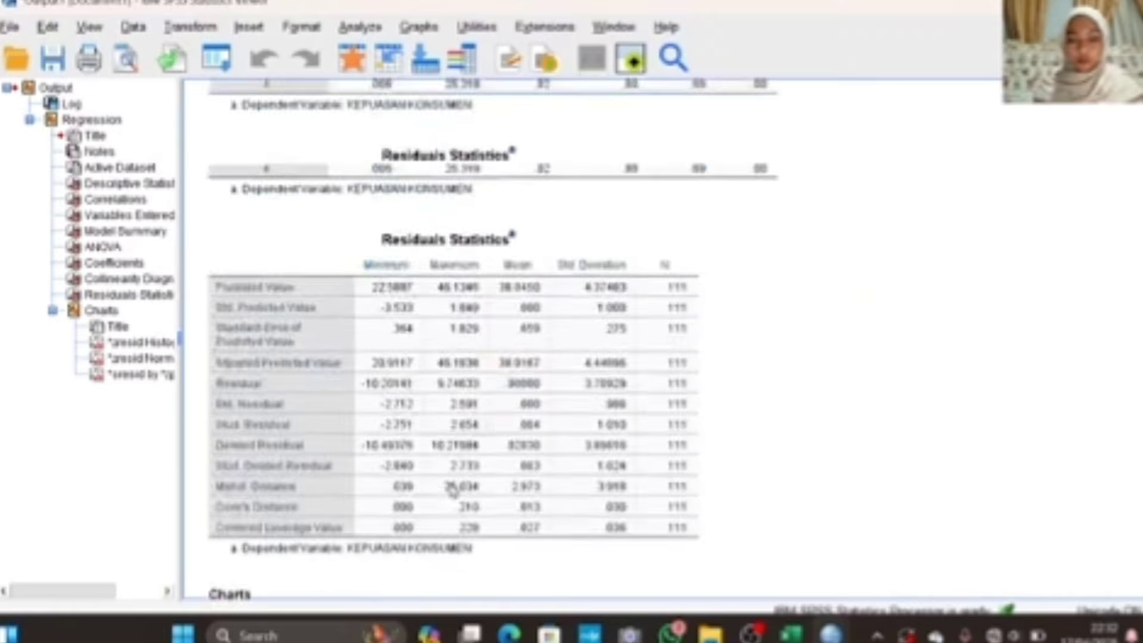
{"action": "scroll", "coordinate": [452, 491], "scroll_direction": "up", "scroll_amount": 20}
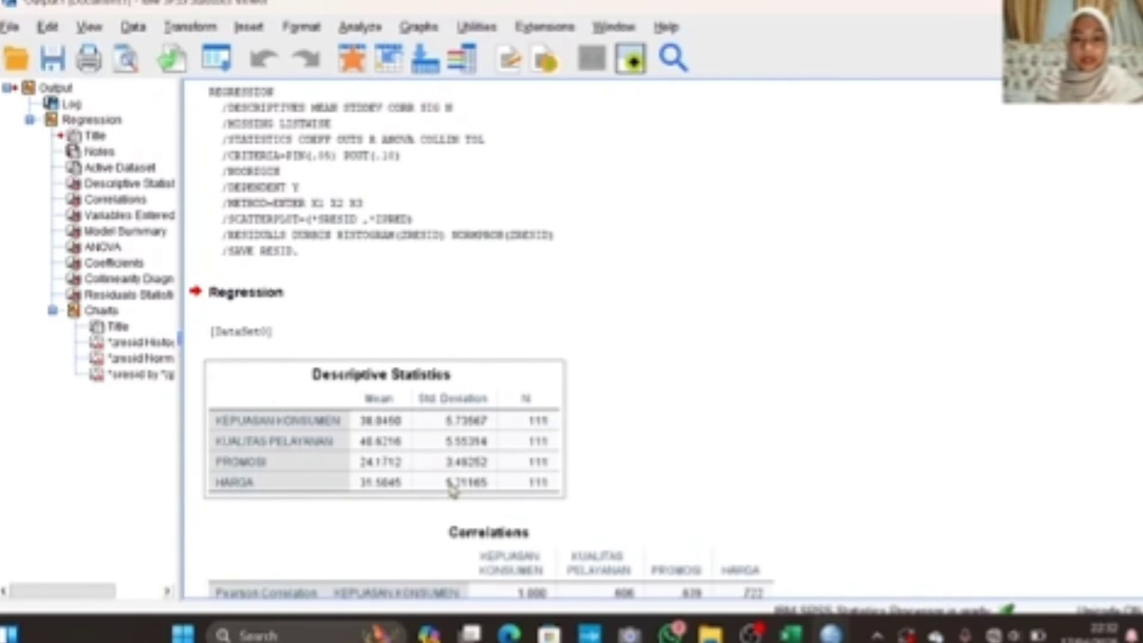
Run a legacy one-sample Kolmogorov-Smirnov test on Unstandardized Residual [RES_1] against the Normal distribution
{"action": "mouse_move", "coordinate": [830, 634]}
{"action": "left_click", "coordinate": [787, 564]}
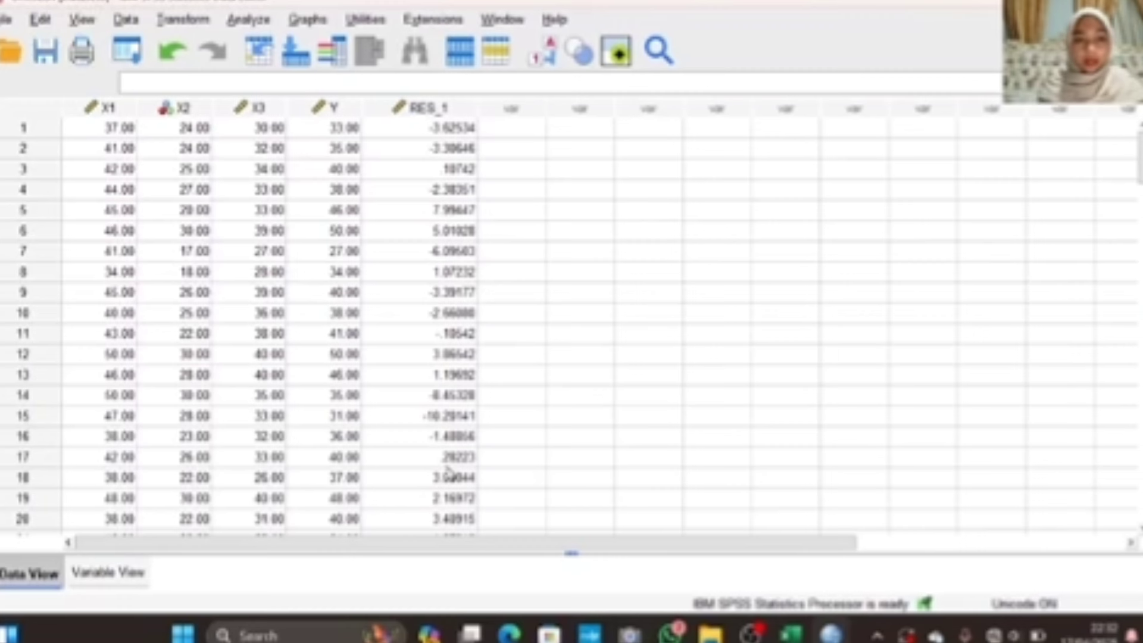
{"action": "left_click", "coordinate": [248, 25]}
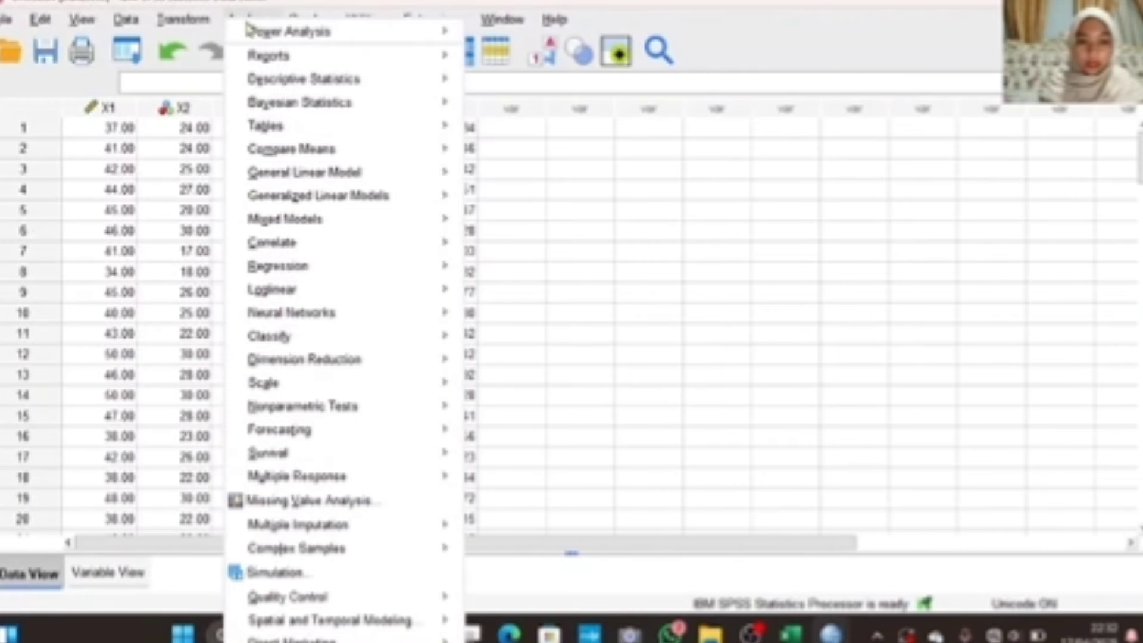
{"action": "mouse_move", "coordinate": [339, 412]}
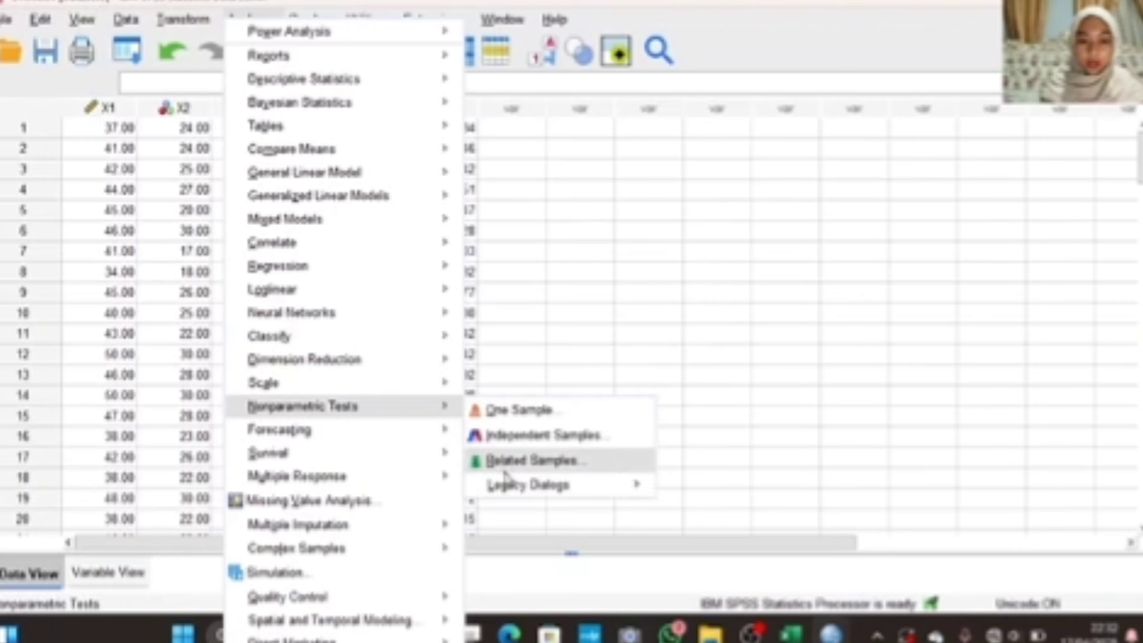
{"action": "mouse_move", "coordinate": [509, 489]}
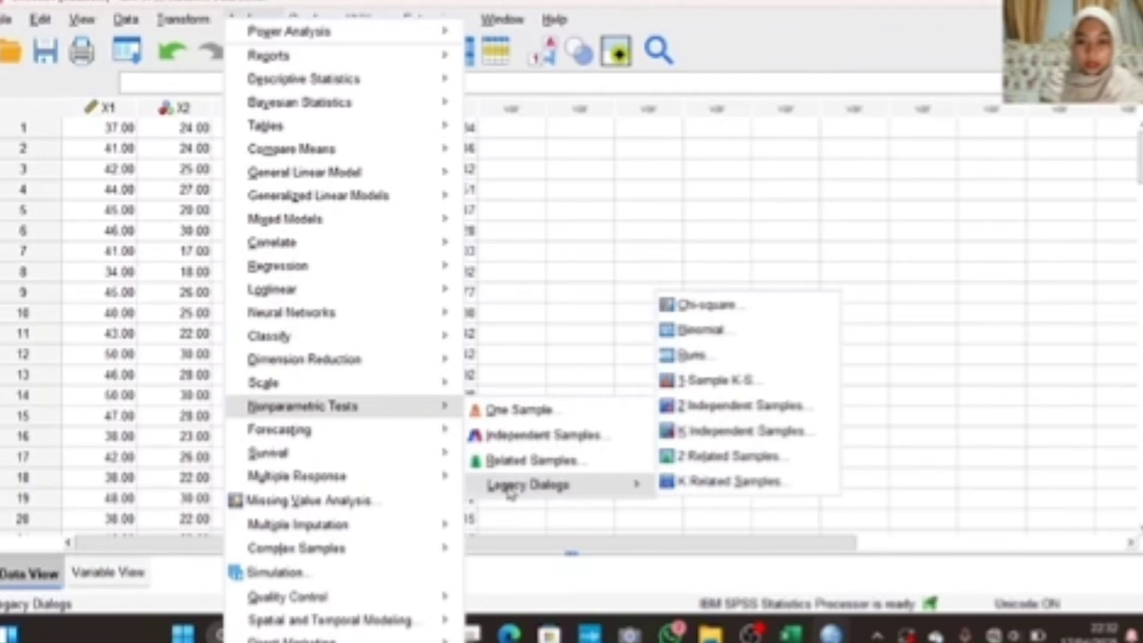
{"action": "left_click", "coordinate": [715, 383]}
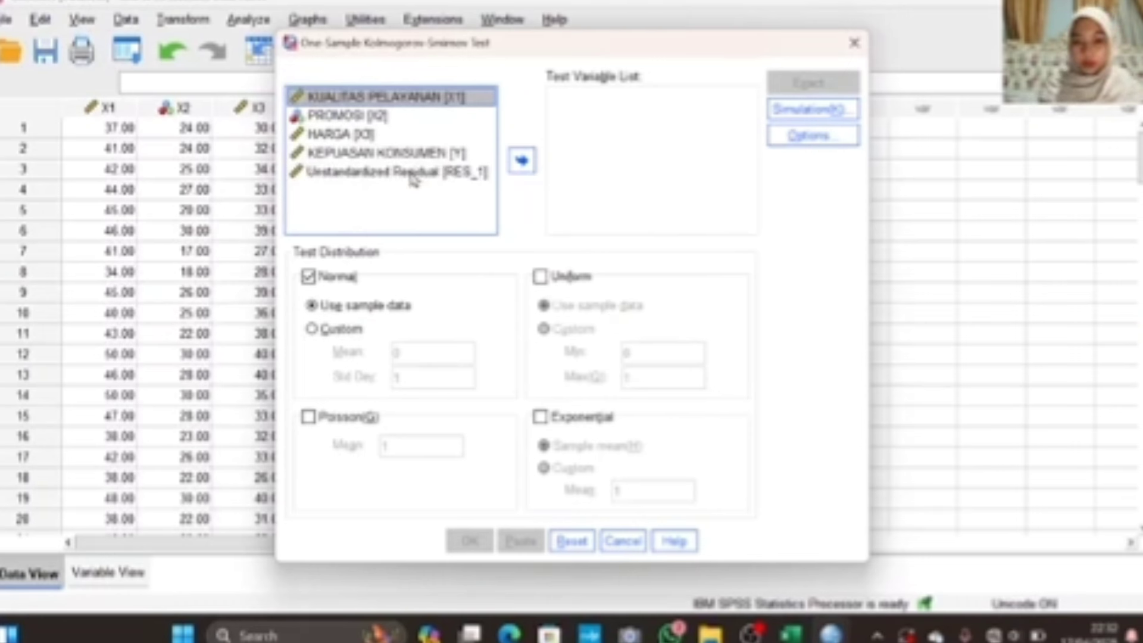
{"action": "left_click_drag", "start_coordinate": [415, 177], "coordinate": [598, 77]}
{"action": "left_click_drag", "start_coordinate": [481, 188], "coordinate": [613, 119]}
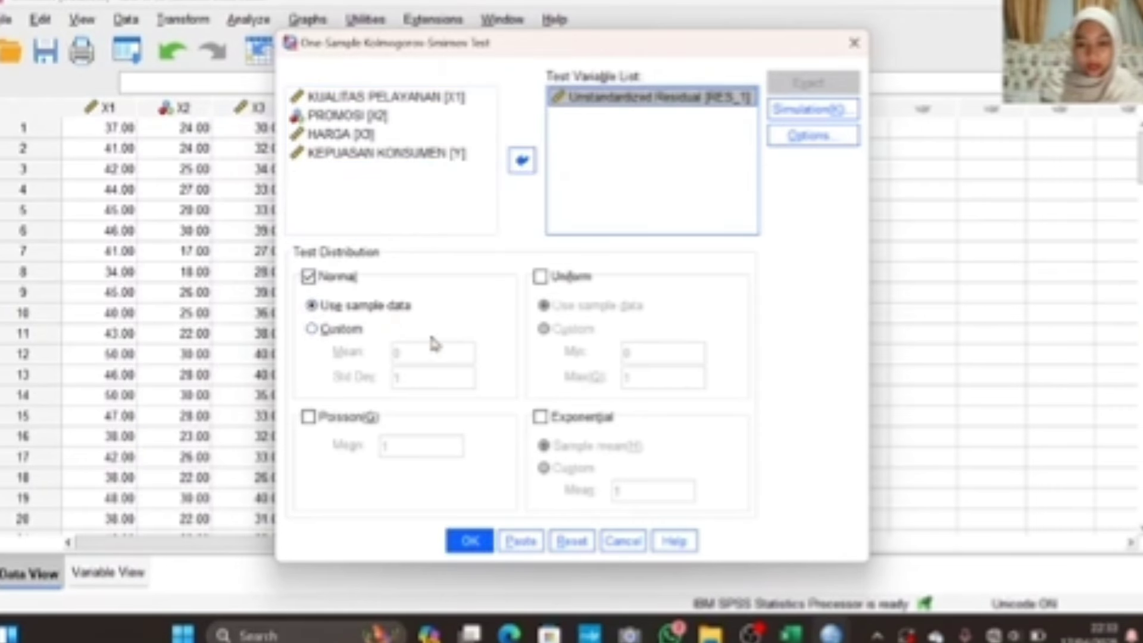
{"action": "left_click", "coordinate": [469, 540]}
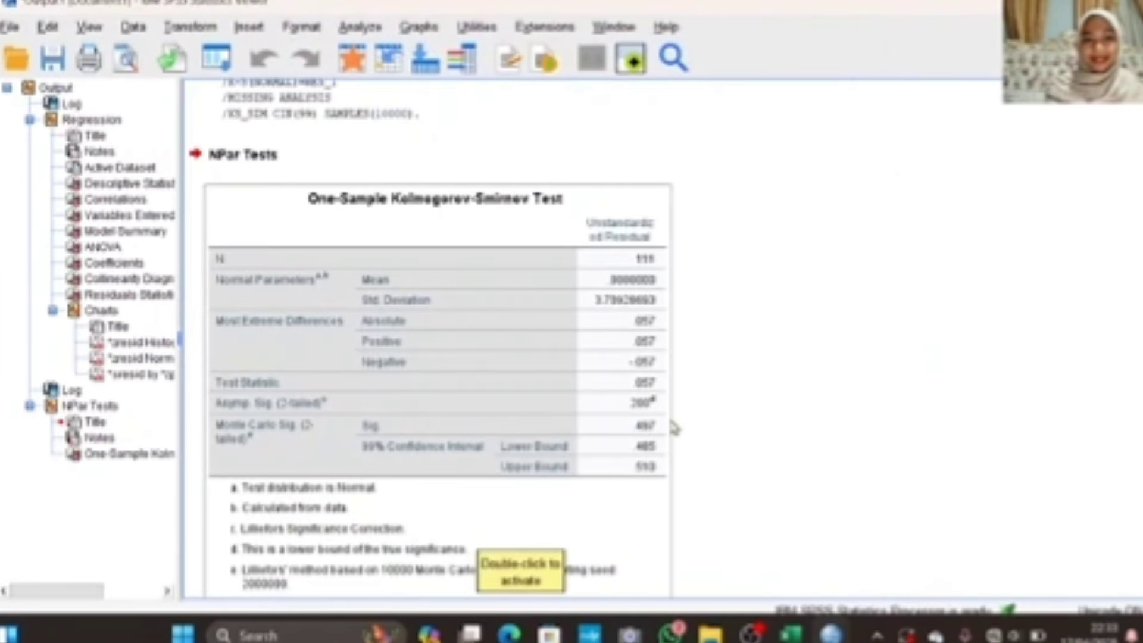
Review the One-Sample Kolmogorov-Smirnov Test table together with the regression scatterplot, P-P plot and correlations in the output
{"action": "scroll", "coordinate": [673, 426], "scroll_direction": "down", "scroll_amount": 1}
{"action": "left_click", "coordinate": [629, 205]}
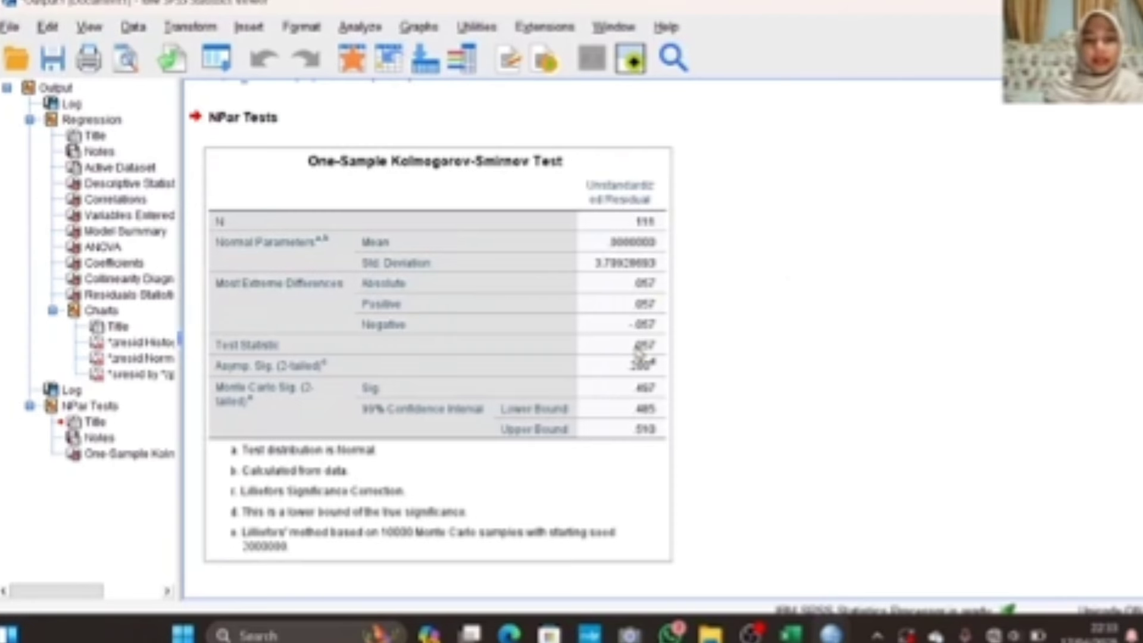
{"action": "scroll", "coordinate": [638, 354], "scroll_direction": "up", "scroll_amount": 12}
{"action": "scroll", "coordinate": [638, 354], "scroll_direction": "up", "scroll_amount": 5}
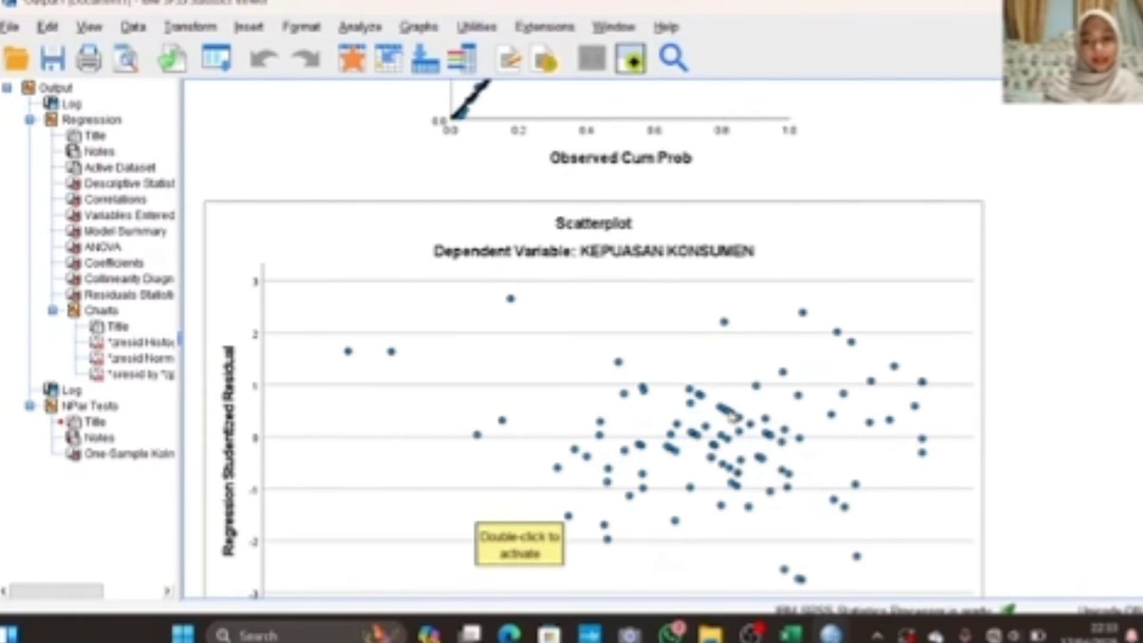
{"action": "scroll", "coordinate": [739, 389], "scroll_direction": "up", "scroll_amount": 2}
{"action": "scroll", "coordinate": [742, 391], "scroll_direction": "up", "scroll_amount": 4}
{"action": "scroll", "coordinate": [743, 391], "scroll_direction": "down", "scroll_amount": 15}
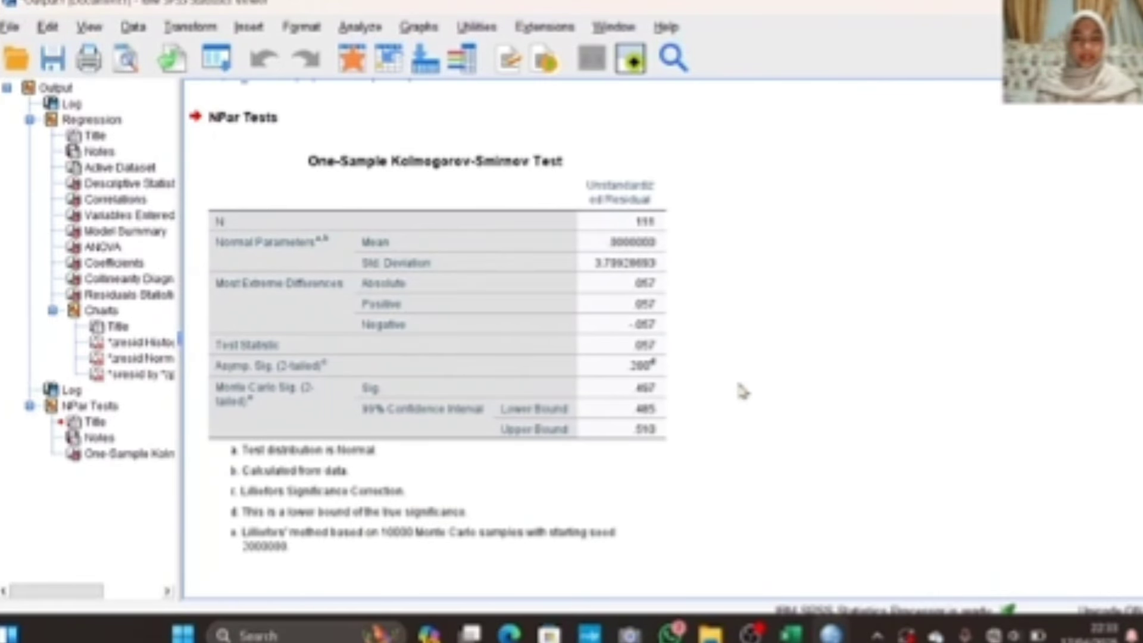
{"action": "scroll", "coordinate": [742, 391], "scroll_direction": "up", "scroll_amount": 20}
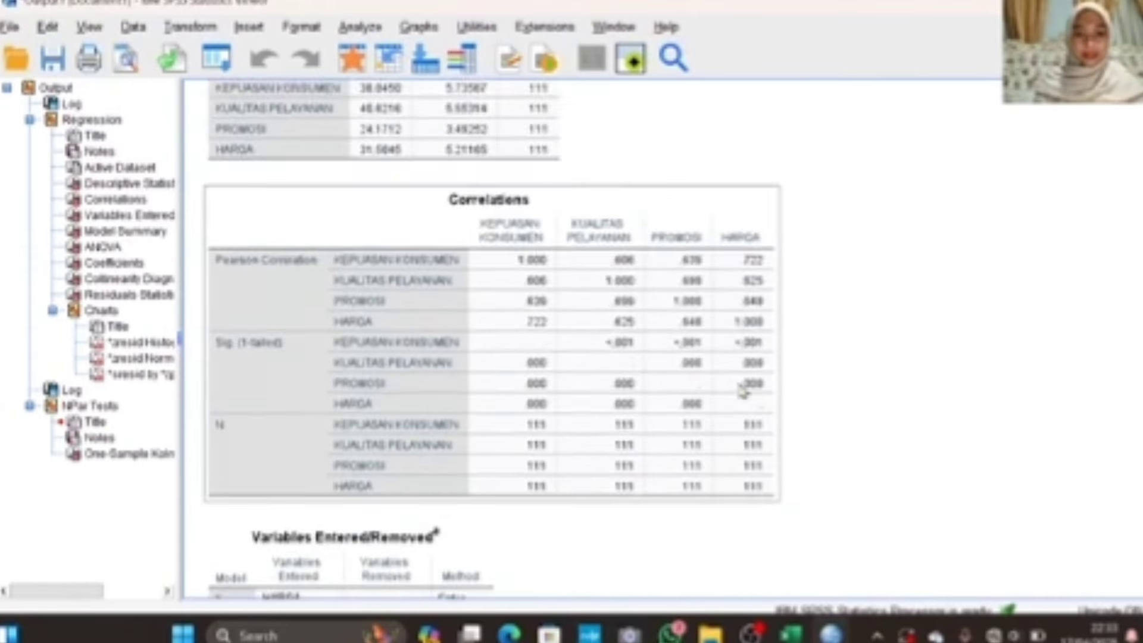
{"action": "scroll", "coordinate": [743, 391], "scroll_direction": "down", "scroll_amount": 20}
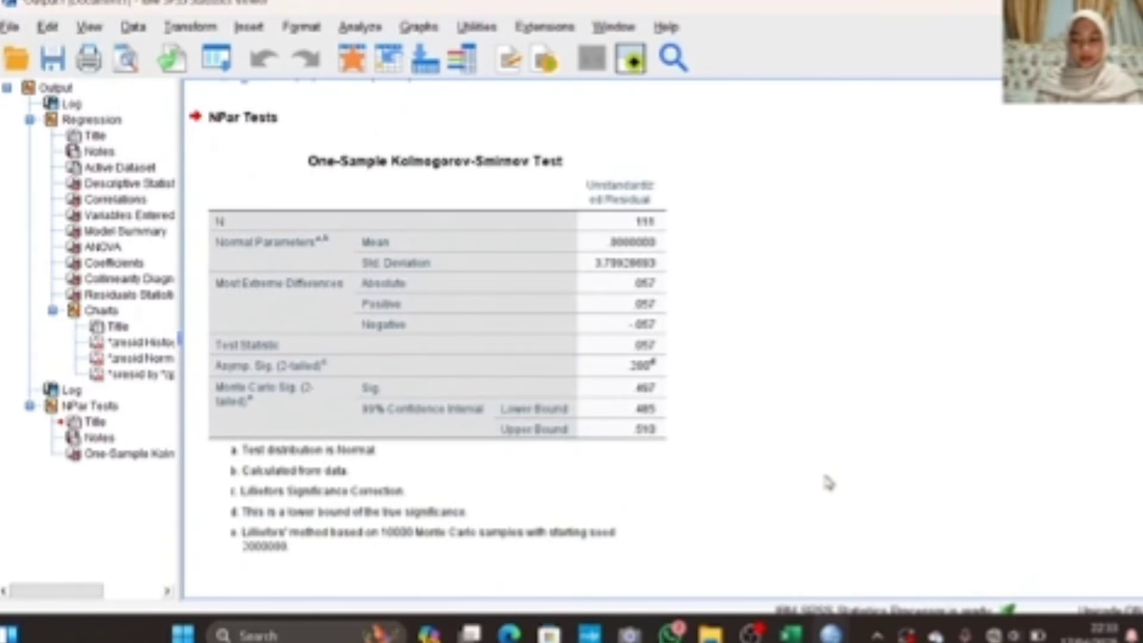
Start computing a new variable in the dataset with RES_2 as the target variable
{"action": "mouse_move", "coordinate": [831, 634]}
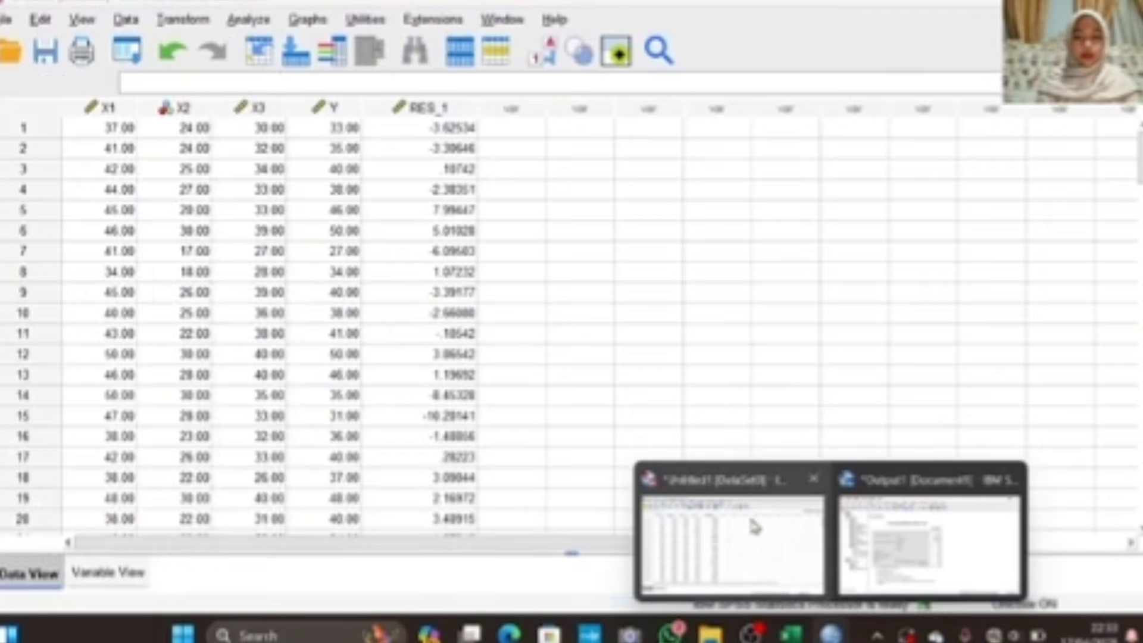
{"action": "left_click", "coordinate": [753, 524]}
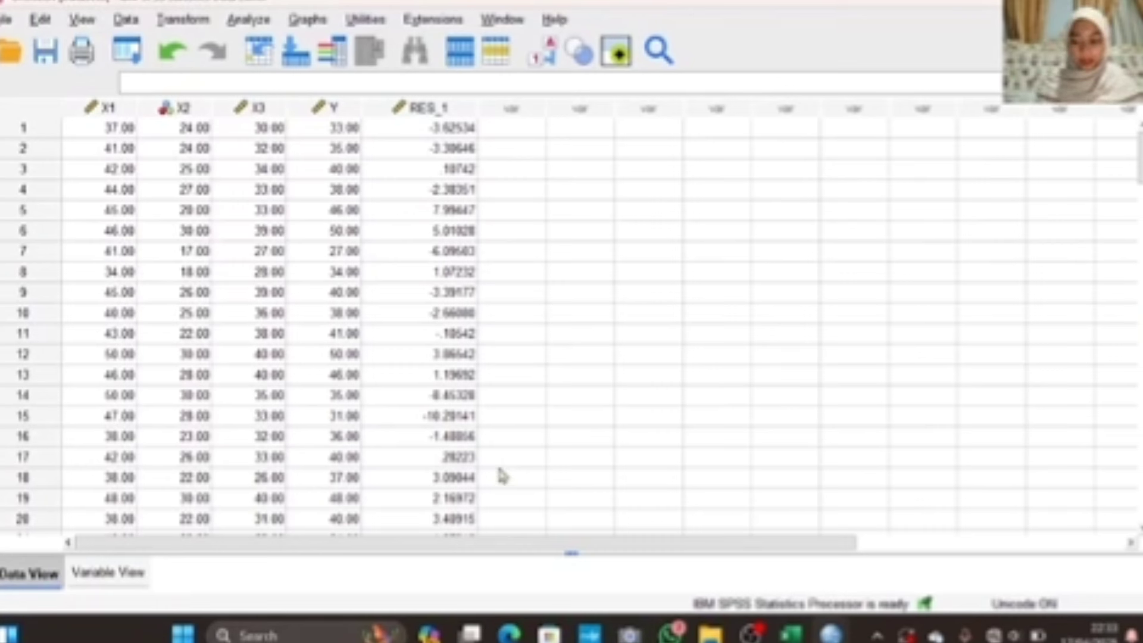
{"action": "left_click", "coordinate": [190, 21]}
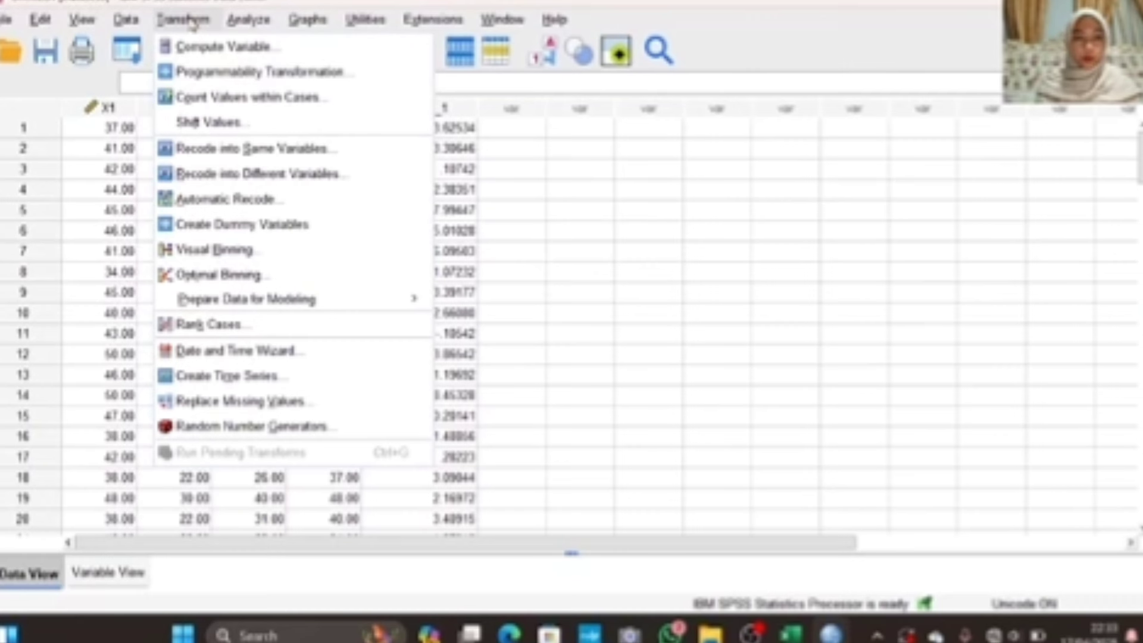
{"action": "left_click", "coordinate": [216, 52]}
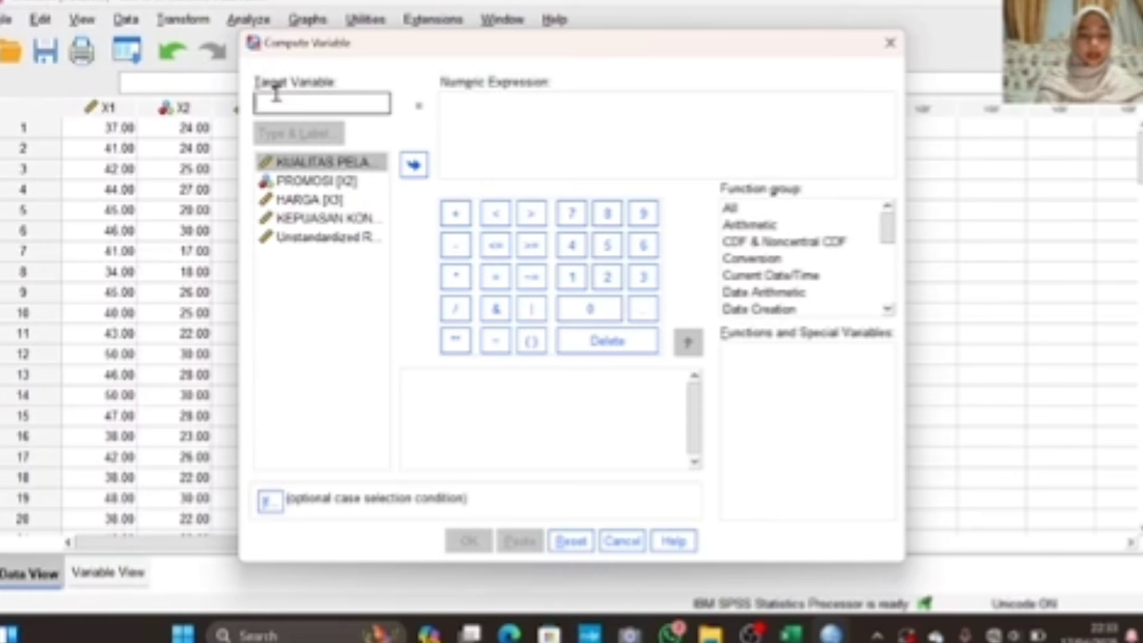
{"action": "type", "text": "RES_2"}
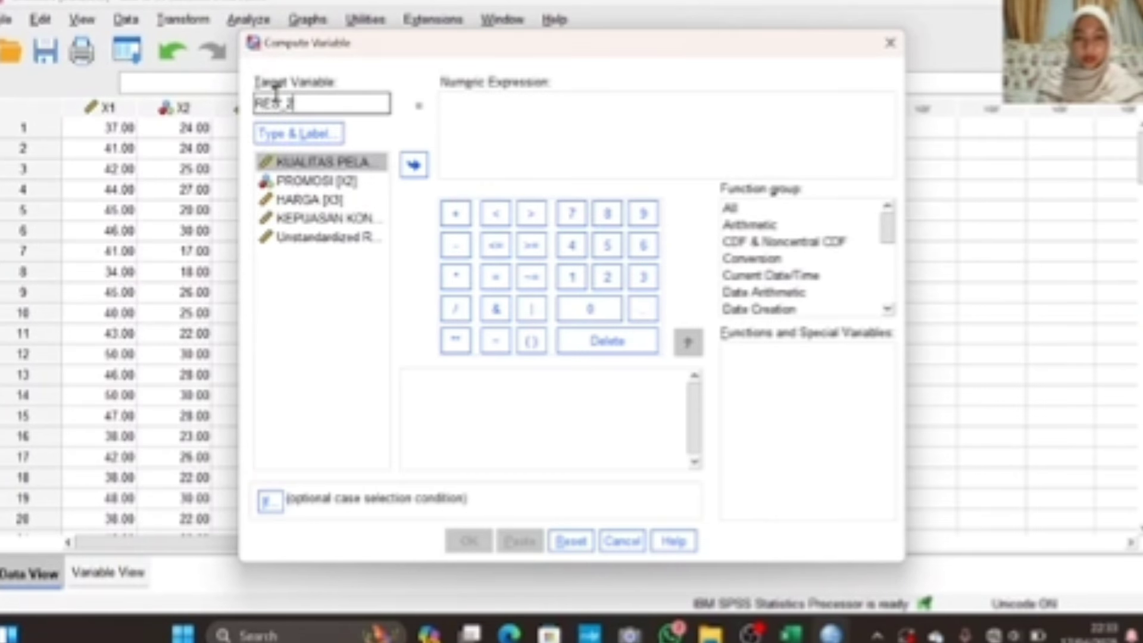
Insert the Abs function from the All function group into the numeric expression for RES_2
{"action": "left_click", "coordinate": [462, 103]}
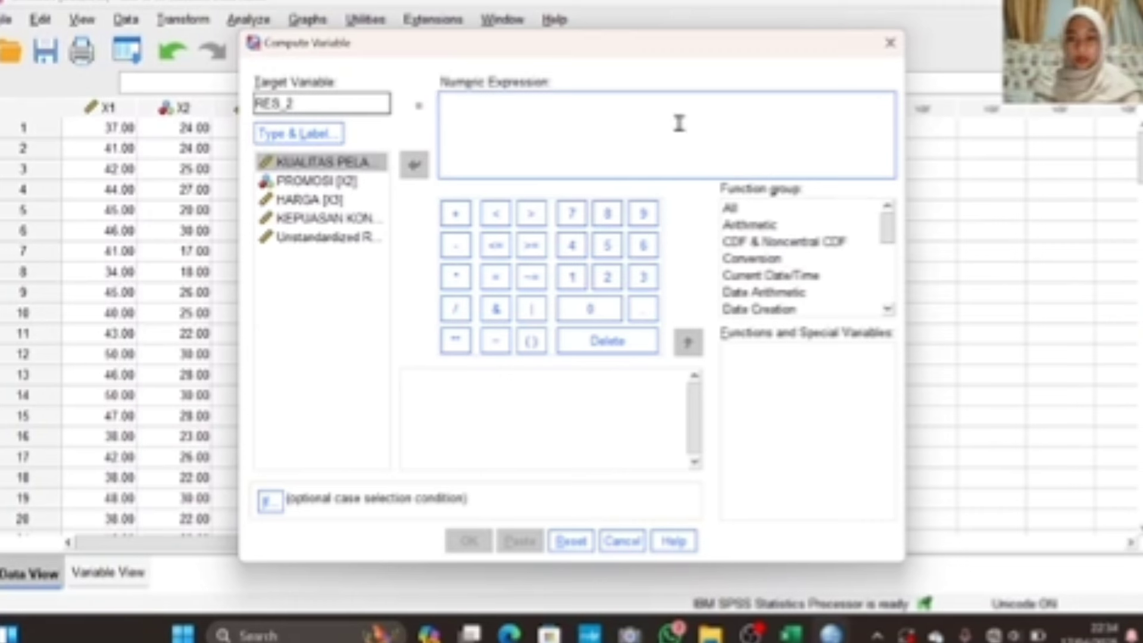
{"action": "left_click", "coordinate": [745, 210]}
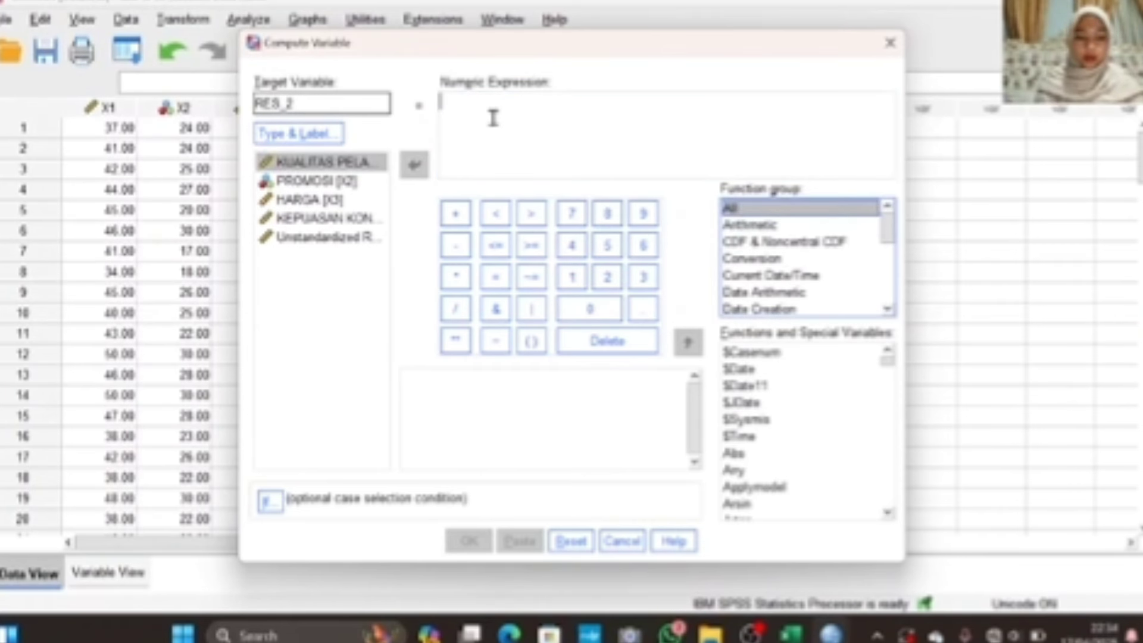
{"action": "key", "text": "a"}
{"action": "key", "text": "s"}
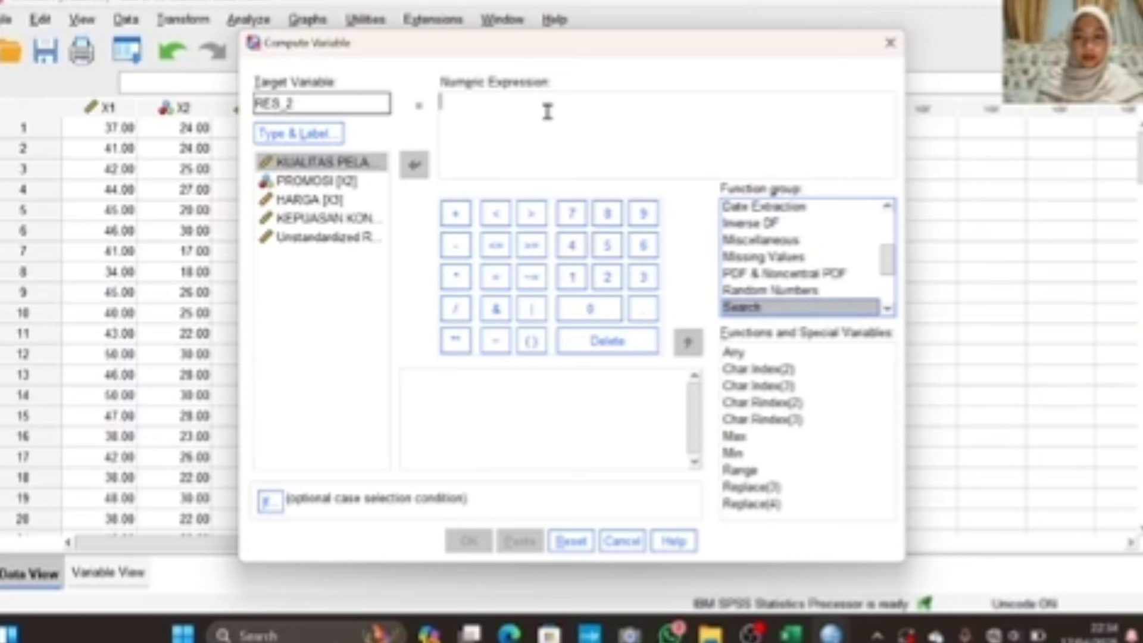
{"action": "scroll", "coordinate": [782, 247], "scroll_direction": "up", "scroll_amount": 4}
{"action": "left_click", "coordinate": [745, 209]}
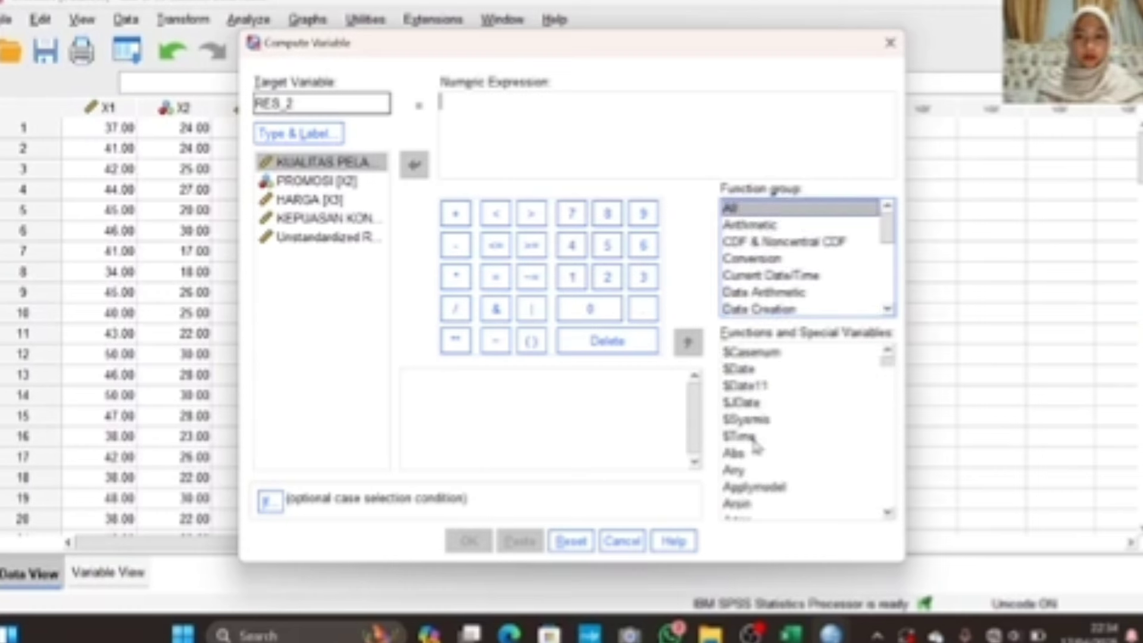
{"action": "double_click", "coordinate": [736, 454]}
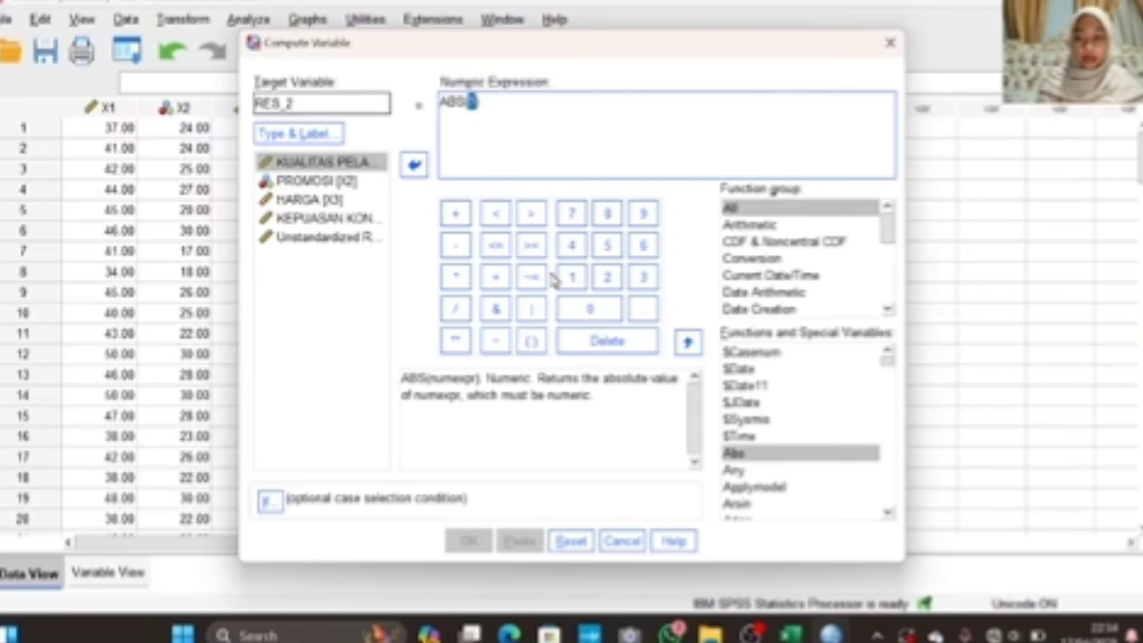
Complete the numeric expression as ABS_RES(RES_1) and compute the RES_2 variable
{"action": "type", "text": "RES"}
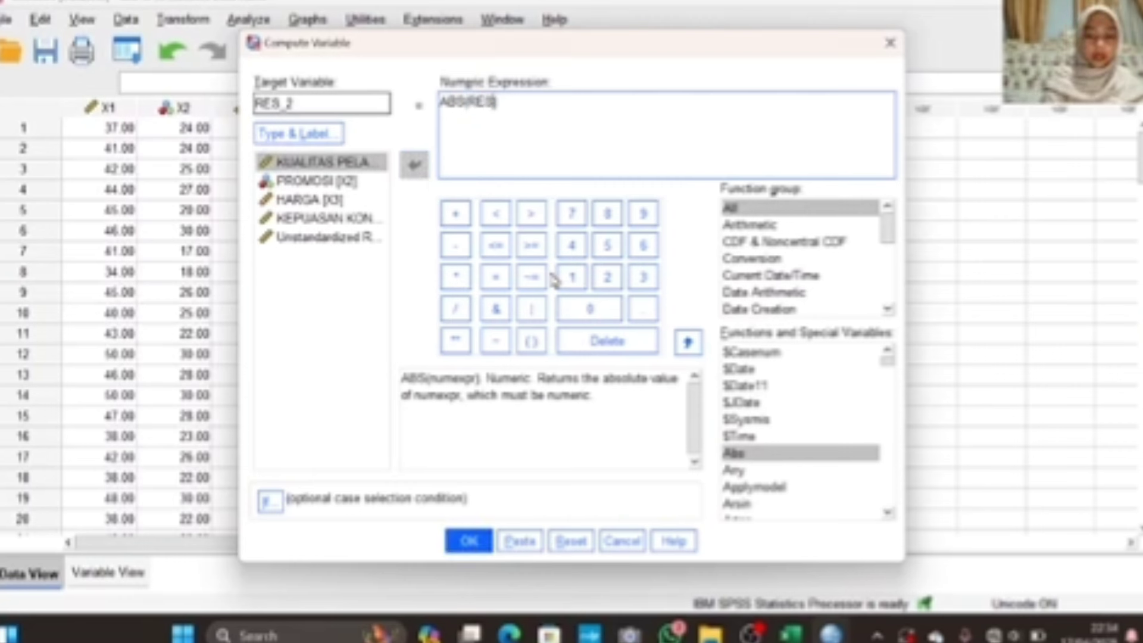
{"action": "type", "text": "_1"}
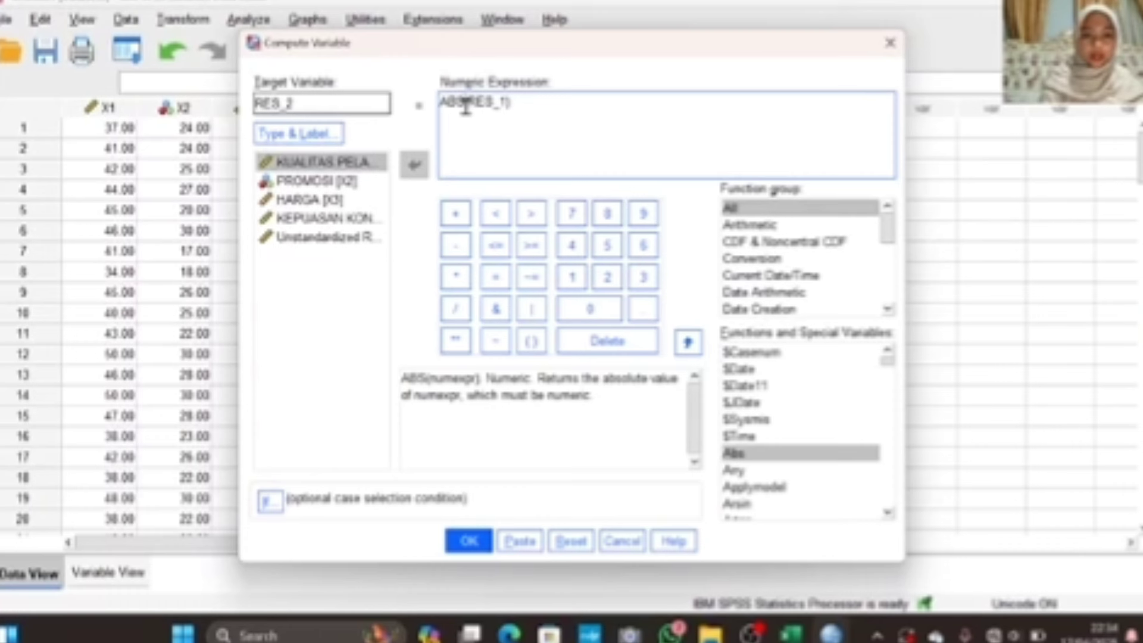
{"action": "type", "text": "_RES"}
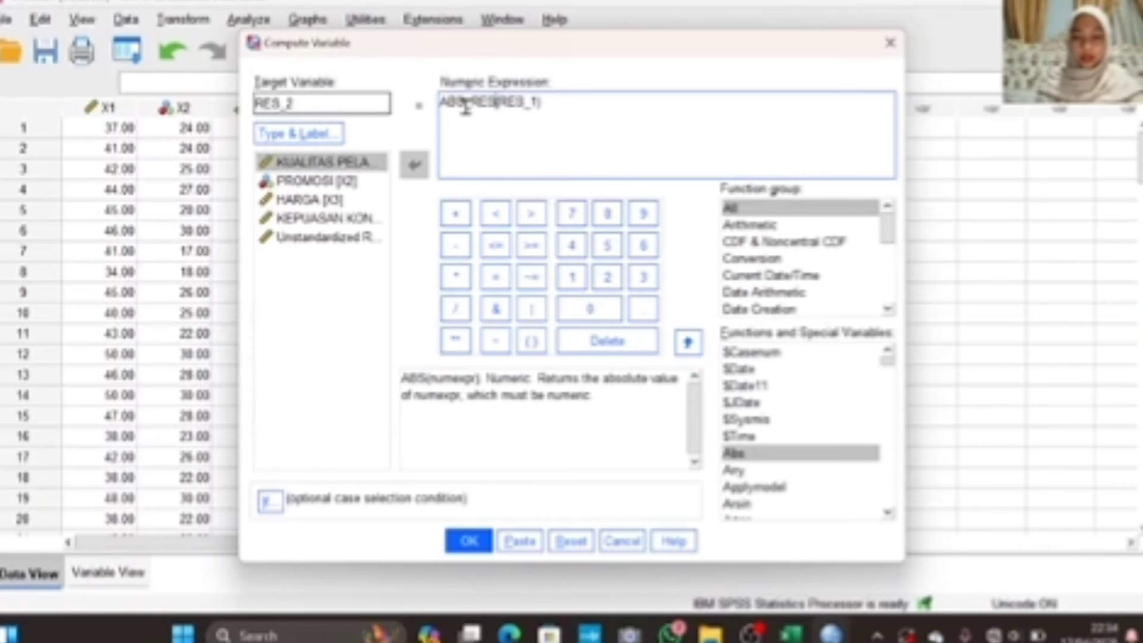
{"action": "left_click", "coordinate": [456, 542]}
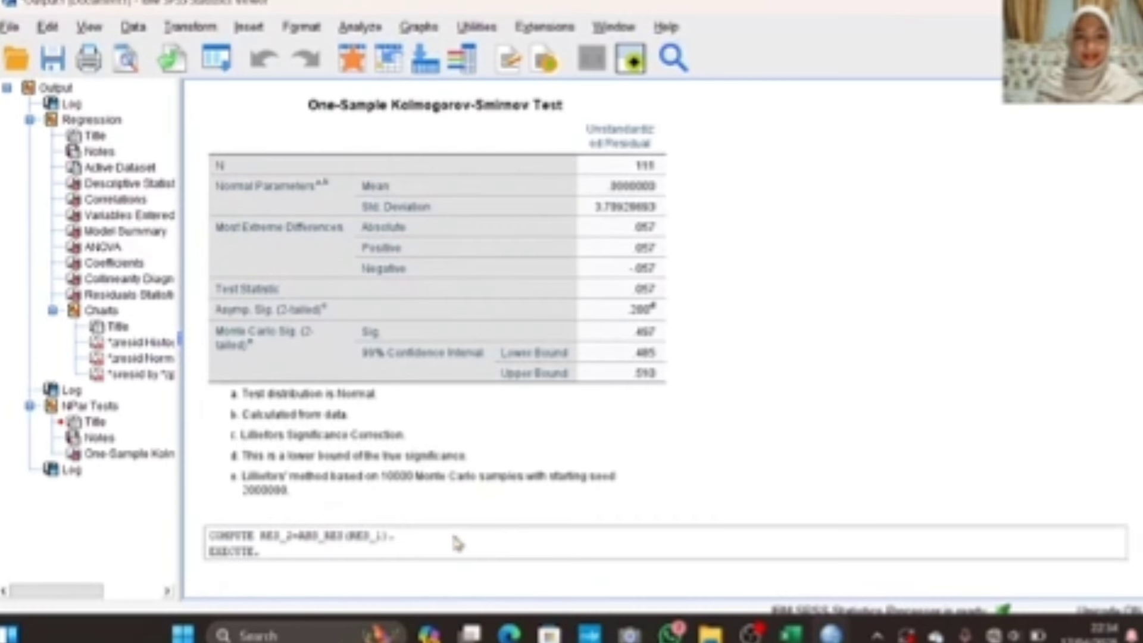
Check the compute log in the output and the RES_2 column in the dataset
{"action": "scroll", "coordinate": [862, 408], "scroll_direction": "up", "scroll_amount": 3}
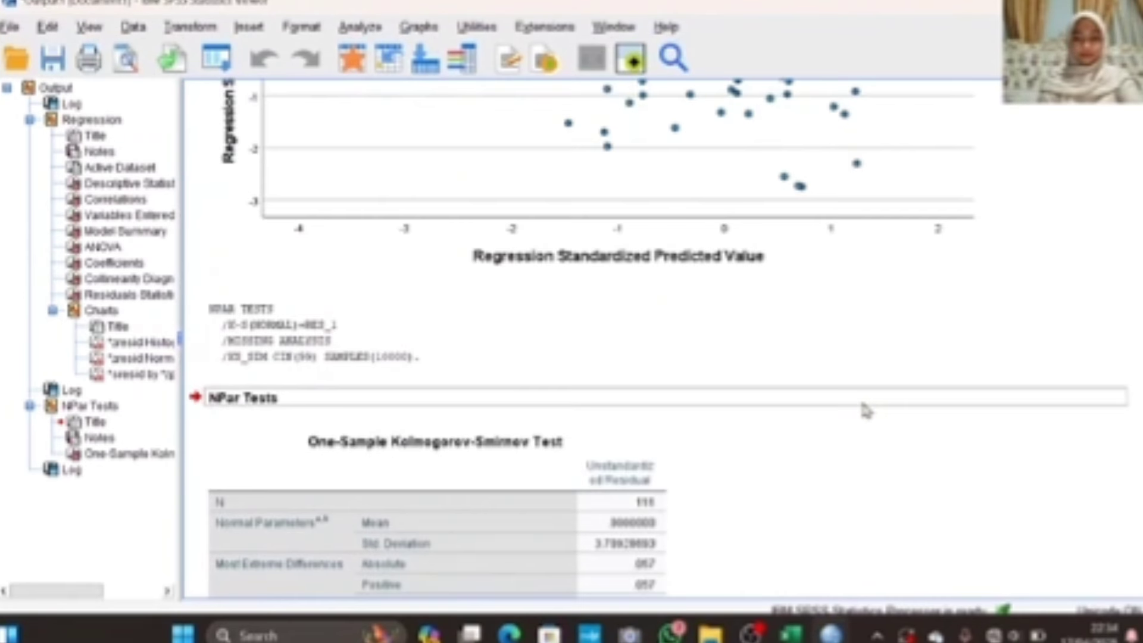
{"action": "scroll", "coordinate": [866, 410], "scroll_direction": "down", "scroll_amount": 3}
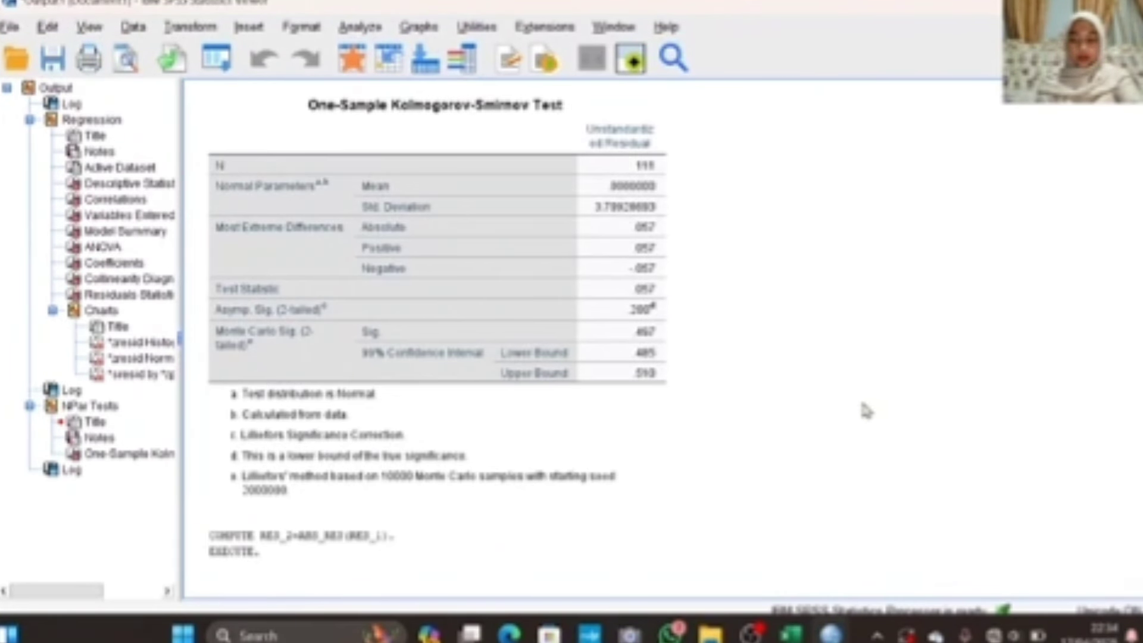
{"action": "mouse_move", "coordinate": [831, 634]}
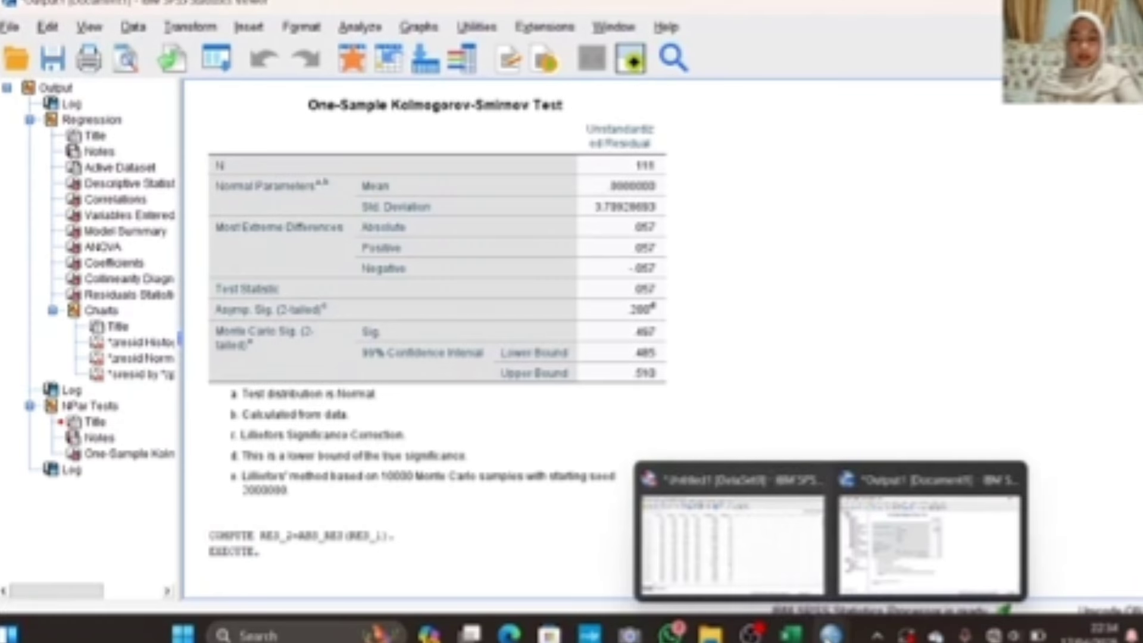
{"action": "left_click", "coordinate": [735, 529]}
{"action": "scroll", "coordinate": [540, 423], "scroll_direction": "down", "scroll_amount": 3}
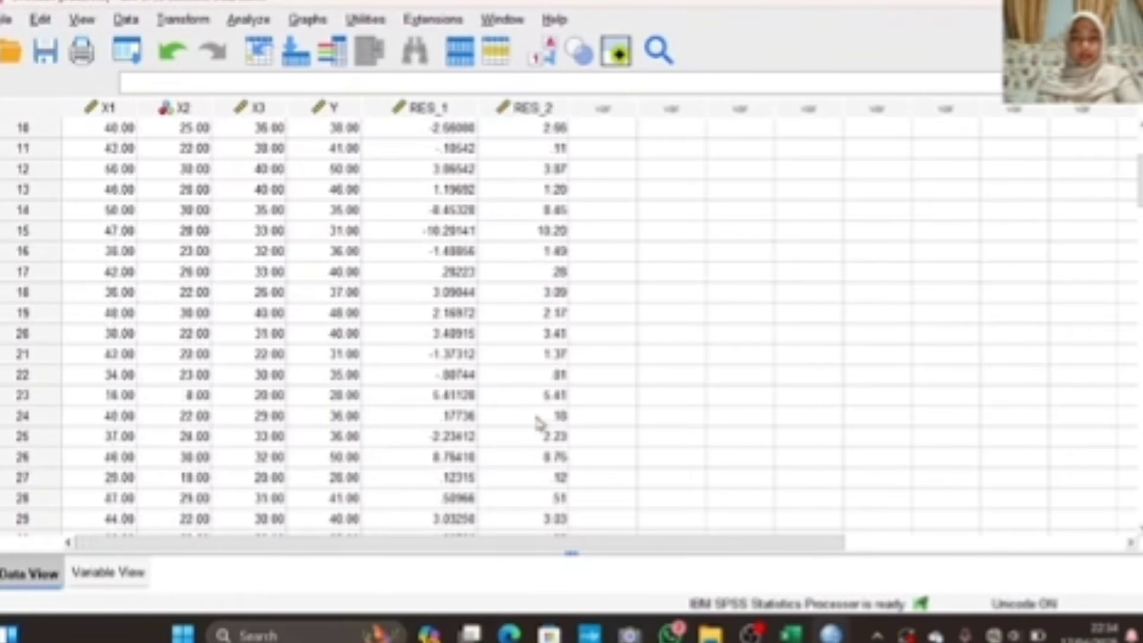
{"action": "scroll", "coordinate": [540, 424], "scroll_direction": "up", "scroll_amount": 3}
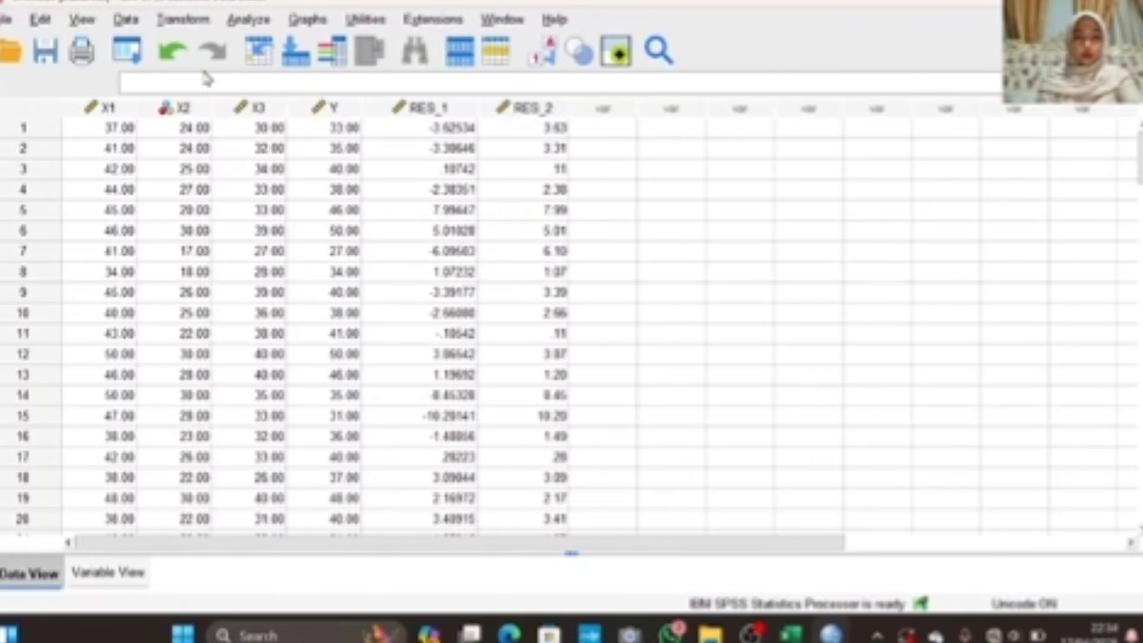
Set up a linear regression with RES_2 replacing KEPUASAN KONSUMEN [Y] as the dependent variable, keeping the existing predictors
{"action": "left_click", "coordinate": [249, 21]}
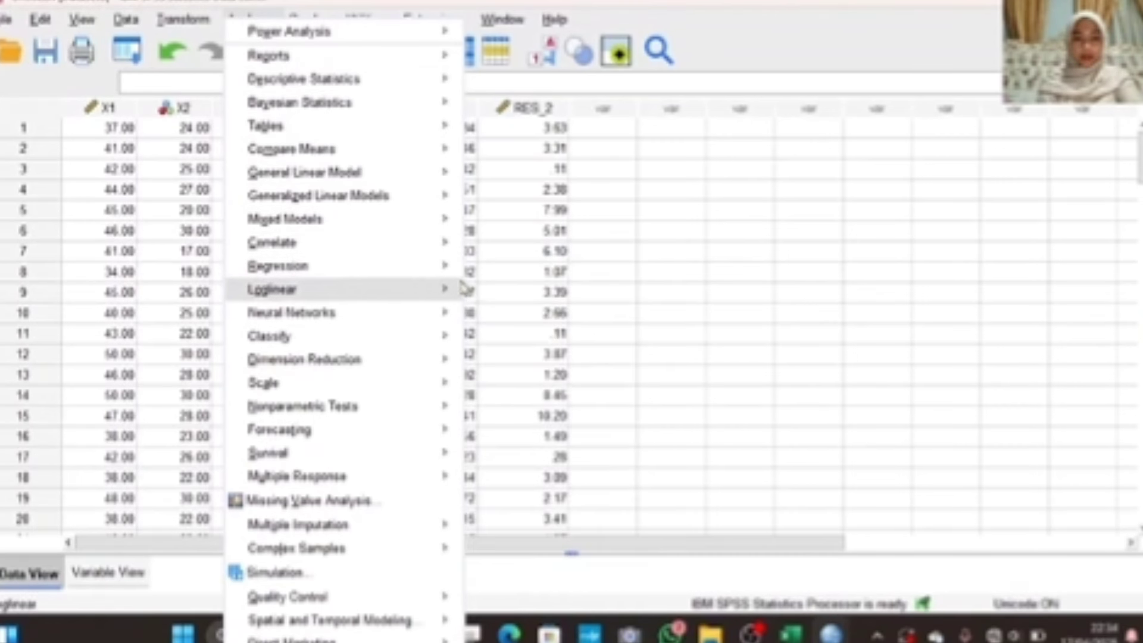
{"action": "mouse_move", "coordinate": [420, 266]}
{"action": "left_click", "coordinate": [482, 295]}
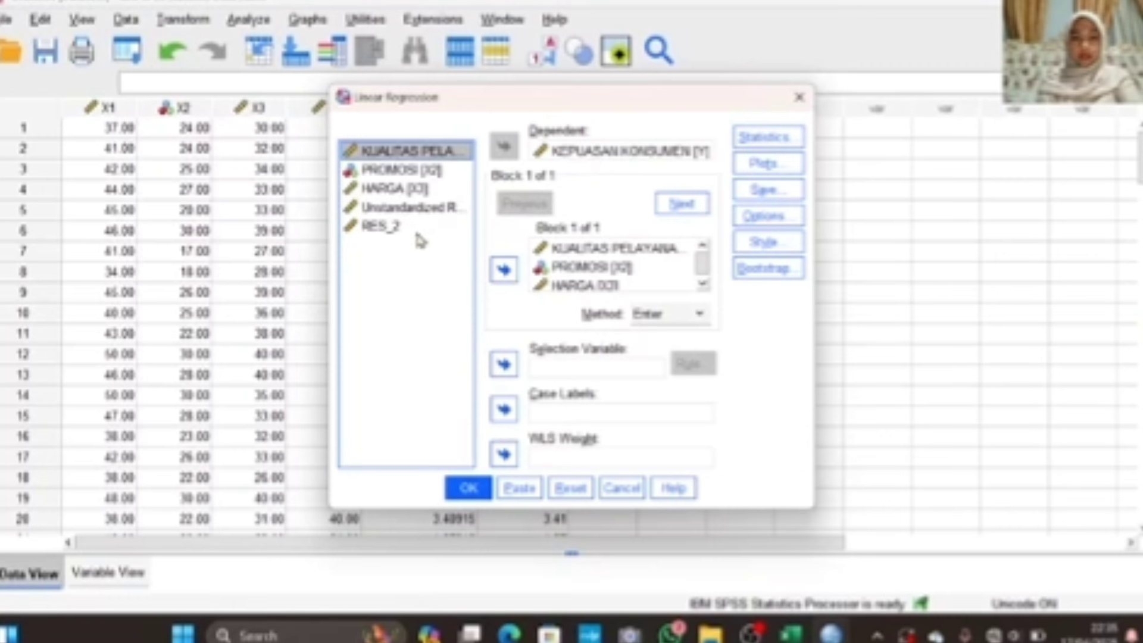
{"action": "left_click", "coordinate": [572, 151]}
{"action": "left_click", "coordinate": [503, 146]}
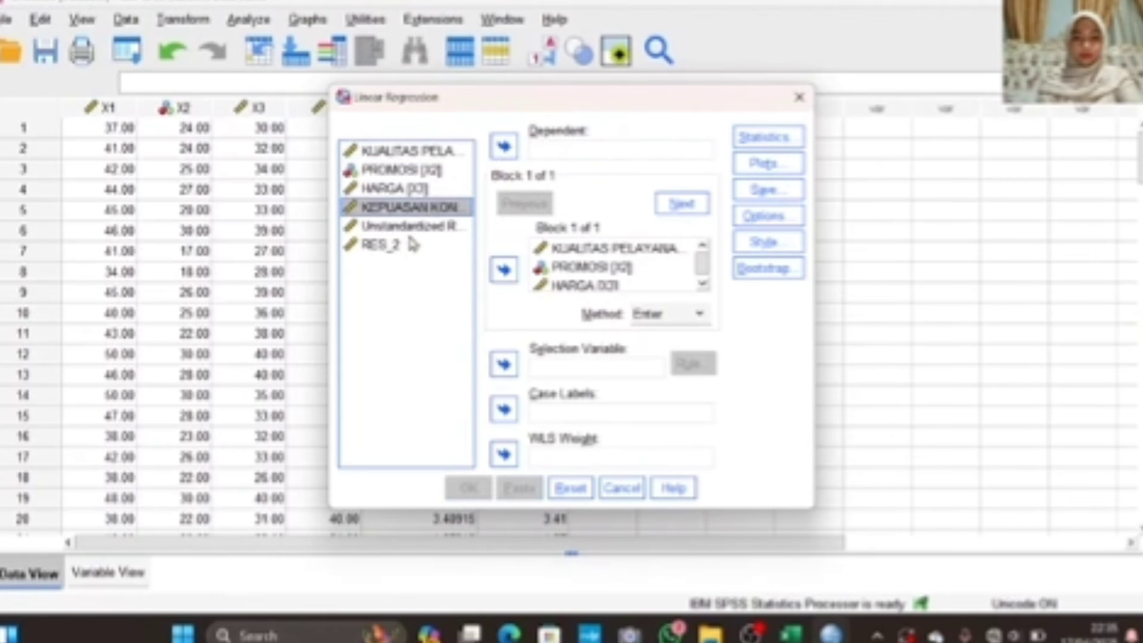
{"action": "left_click", "coordinate": [409, 246]}
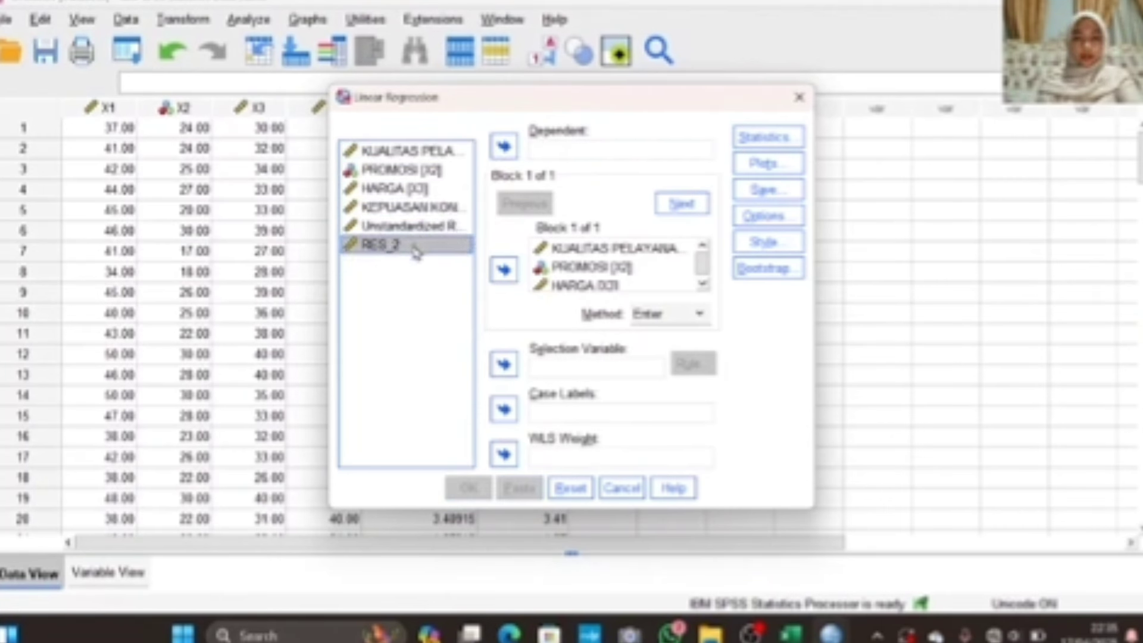
{"action": "left_click_drag", "start_coordinate": [415, 252], "coordinate": [551, 155]}
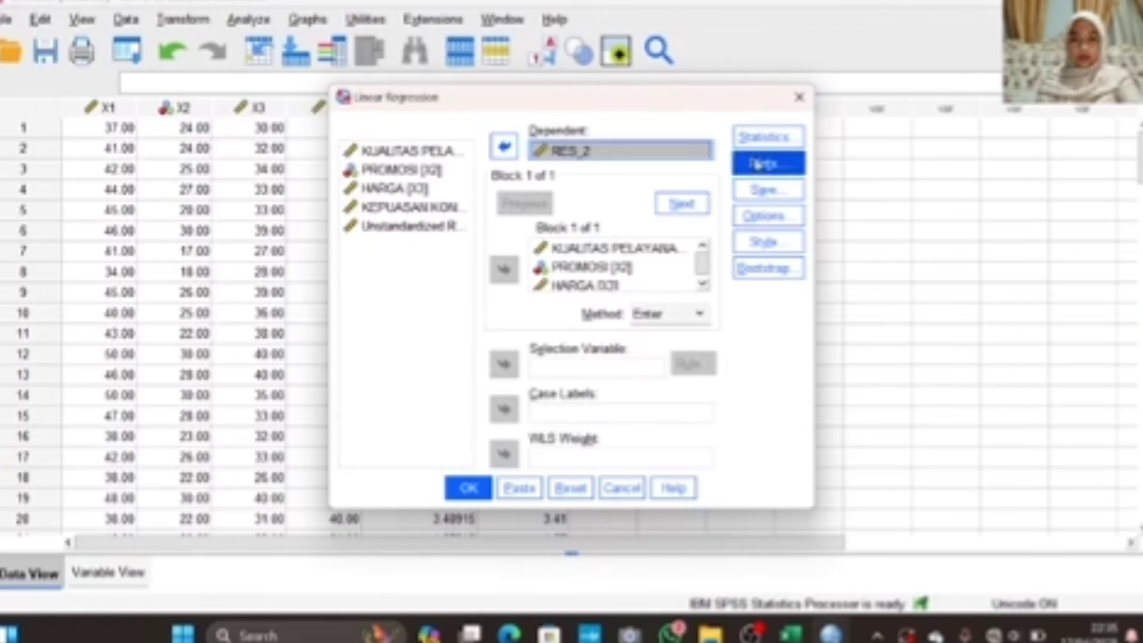
In the regression statistics, turn off Descriptives, Collinearity diagnostics and Durbin-Watson, and turn on Covariance matrix
{"action": "left_click", "coordinate": [763, 141]}
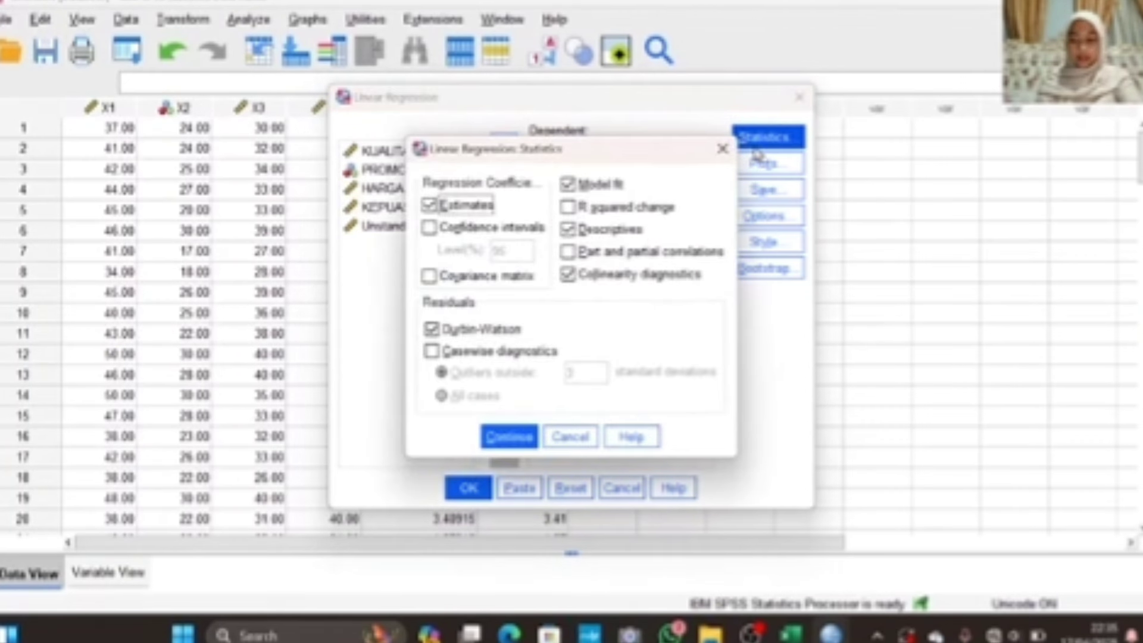
{"action": "left_click", "coordinate": [568, 230]}
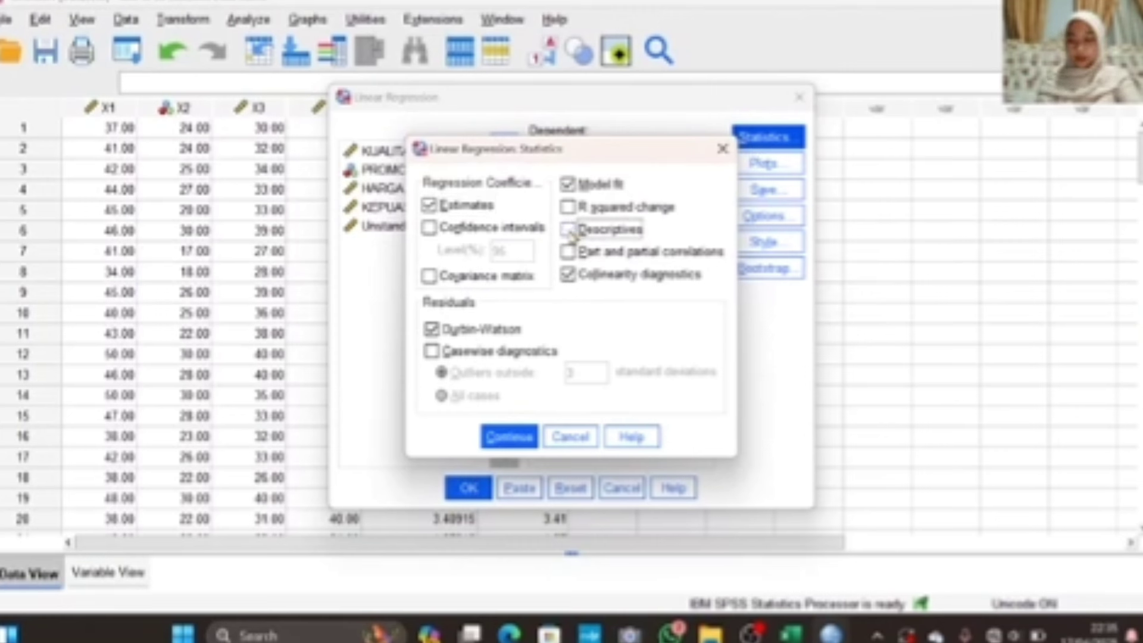
{"action": "left_click", "coordinate": [568, 275]}
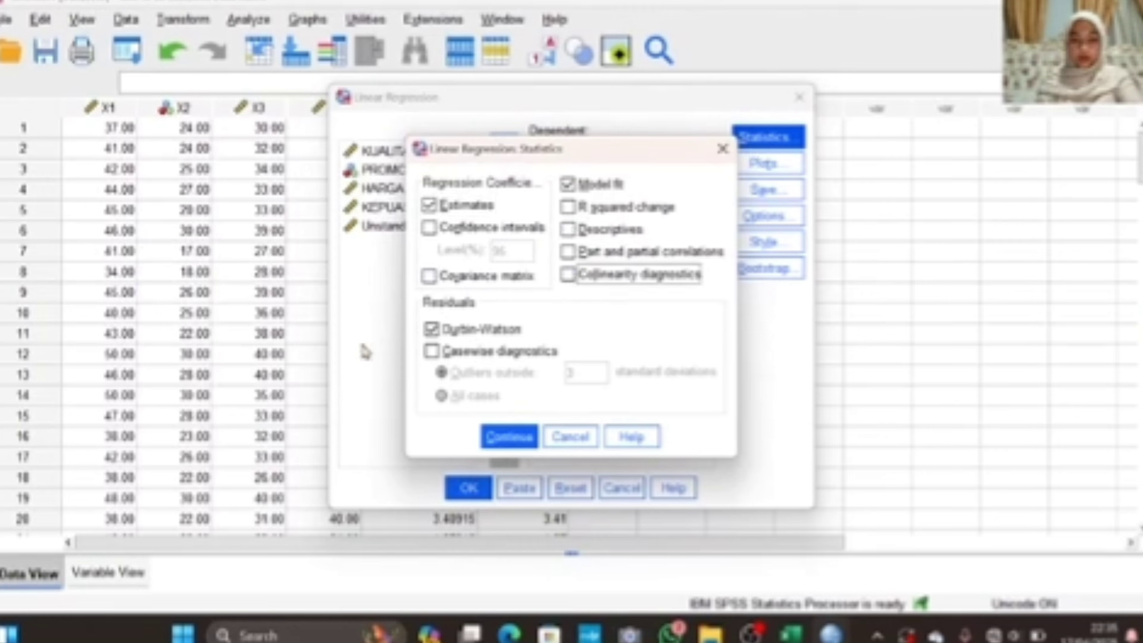
{"action": "left_click", "coordinate": [431, 329]}
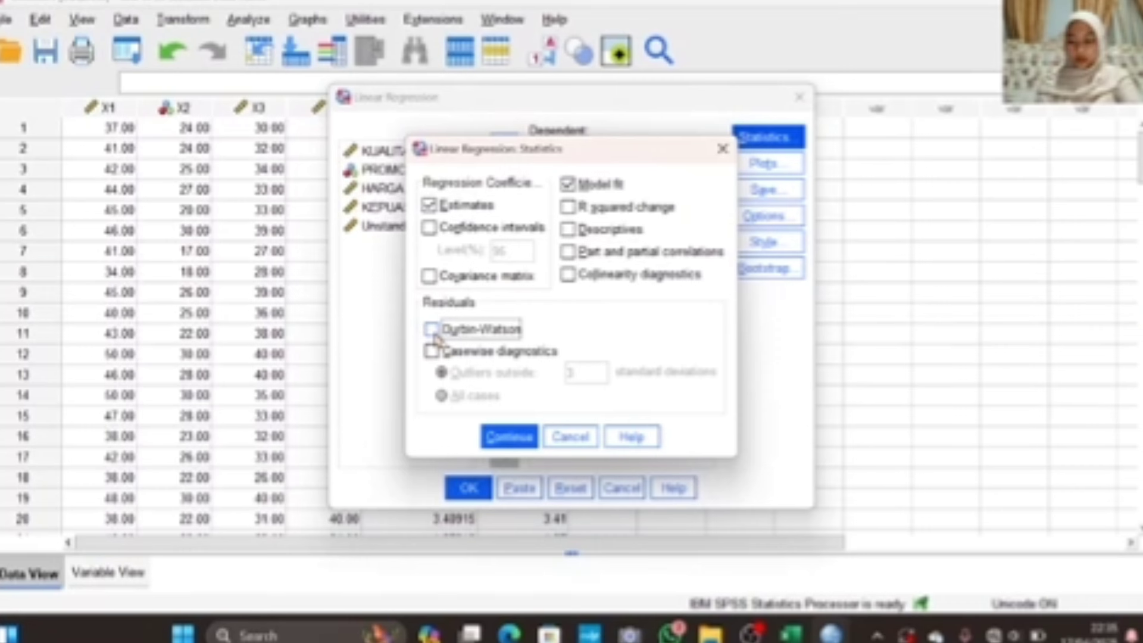
{"action": "left_click", "coordinate": [428, 278]}
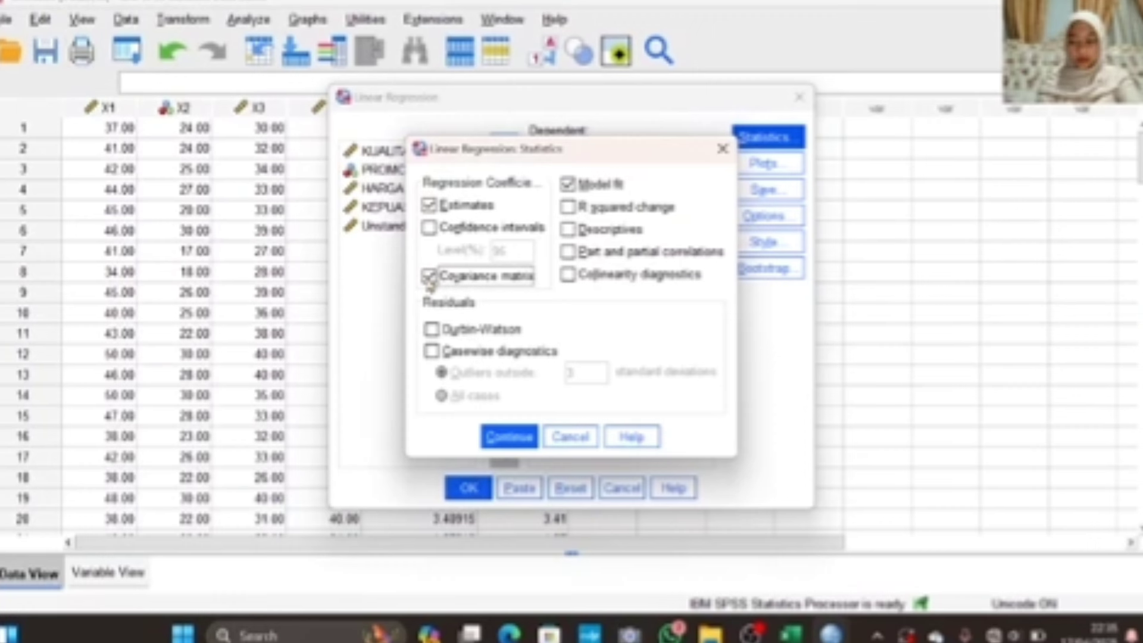
{"action": "left_click", "coordinate": [512, 435]}
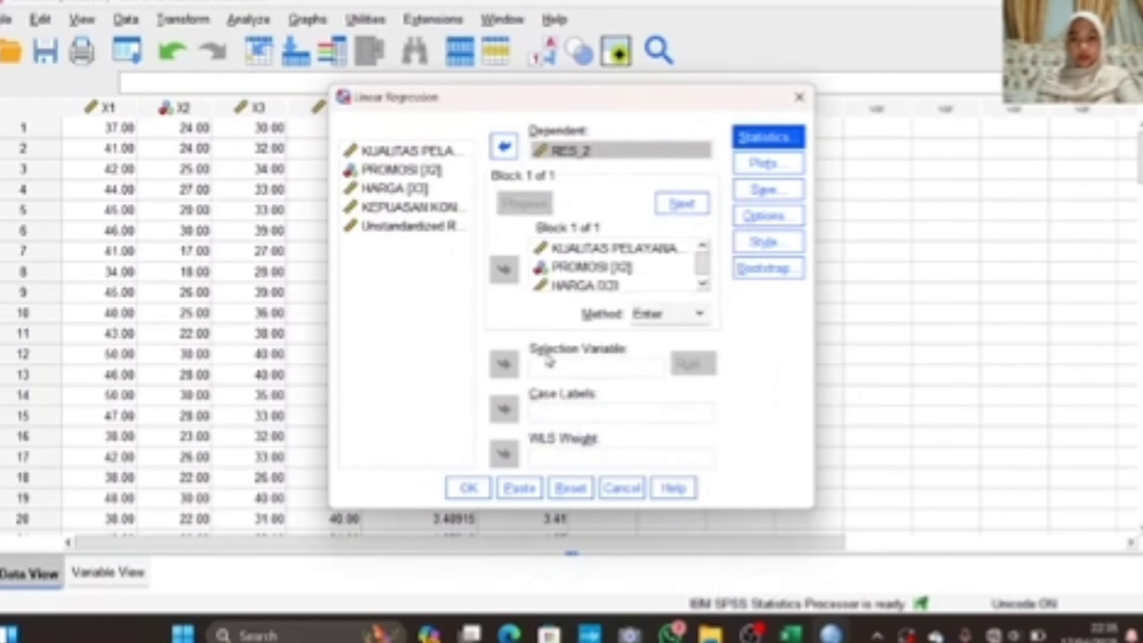
Turn off the Histogram and Normal probability plot for the residuals and run the regression
{"action": "left_click", "coordinate": [754, 162]}
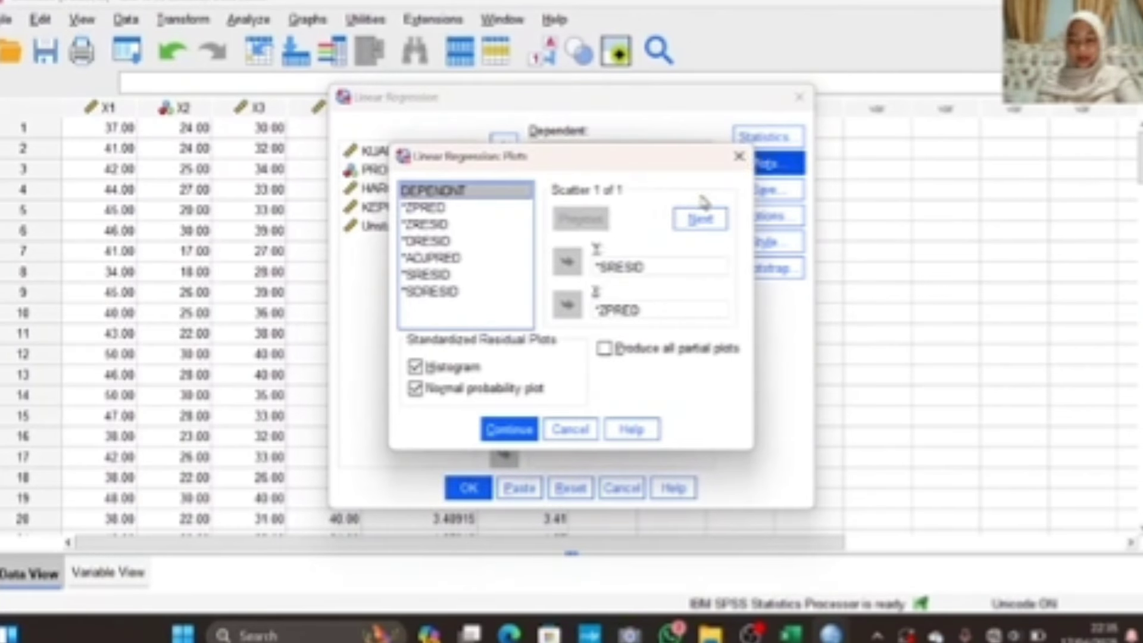
{"action": "left_click", "coordinate": [416, 368]}
{"action": "left_click", "coordinate": [427, 389]}
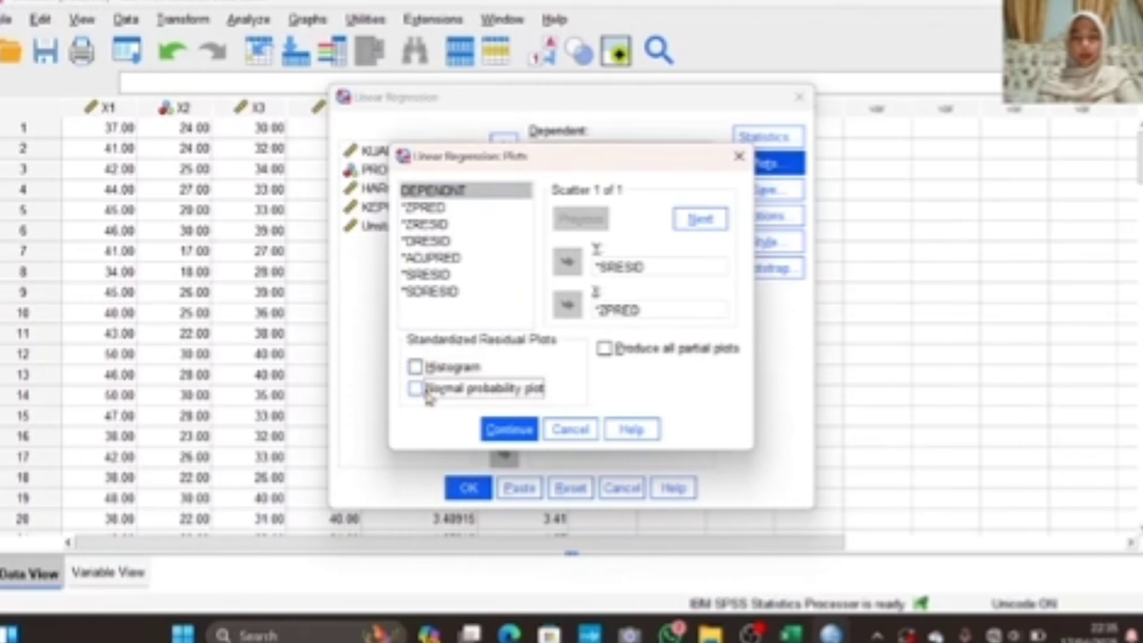
{"action": "left_click", "coordinate": [510, 430]}
{"action": "left_click", "coordinate": [467, 487]}
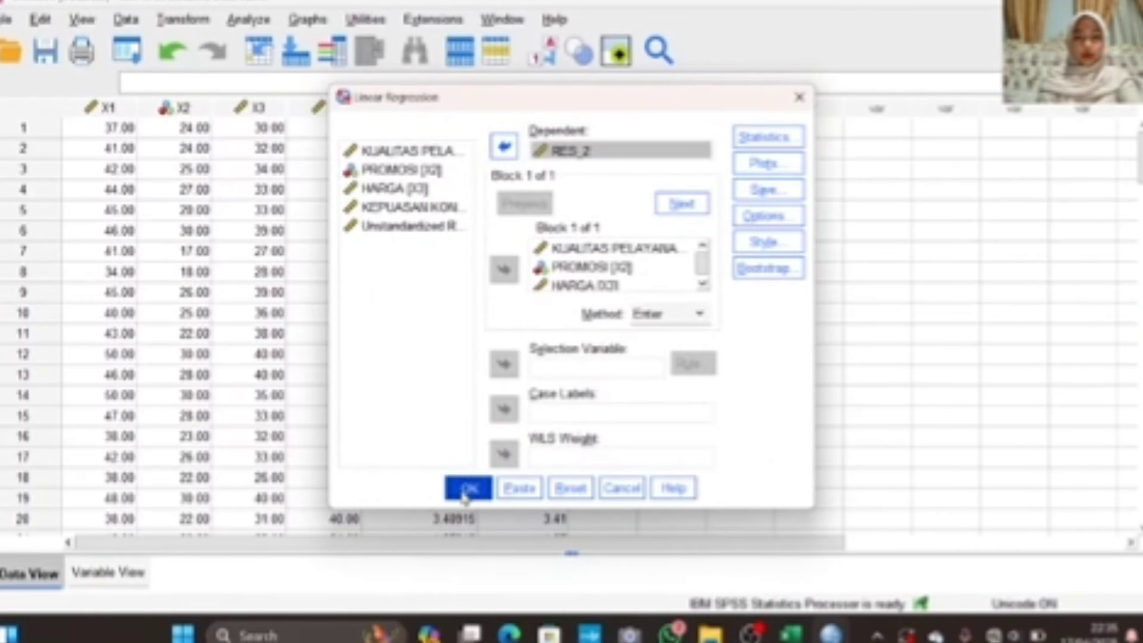
Examine the coefficients, coefficient correlations and scatterplot of the RES_2 regression, and the residual columns in the dataset
{"action": "scroll", "coordinate": [463, 498], "scroll_direction": "down", "scroll_amount": 10}
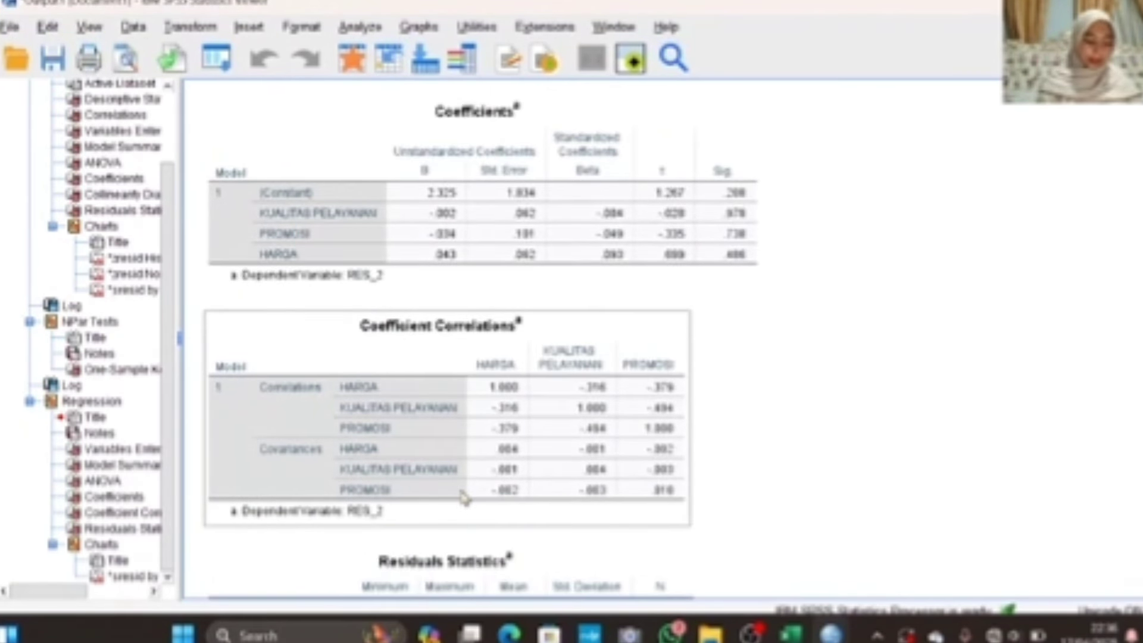
{"action": "scroll", "coordinate": [463, 498], "scroll_direction": "down", "scroll_amount": 15}
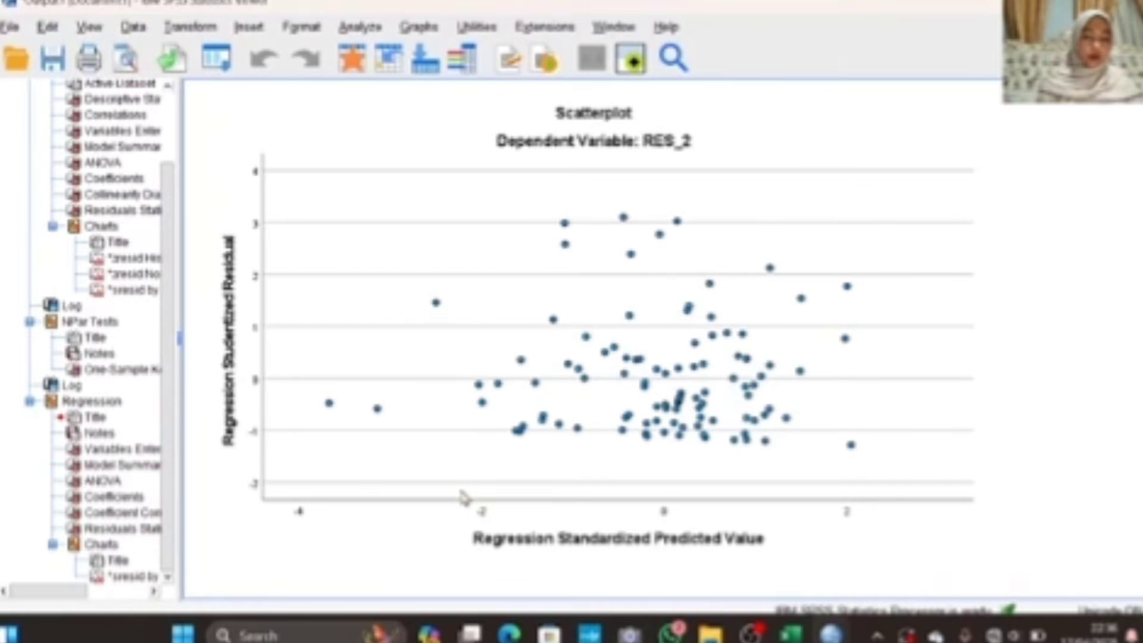
{"action": "scroll", "coordinate": [463, 498], "scroll_direction": "up", "scroll_amount": 20}
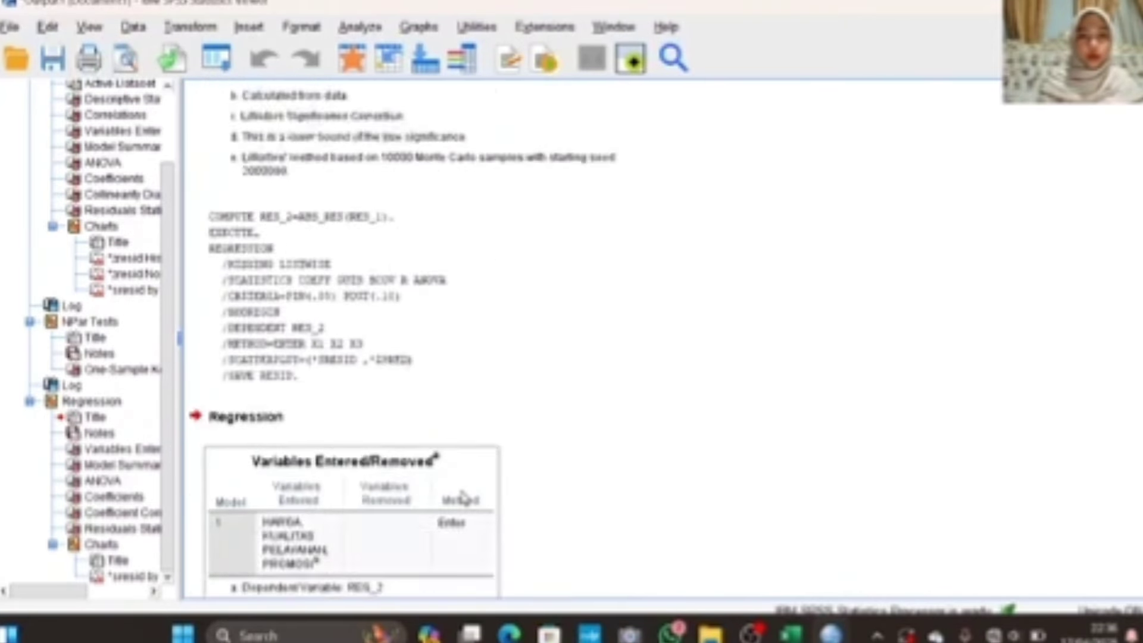
{"action": "scroll", "coordinate": [463, 497], "scroll_direction": "up", "scroll_amount": 3}
{"action": "scroll", "coordinate": [464, 498], "scroll_direction": "down", "scroll_amount": 20}
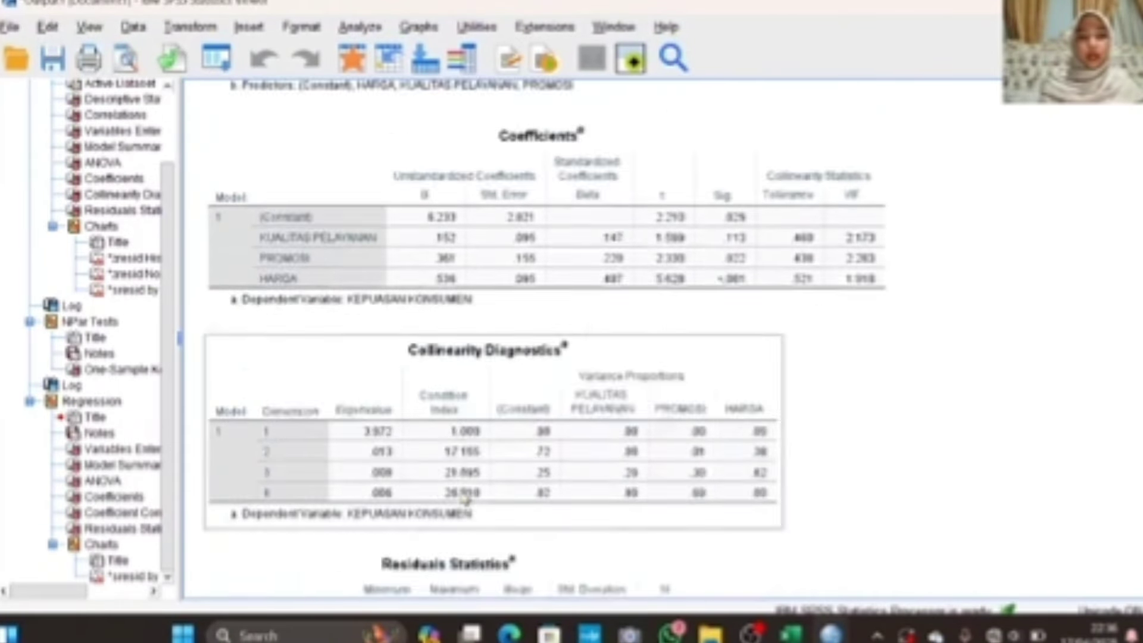
{"action": "scroll", "coordinate": [463, 499], "scroll_direction": "down", "scroll_amount": 15}
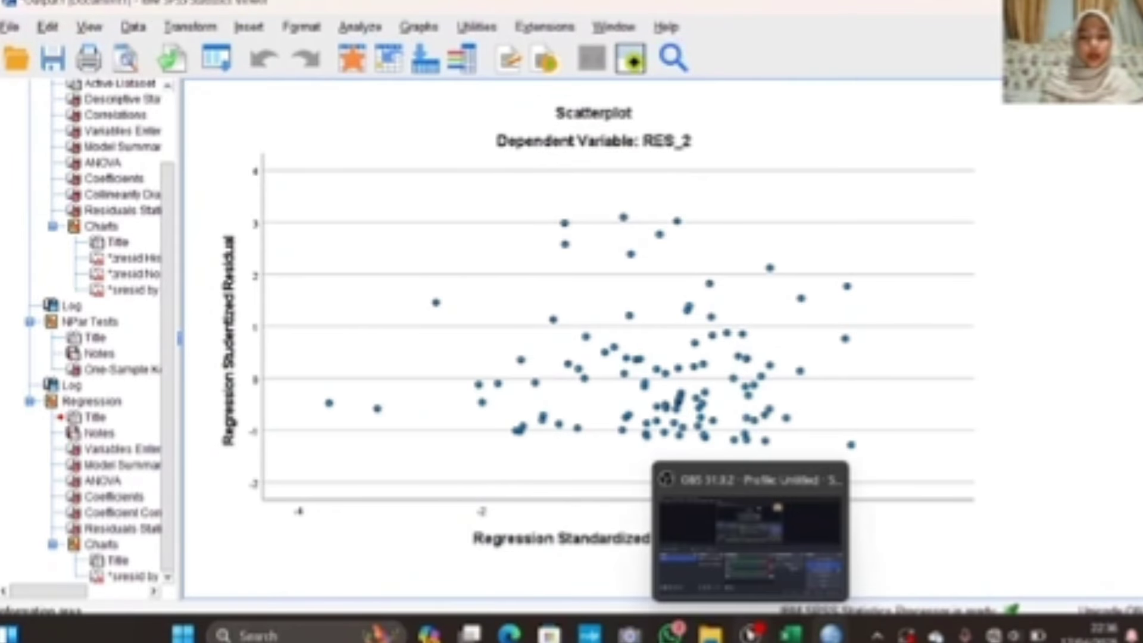
{"action": "mouse_move", "coordinate": [831, 633]}
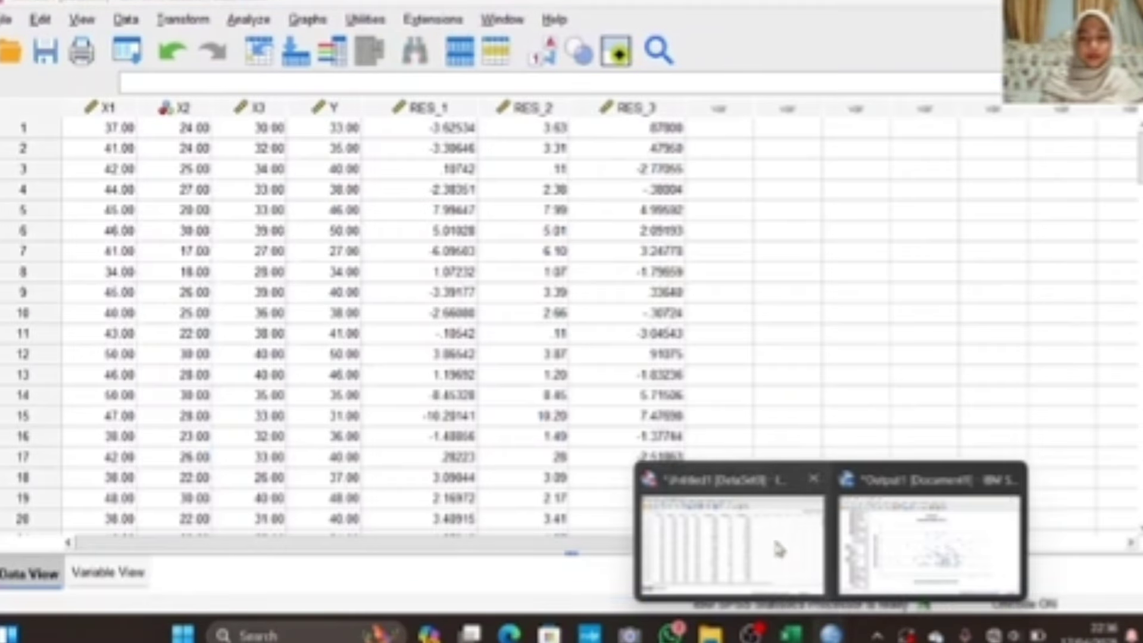
{"action": "left_click", "coordinate": [731, 545]}
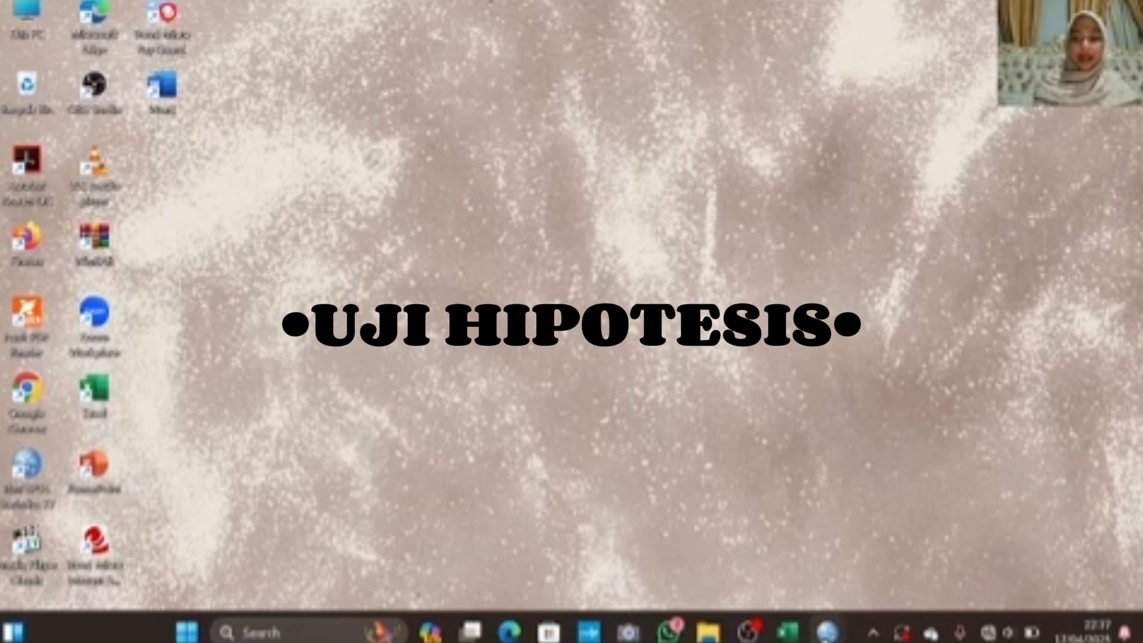
Delete the residual variables RES_1, RES_2 and RES_3 from the dataset
{"action": "mouse_move", "coordinate": [827, 631]}
{"action": "left_click", "coordinate": [767, 552]}
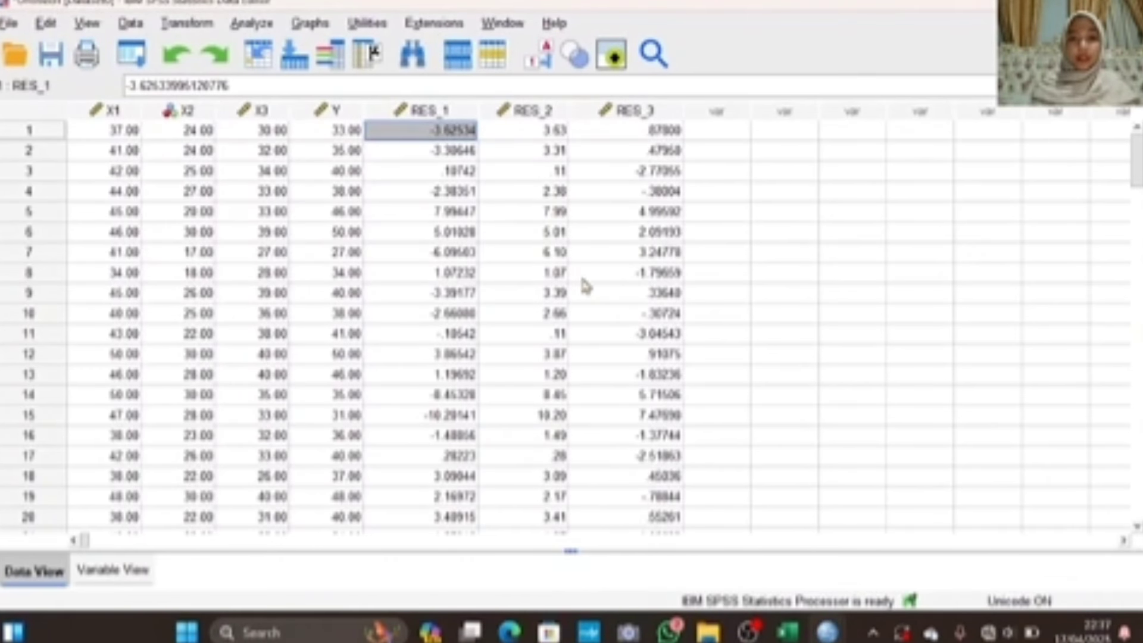
{"action": "left_click", "coordinate": [429, 110]}
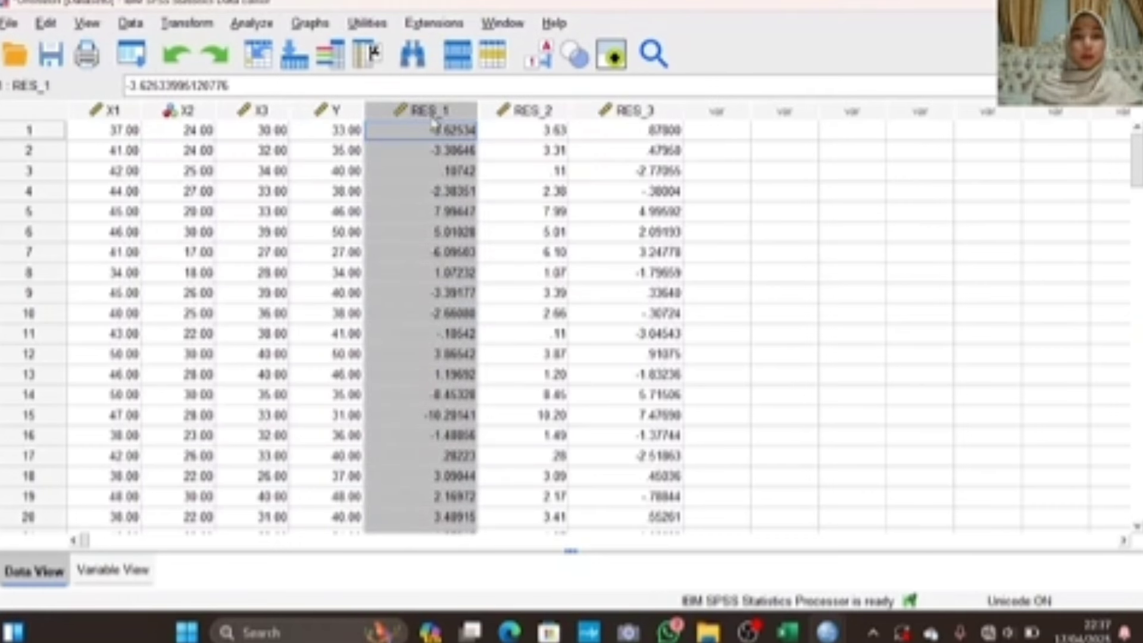
{"action": "key", "text": "Delete"}
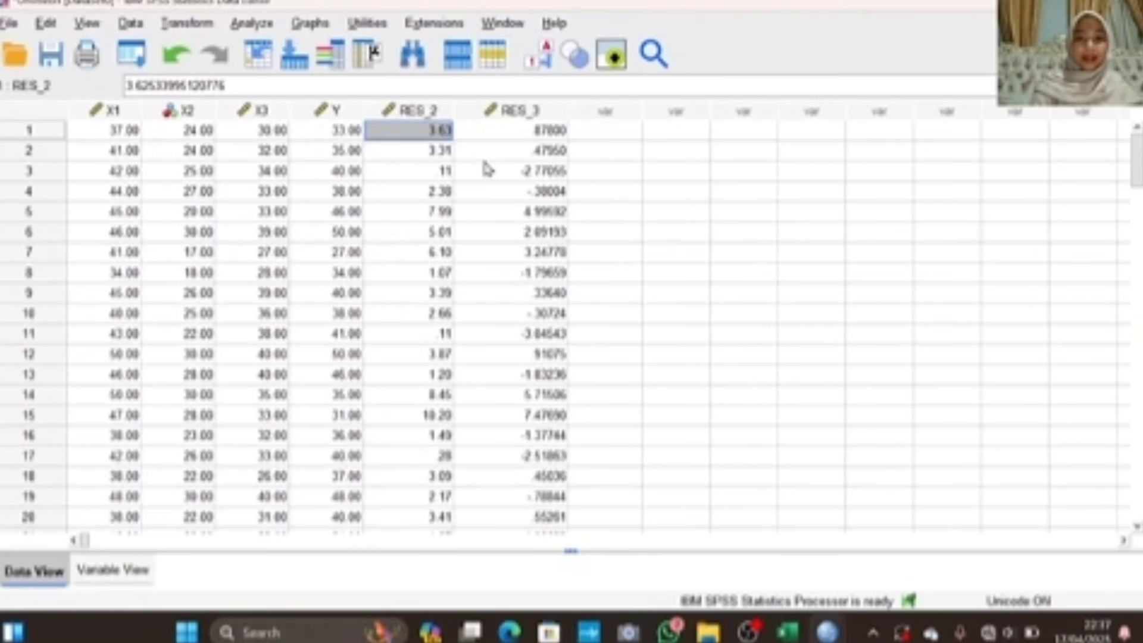
{"action": "left_click", "coordinate": [420, 112]}
{"action": "key", "text": "Delete"}
{"action": "left_click", "coordinate": [421, 111]}
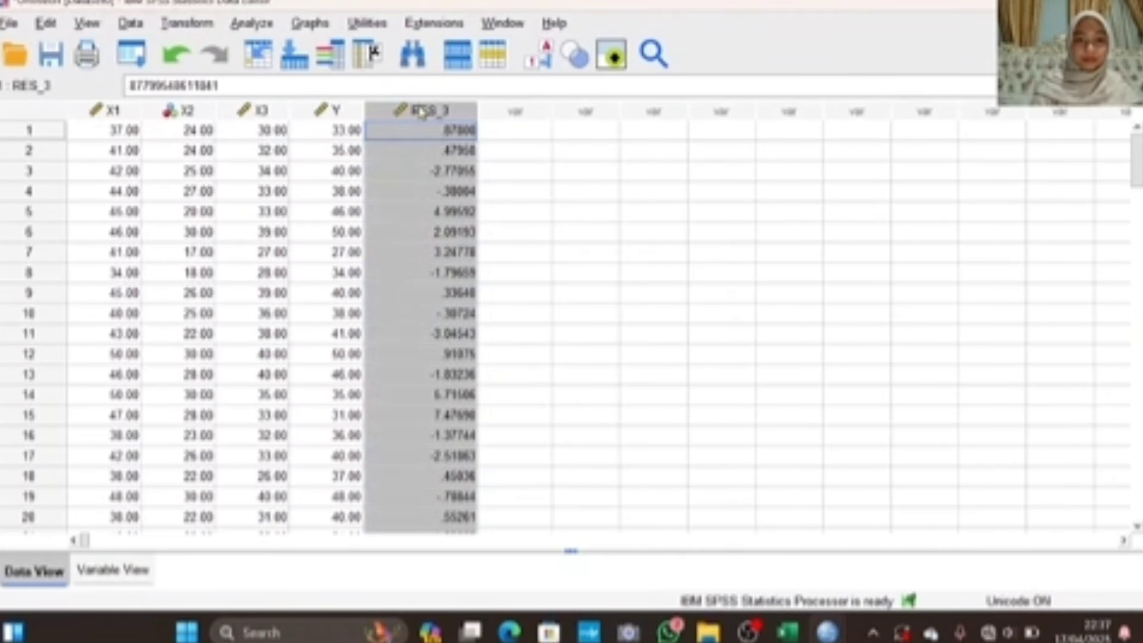
{"action": "key", "text": "Delete"}
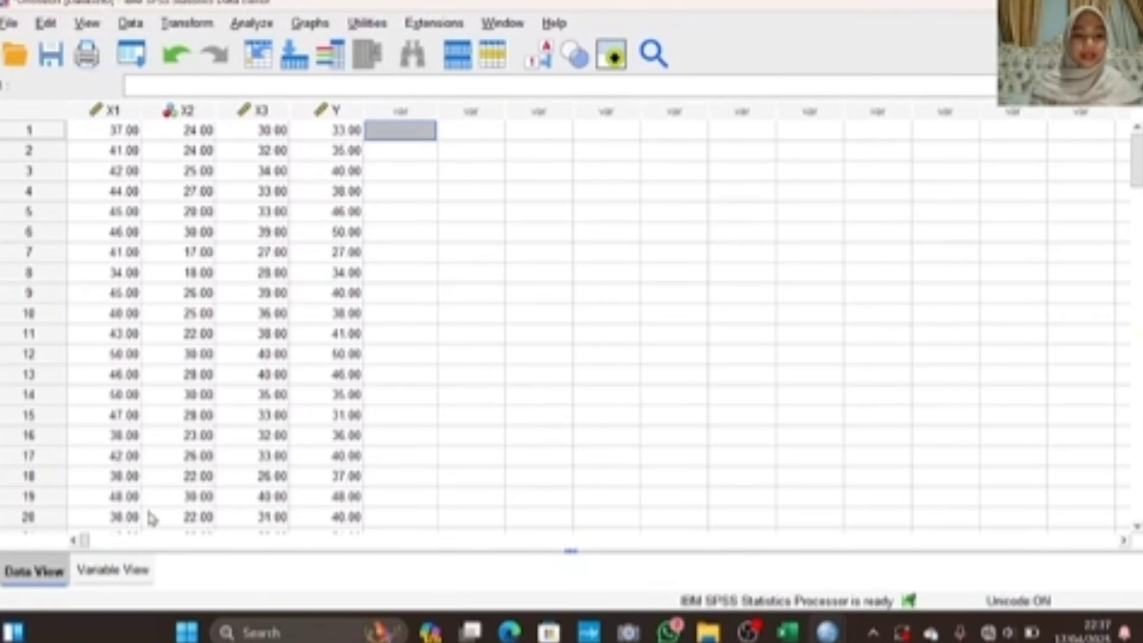
Change the measurement level of X2 (PROMOSI) to Scale and return to the data values
{"action": "left_click", "coordinate": [124, 571]}
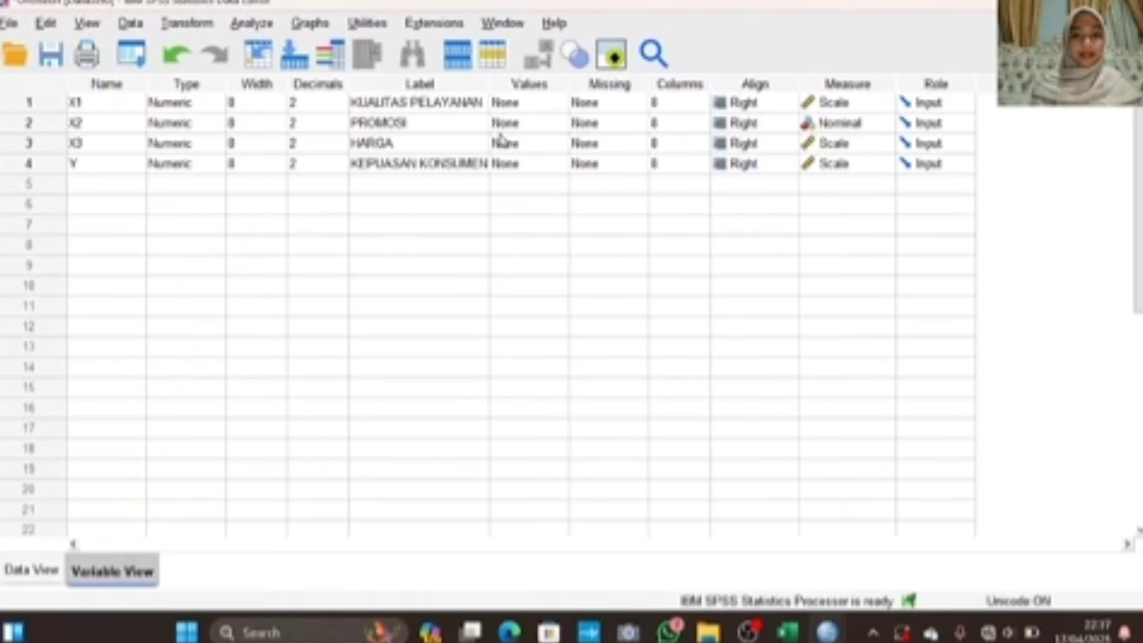
{"action": "left_click", "coordinate": [821, 122]}
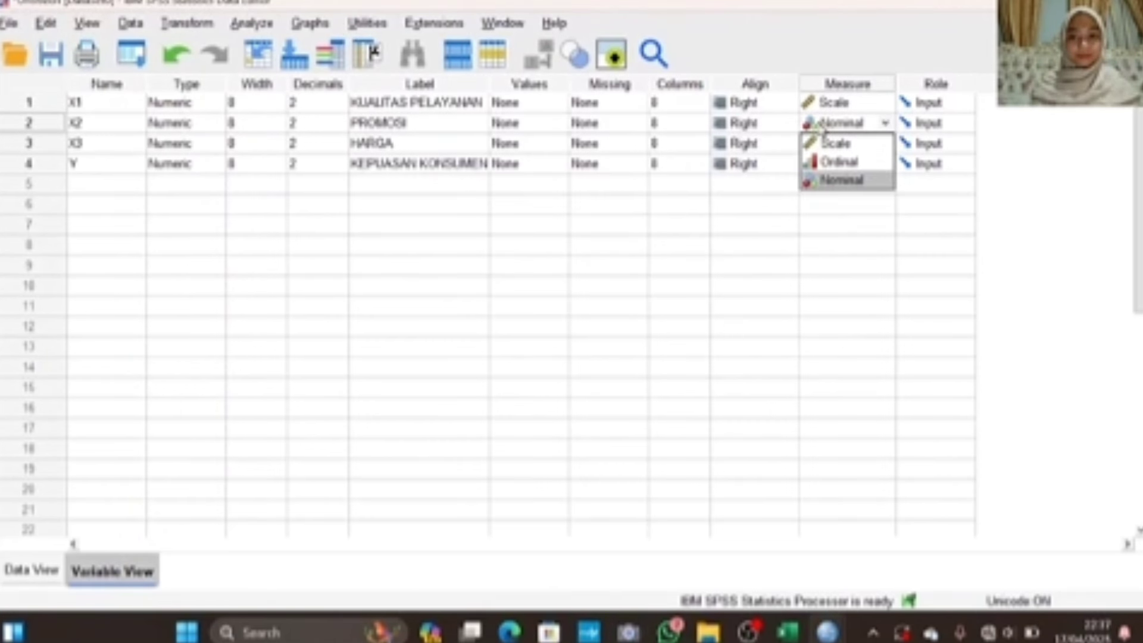
{"action": "left_click", "coordinate": [826, 145]}
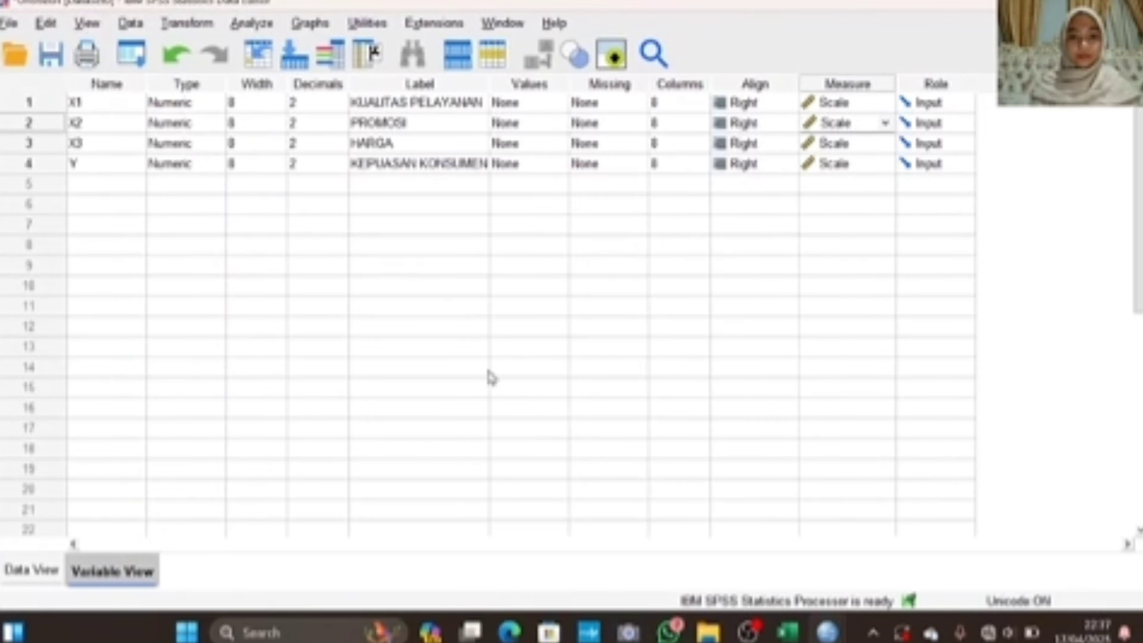
{"action": "left_click", "coordinate": [21, 575]}
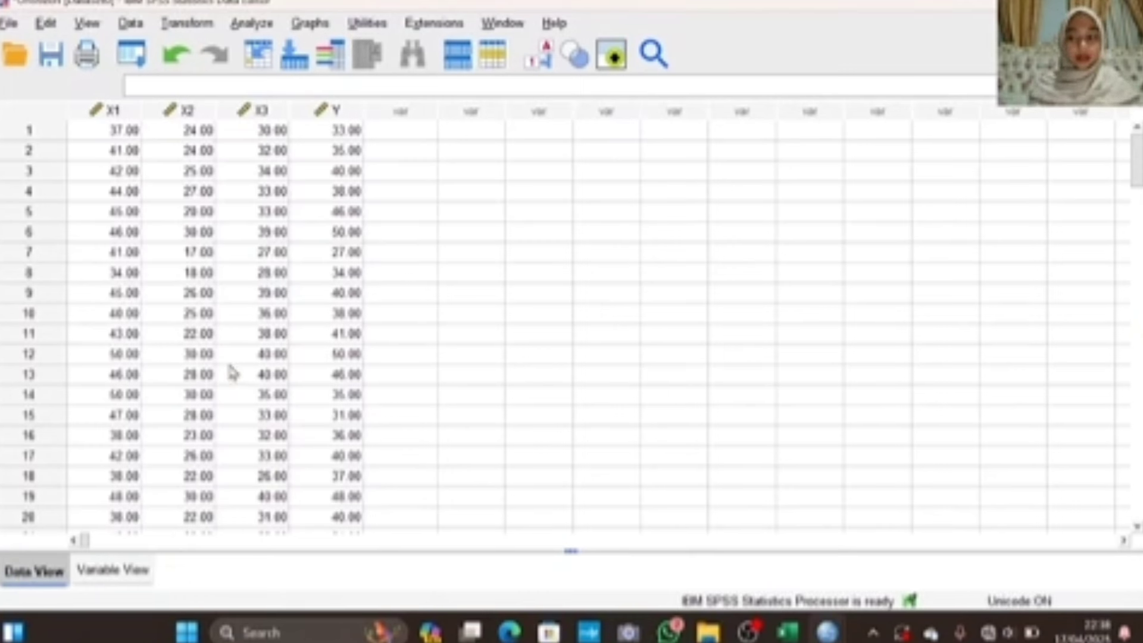
Set the decimals of X1, X2, X3 and Y to 0 and return to the data values
{"action": "left_click", "coordinate": [106, 570]}
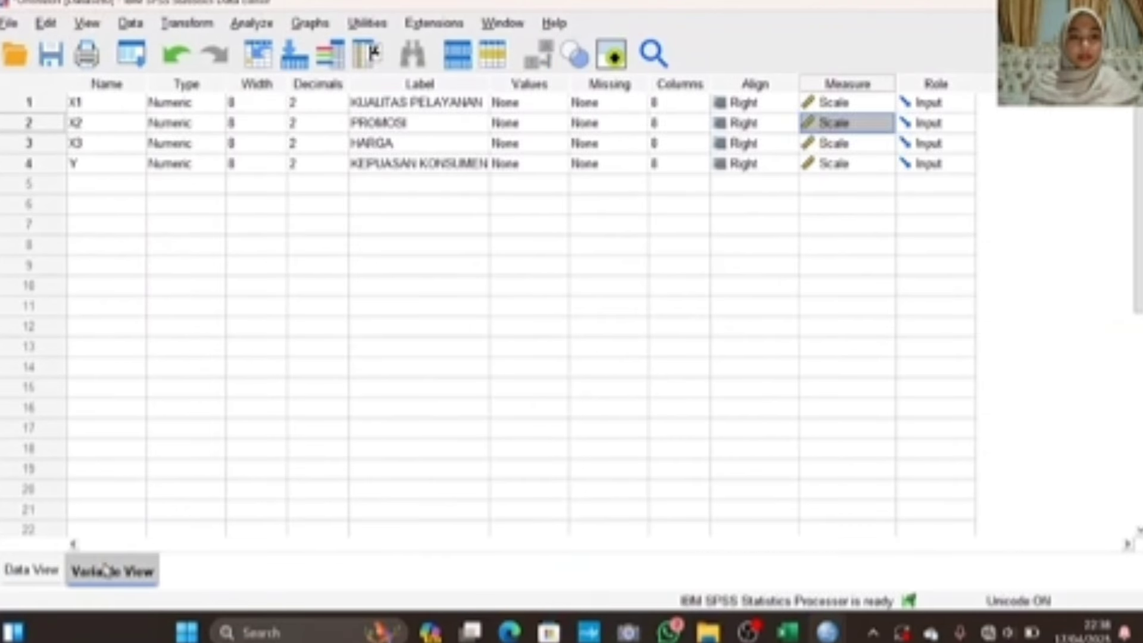
{"action": "left_click", "coordinate": [301, 103]}
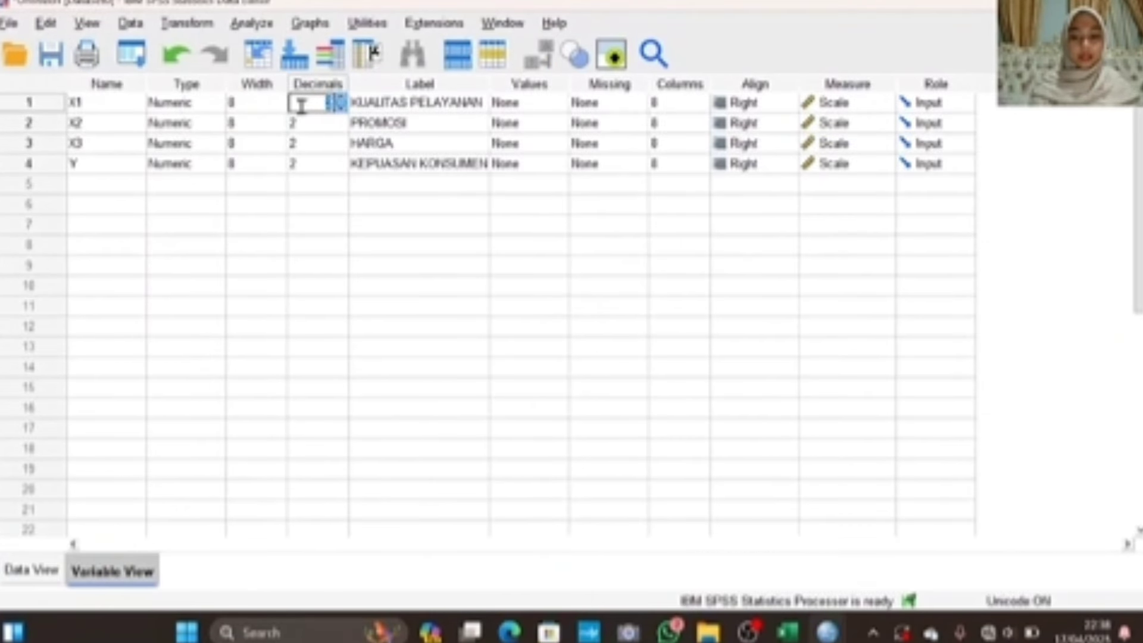
{"action": "type", "text": "0"}
{"action": "left_click", "coordinate": [303, 123]}
{"action": "type", "text": "0"}
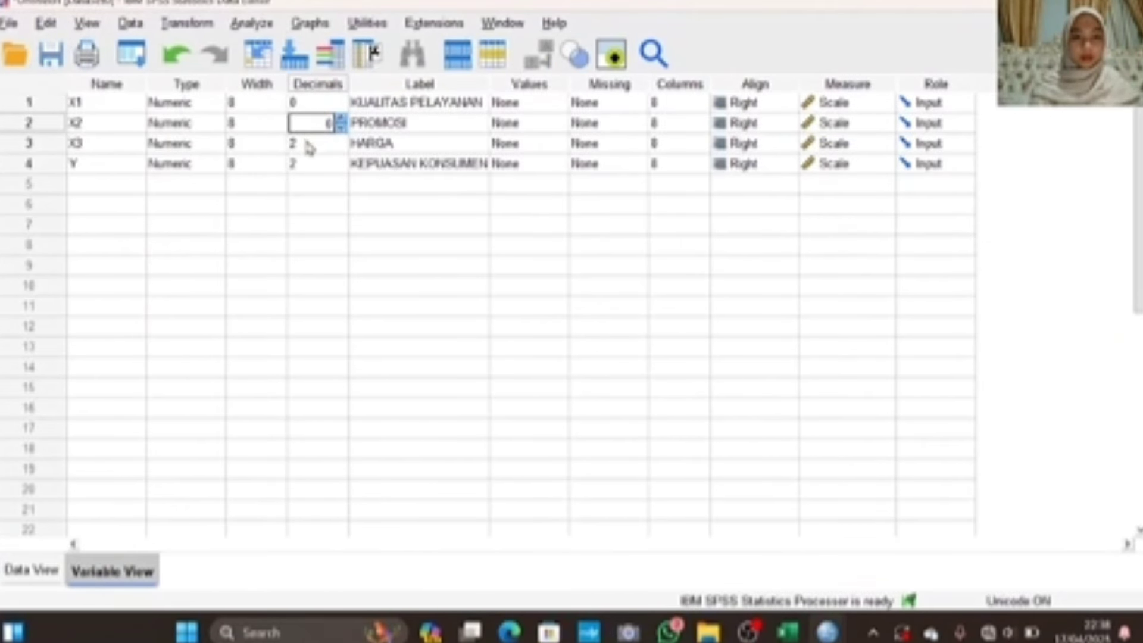
{"action": "left_click", "coordinate": [309, 144]}
{"action": "type", "text": "0"}
{"action": "left_click", "coordinate": [310, 163]}
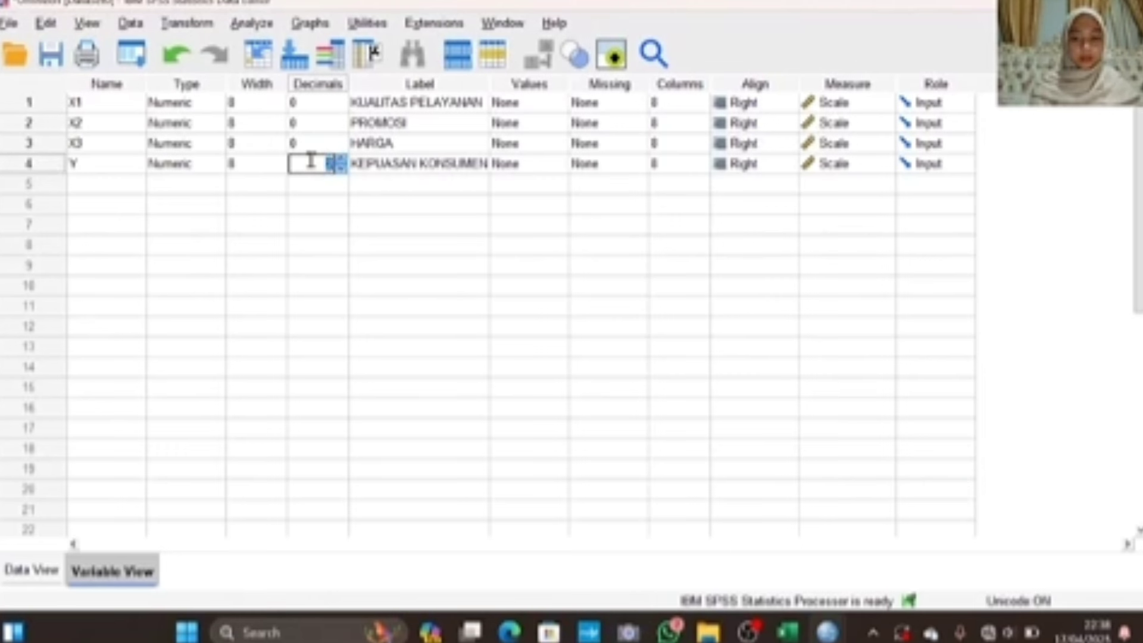
{"action": "type", "text": "0"}
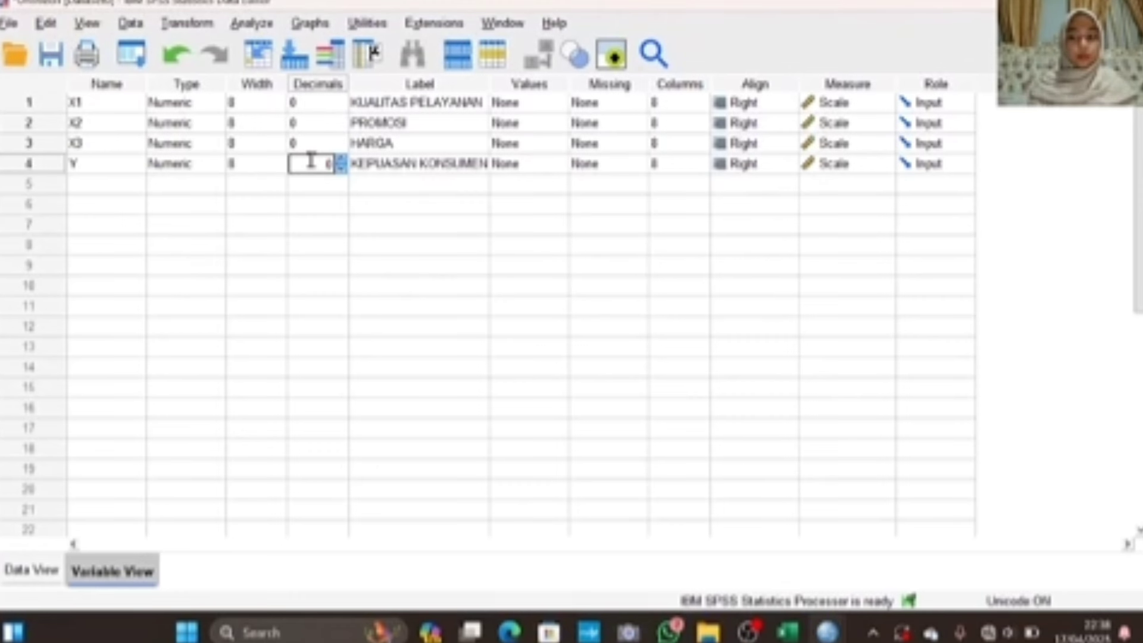
{"action": "left_click", "coordinate": [34, 570]}
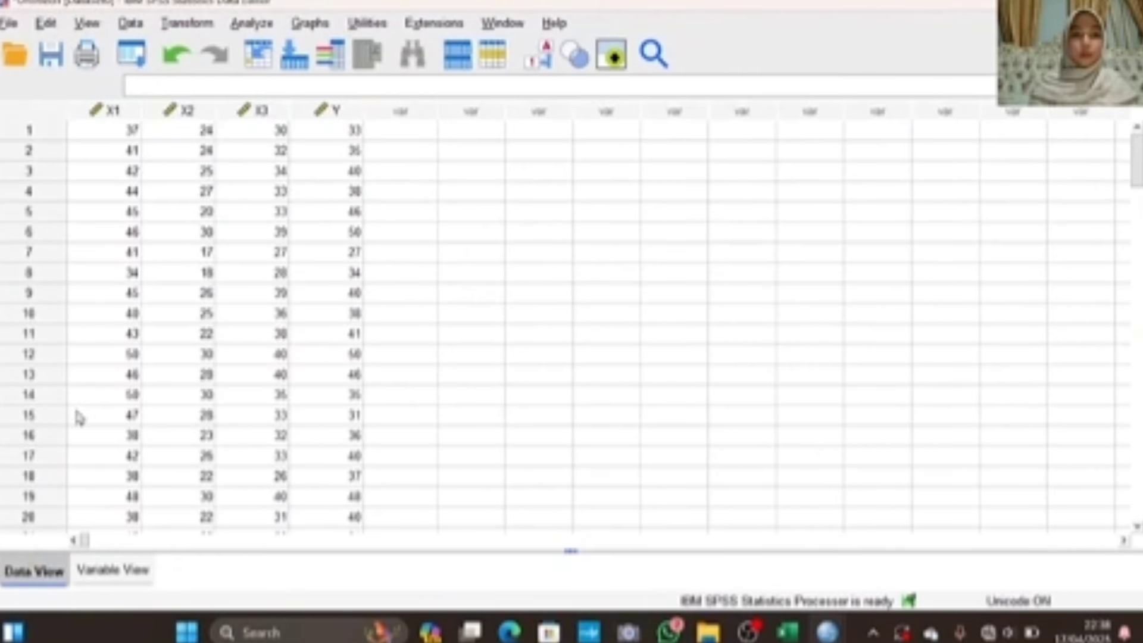
Start a linear regression and remove all the predictors left over in Block 1
{"action": "left_click", "coordinate": [245, 25]}
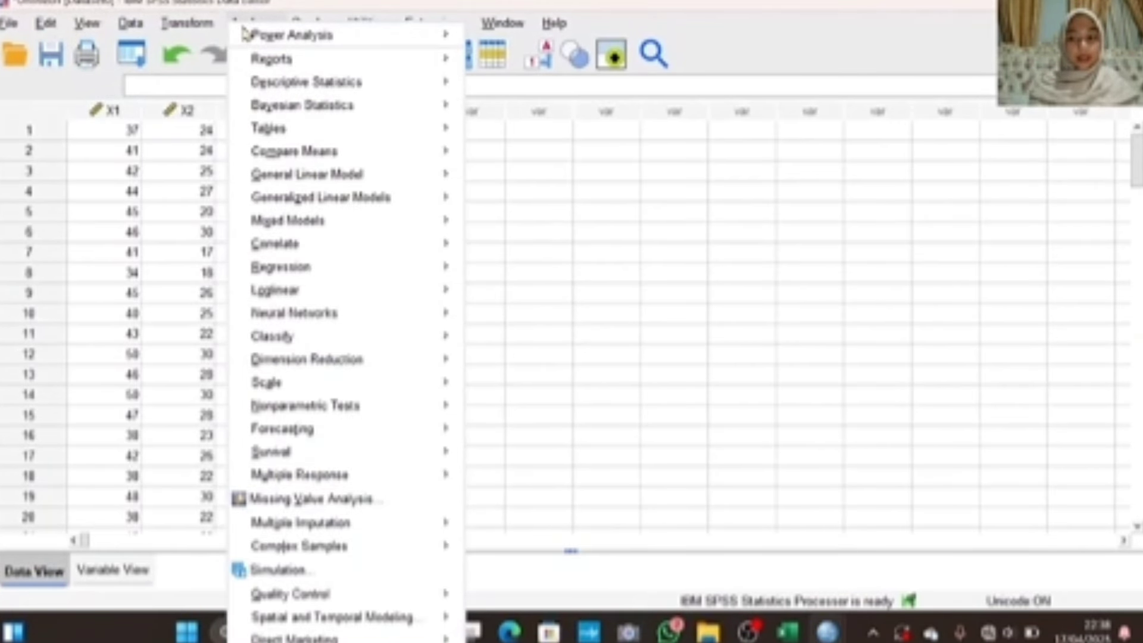
{"action": "mouse_move", "coordinate": [294, 269]}
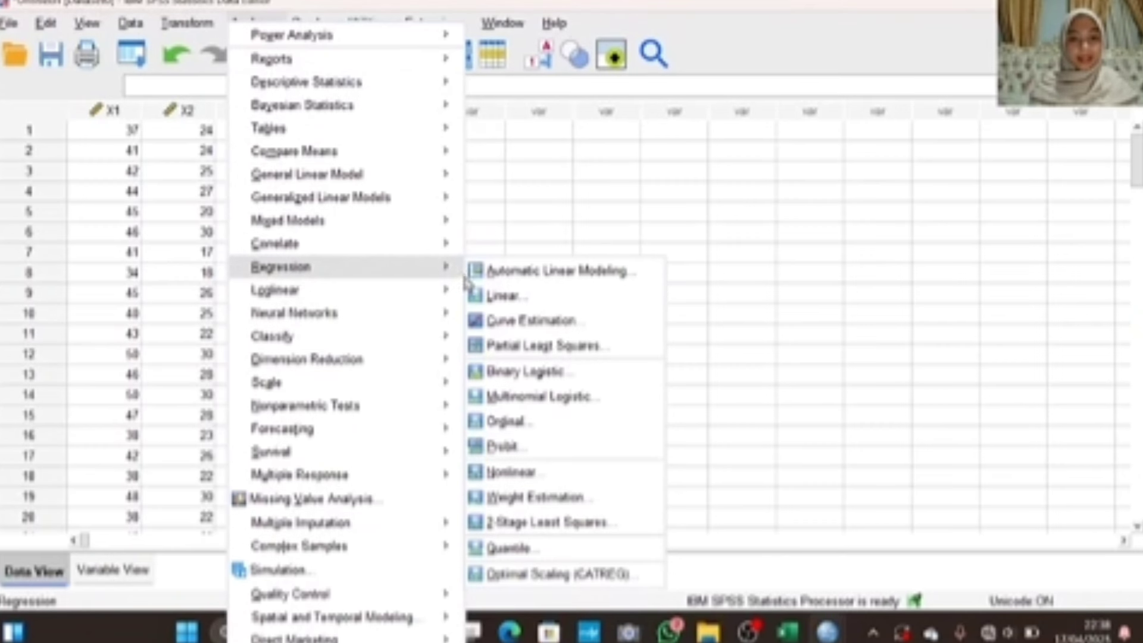
{"action": "left_click", "coordinate": [502, 296]}
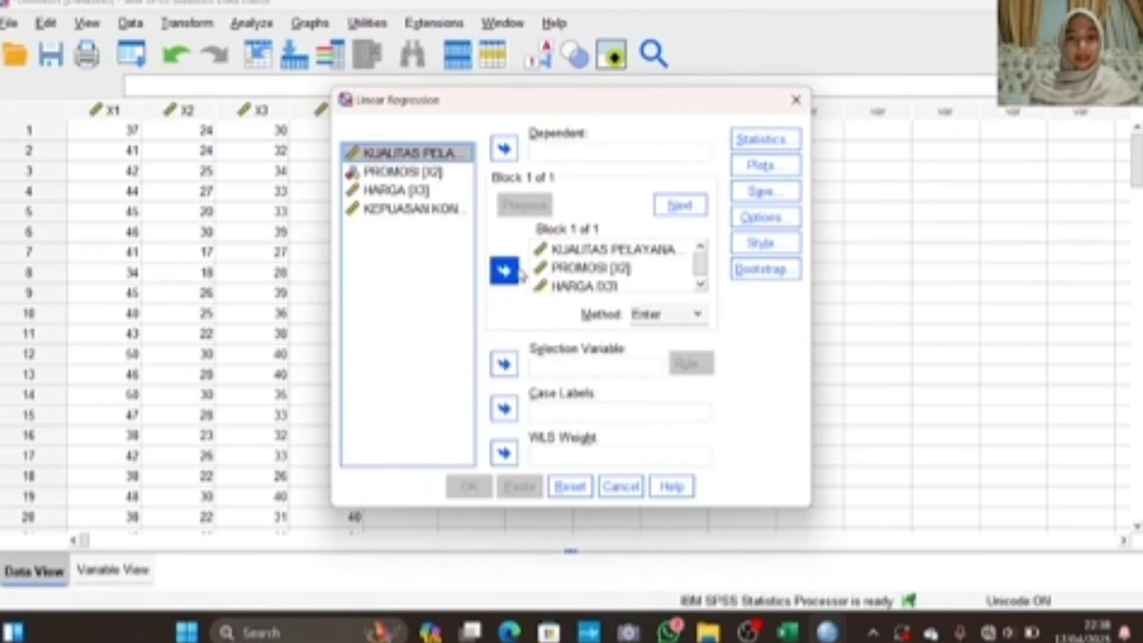
{"action": "left_click", "coordinate": [555, 259]}
{"action": "left_click", "coordinate": [555, 256]}
{"action": "key", "text": "ctrl+a"}
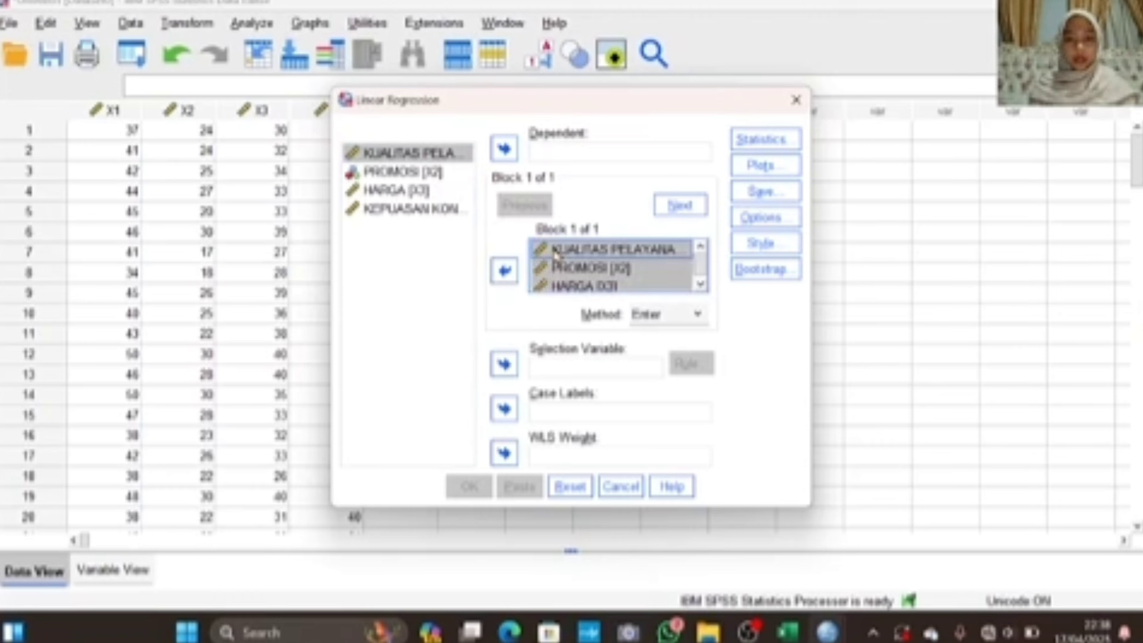
{"action": "left_click", "coordinate": [504, 271]}
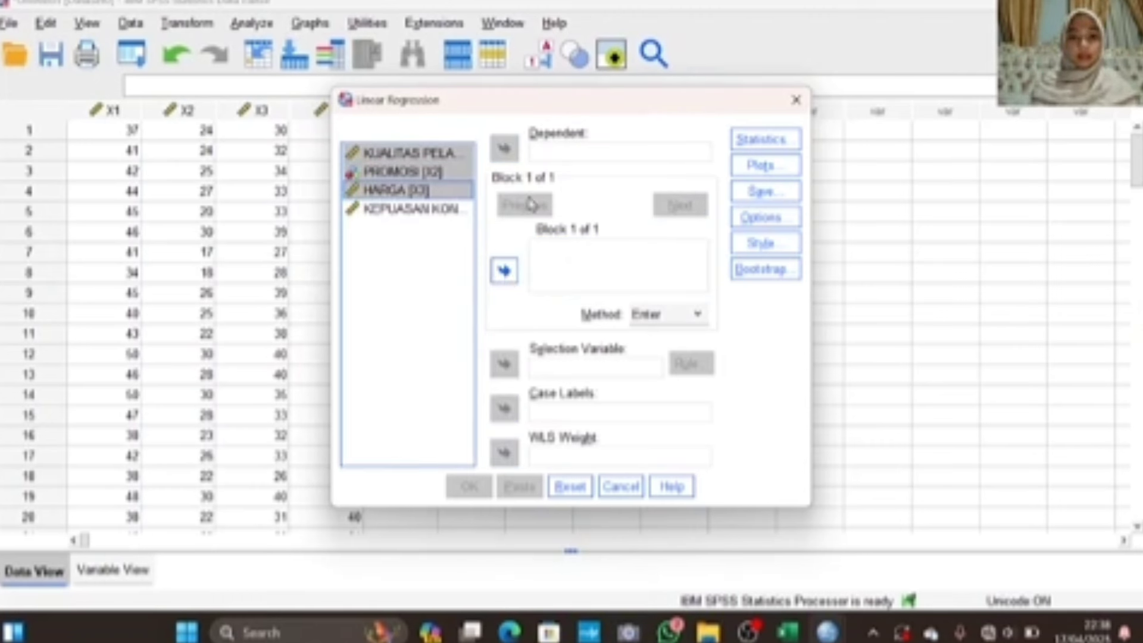
Assign KUALITAS PELAYANAN, PROMOSI [X2] and HARGA [X3] as predictors and KEPUASAN KONSUMEN [Y] as the dependent variable, and run the regression
{"action": "left_click", "coordinate": [435, 255]}
{"action": "left_click_drag", "start_coordinate": [408, 156], "coordinate": [551, 260]}
{"action": "left_click_drag", "start_coordinate": [416, 178], "coordinate": [559, 279]}
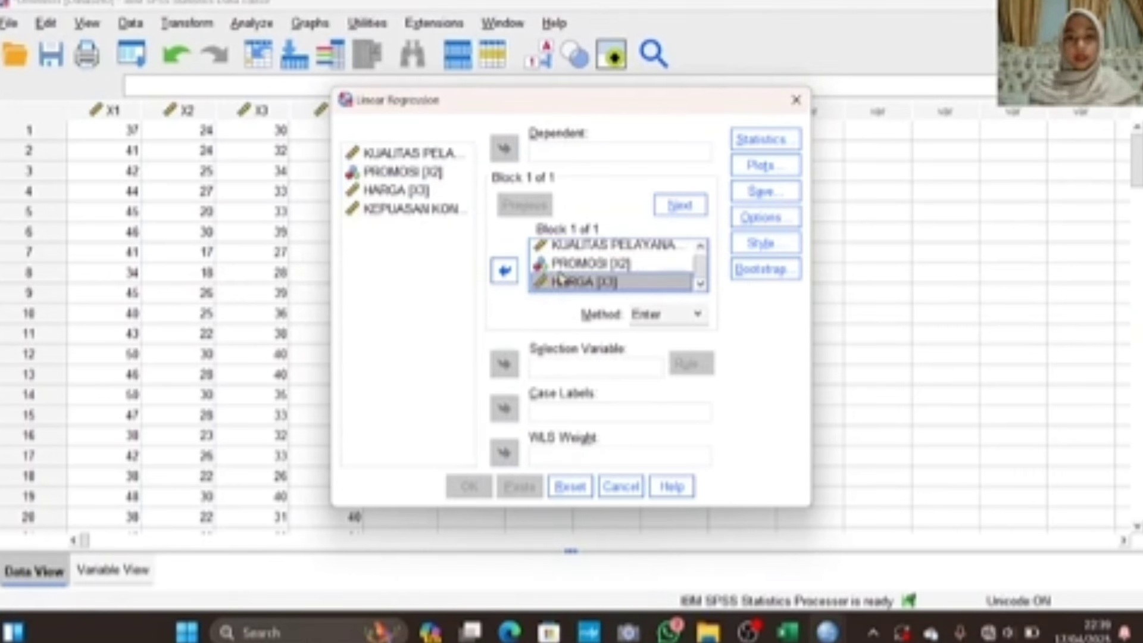
{"action": "left_click_drag", "start_coordinate": [417, 209], "coordinate": [558, 151]}
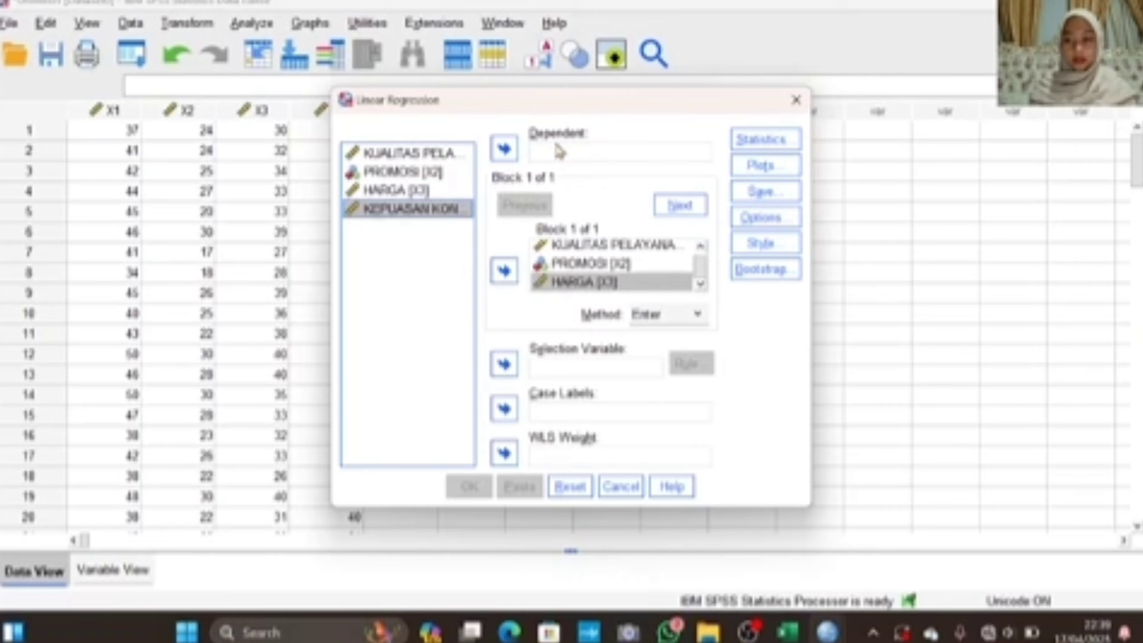
{"action": "double_click", "coordinate": [460, 209]}
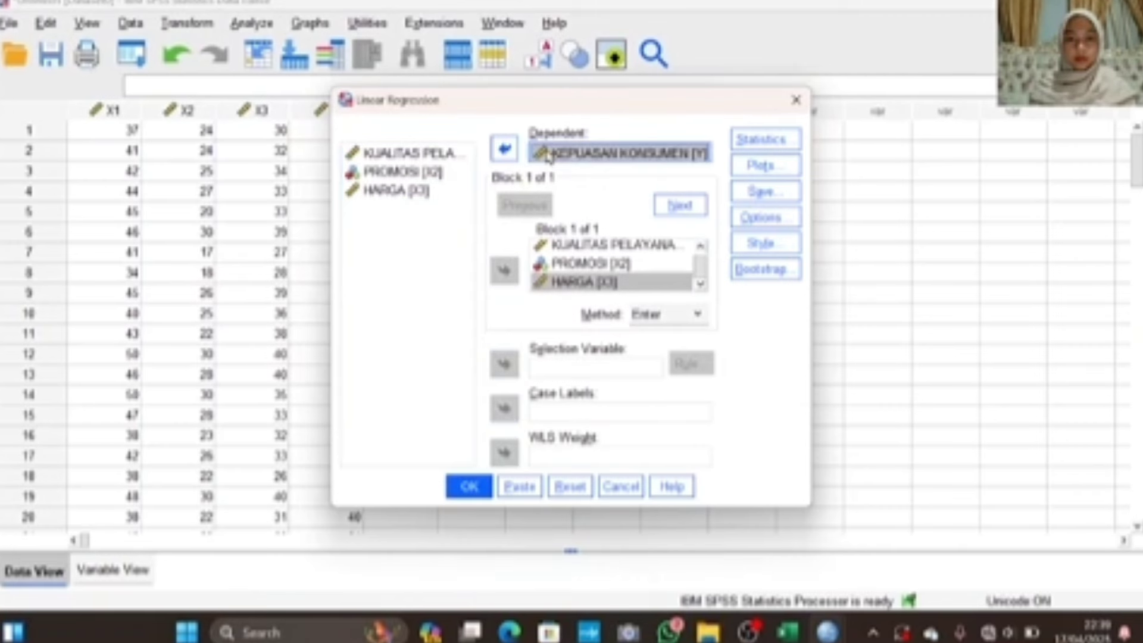
{"action": "left_click", "coordinate": [466, 483]}
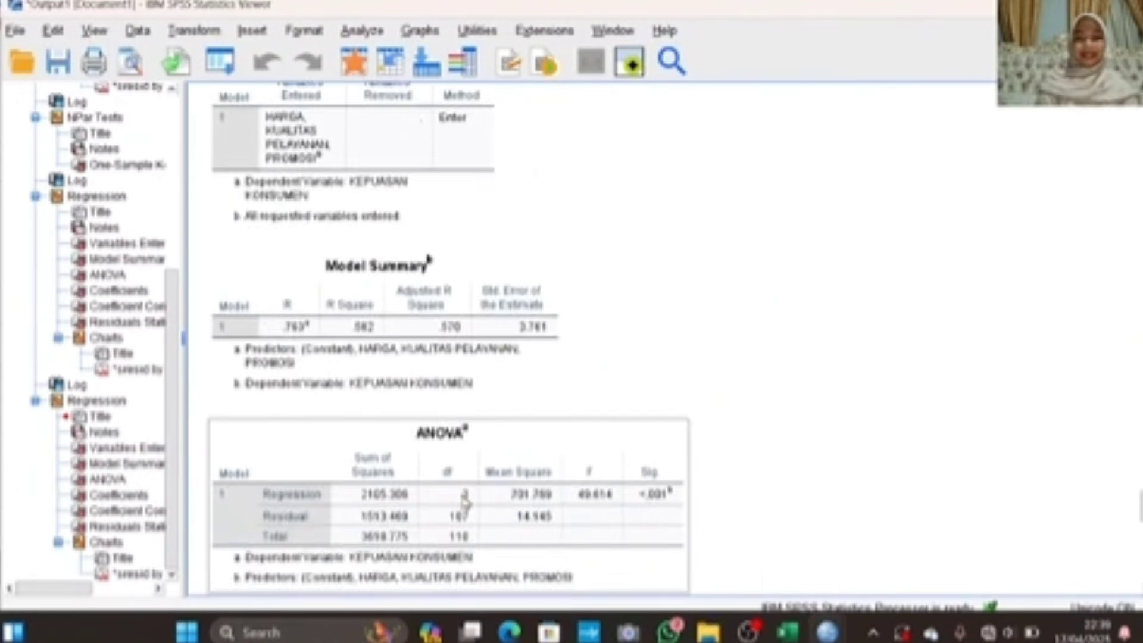
Examine the new regression's model summary, coefficients, residuals statistics and scatterplot, and look at the dataset
{"action": "scroll", "coordinate": [464, 503], "scroll_direction": "down", "scroll_amount": 15}
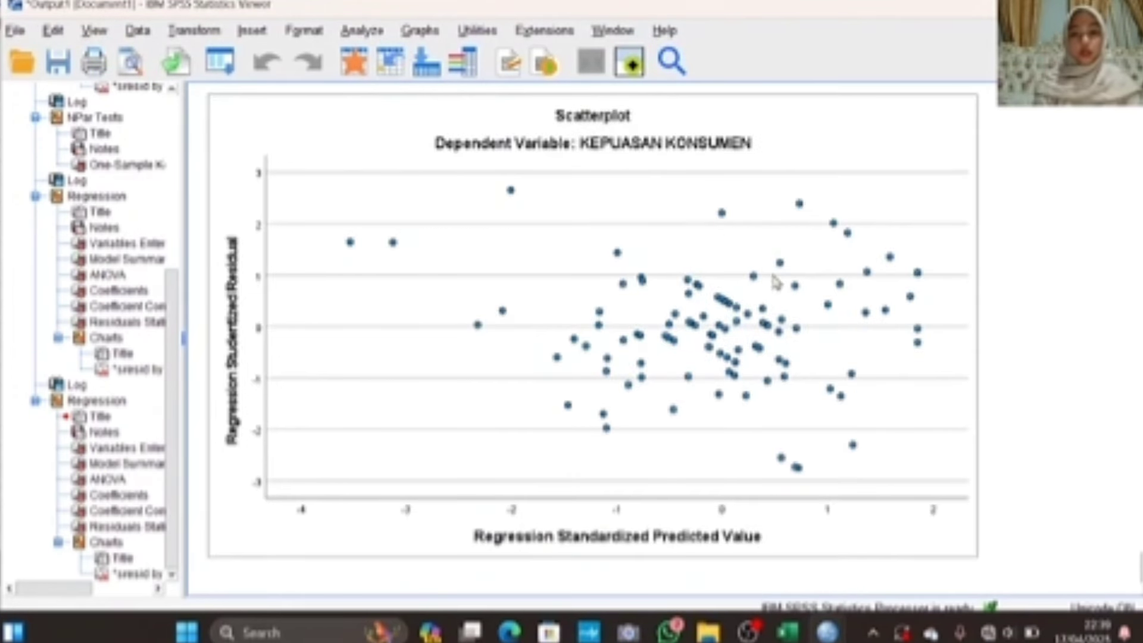
{"action": "scroll", "coordinate": [778, 328], "scroll_direction": "up", "scroll_amount": 10}
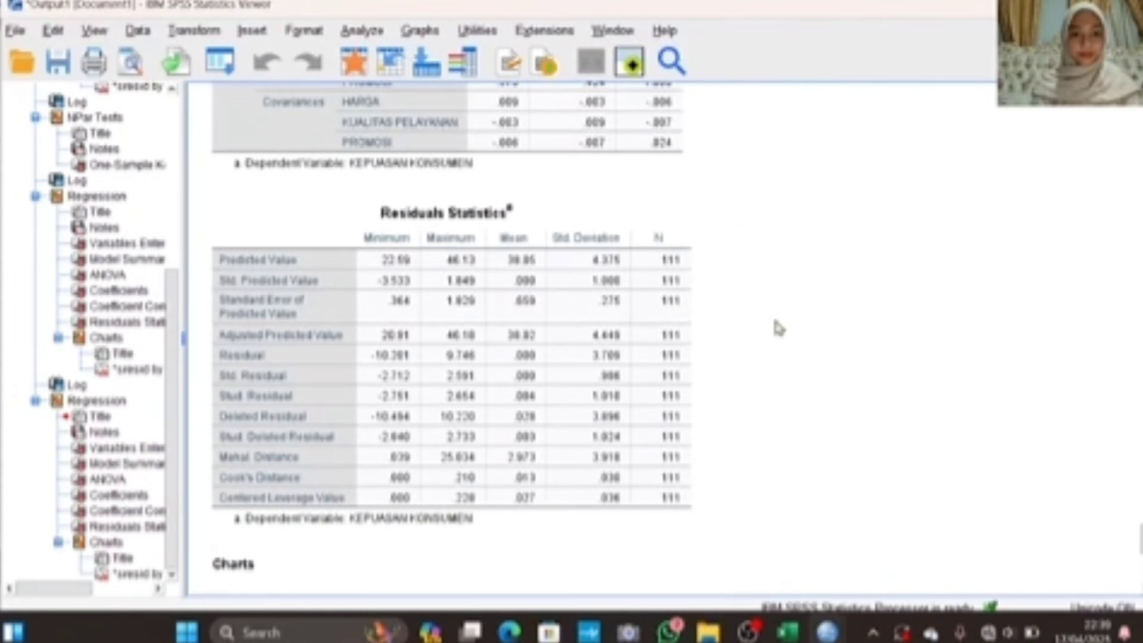
{"action": "scroll", "coordinate": [778, 328], "scroll_direction": "up", "scroll_amount": 10}
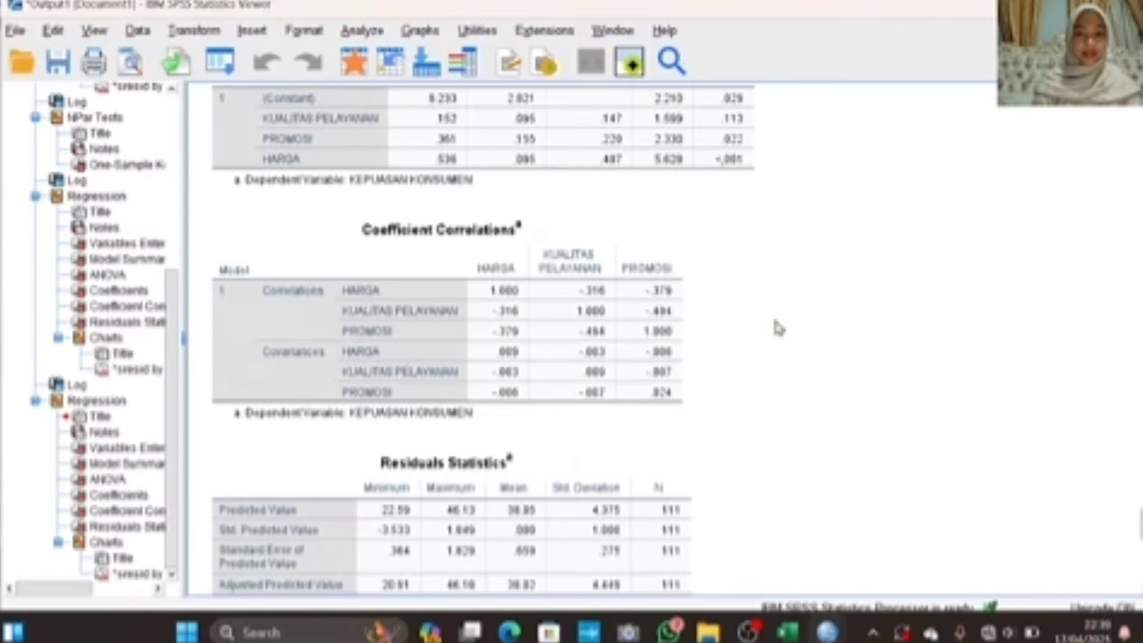
{"action": "scroll", "coordinate": [778, 328], "scroll_direction": "up", "scroll_amount": 7}
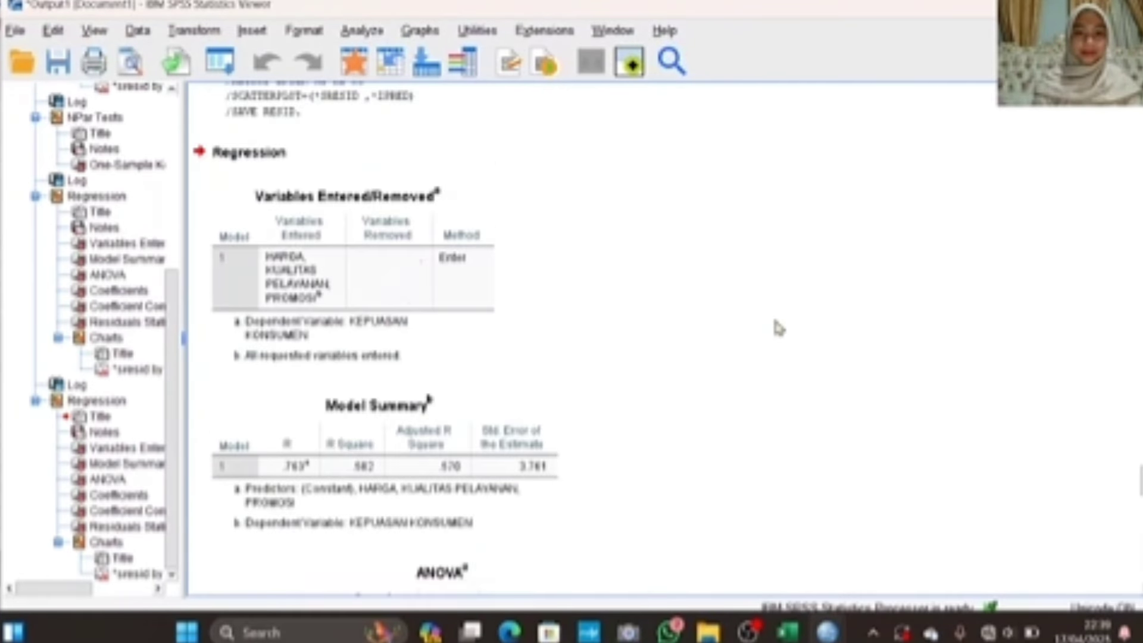
{"action": "scroll", "coordinate": [778, 328], "scroll_direction": "up", "scroll_amount": 3}
{"action": "scroll", "coordinate": [778, 328], "scroll_direction": "down", "scroll_amount": 15}
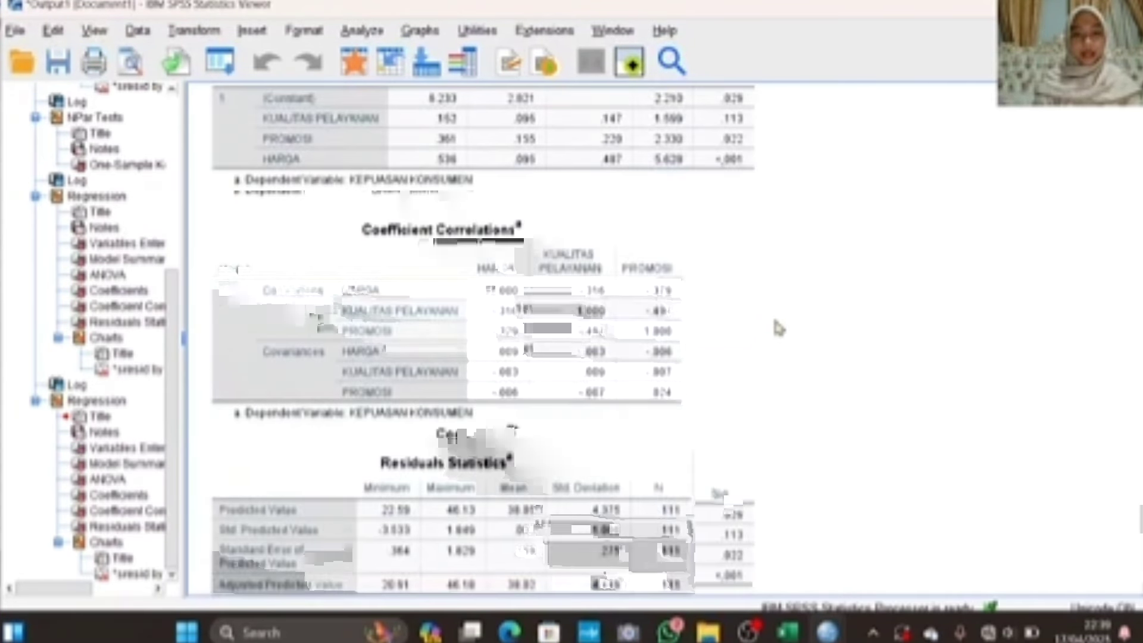
{"action": "scroll", "coordinate": [778, 328], "scroll_direction": "down", "scroll_amount": 3}
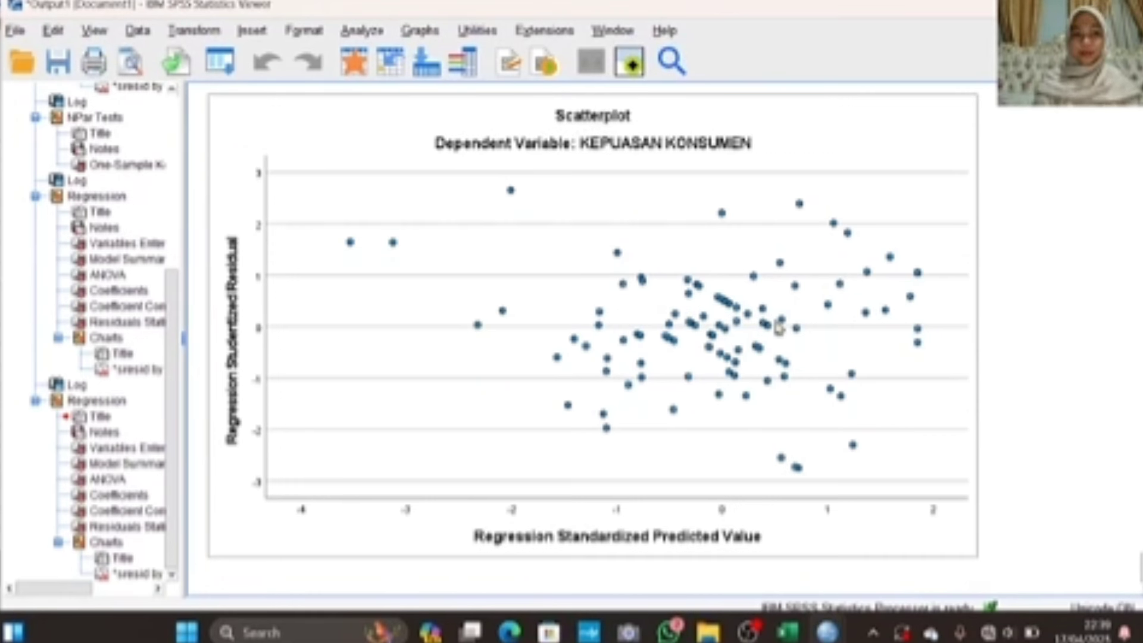
{"action": "mouse_move", "coordinate": [827, 631]}
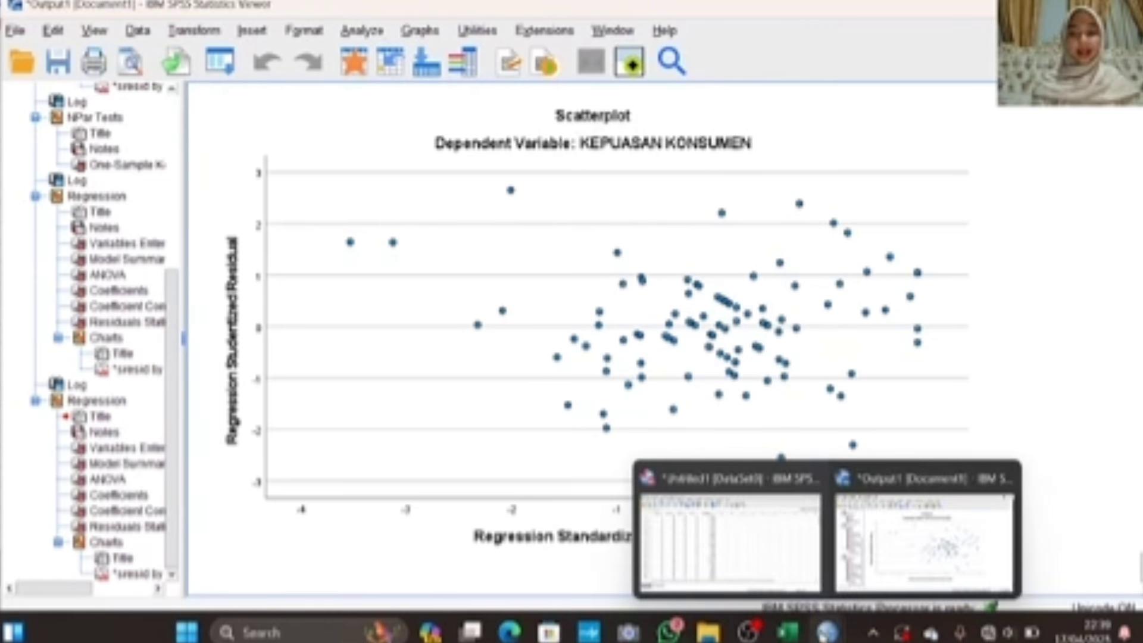
{"action": "left_click", "coordinate": [757, 572]}
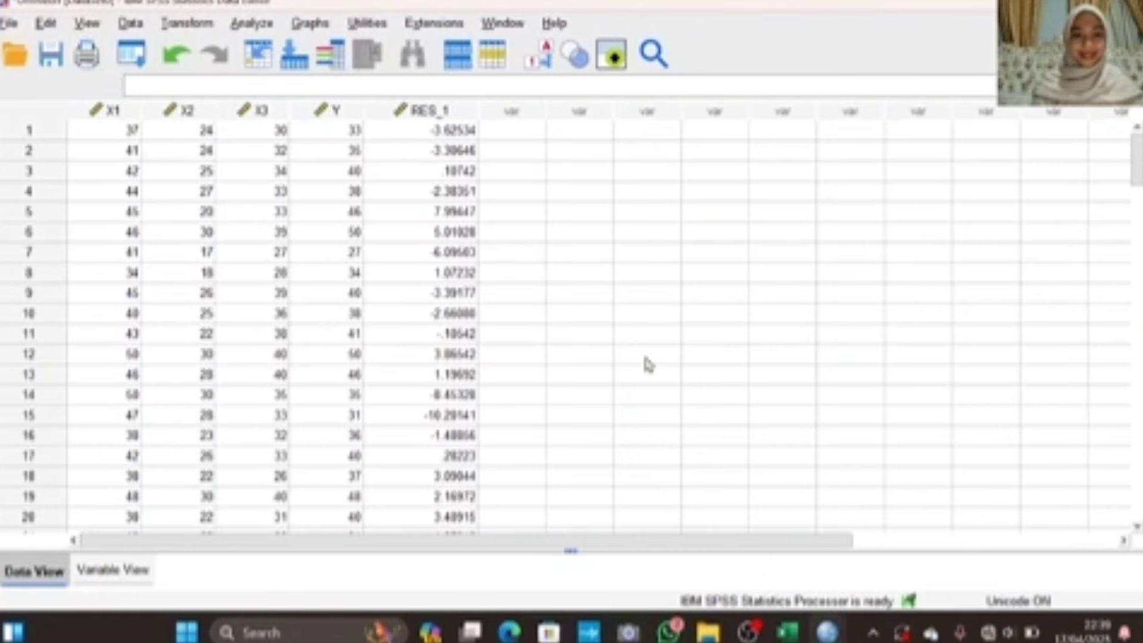